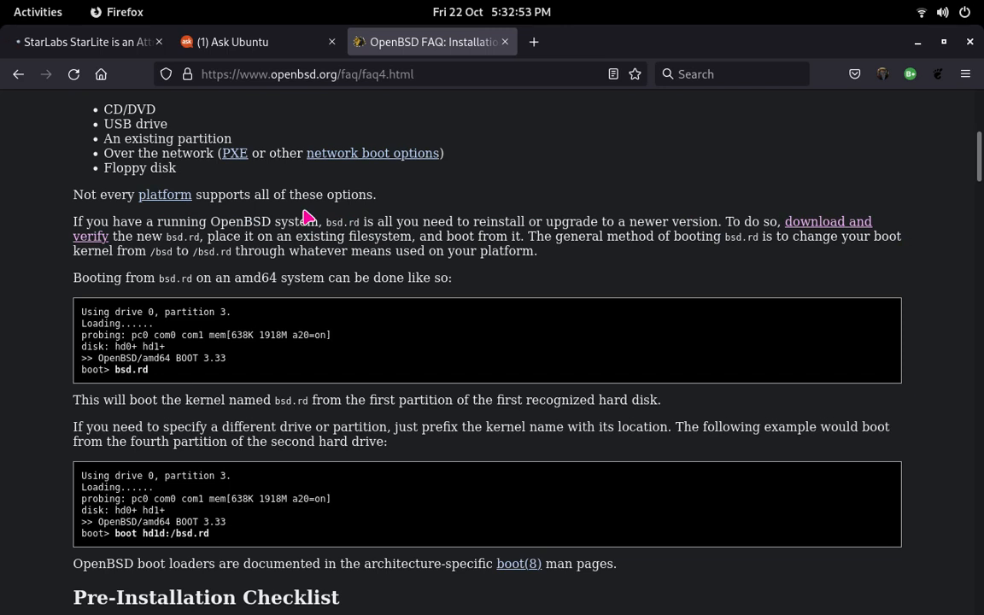
Step: Search Google for openbsd in a new browser tab
scroll(367, 291, up, 2)
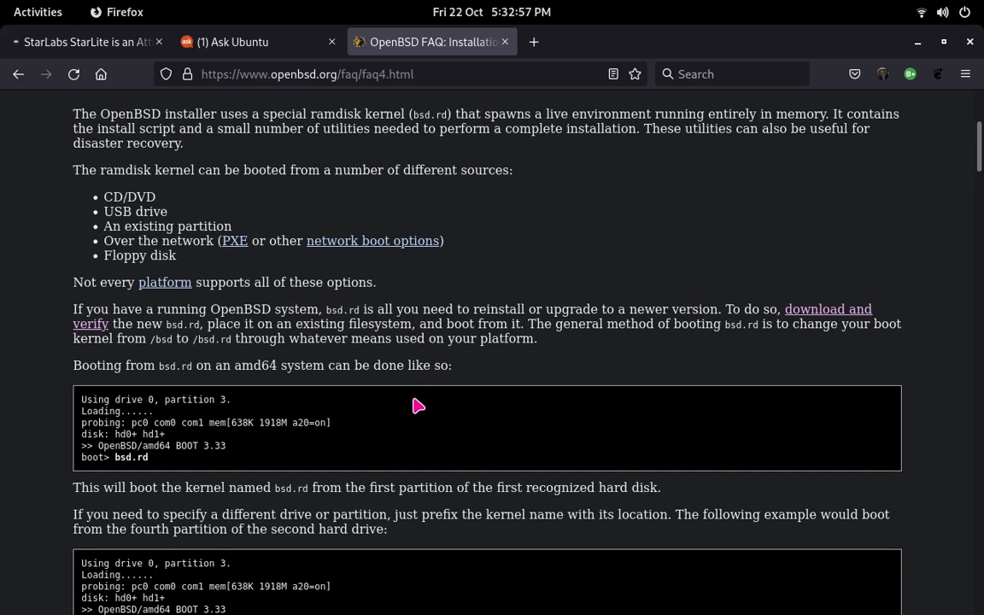
click(524, 44)
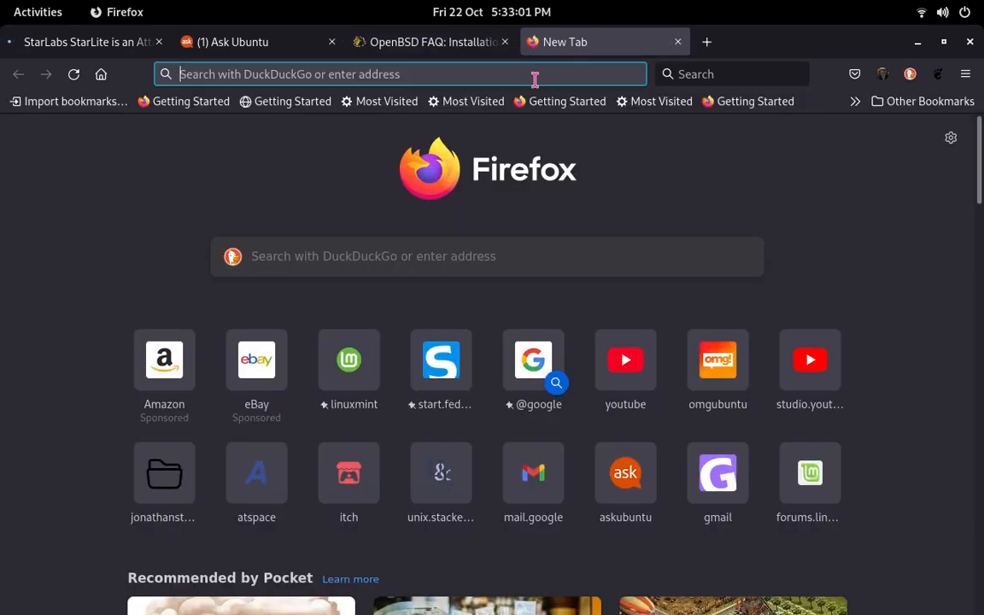
text(google.com/)
key(Return)
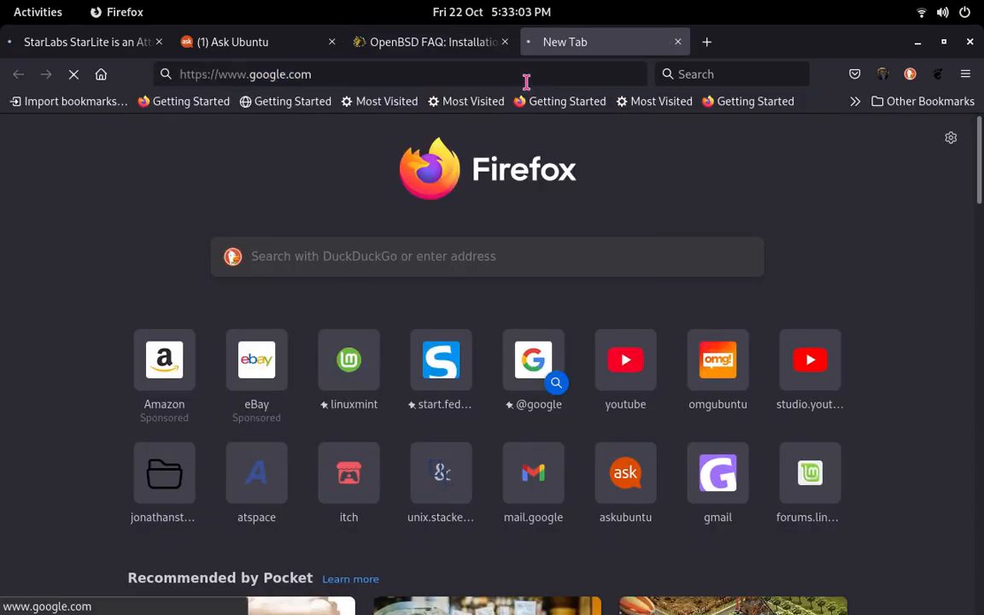
text(openbsd)
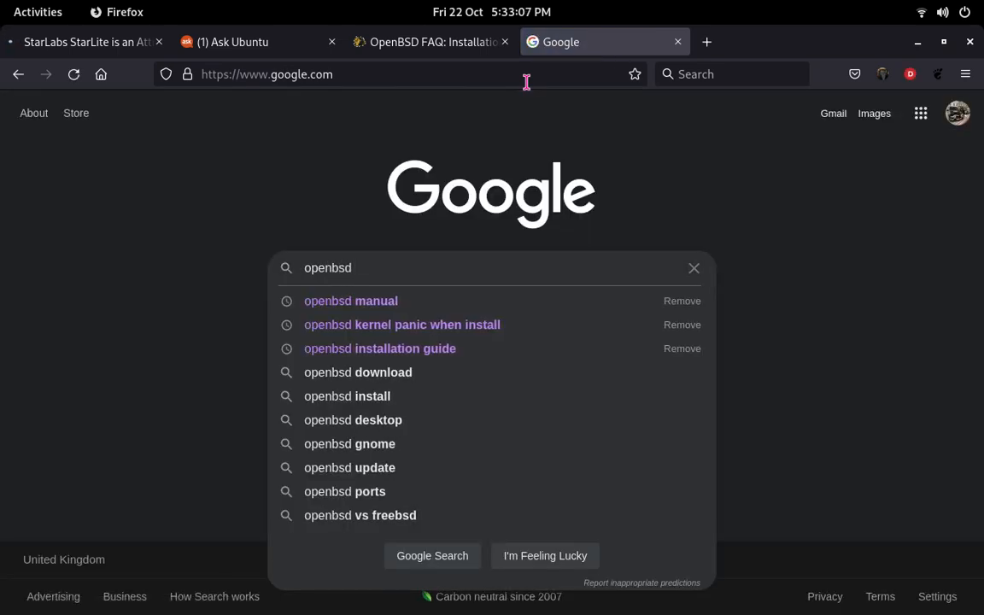
key(Return)
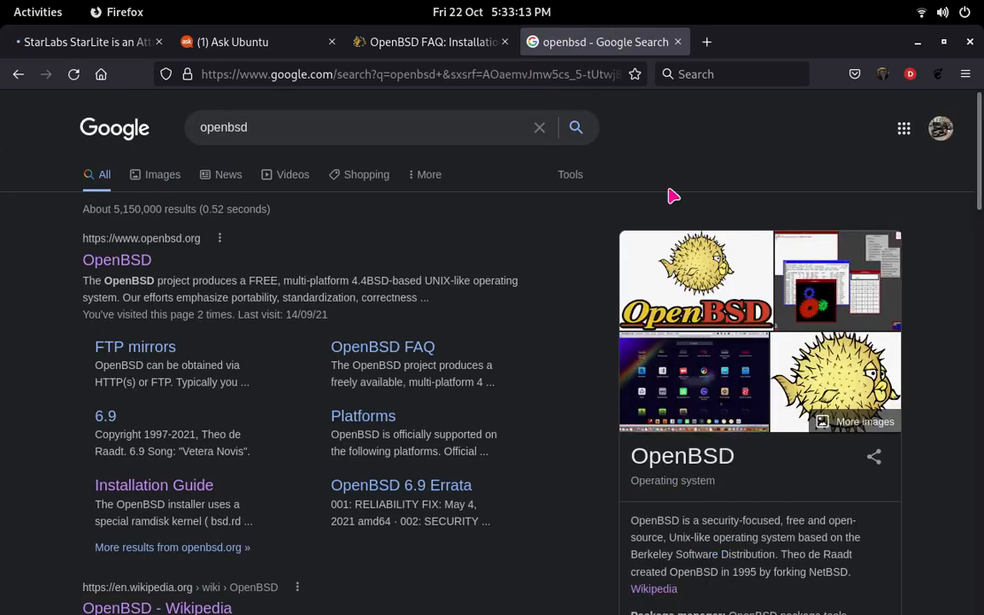
Step: Read the OpenBSD knowledge summary and the official site's description in the search results
drag(856, 537, 824, 556)
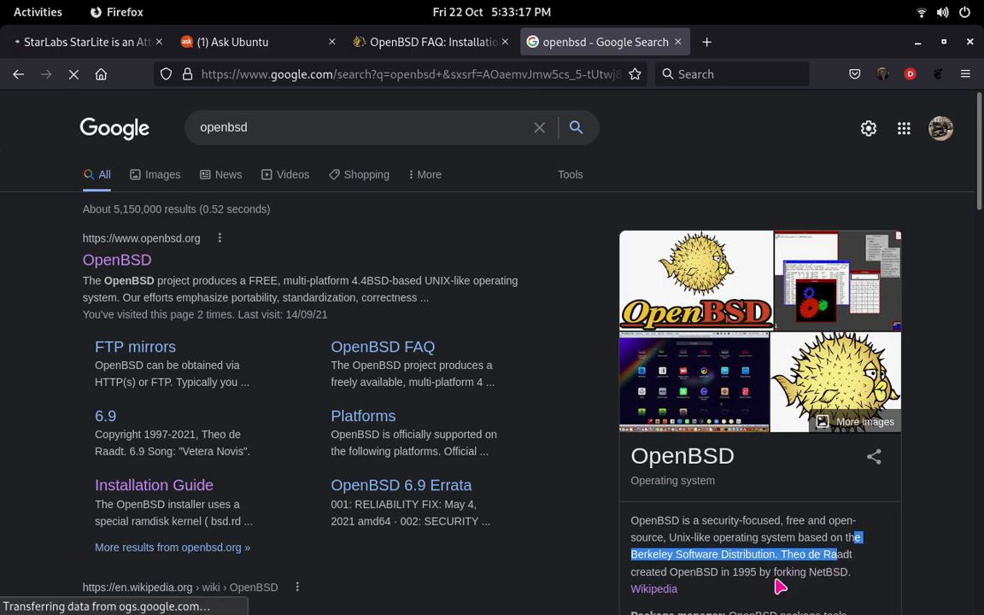
double_click(749, 573)
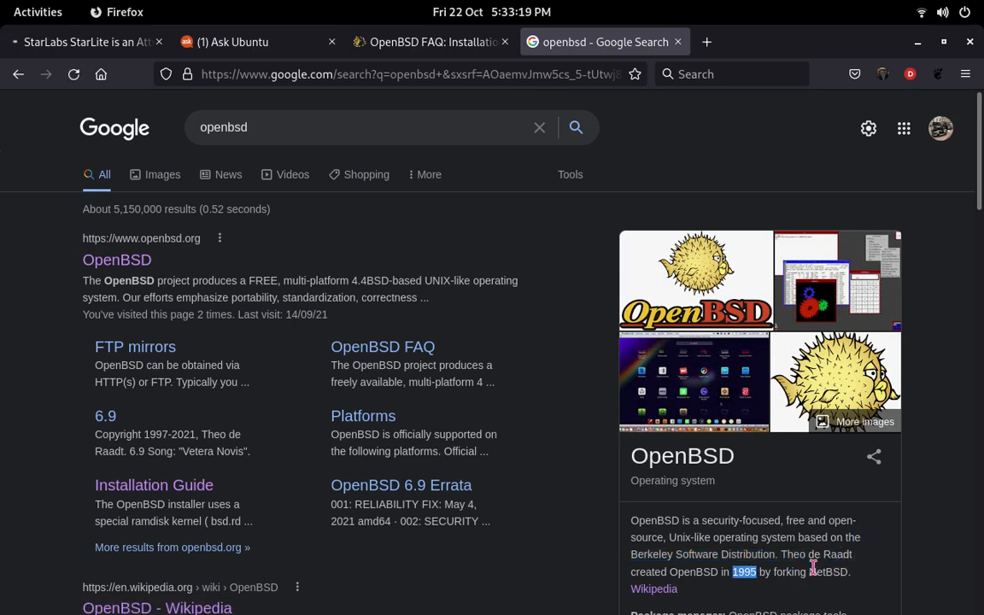
triple_click(709, 530)
double_click(777, 537)
click(810, 560)
drag(804, 551, 772, 539)
click(752, 524)
scroll(726, 467, down, 2)
scroll(726, 467, down, 4)
scroll(859, 427, up, 6)
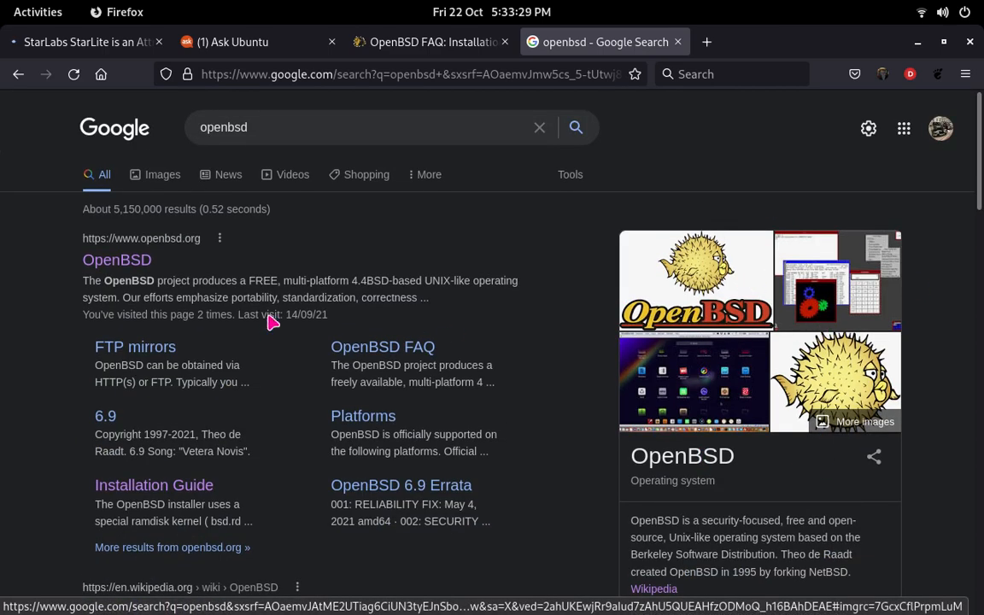
drag(433, 280, 488, 280)
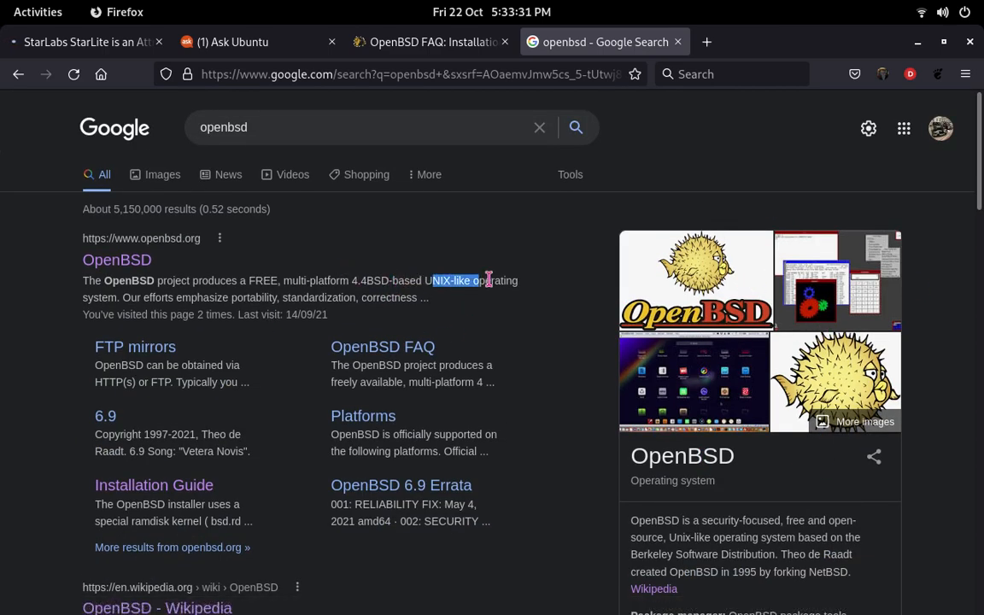
click(439, 290)
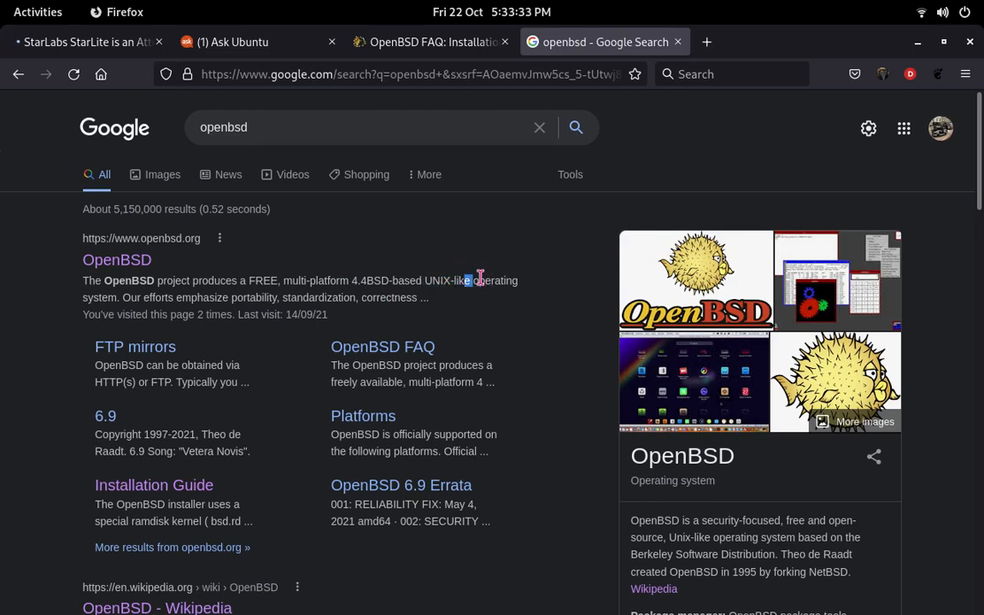
Step: Return to the OpenBSD installation FAQ and switch to VirtualBox Manager, placing its window over the page
click(414, 45)
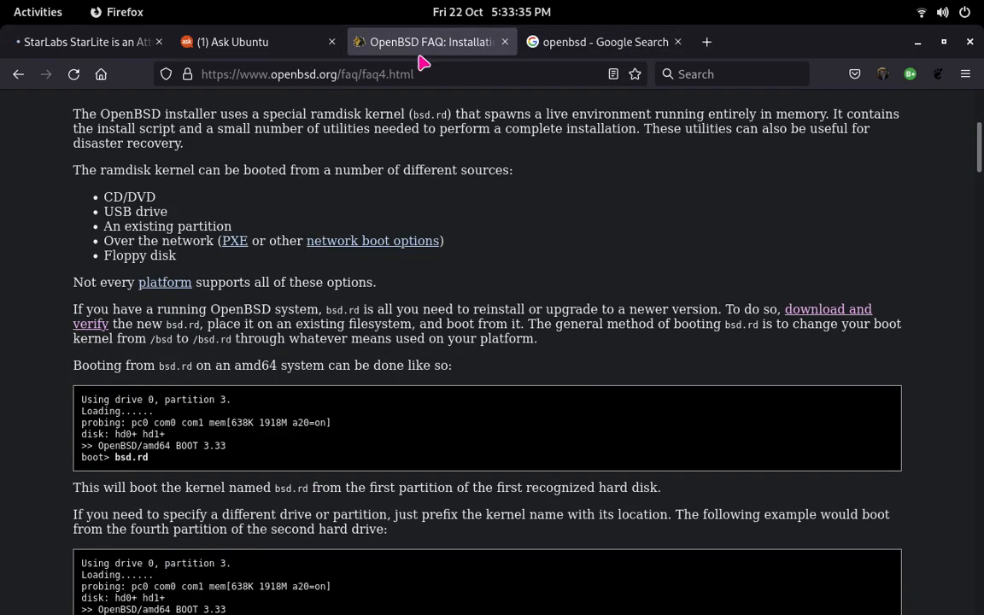
scroll(437, 122, down, 3)
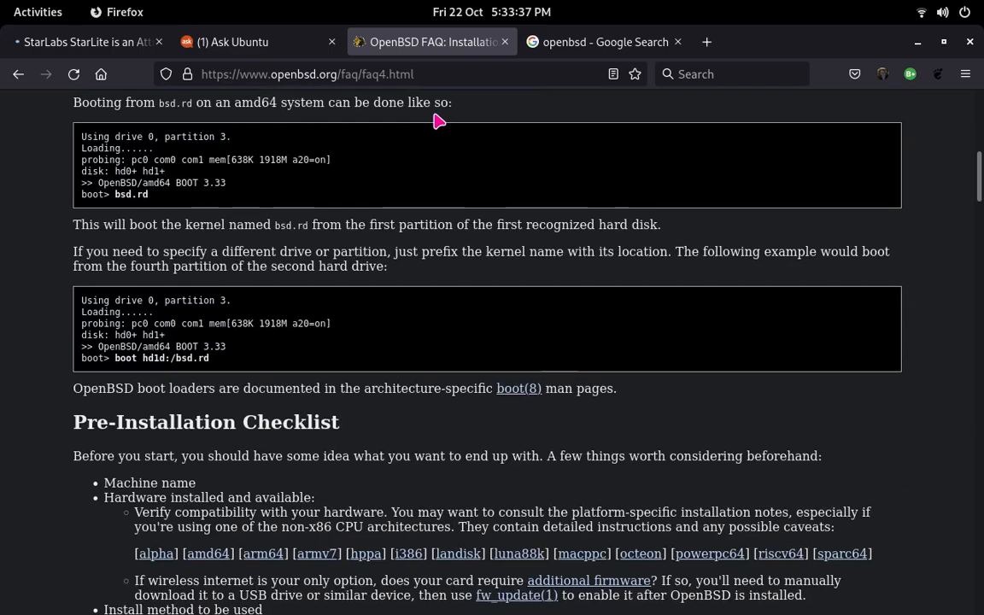
mouse_move(425, 608)
click(511, 596)
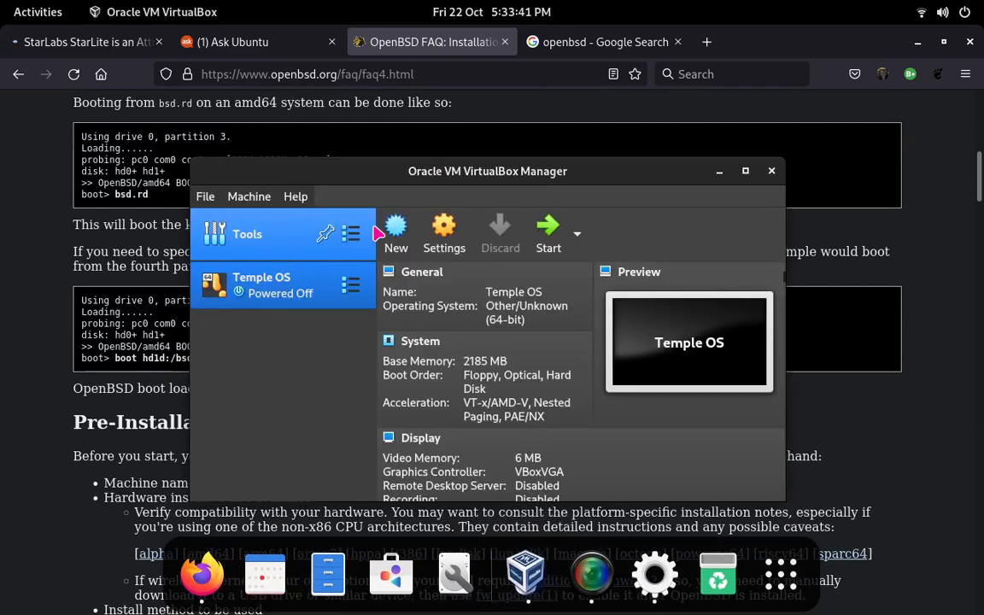
drag(478, 178, 457, 152)
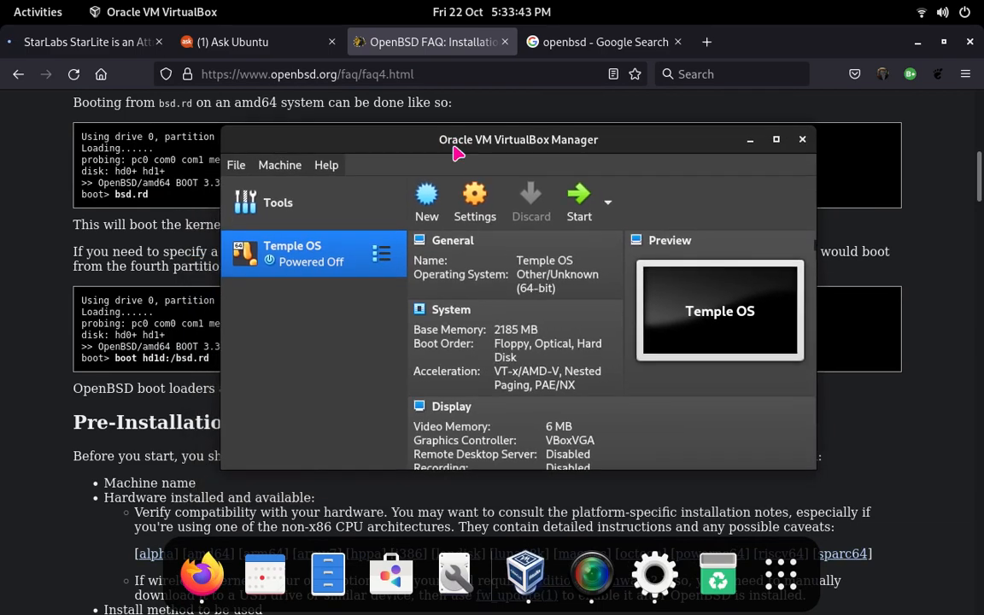
Step: Try to create a new virtual machine named OpenBSD in the default machine folder
click(427, 198)
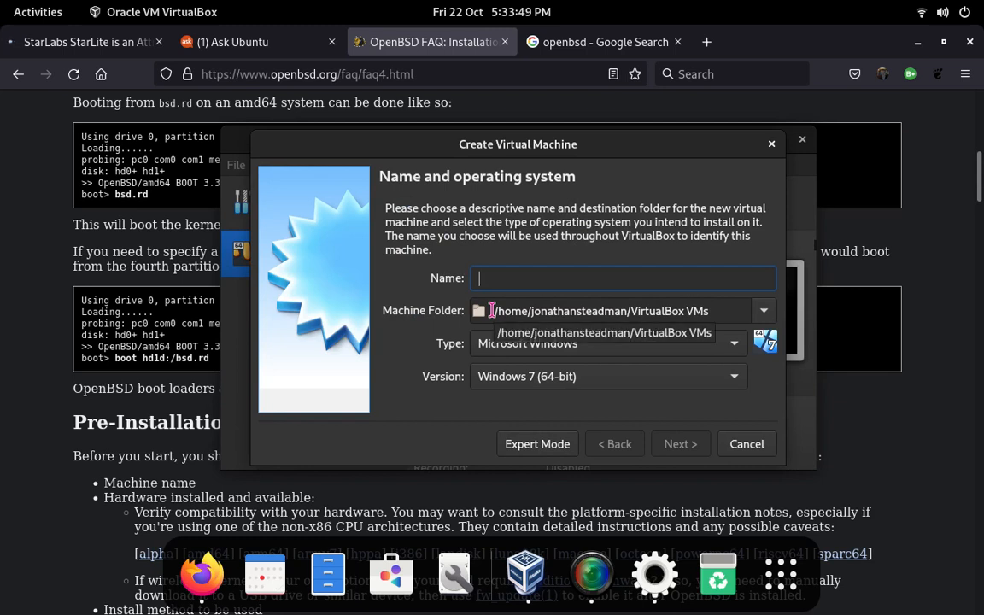
text(Open)
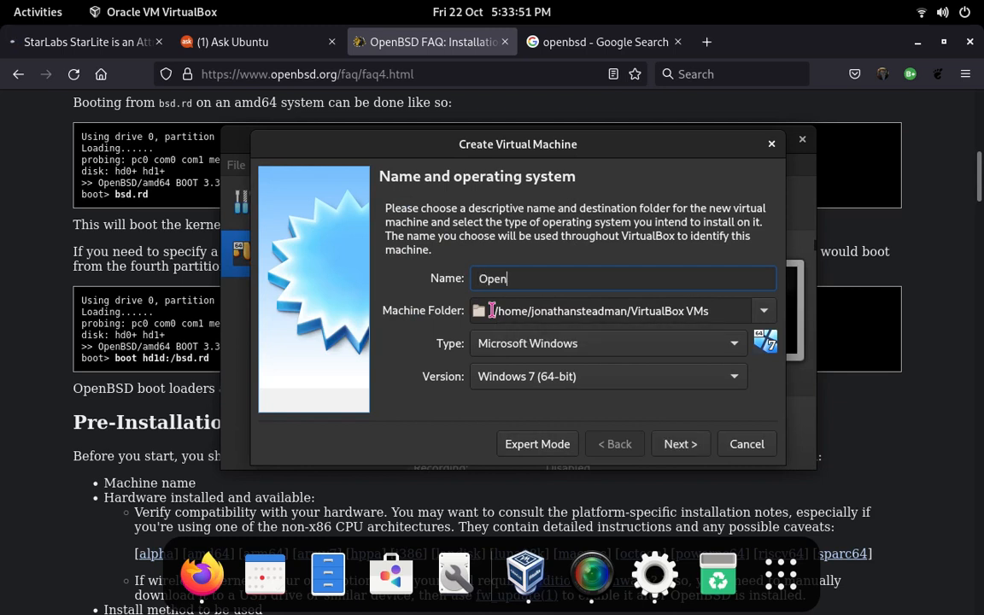
text(BSD)
click(670, 446)
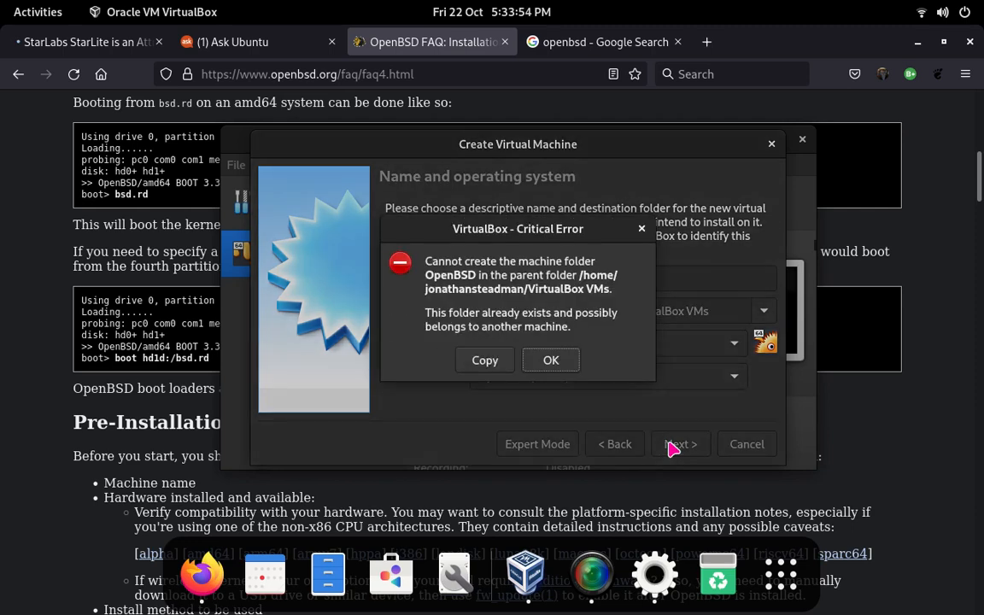
Step: Name the new BSD machine OpenBSD3 as OpenBSD (64-bit) and set its memory size to 1942 MB
click(550, 361)
text(3)
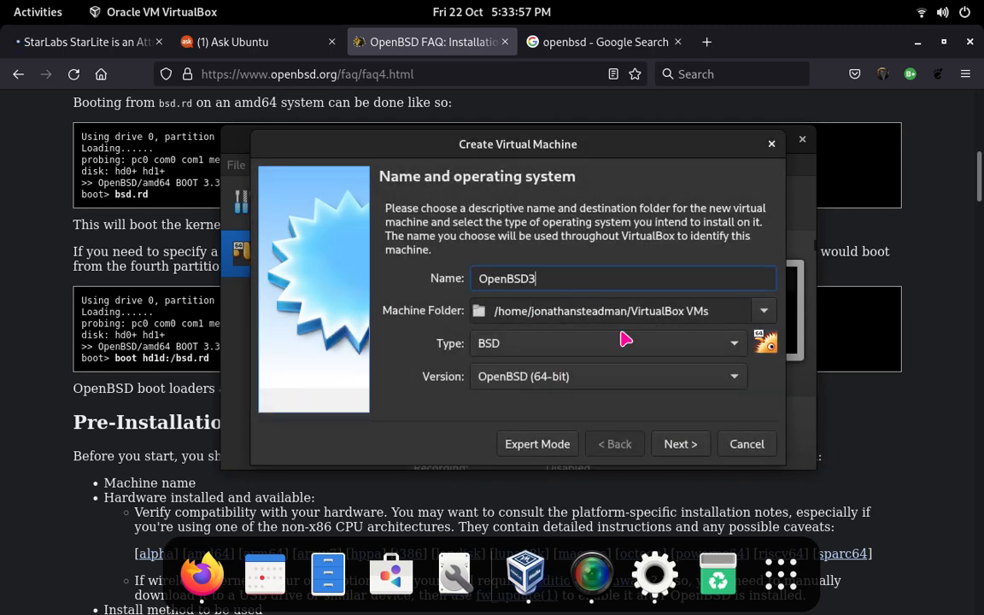
click(699, 444)
drag(452, 278, 505, 280)
click(698, 446)
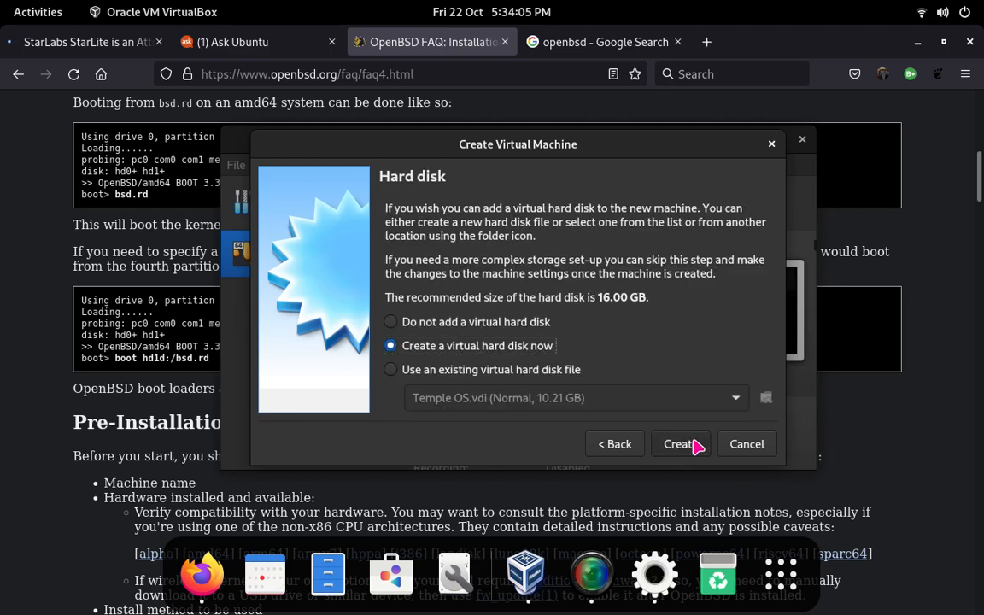
Step: Create a fixed-size VDI virtual hard disk of 20.08 GB for the OpenBSD3 machine
click(699, 446)
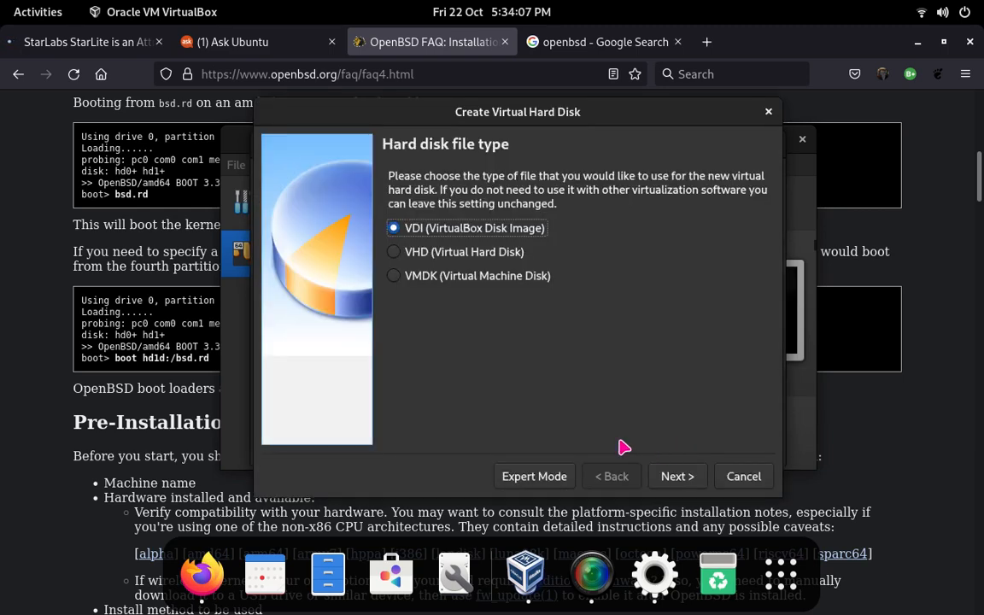
click(681, 475)
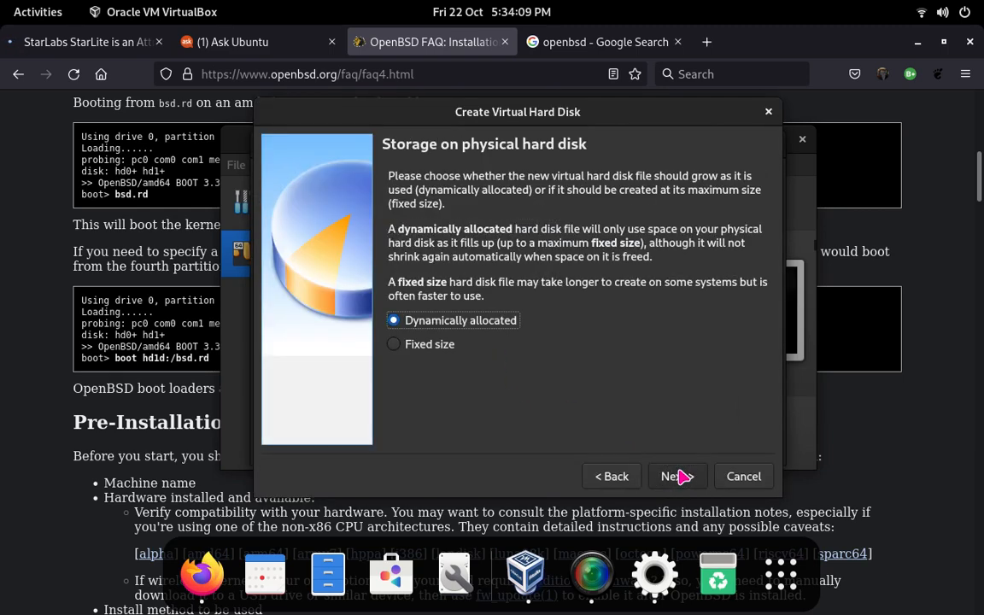
click(427, 345)
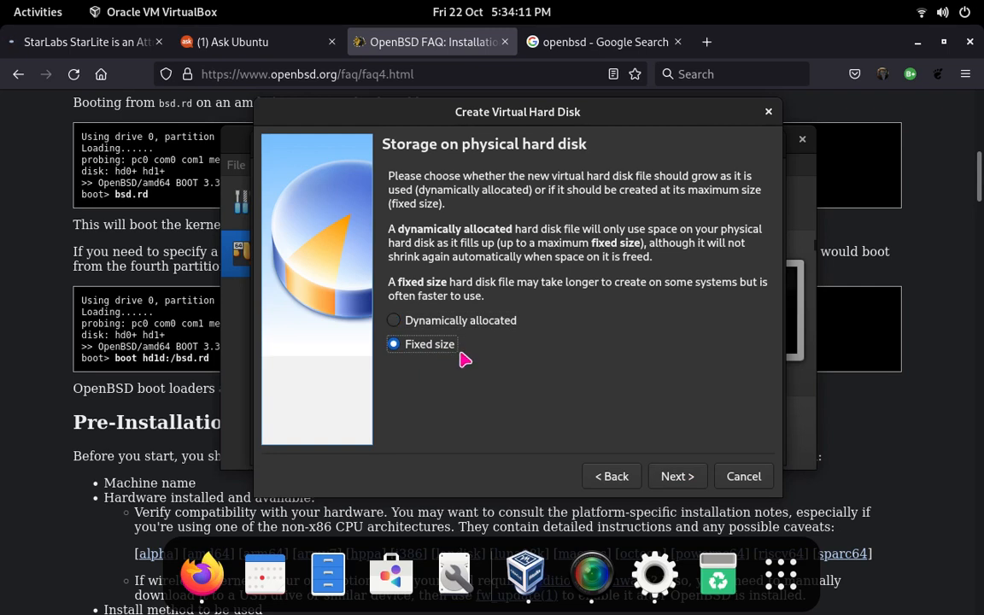
click(683, 478)
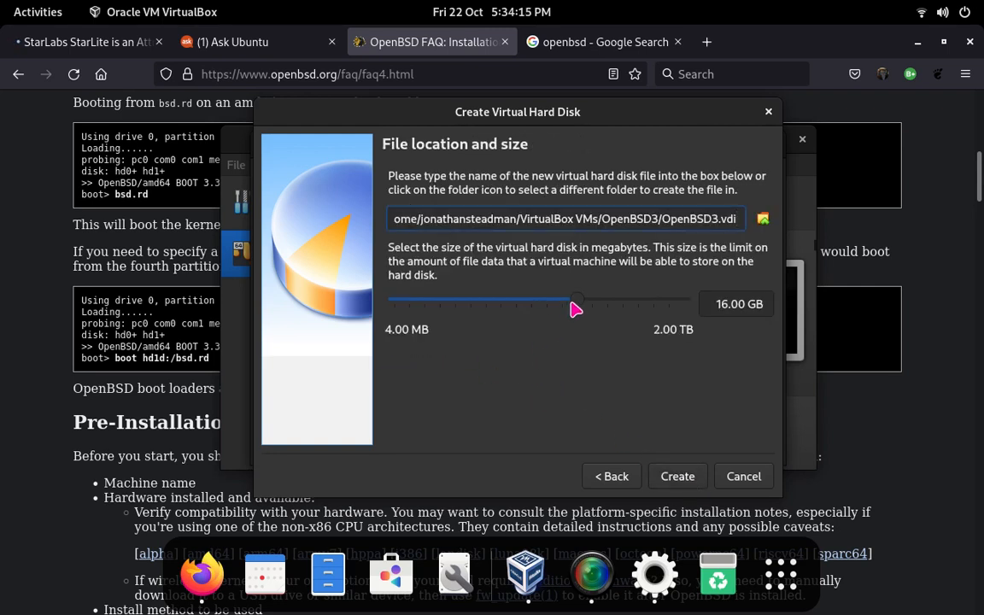
mouse_move(587, 301)
mouse_down()
mouse_move(595, 302)
mouse_move(585, 301)
mouse_up()
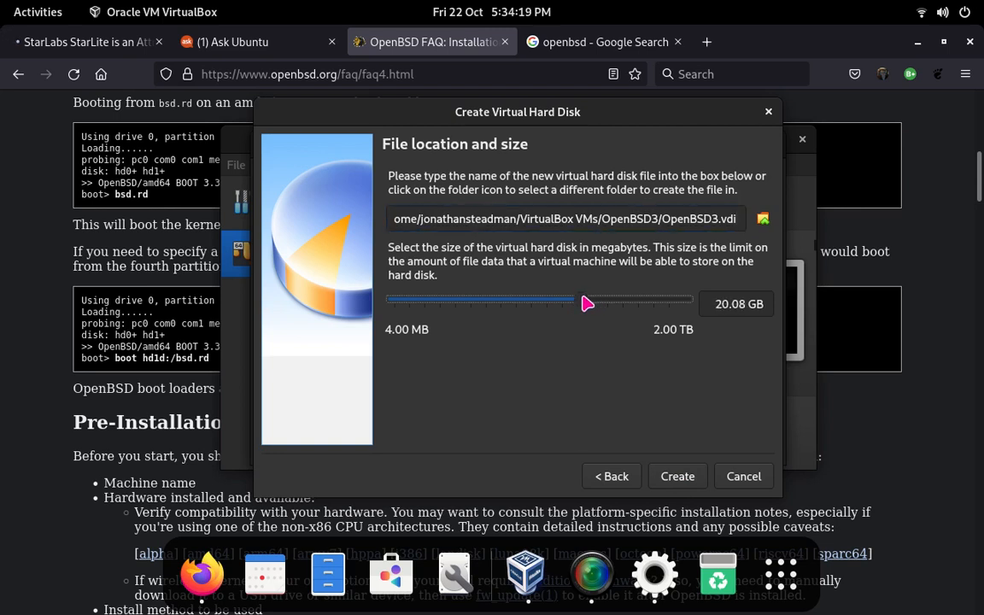
click(677, 477)
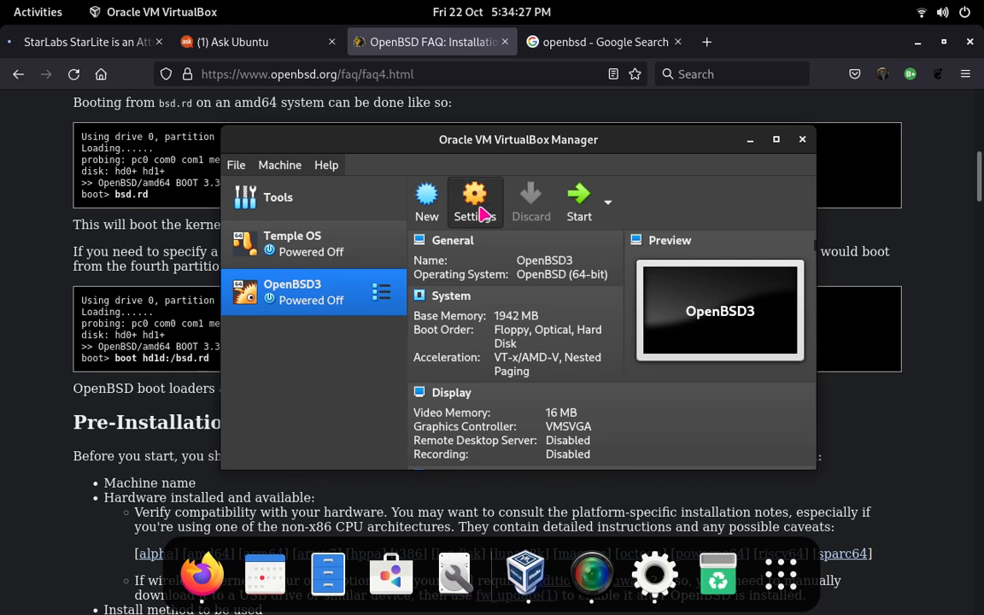
Step: Attach install70(1).iso to OpenBSD3's empty optical drive and save the storage settings
click(452, 208)
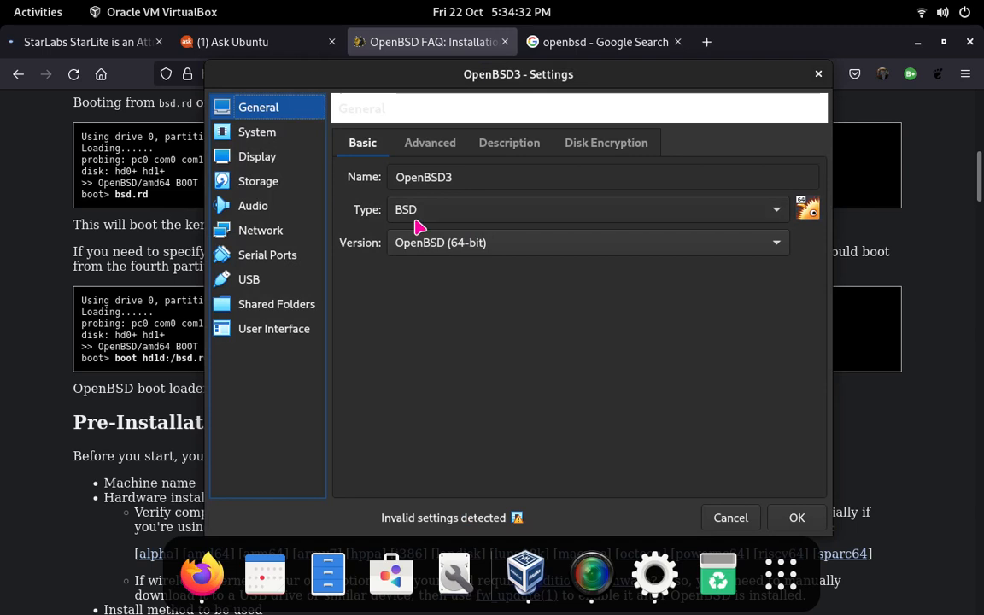
click(255, 182)
click(415, 200)
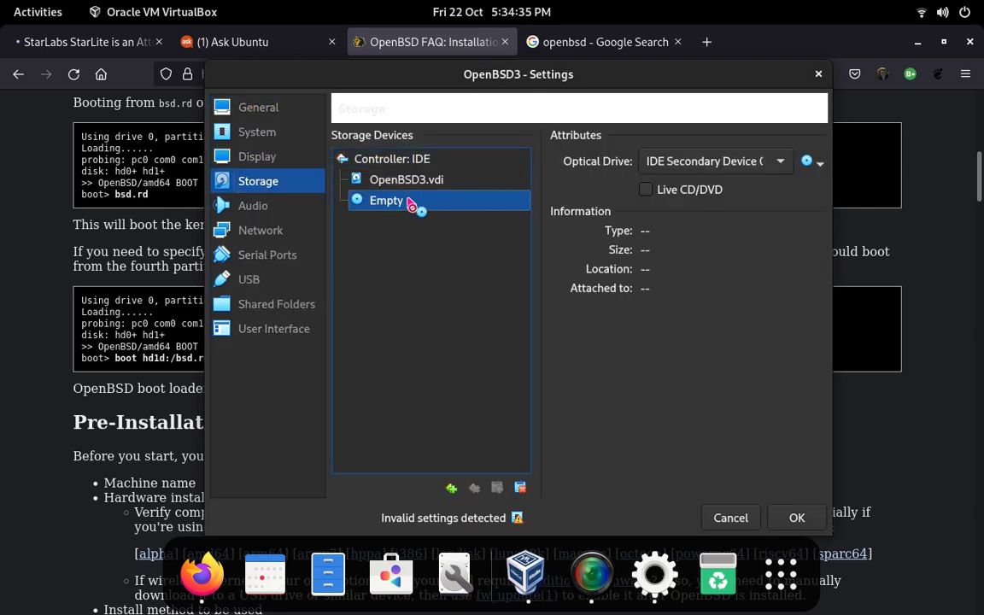
click(807, 162)
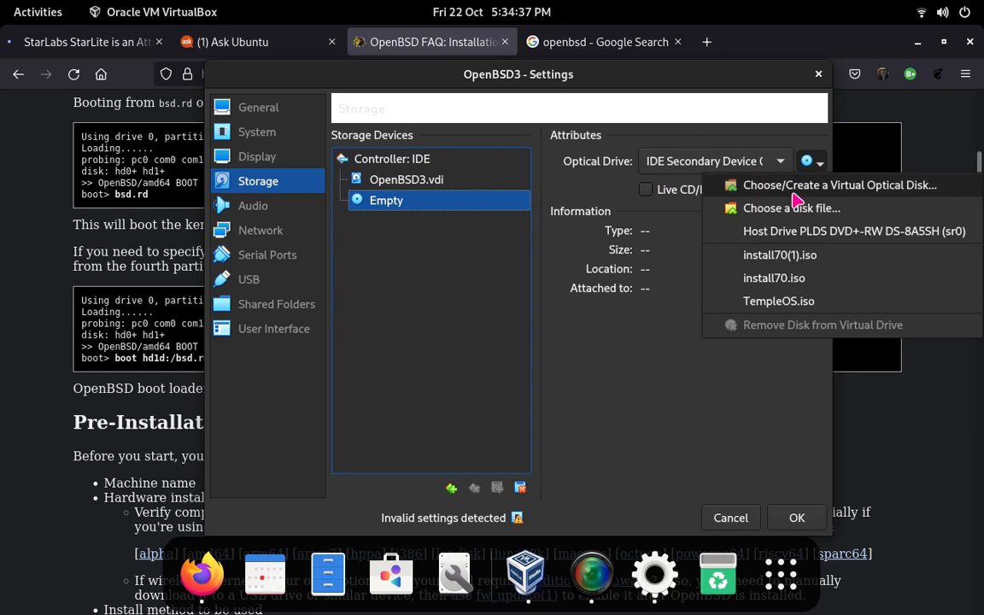
click(793, 257)
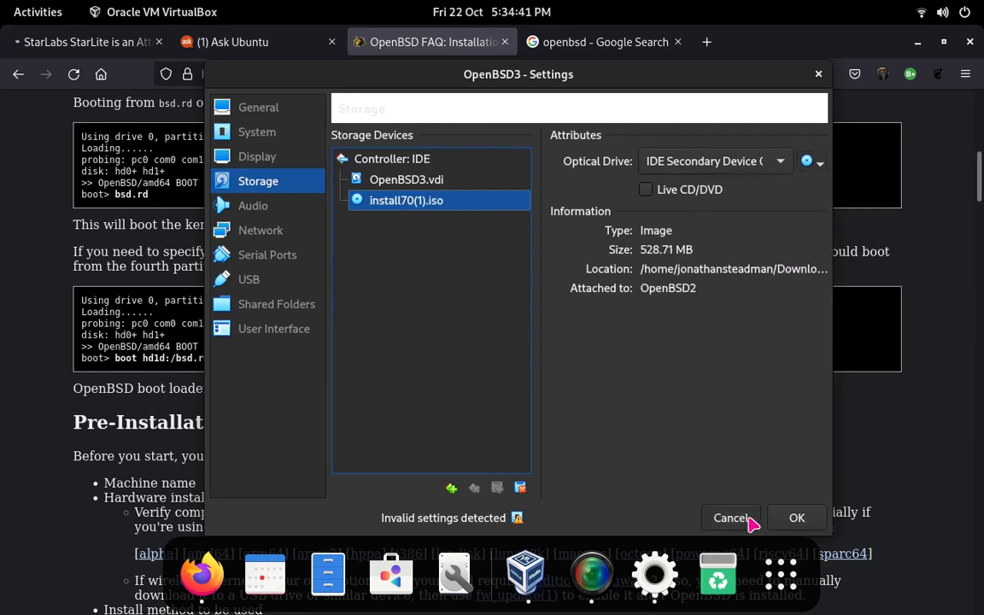
click(792, 518)
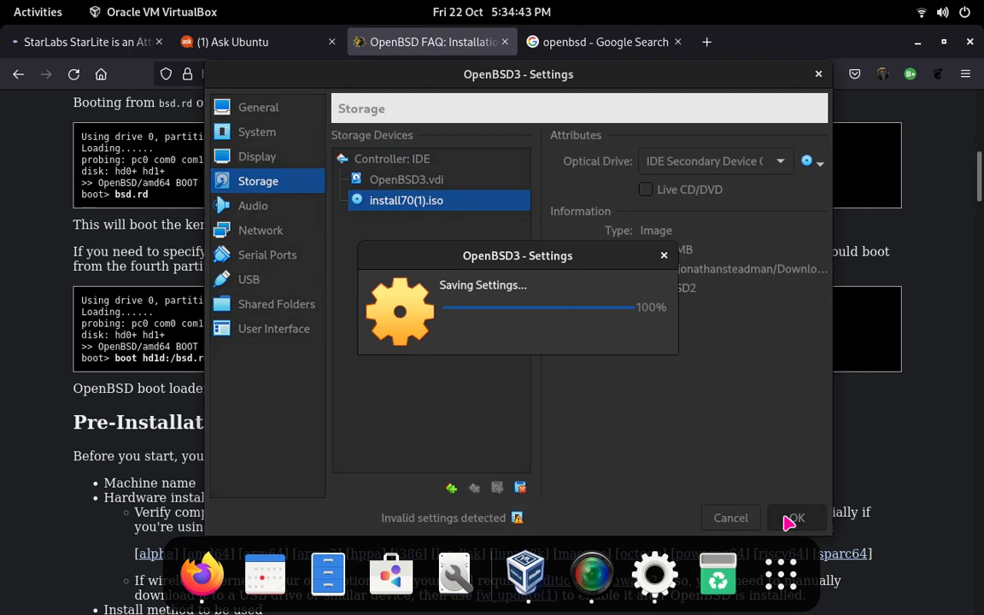
Step: Start the OpenBSD3 virtual machine and tile its window on the right half of the desktop
click(578, 199)
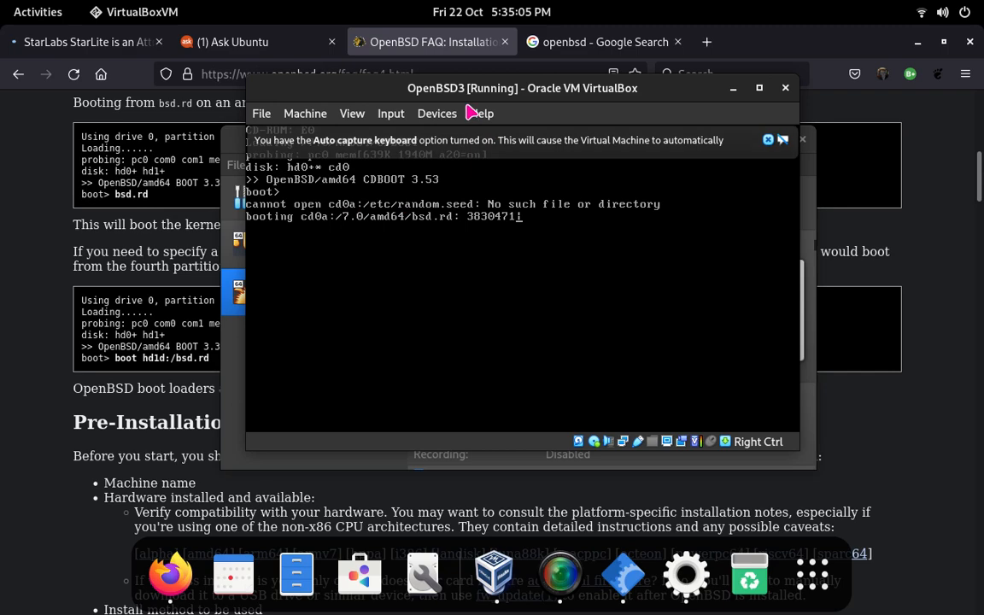
drag(431, 93, 965, 217)
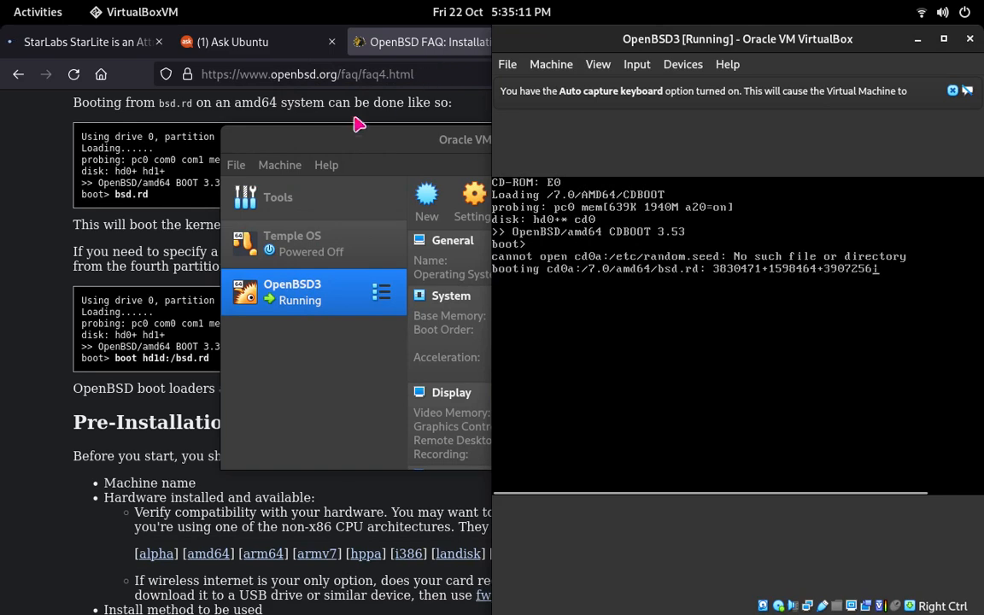
Step: Tile the FAQ browser window on the left half and move VirtualBox Manager clear of the running machine's window
click(330, 164)
click(380, 106)
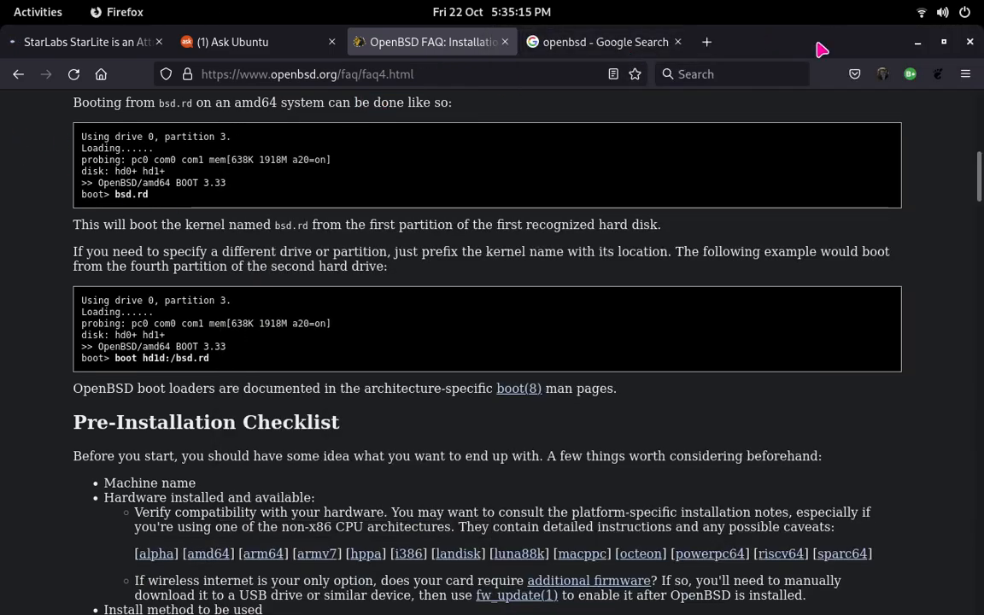
key(super)
drag(2, 236, 3, 231)
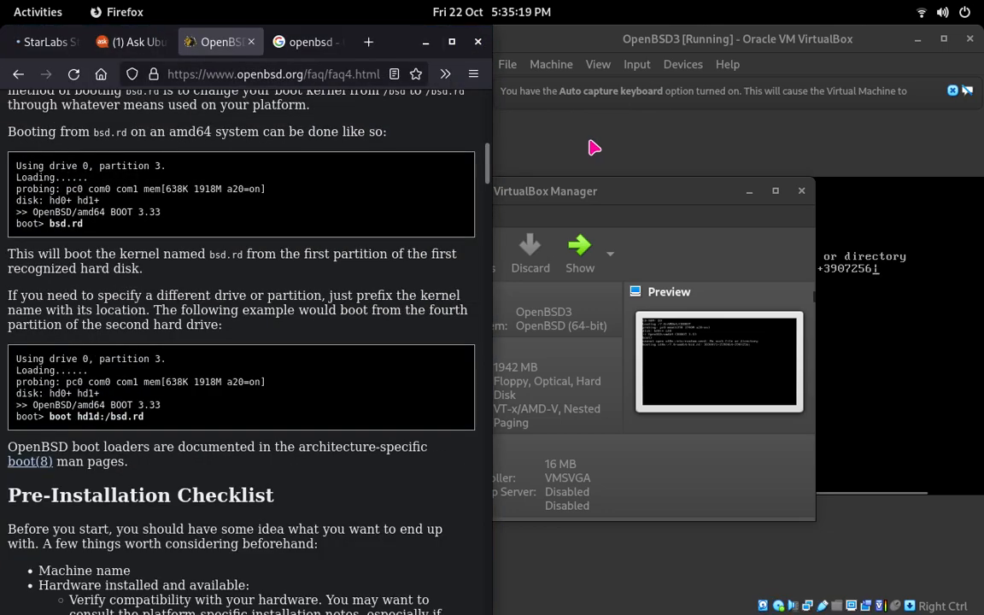
drag(605, 188, 458, 555)
click(589, 435)
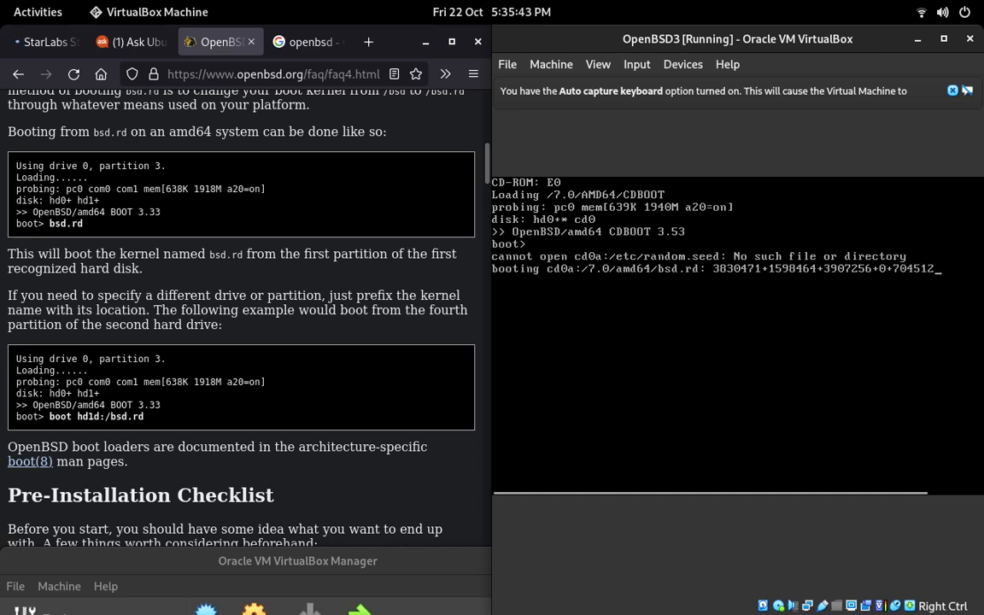
Step: Read the FAQ's instructions on booting bsd.rd and its Pre-Installation Checklist while the virtual machine boots
click(402, 269)
click(554, 268)
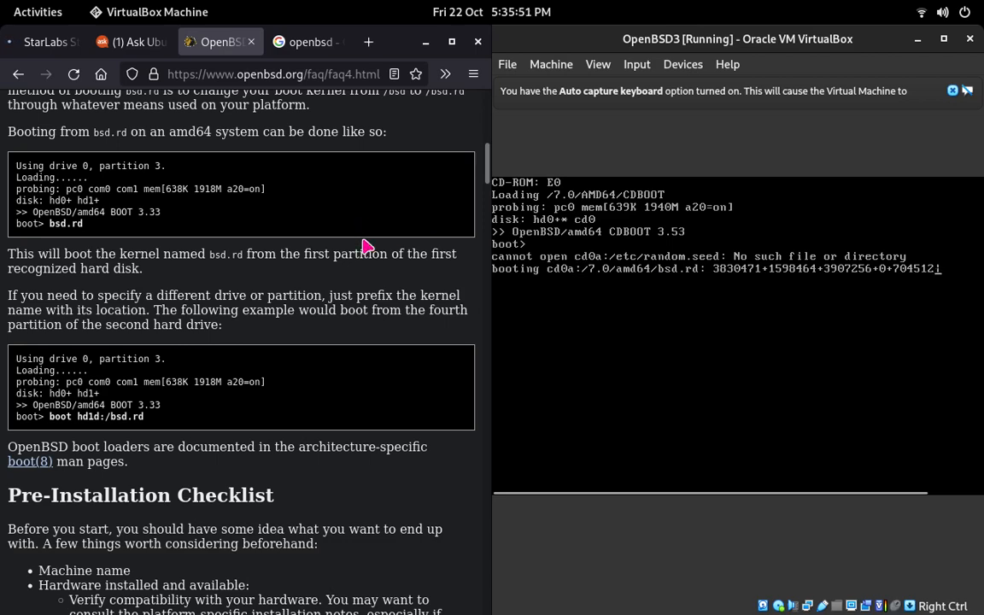
scroll(361, 268, up, 4)
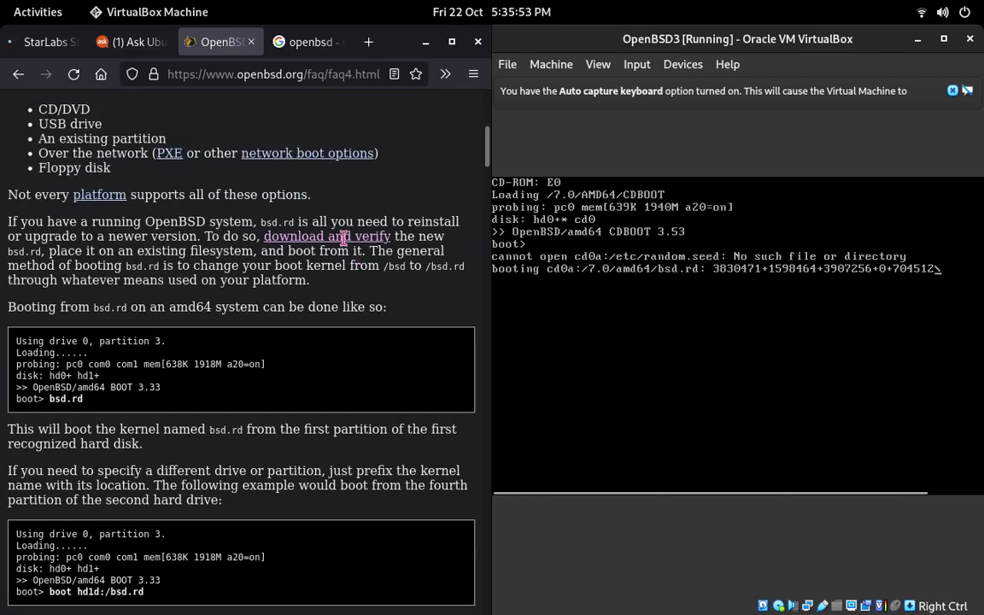
scroll(49, 131, up, 8)
scroll(124, 139, down, 10)
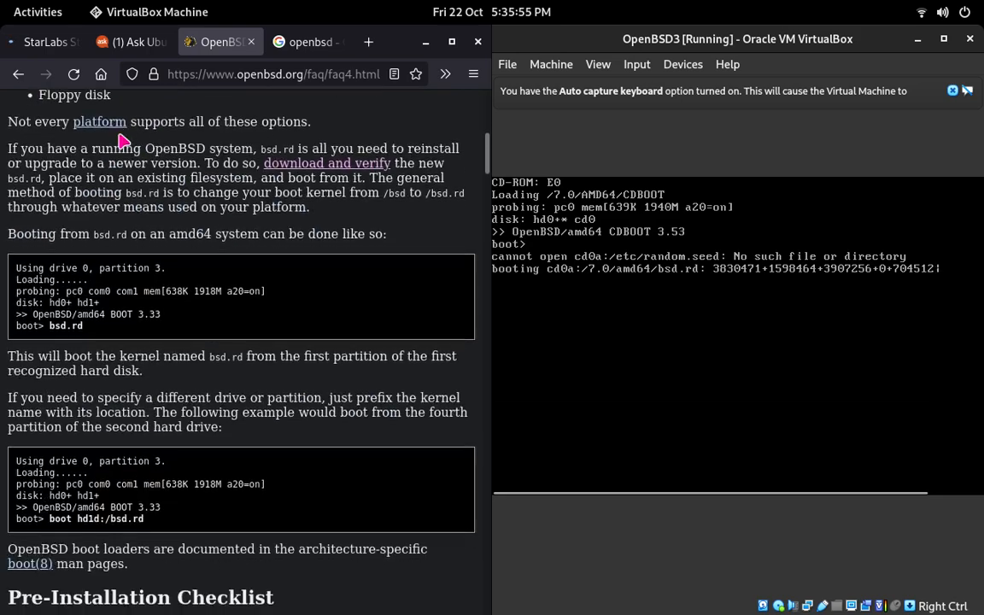
scroll(124, 140, down, 6)
drag(193, 221, 182, 205)
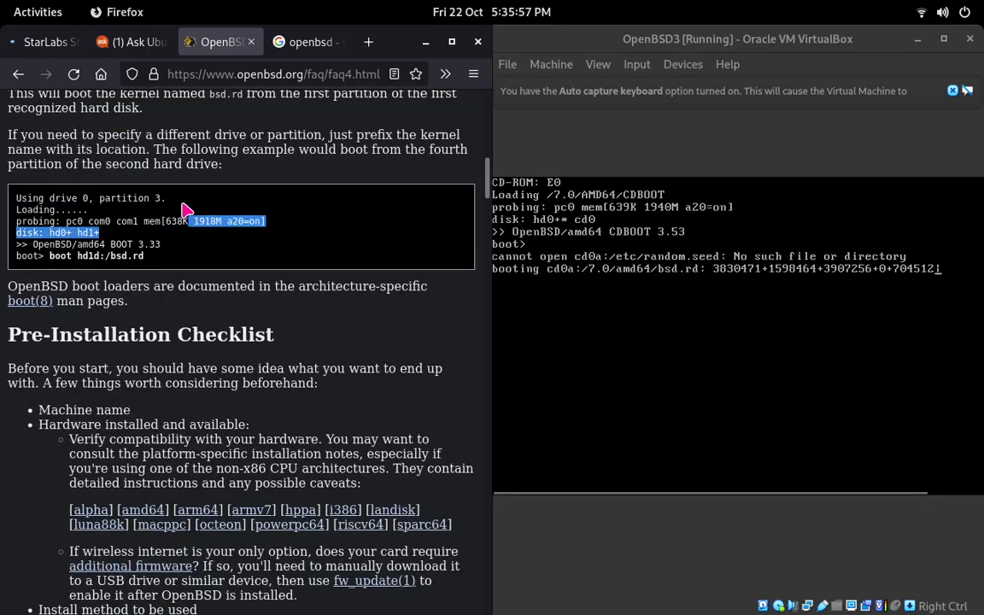
scroll(154, 184, up, 2)
scroll(161, 184, down, 14)
scroll(159, 182, up, 4)
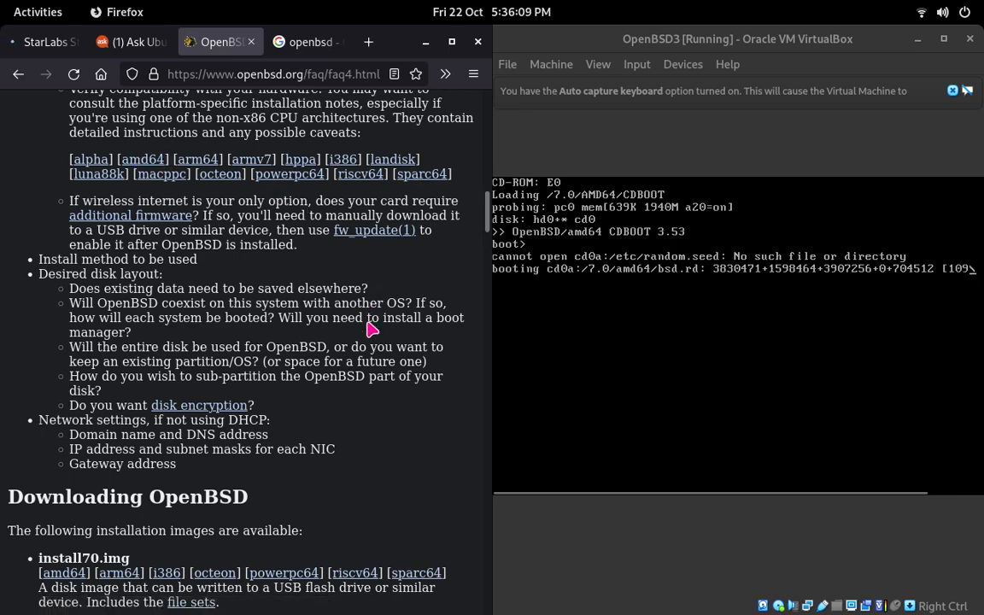
Step: Read the FAQ's sections from Downloading OpenBSD through Performing a Simple Install, including the instruction to choose (I)nstall
scroll(336, 310, down, 5)
scroll(337, 309, down, 10)
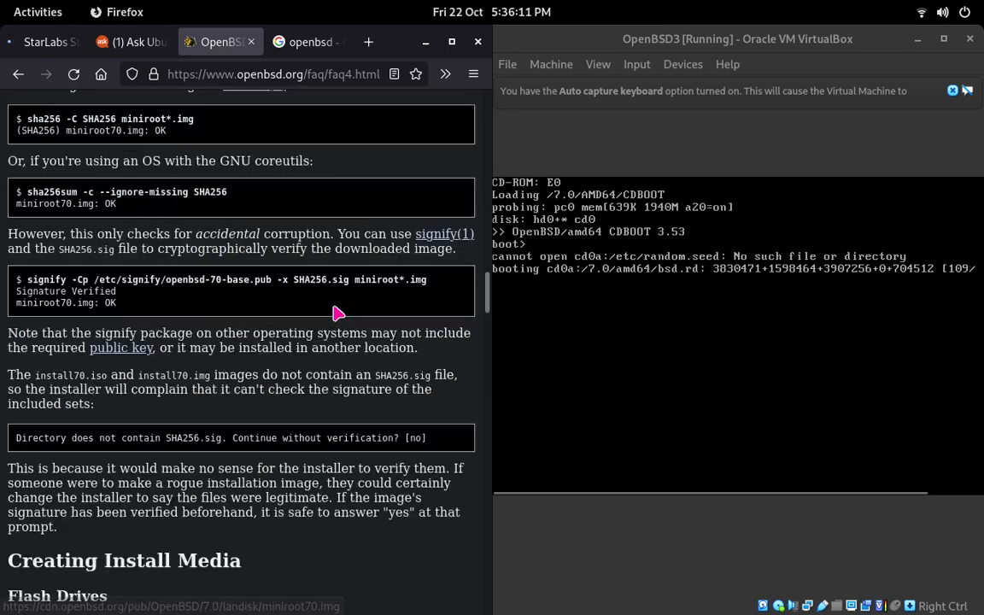
scroll(335, 307, down, 6)
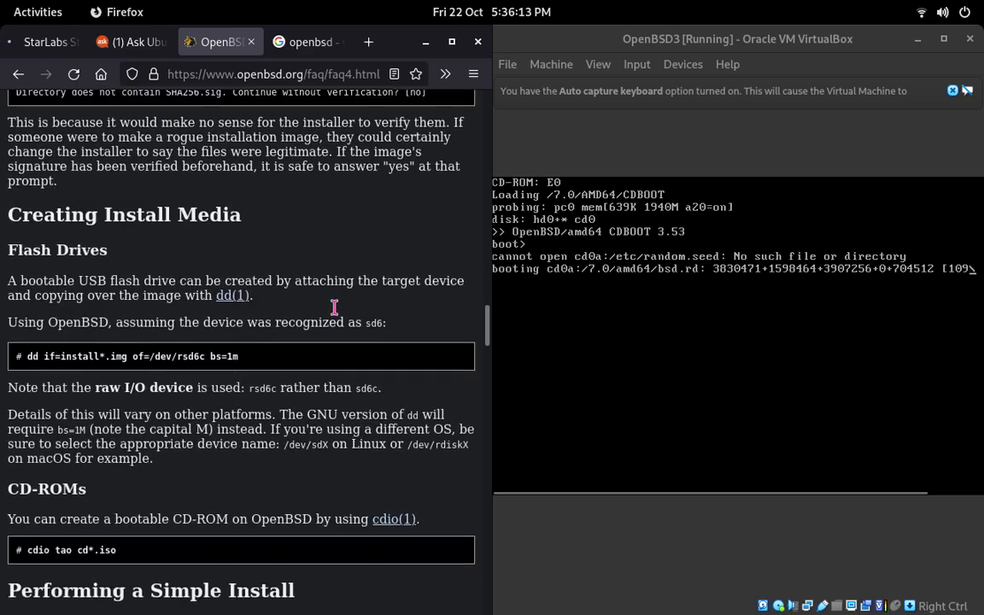
scroll(333, 309, down, 2)
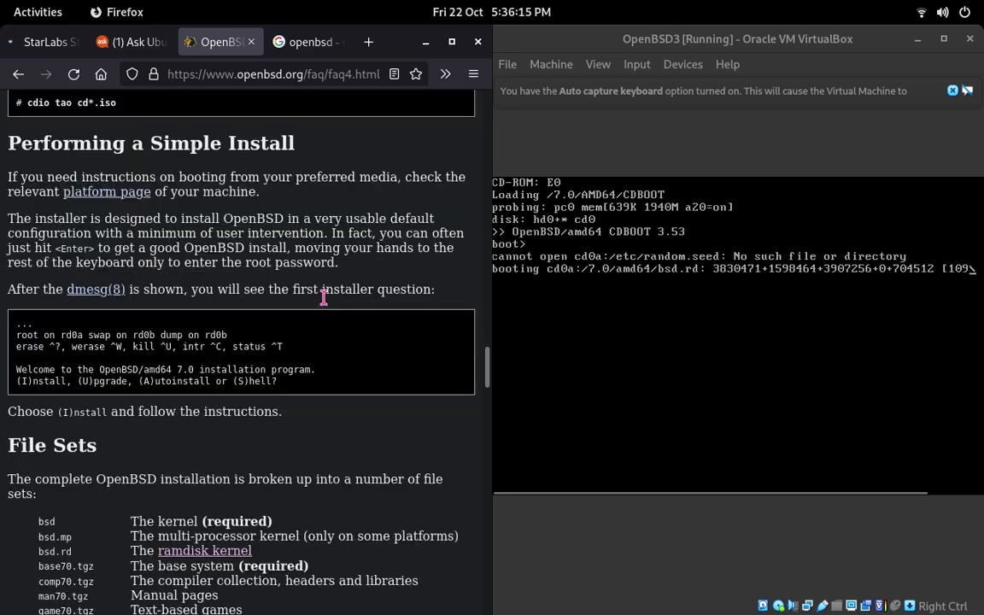
scroll(327, 303, down, 2)
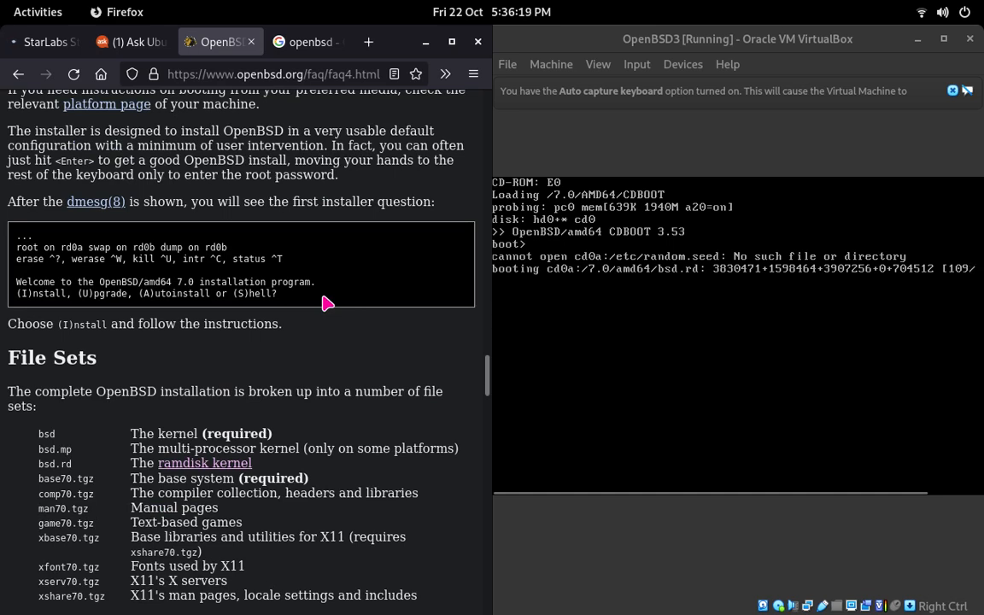
double_click(215, 325)
click(300, 328)
drag(301, 328, 608, 362)
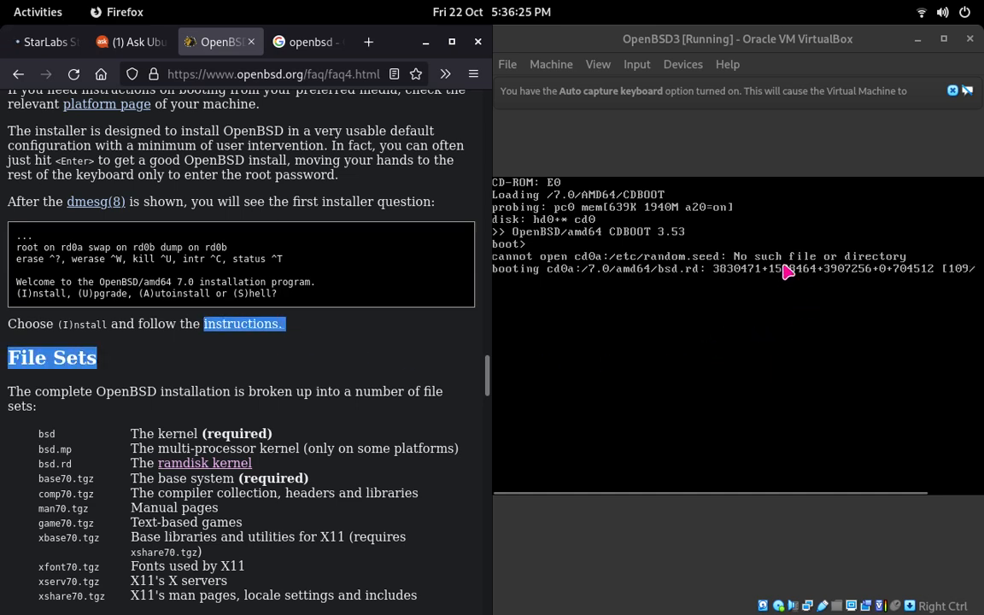
Step: Skim the FAQ from File Sets through disk partitioning and Multibooting, and return to the table of contents
click(665, 38)
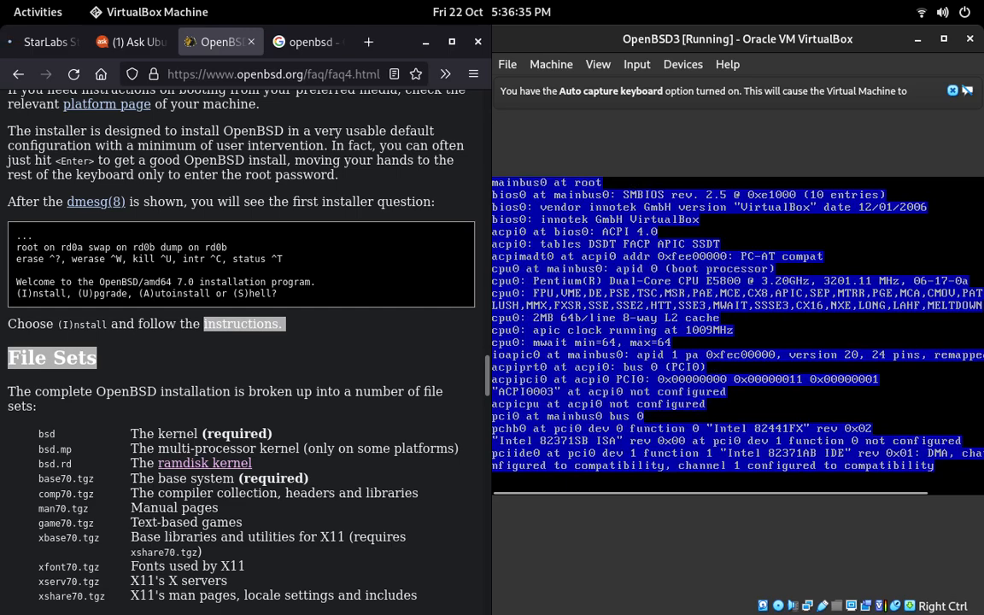
scroll(379, 263, down, 2)
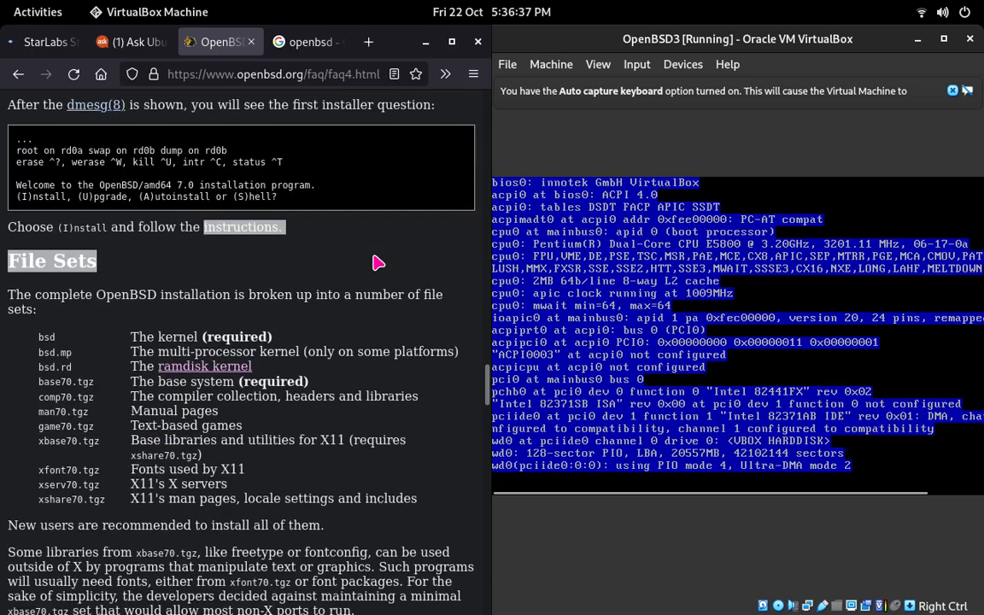
scroll(378, 263, down, 12)
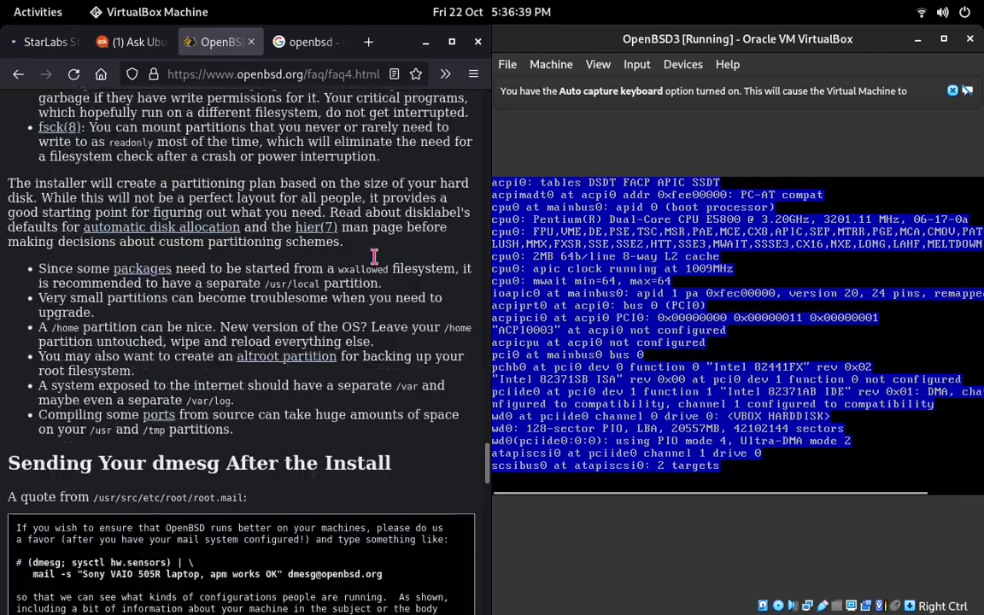
scroll(374, 256, down, 14)
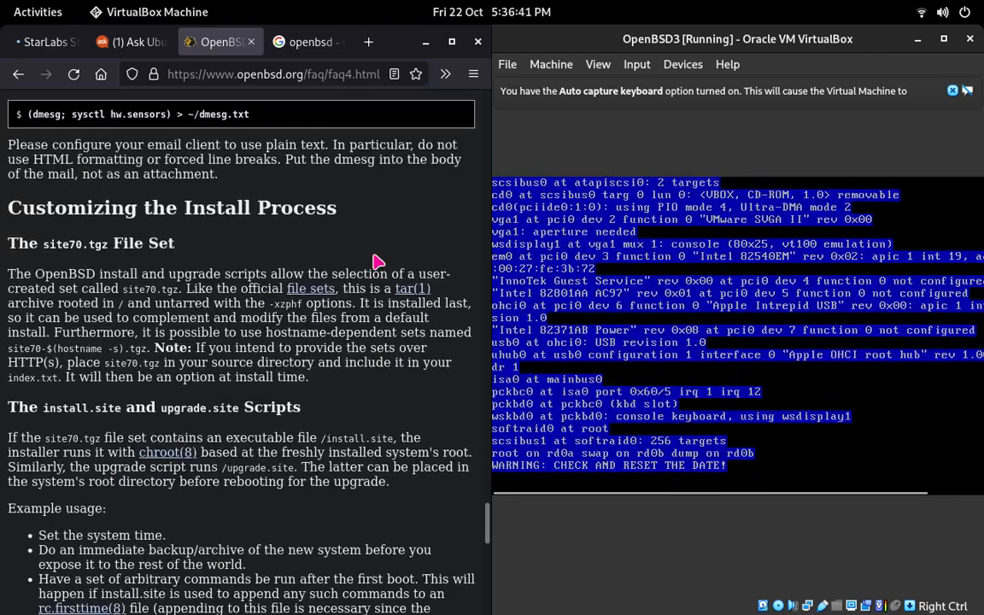
scroll(378, 262, down, 9)
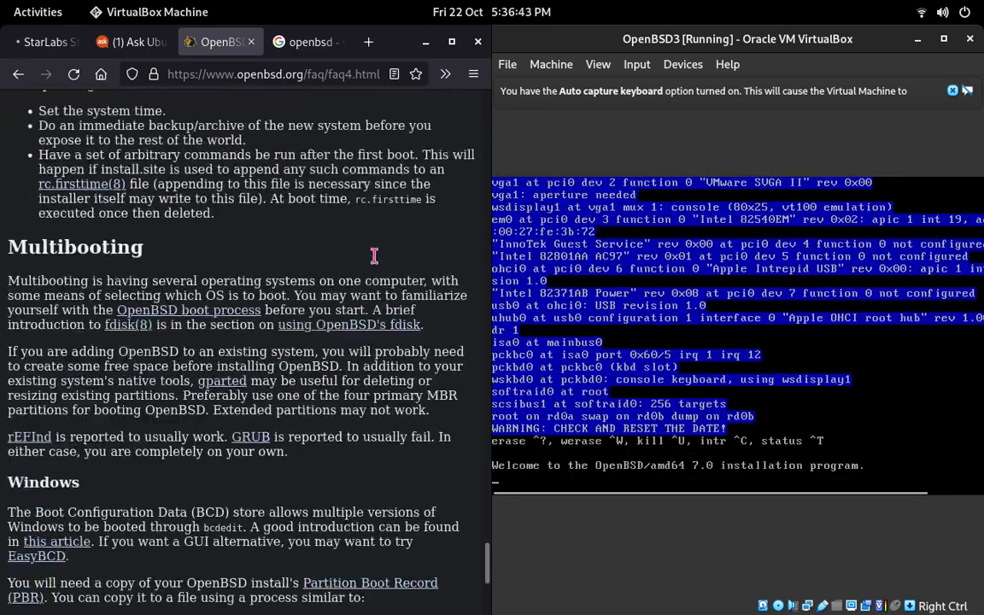
scroll(376, 256, down, 7)
scroll(375, 256, up, 20)
scroll(376, 260, up, 15)
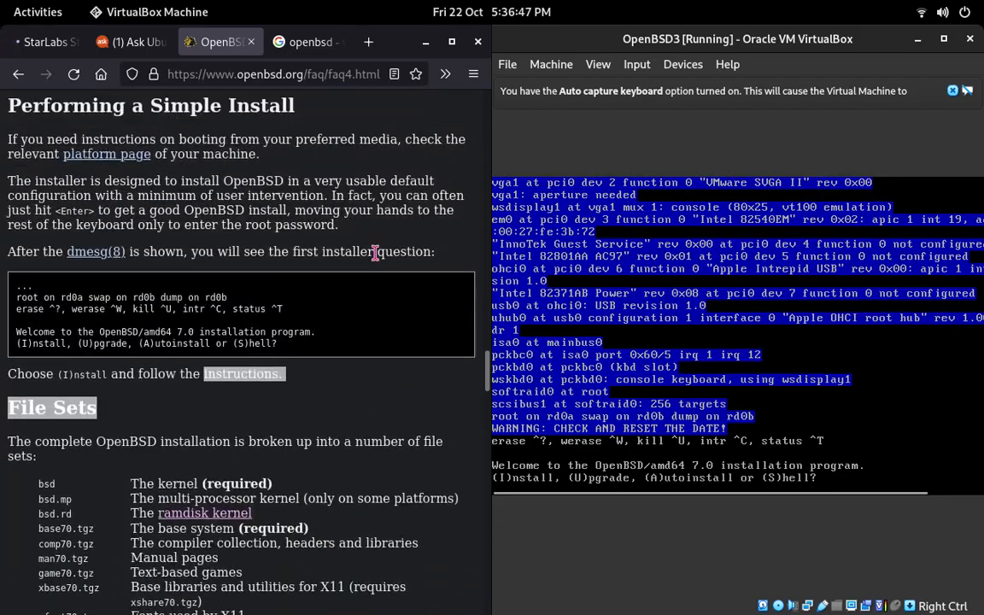
scroll(376, 253, up, 16)
scroll(375, 256, up, 15)
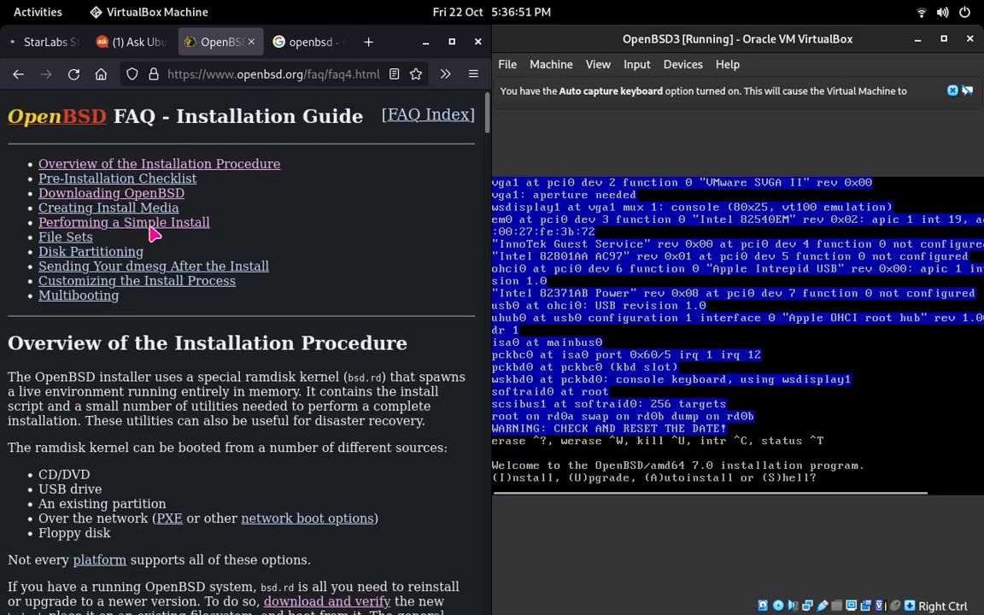
Step: Revisit the FAQ's Downloading OpenBSD and Performing a Simple Install sections through the contents links
click(134, 196)
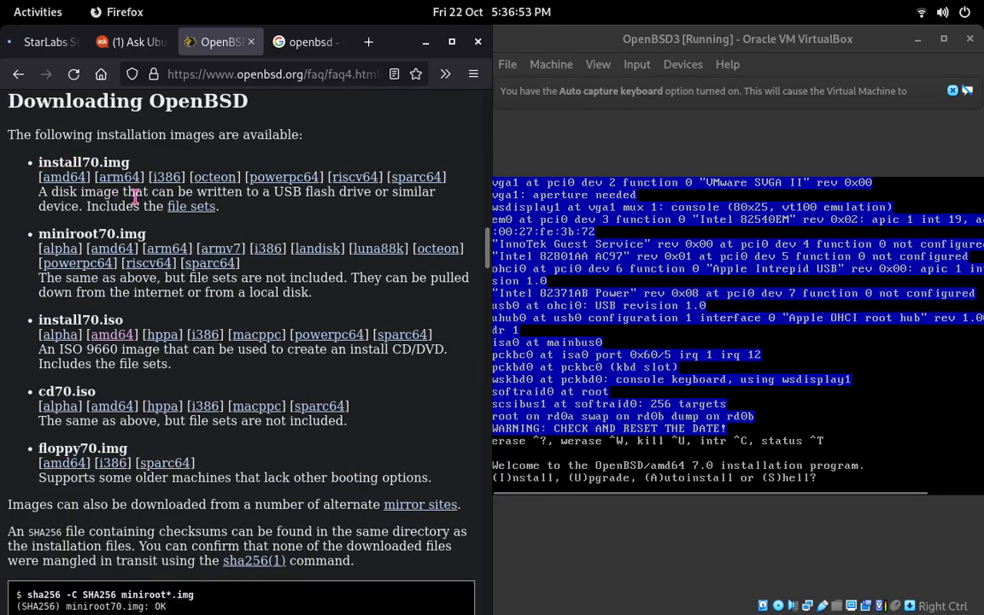
scroll(134, 195, up, 15)
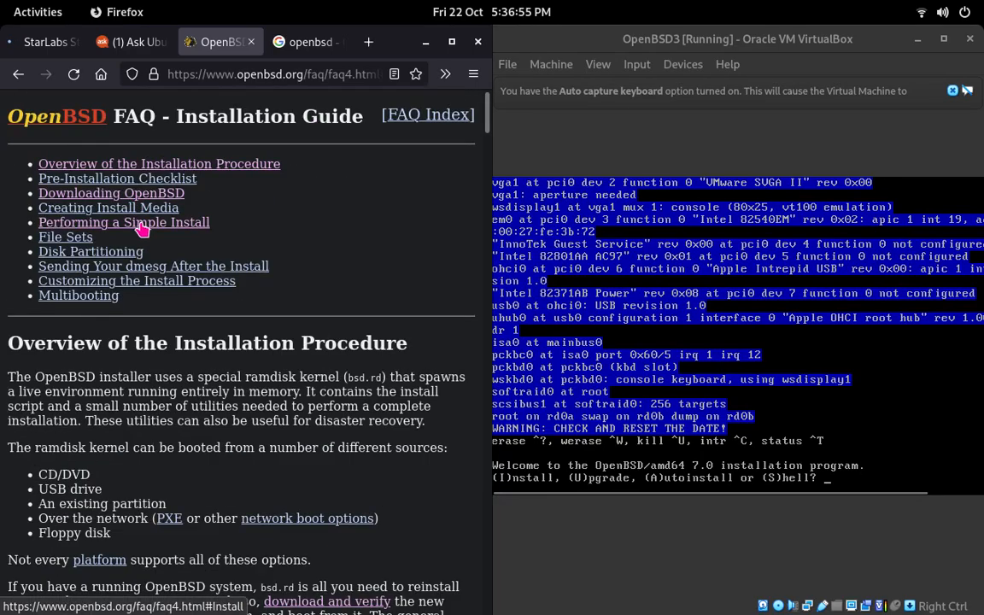
click(207, 223)
double_click(206, 222)
scroll(206, 222, down, 2)
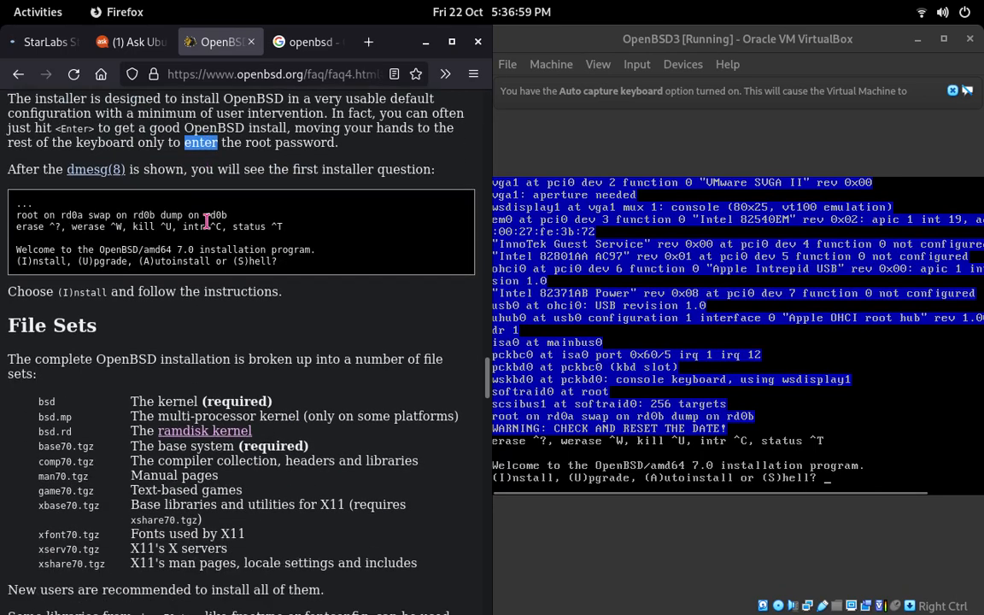
scroll(206, 222, up, 3)
scroll(206, 222, down, 4)
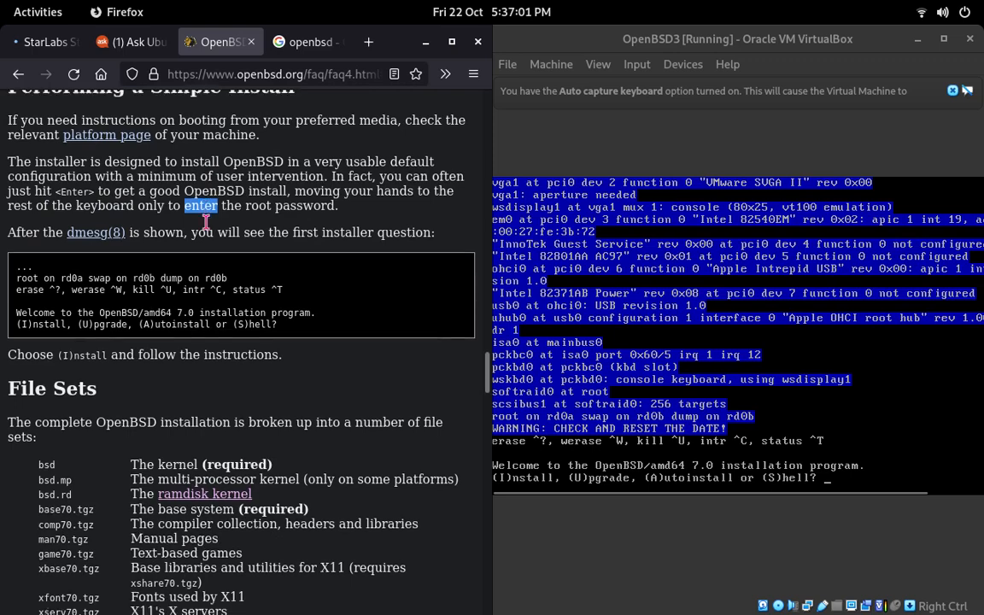
Step: Start the installer in Install mode with the default keyboard layout and set the system hostname to foo
click(866, 437)
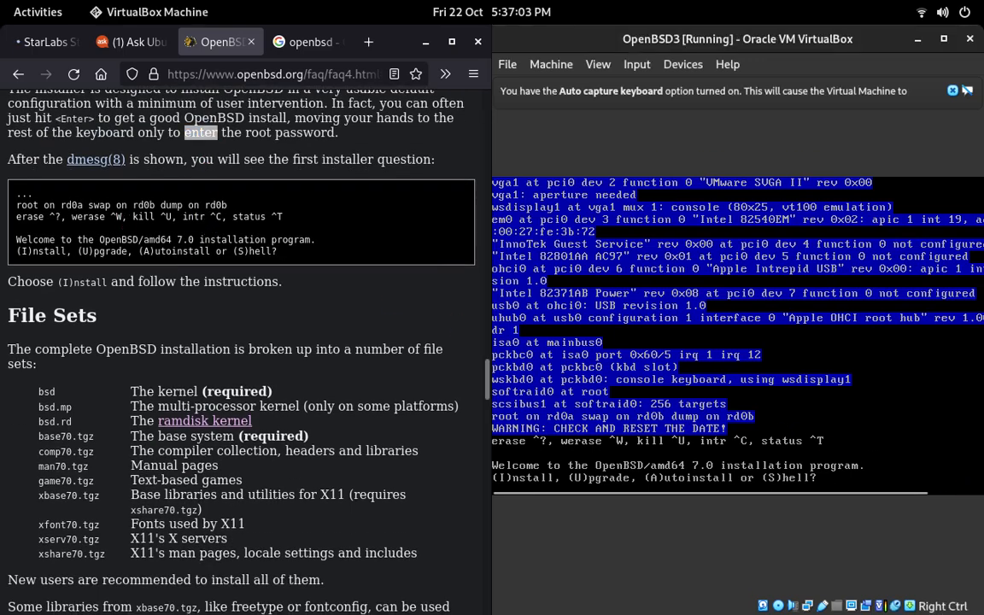
text(i)
key(Return)
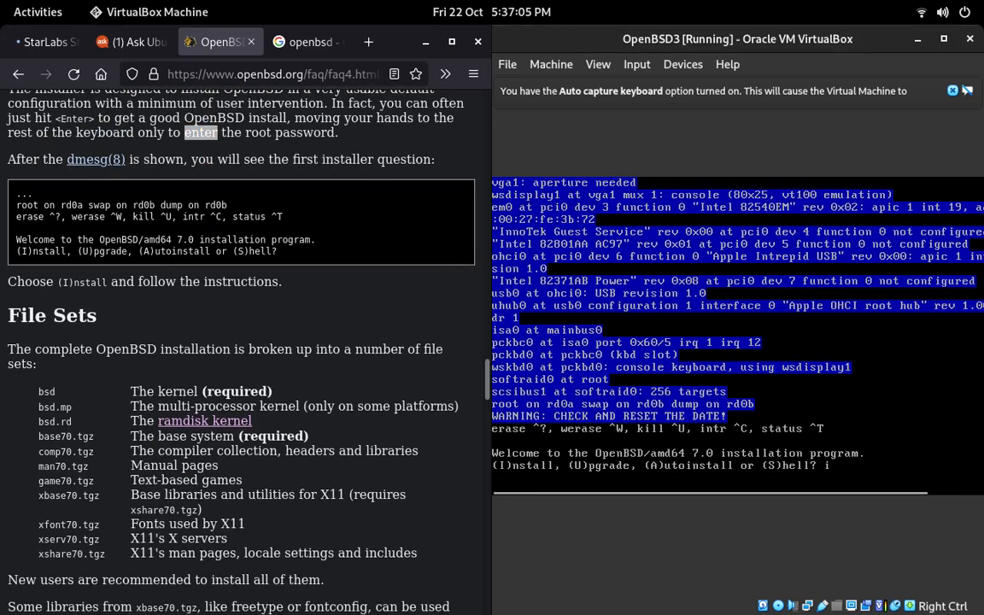
key(Return)
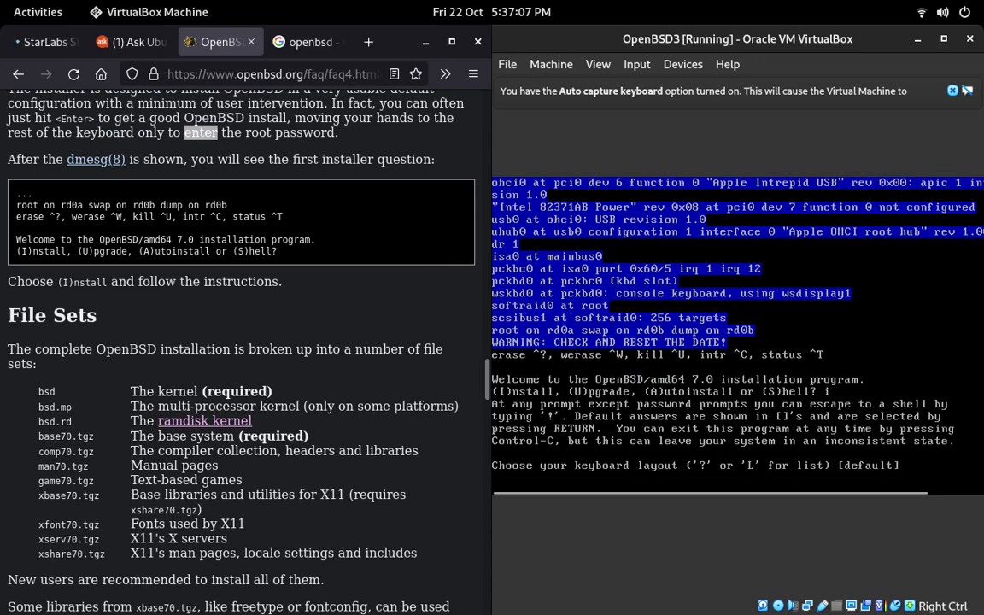
text(foo') foo)
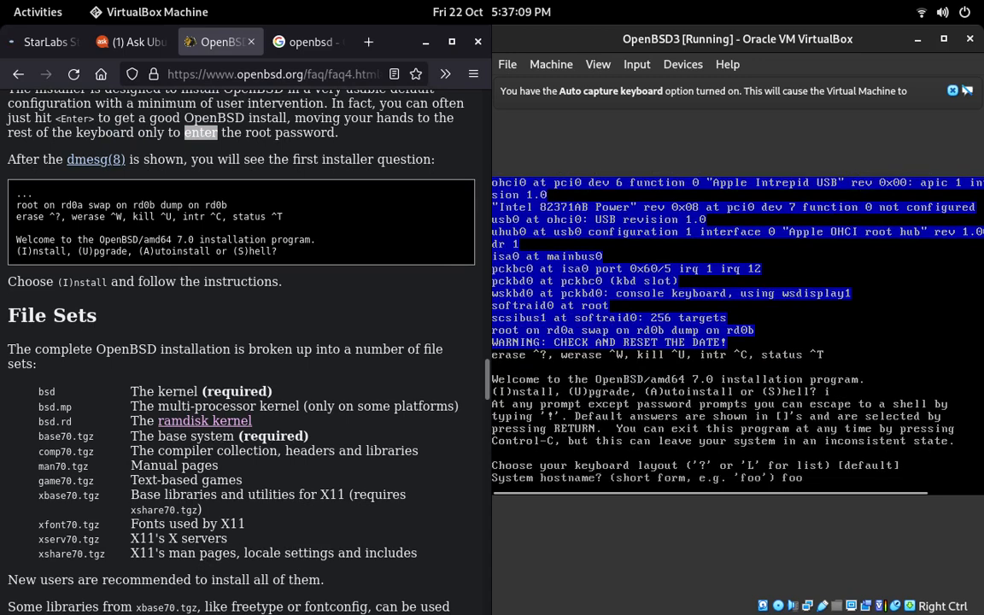
key(Return)
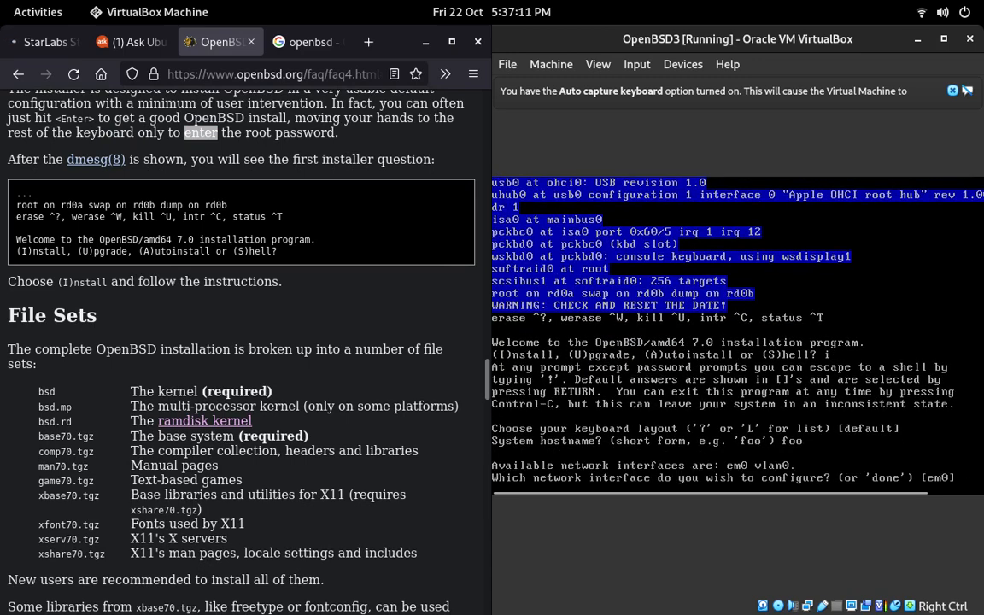
Step: Configure network interface em0 with IPv4 autoconf and no IPv6 address, and finish the interface setup with done
key(Return)
key(Return)
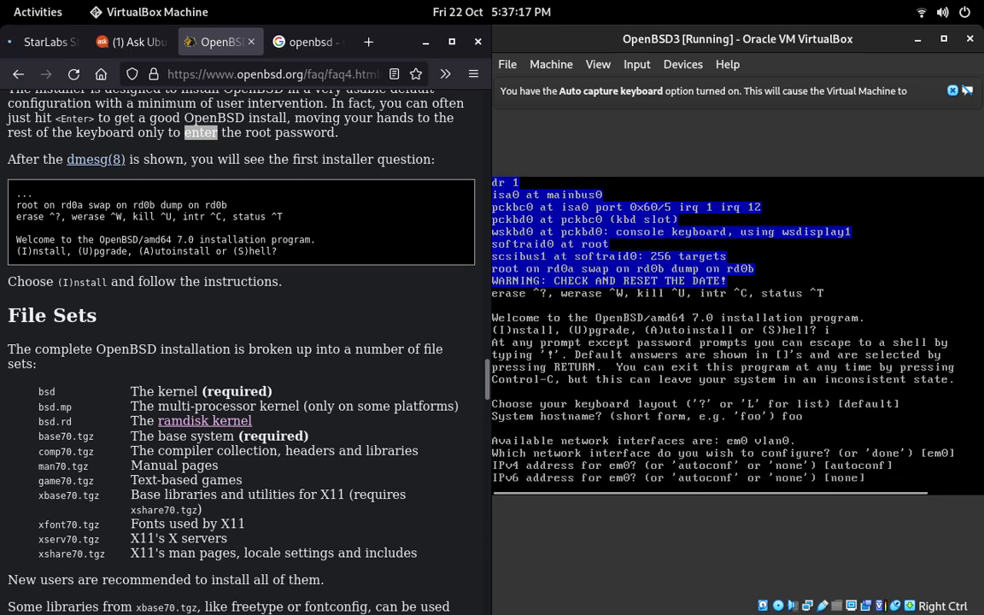
key(Return)
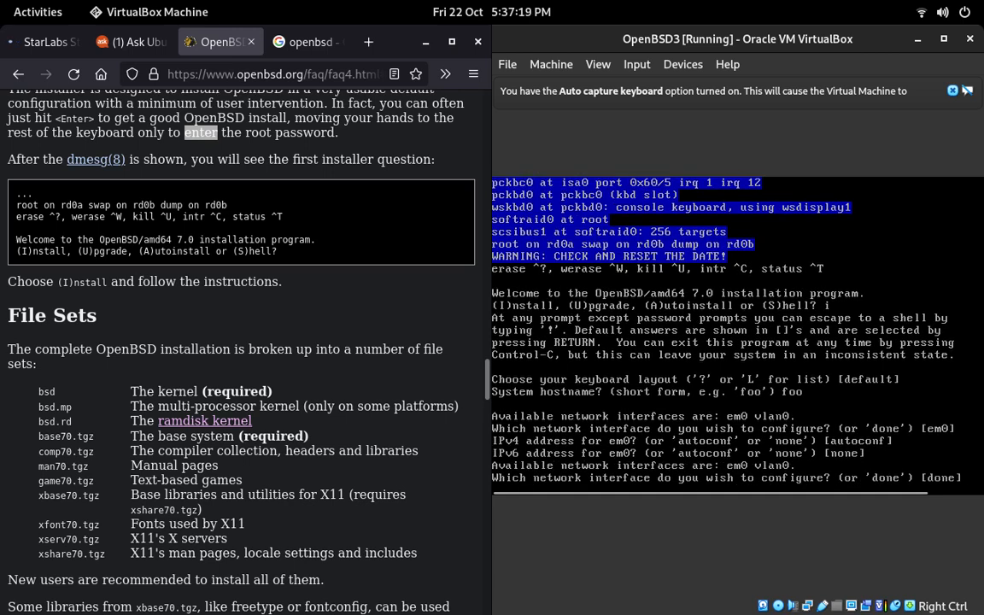
key(Return)
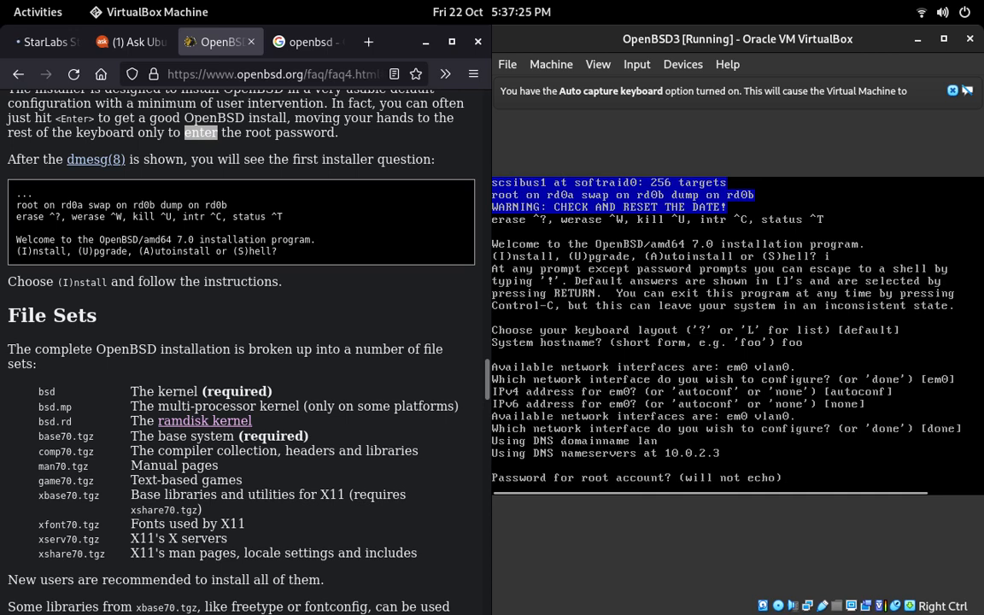
Step: Enter the root account password and repeat it for verification
key(Return)
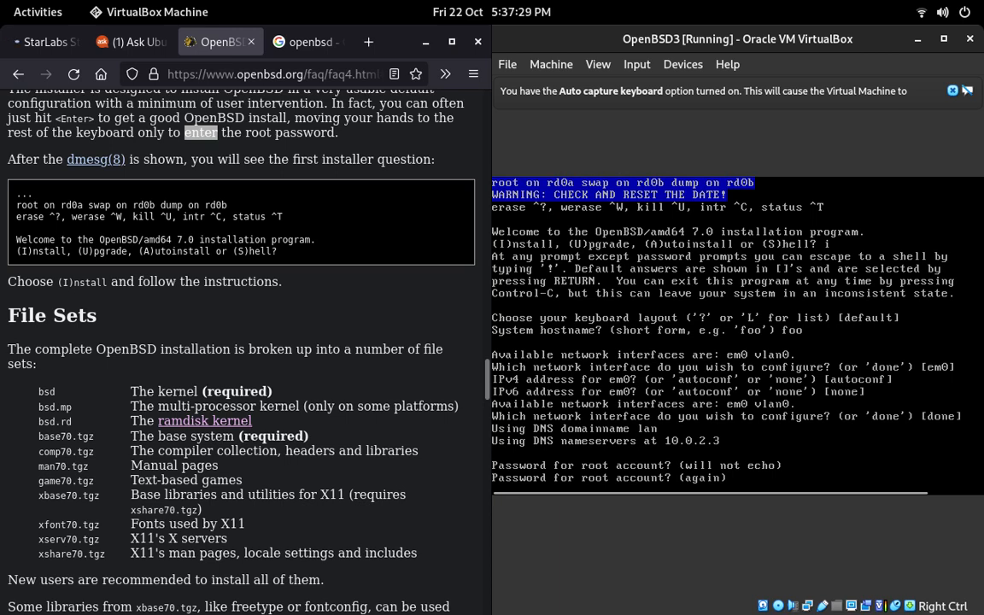
key(Return)
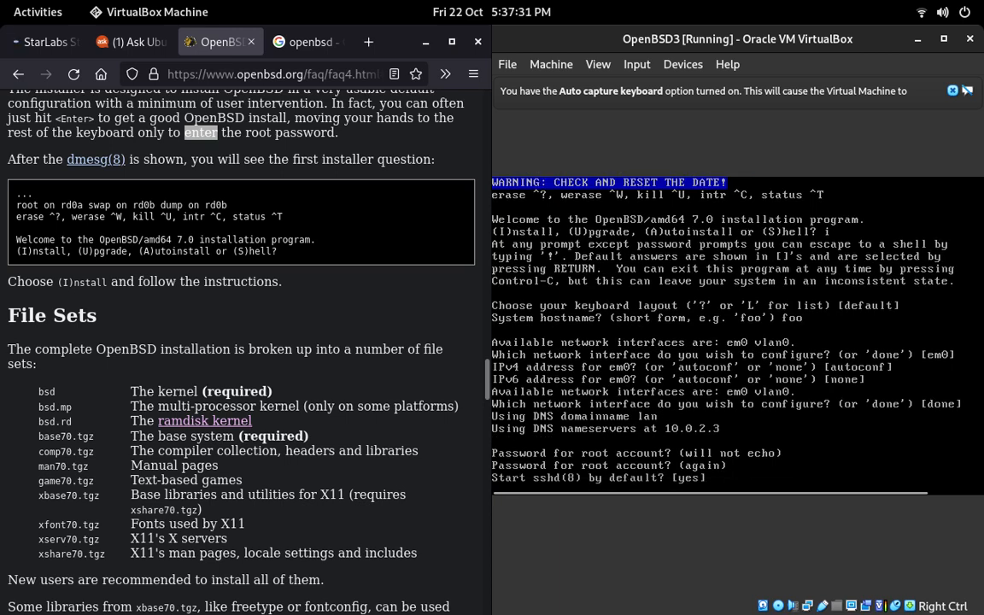
Step: Answer yes to starting sshd by default, running the X Window System, and starting it by xenodm
key(Return)
key(Return)
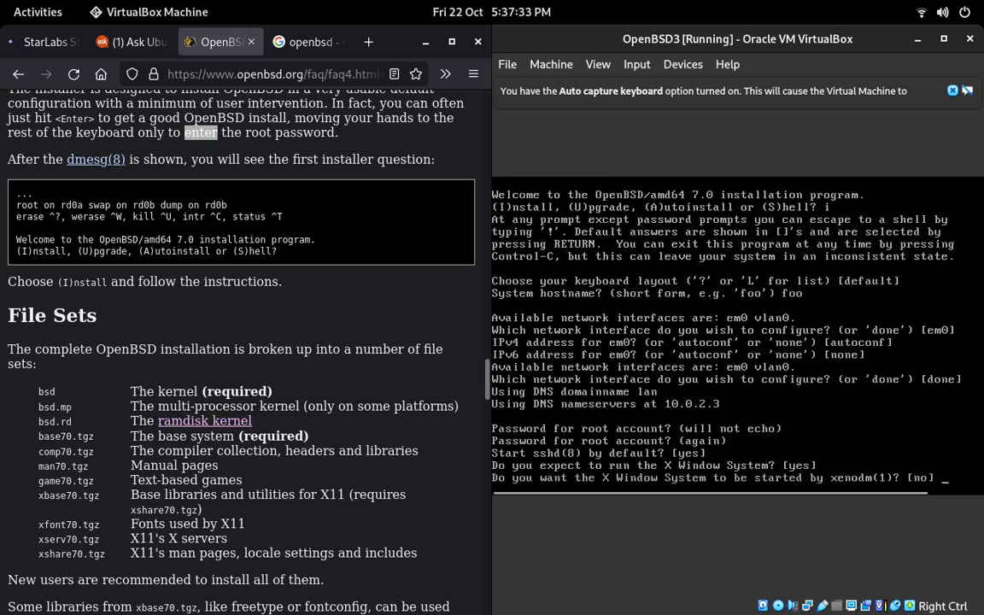
Step: Set up a user with the chosen login name and accept the default full name
key(Return)
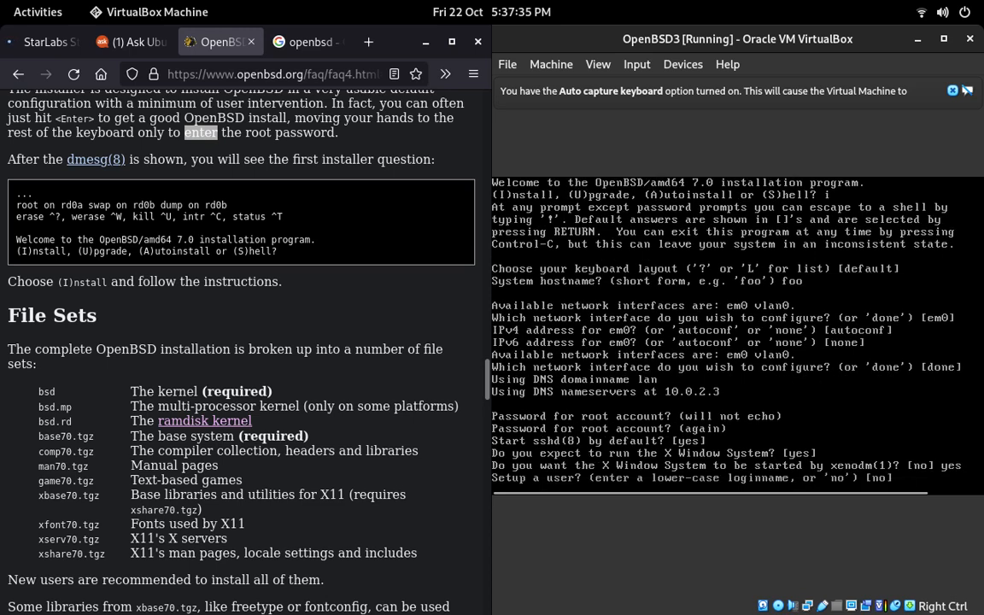
text(jon)
key(Return)
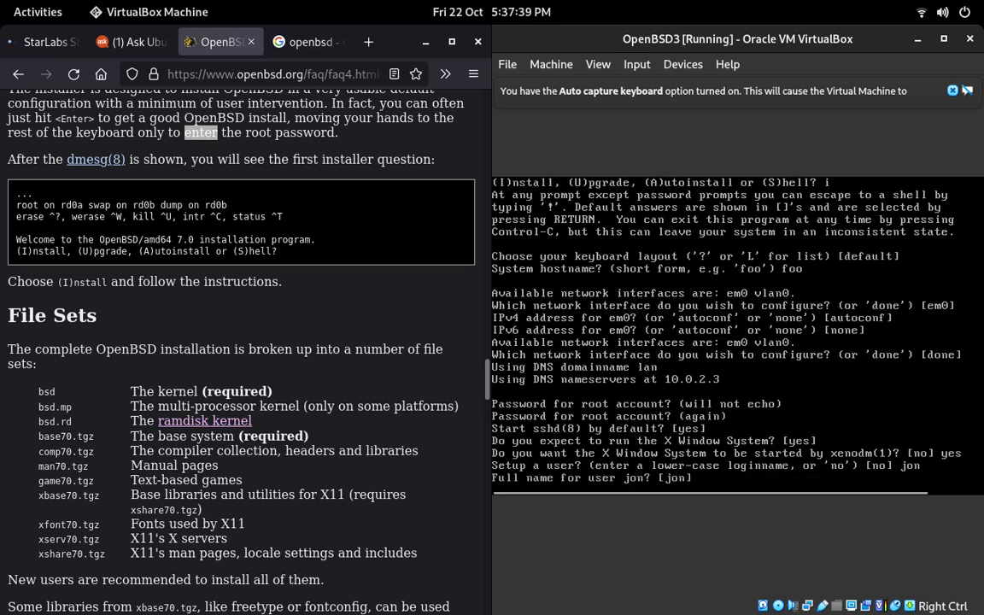
key(Return)
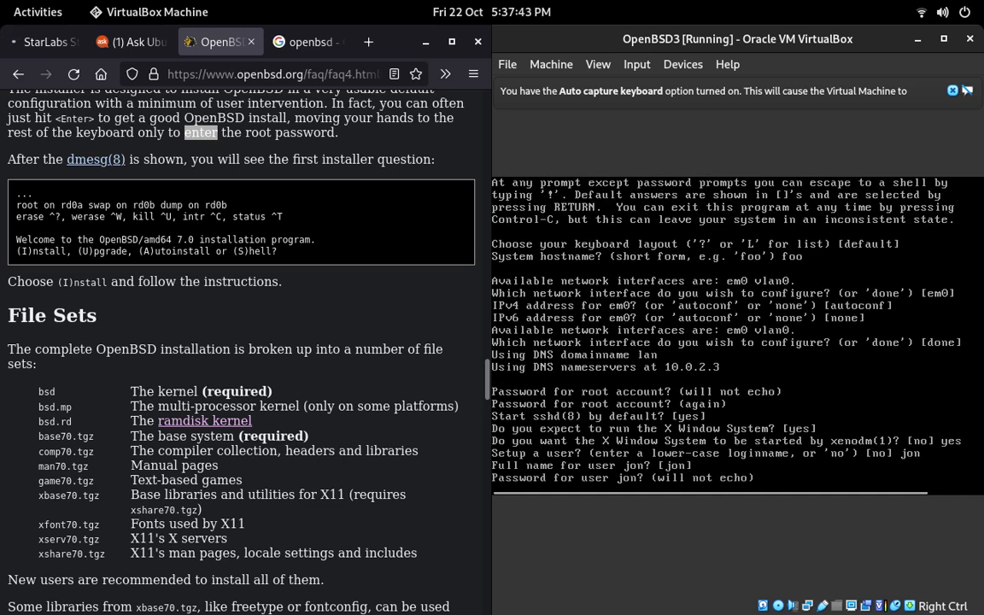
Step: Enter the new user's password twice and answer yes to allowing root ssh login
key(Return)
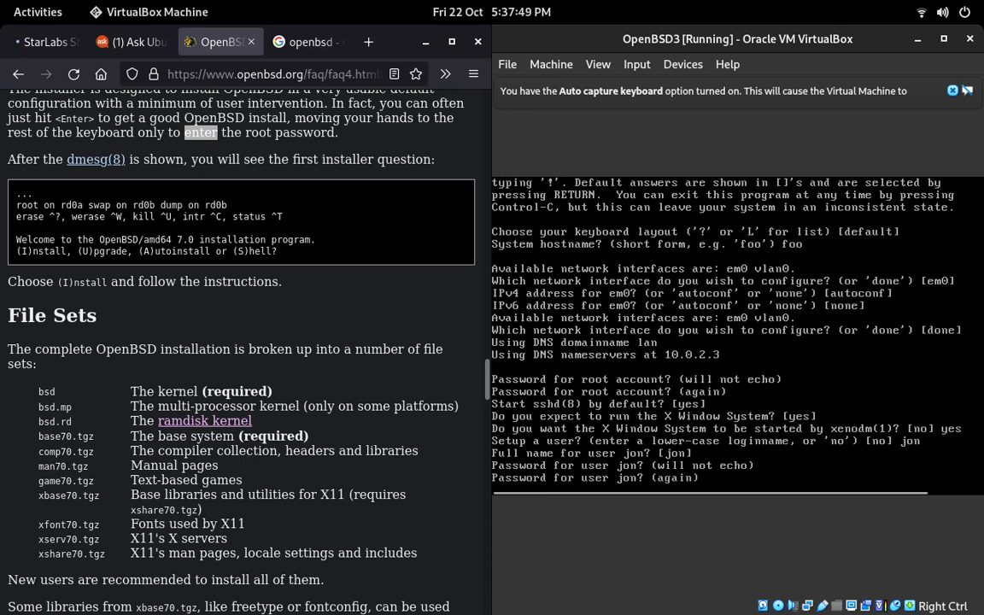
key(Return)
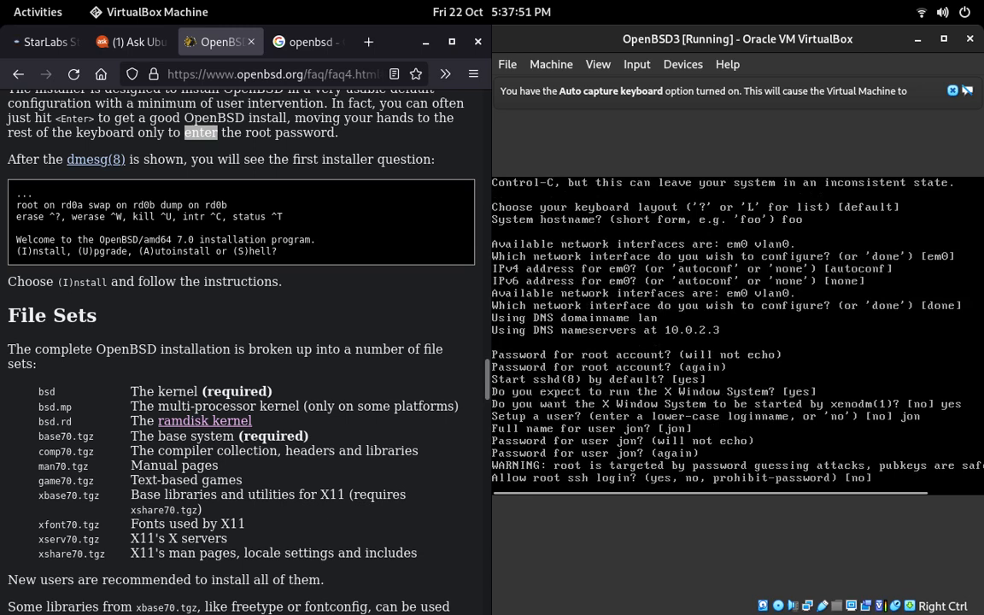
text(y)
key(Return)
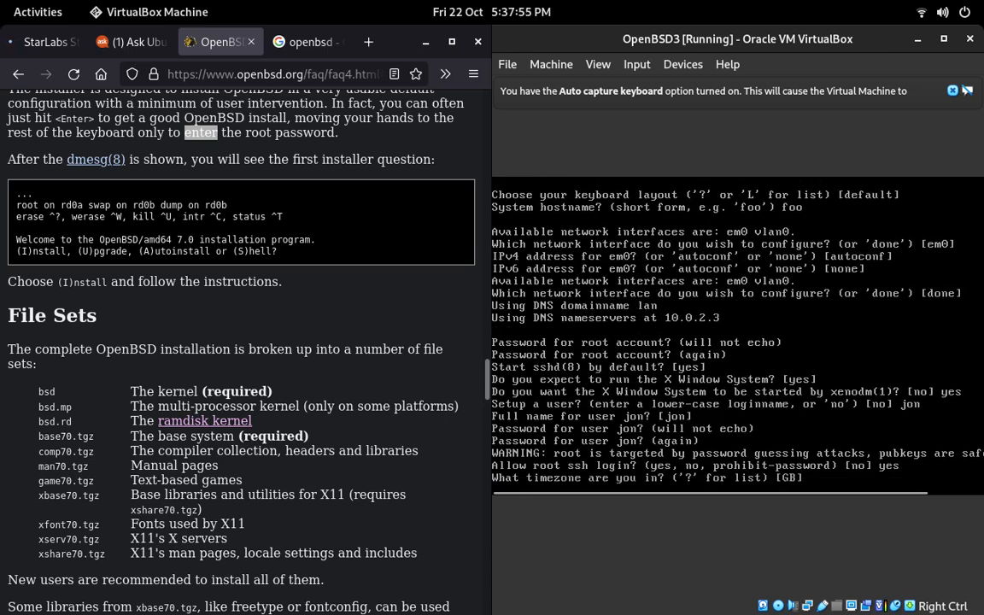
Step: Accept the GB timezone and partition root disk wd0 as a whole-disk MBR with the auto layout
key(Return)
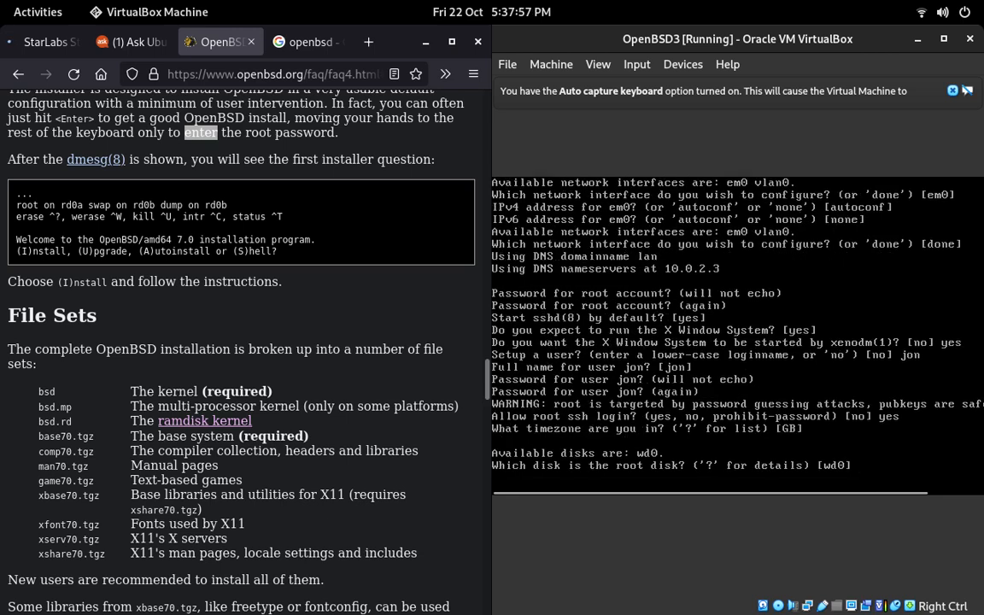
key(Return)
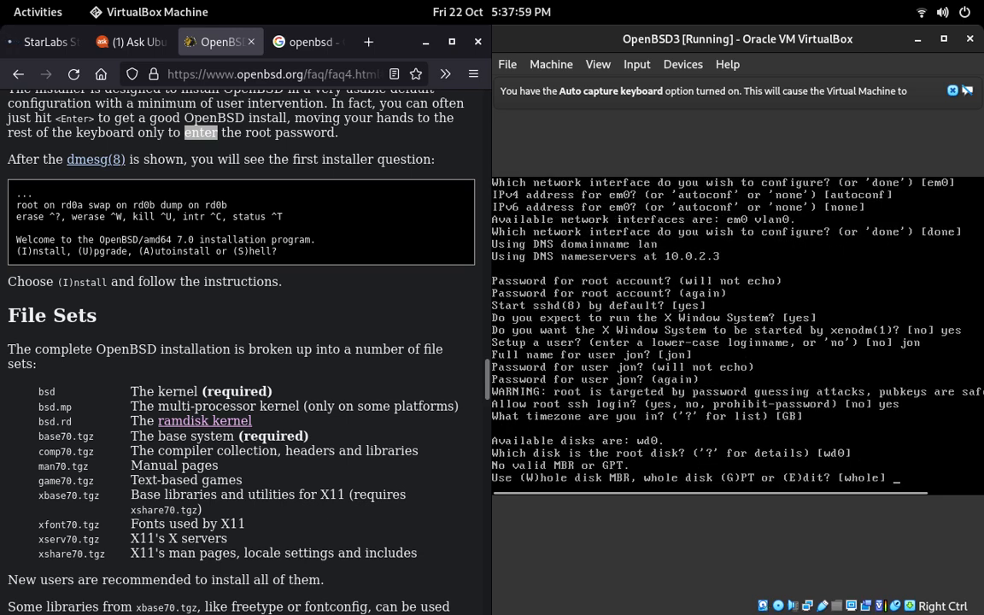
key(Return)
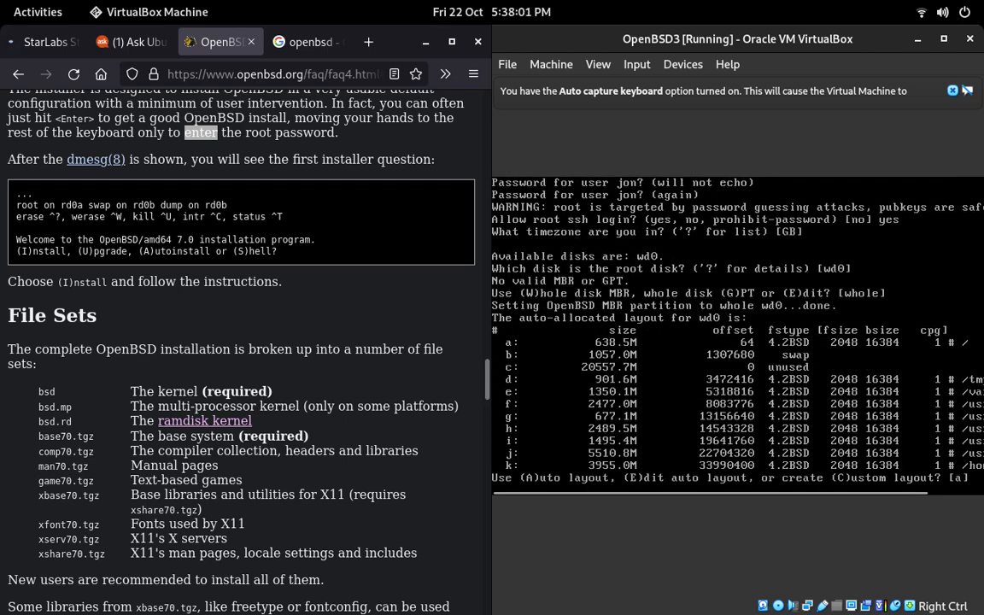
key(Return)
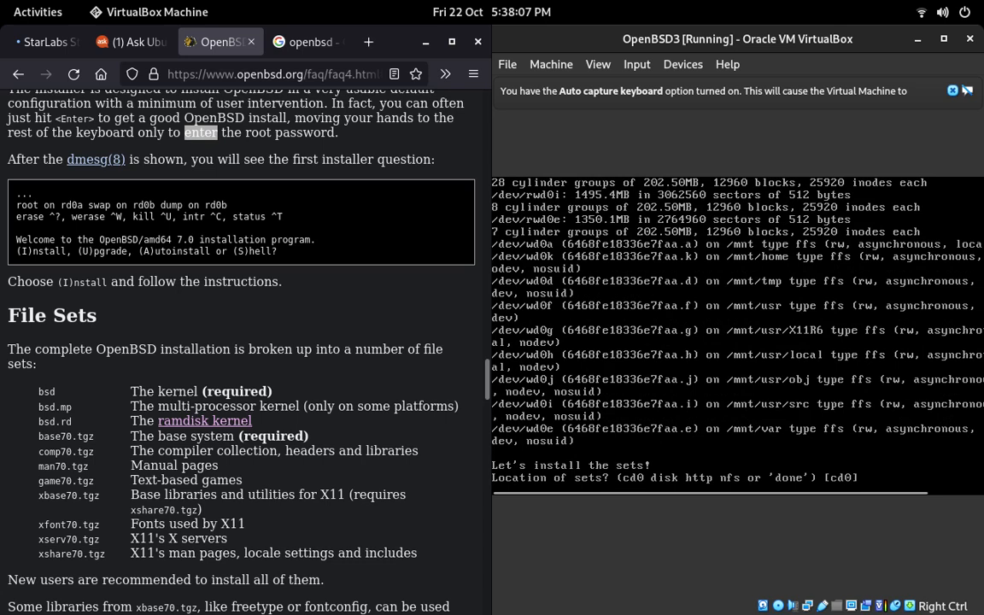
Step: Install the default file sets from cd0 with pathname 7.0/amd64, continuing without verification
key(Return)
key(Return)
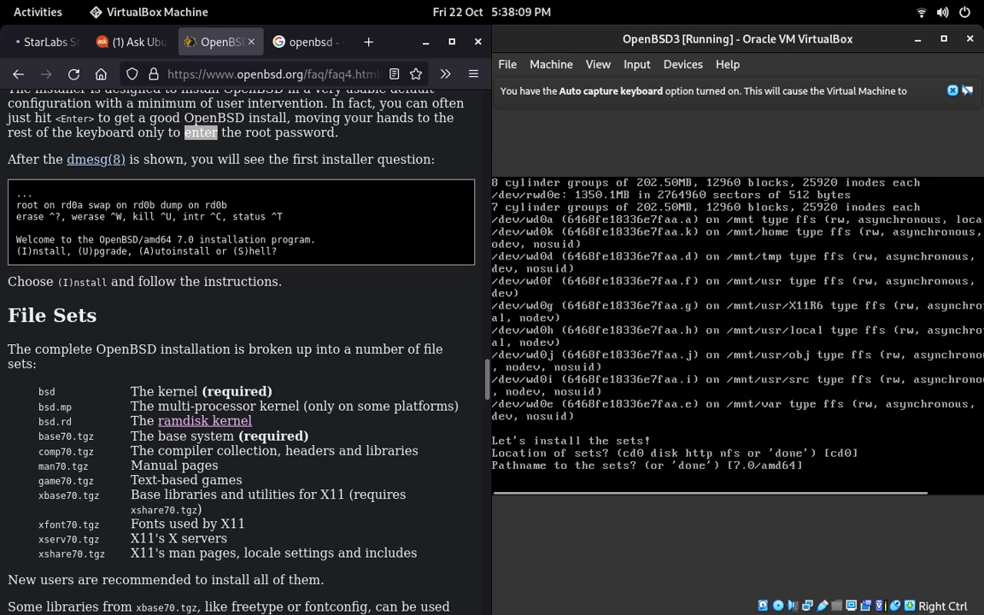
key(Return)
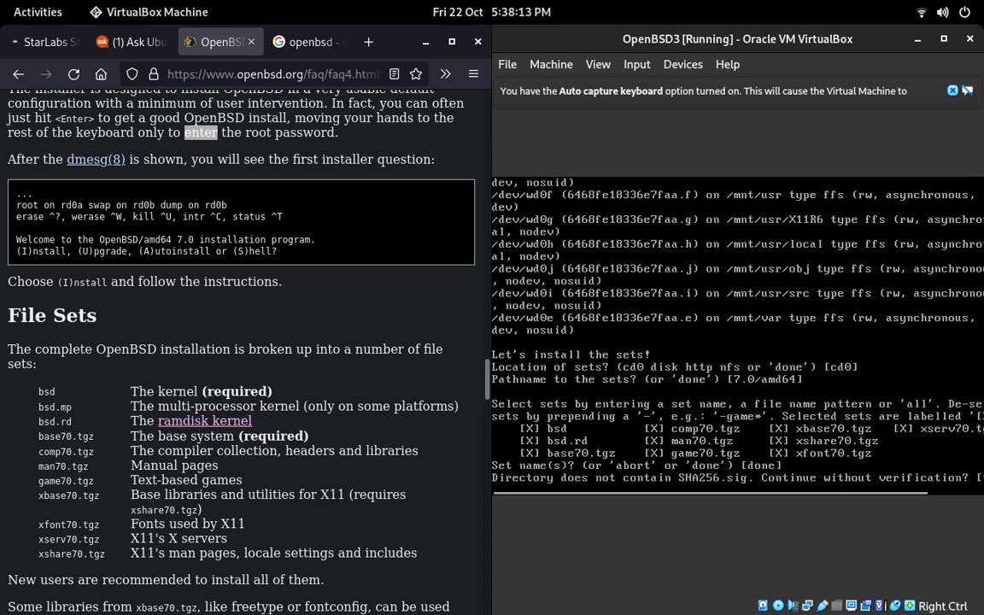
key(Return)
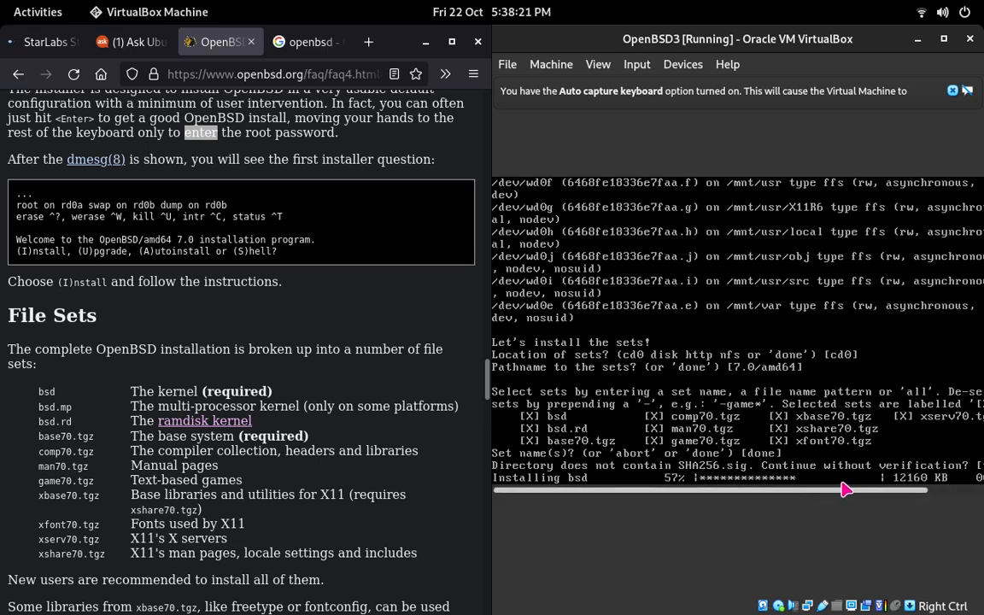
drag(786, 491, 905, 491)
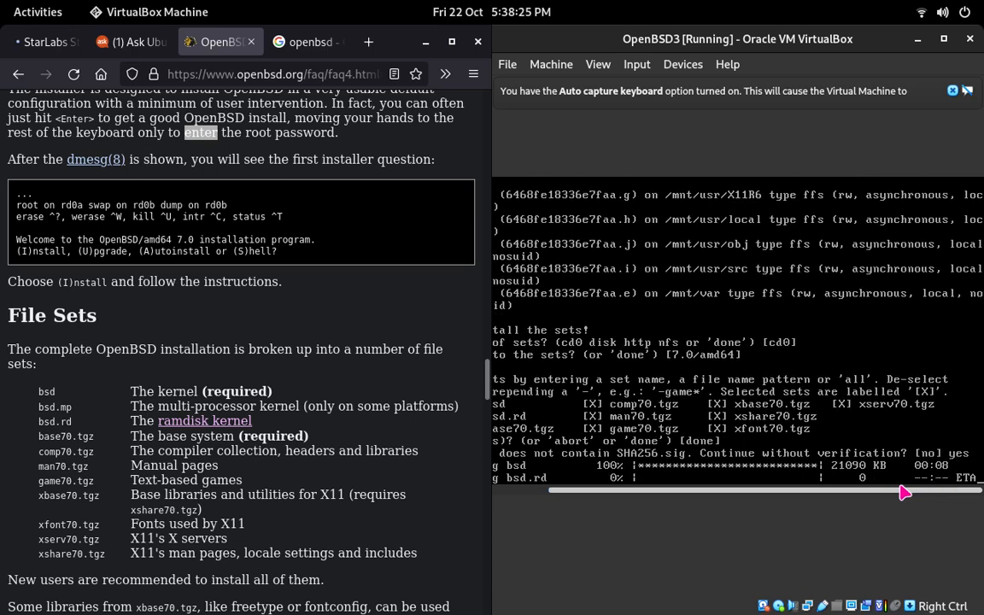
drag(887, 491, 882, 493)
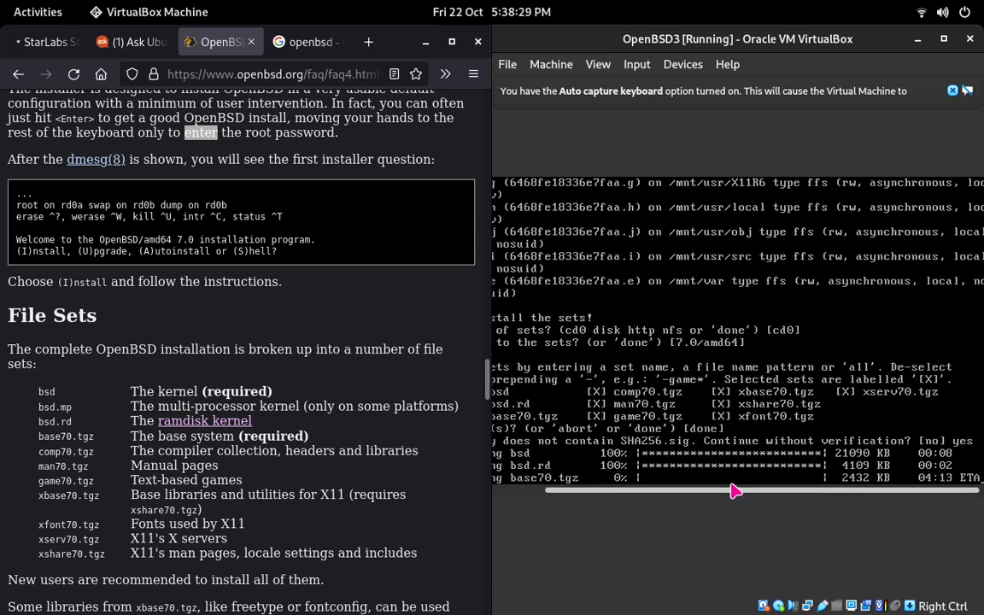
drag(740, 496, 733, 494)
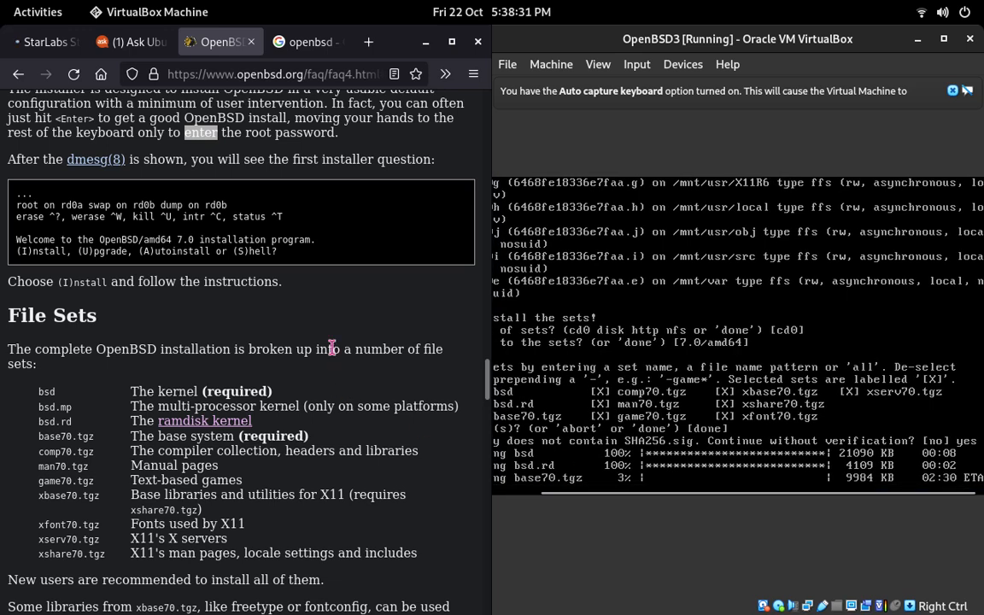
Step: In Firefox, read the installation FAQ's file set recommendations and the section on adding a file set after install
scroll(330, 345, down, 1)
scroll(335, 353, down, 2)
scroll(335, 353, down, 5)
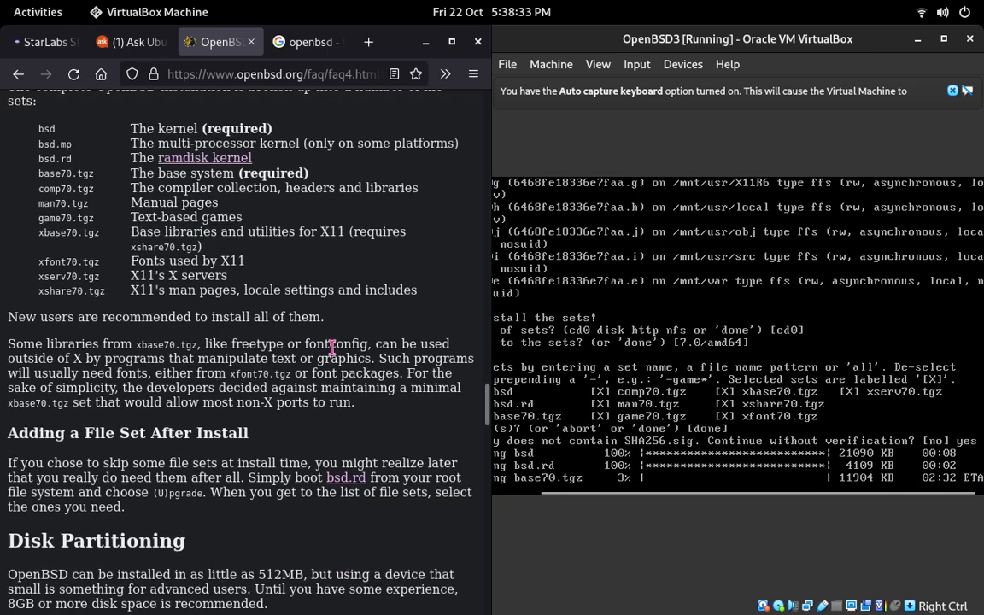
drag(189, 306, 157, 318)
click(126, 289)
click(157, 318)
drag(111, 288, 159, 306)
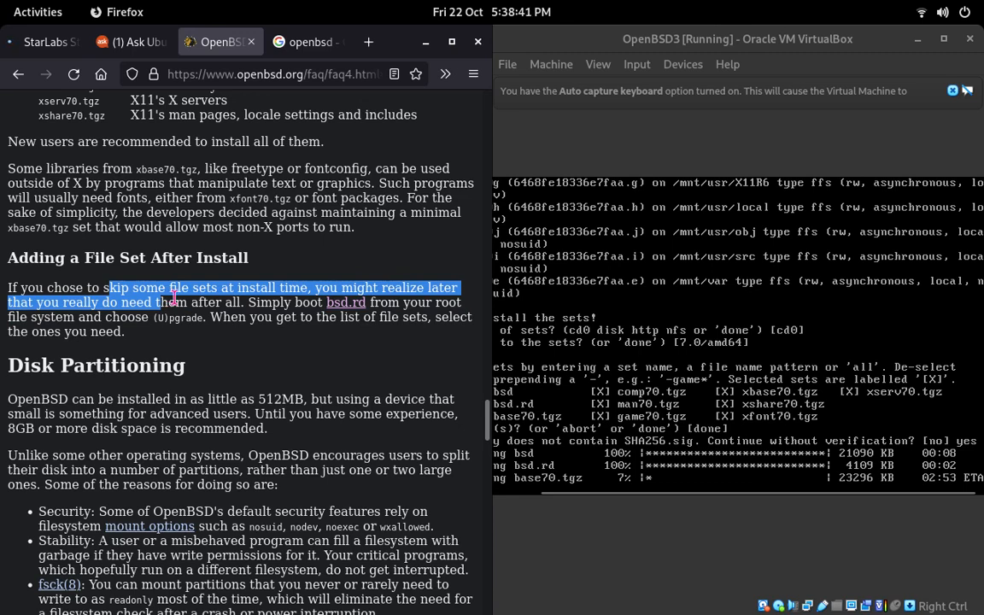
click(278, 315)
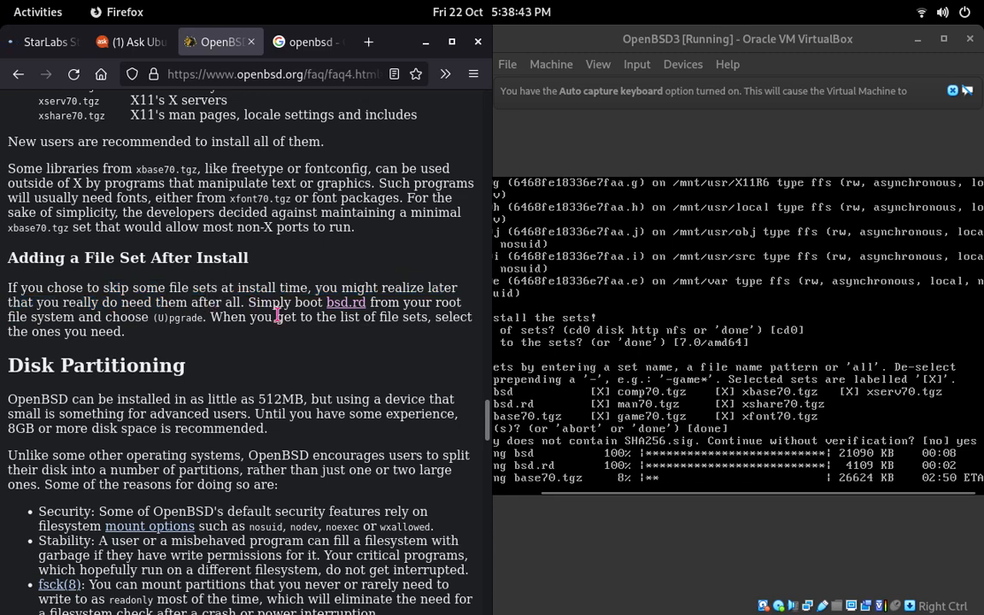
Step: Read the FAQ's Disk Partitioning section for the recommended disk space and the reasons for splitting partitions
scroll(278, 315, down, 2)
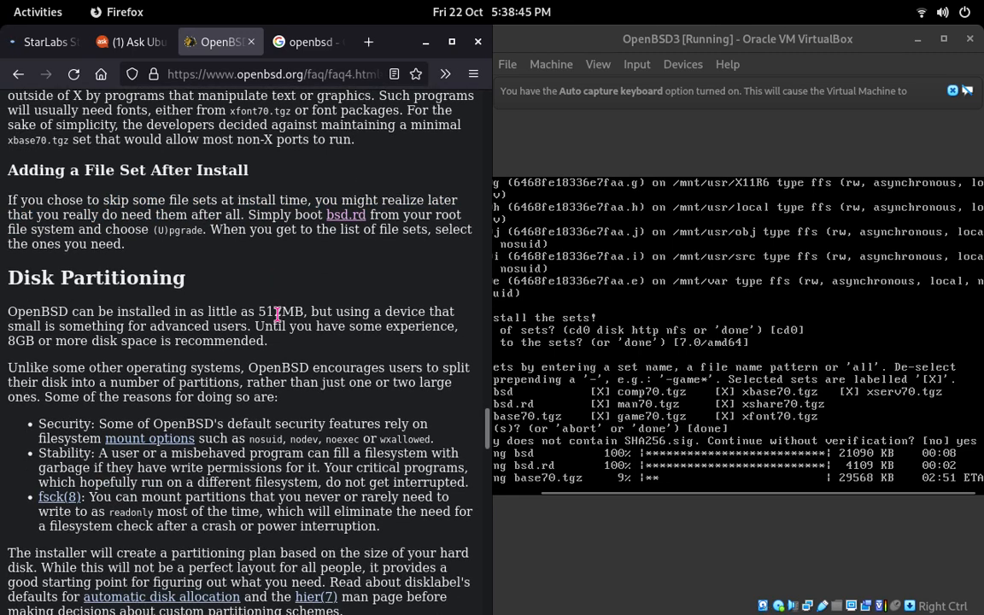
scroll(277, 315, up, 2)
scroll(277, 315, down, 2)
drag(72, 313, 146, 327)
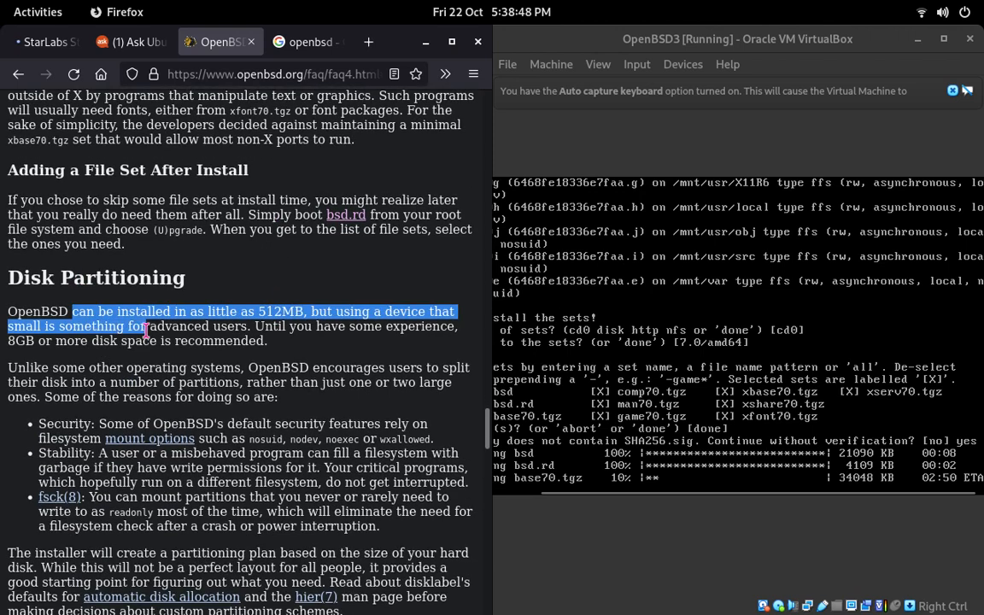
click(272, 308)
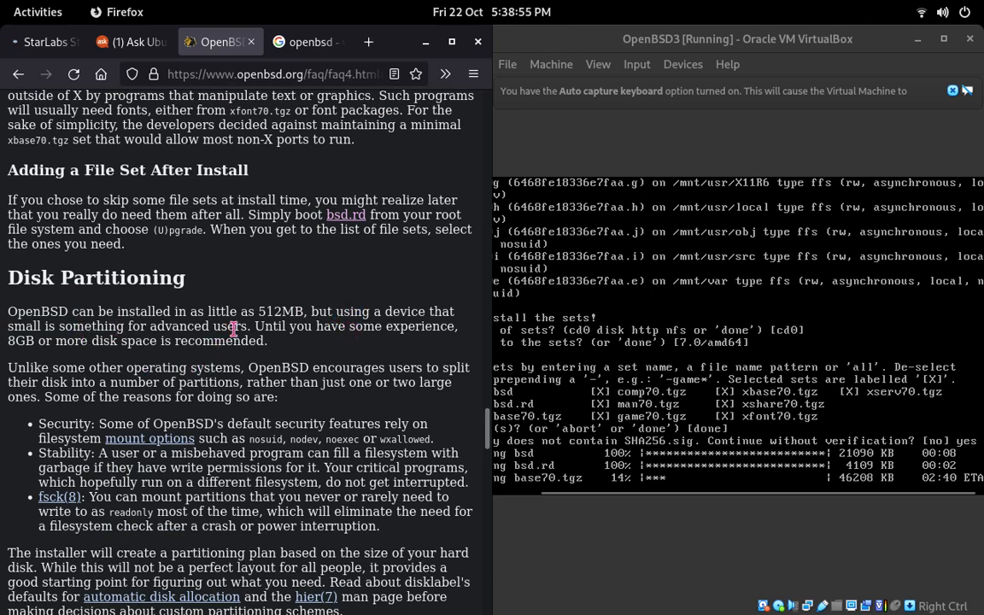
double_click(269, 326)
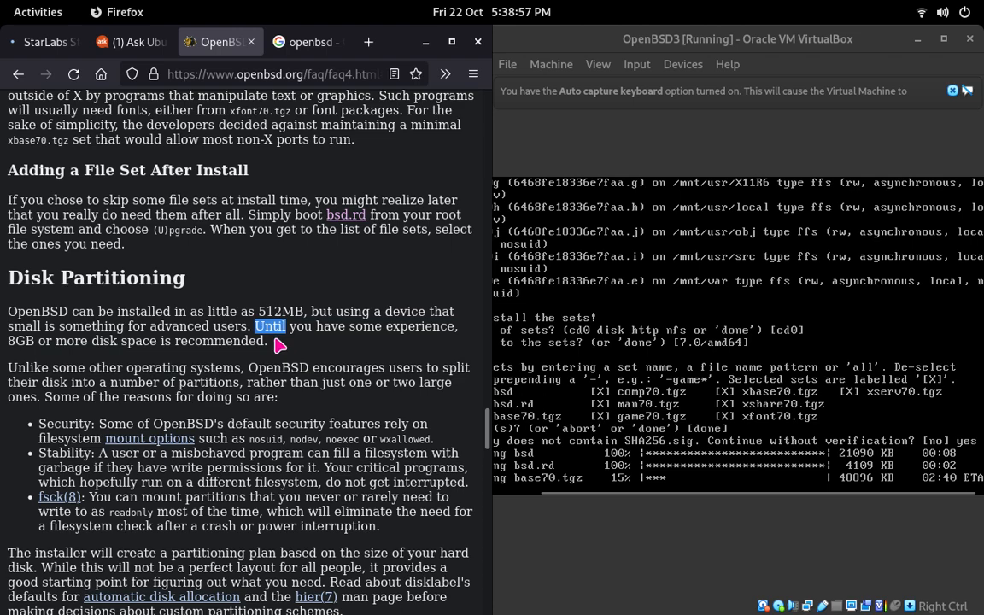
scroll(264, 359, down, 2)
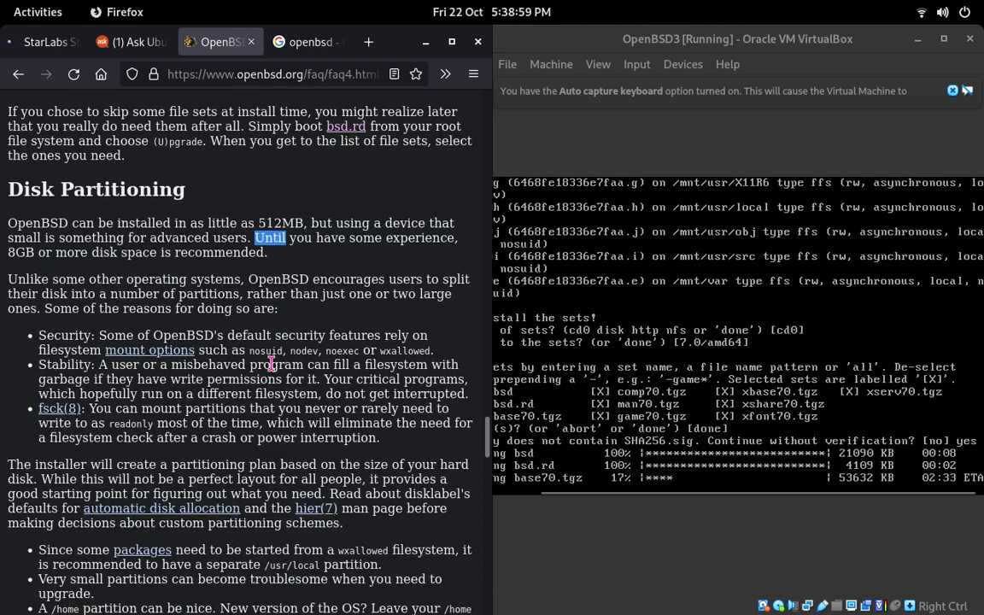
Step: Read the FAQ section on sending the dmesg after the install, including the plain-text e-mail advice
scroll(271, 364, down, 10)
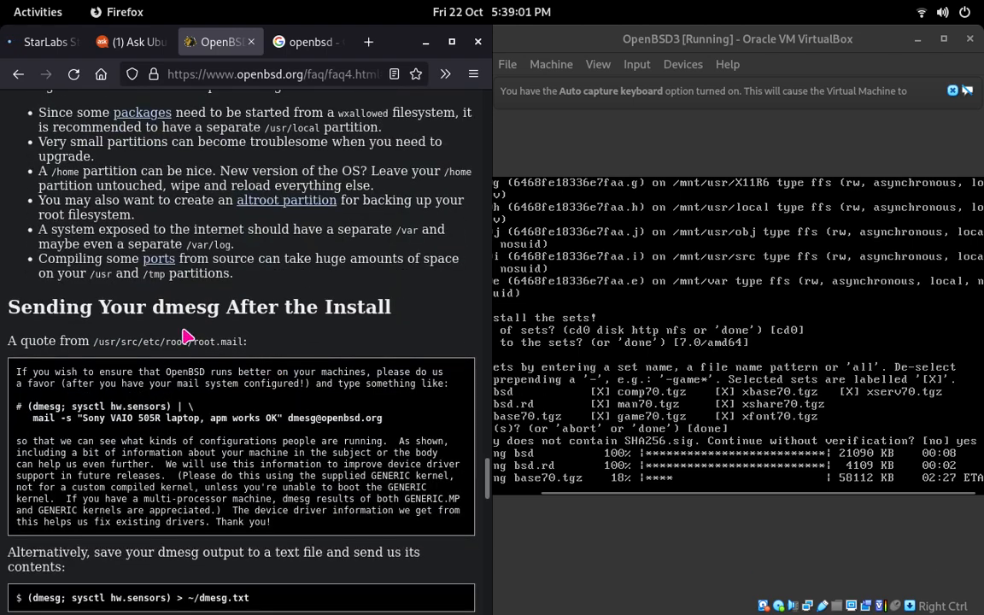
double_click(250, 307)
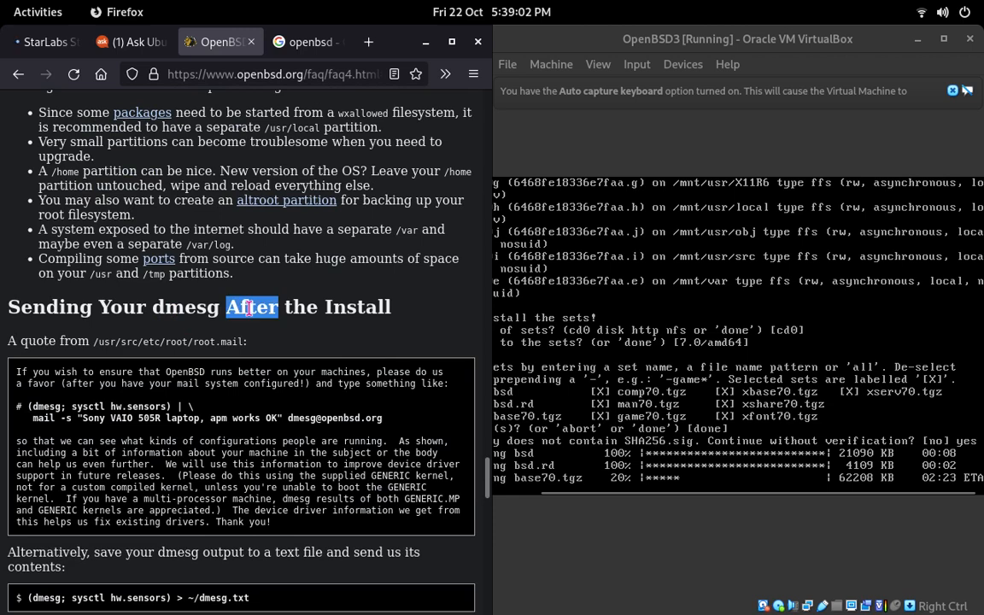
click(319, 308)
scroll(332, 324, down, 2)
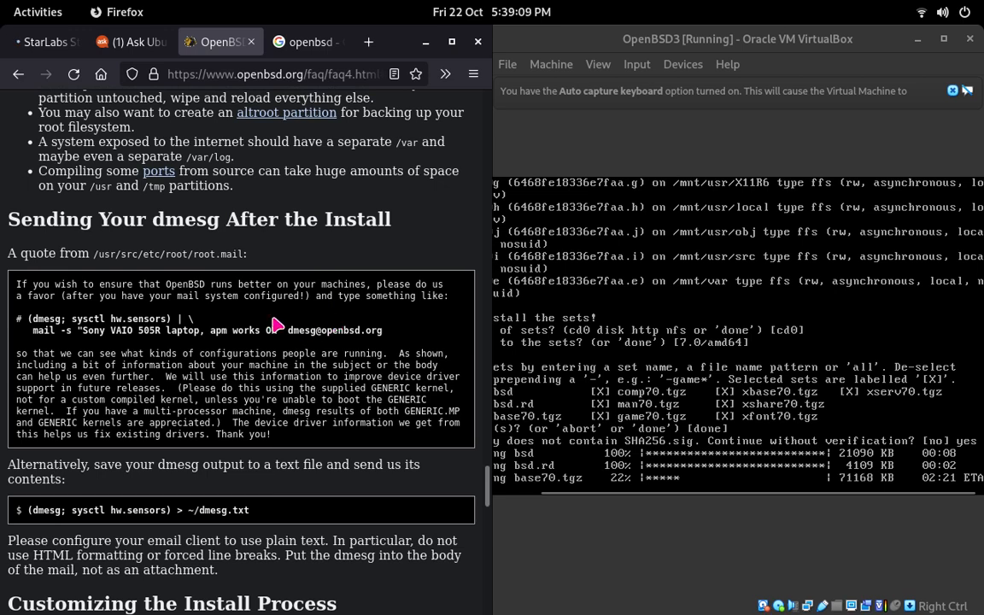
scroll(307, 308, down, 2)
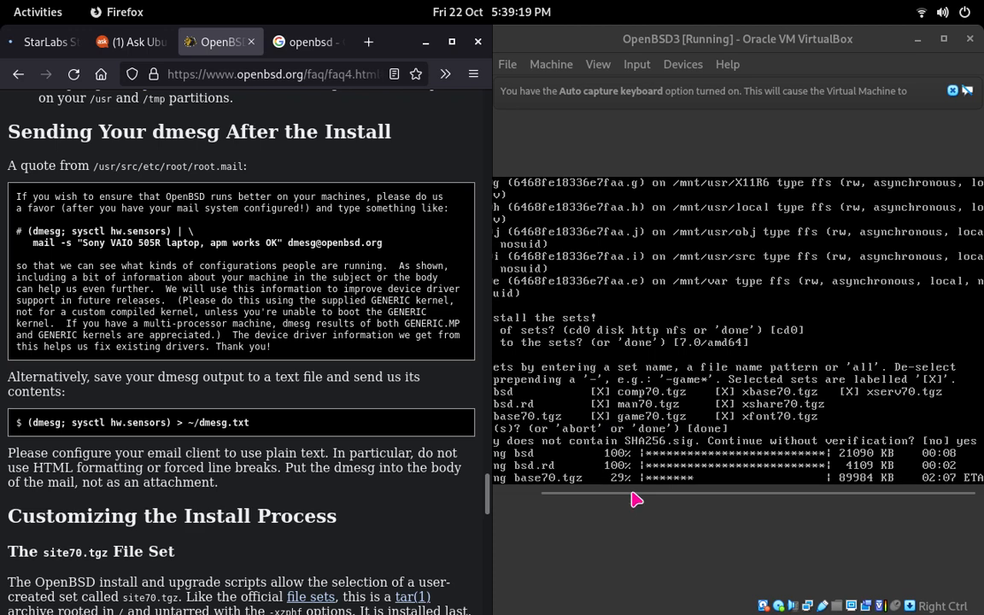
drag(633, 496, 621, 496)
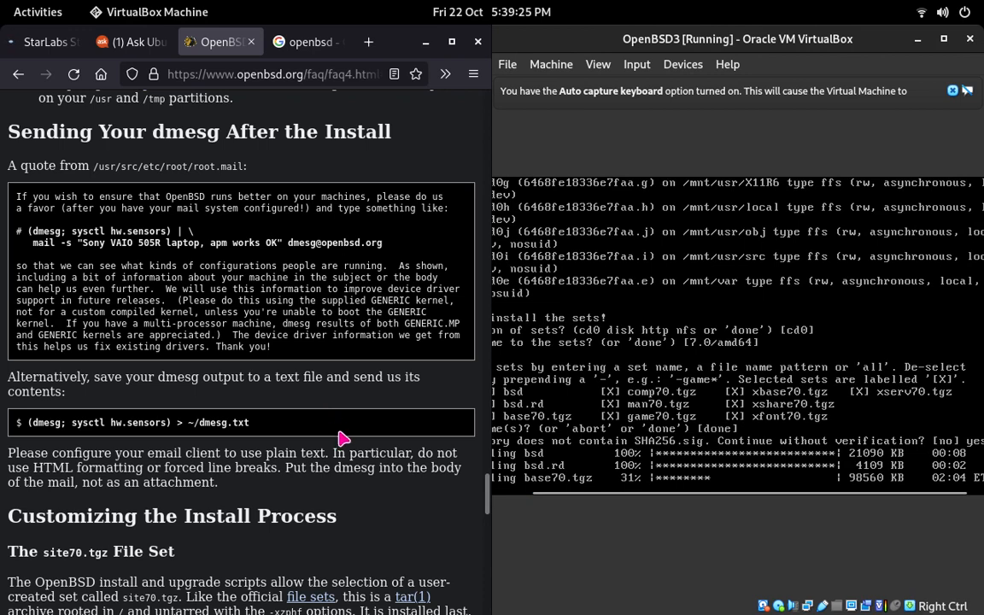
double_click(354, 454)
click(356, 461)
scroll(357, 464, down, 2)
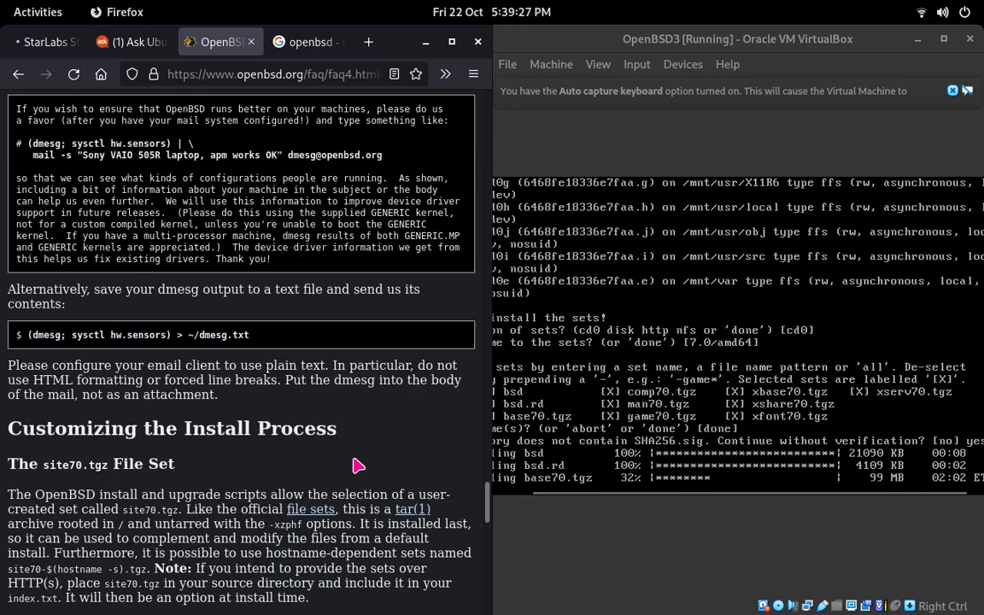
Step: Look through the FAQ sections on customizing the install process, multibooting and booting alongside Windows
scroll(356, 460, down, 4)
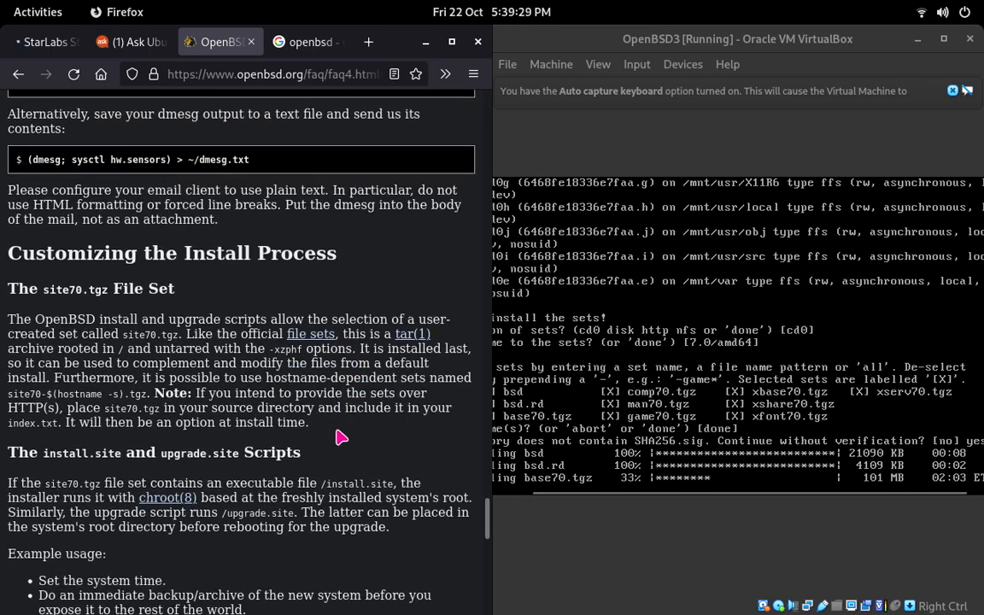
scroll(342, 437, down, 10)
scroll(339, 435, down, 6)
scroll(337, 431, down, 2)
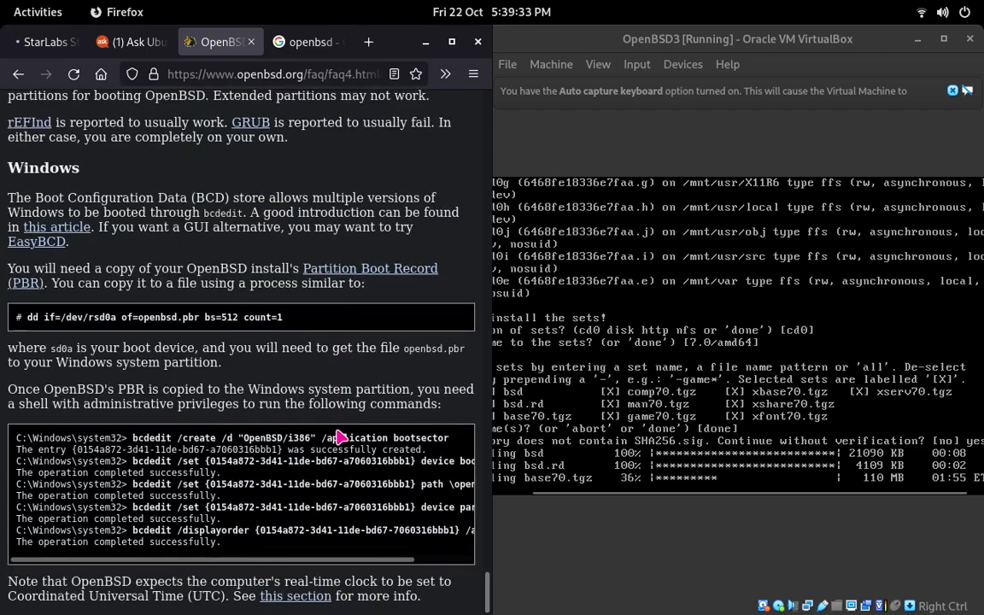
scroll(338, 435, up, 14)
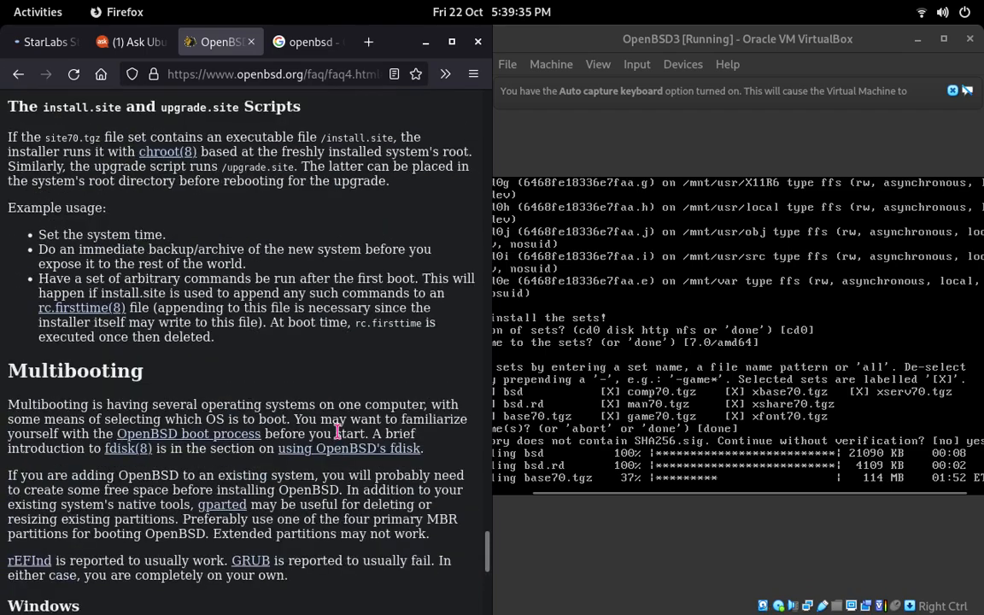
scroll(341, 437, up, 6)
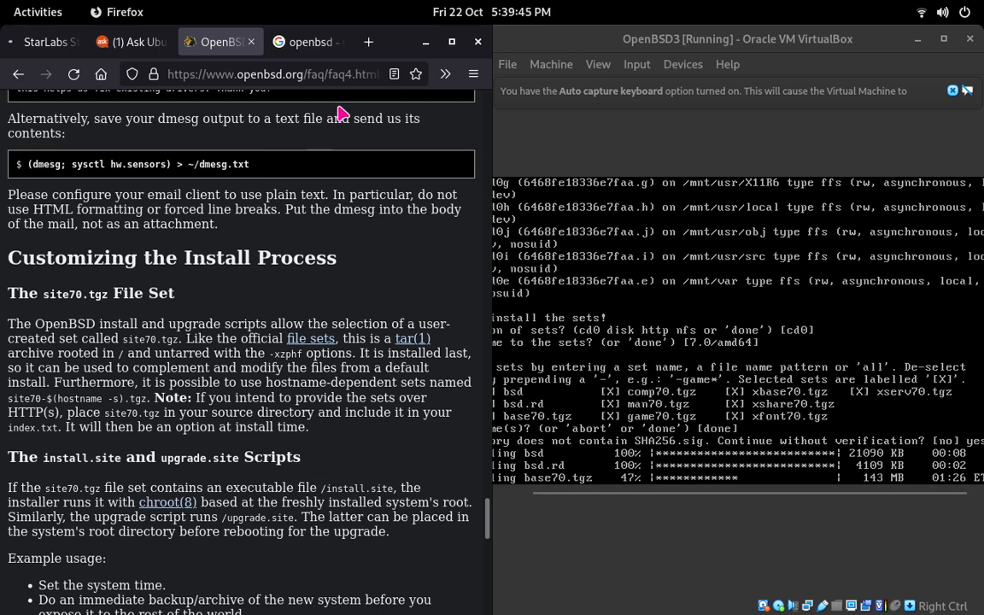
Step: Return to the Google results for openbsd and expand the question "What is OpenBSD used for?"
click(279, 40)
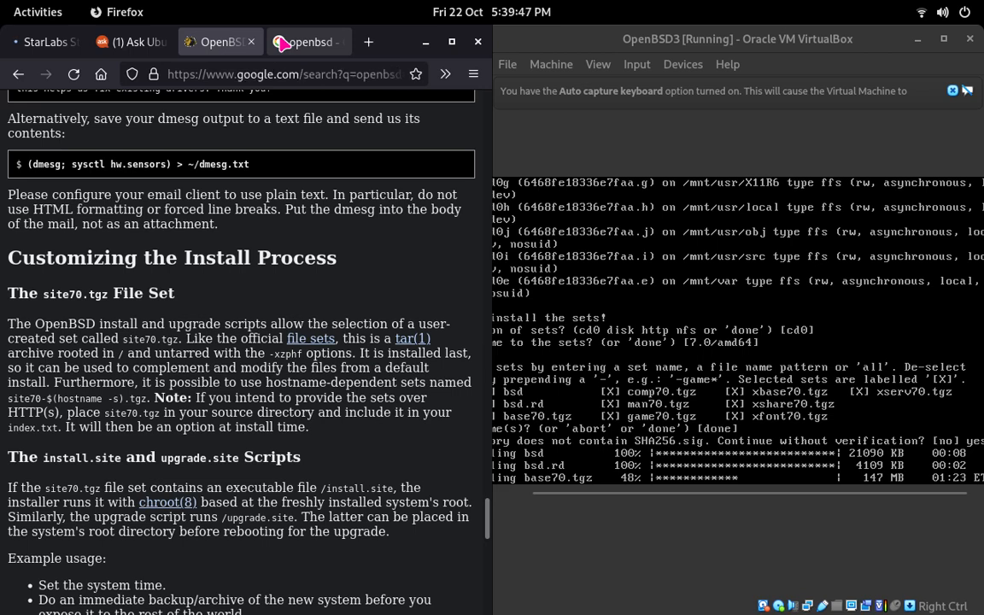
scroll(369, 260, down, 7)
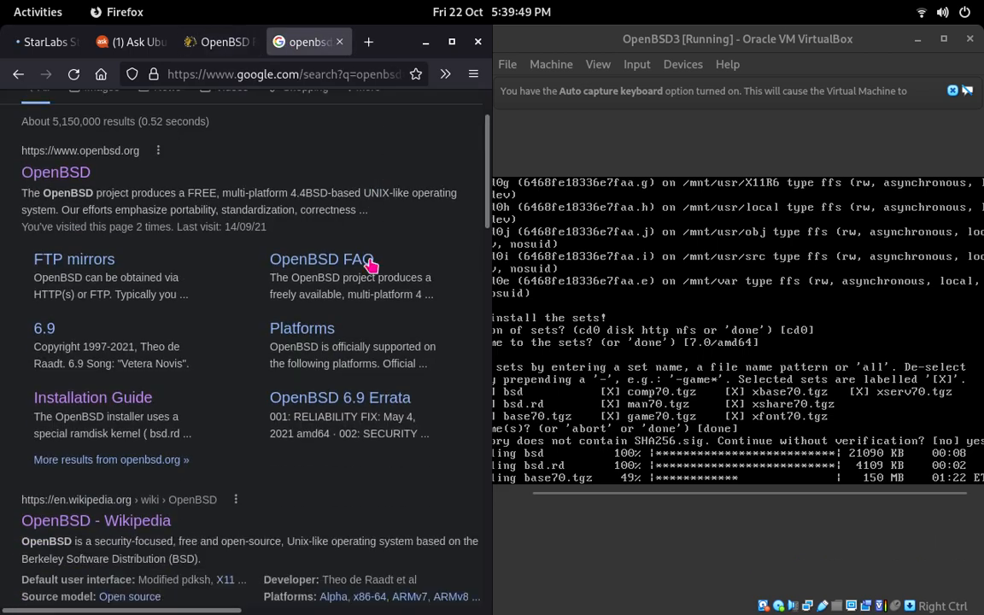
scroll(363, 263, down, 6)
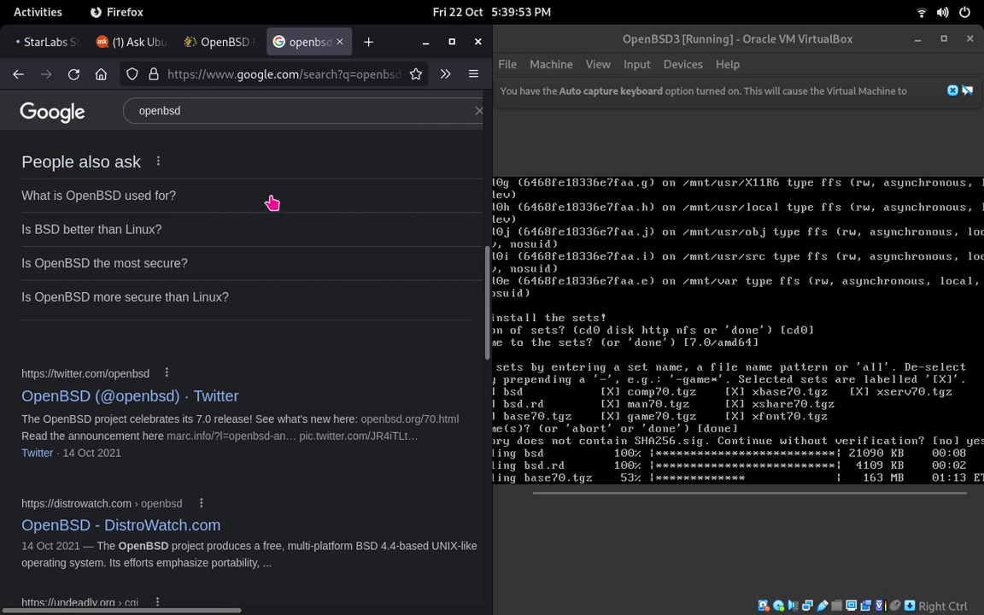
click(272, 202)
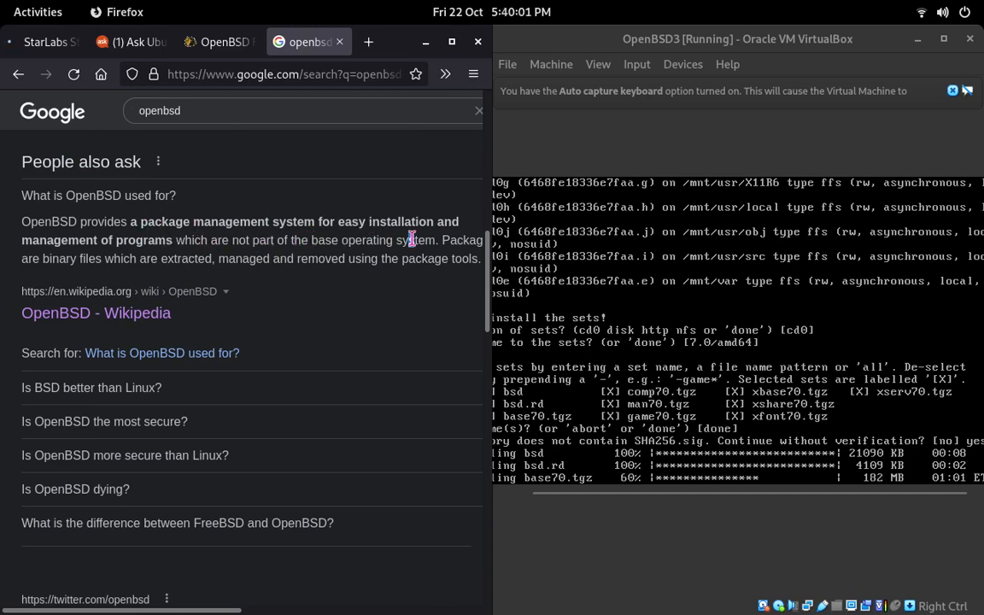
Step: Expand the related question "Is OpenBSD the most secure?" in the Google results
scroll(115, 213, down, 4)
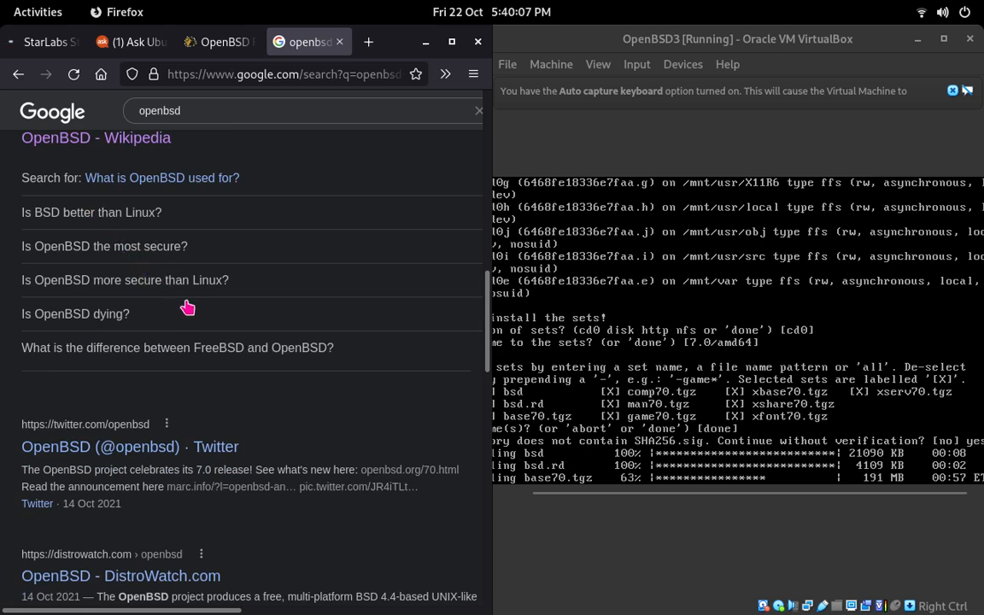
click(209, 246)
scroll(288, 422, down, 2)
scroll(288, 418, down, 2)
scroll(285, 413, up, 4)
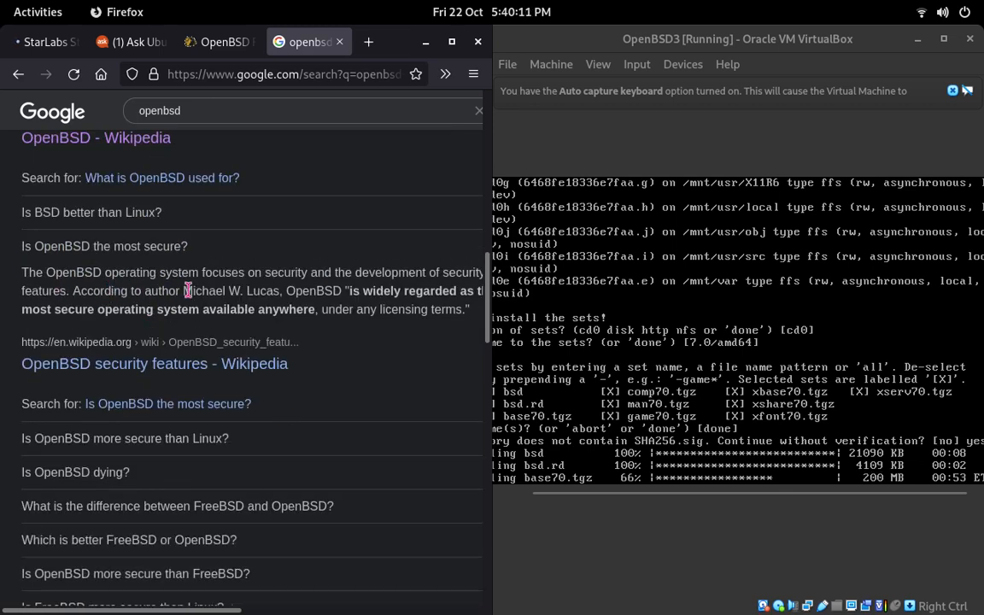
Step: Read the answer to "Is OpenBSD the most secure?", highlighting the words "anywhere" and "licensing" while reading
drag(216, 292, 229, 292)
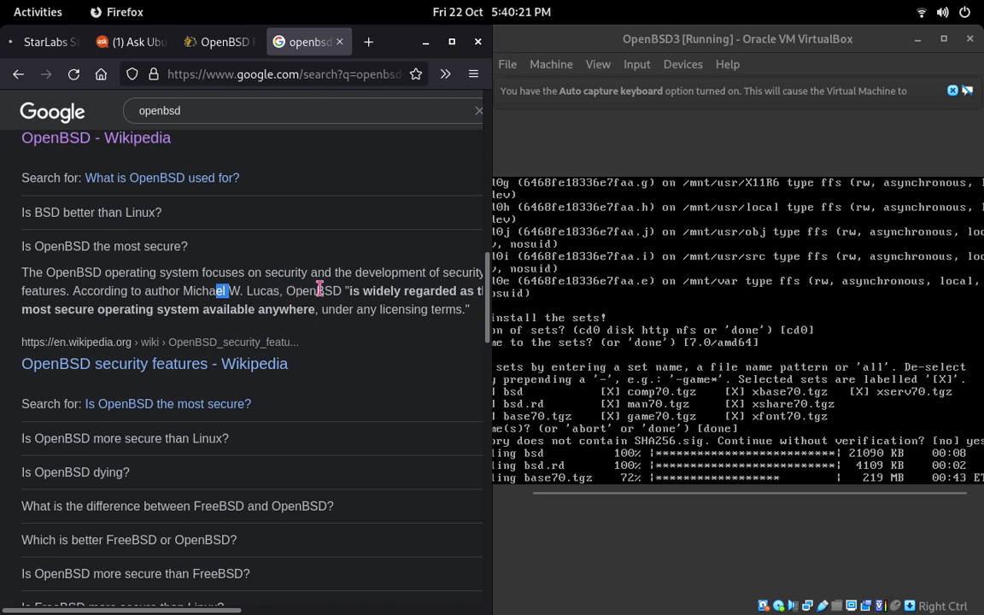
click(444, 290)
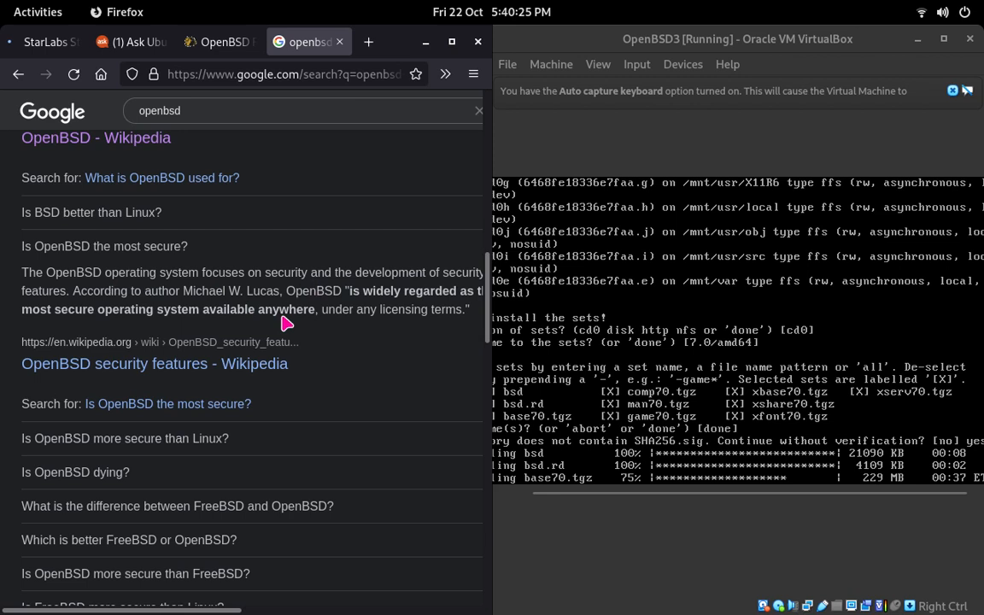
double_click(286, 309)
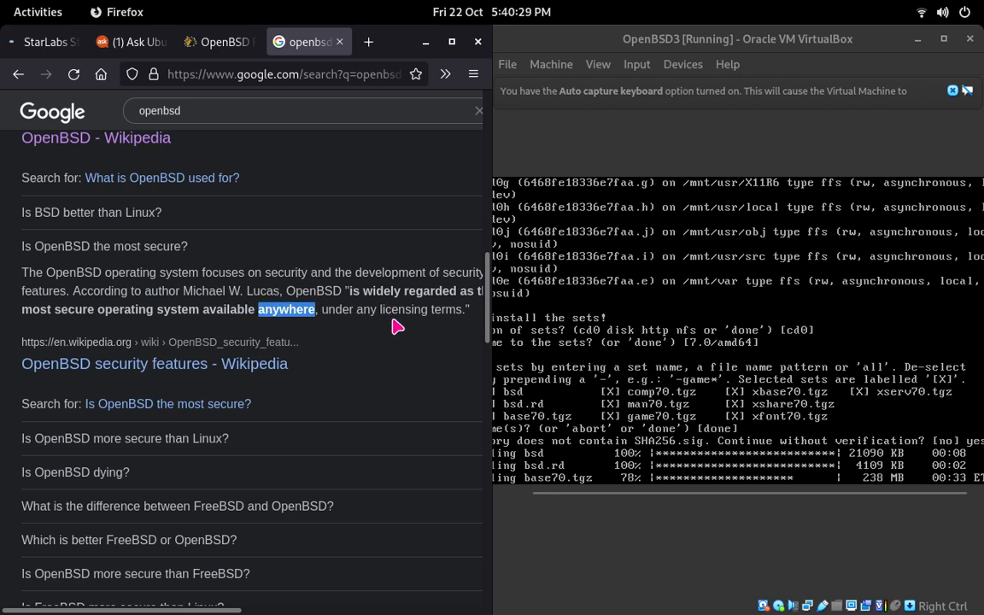
scroll(403, 328, down, 2)
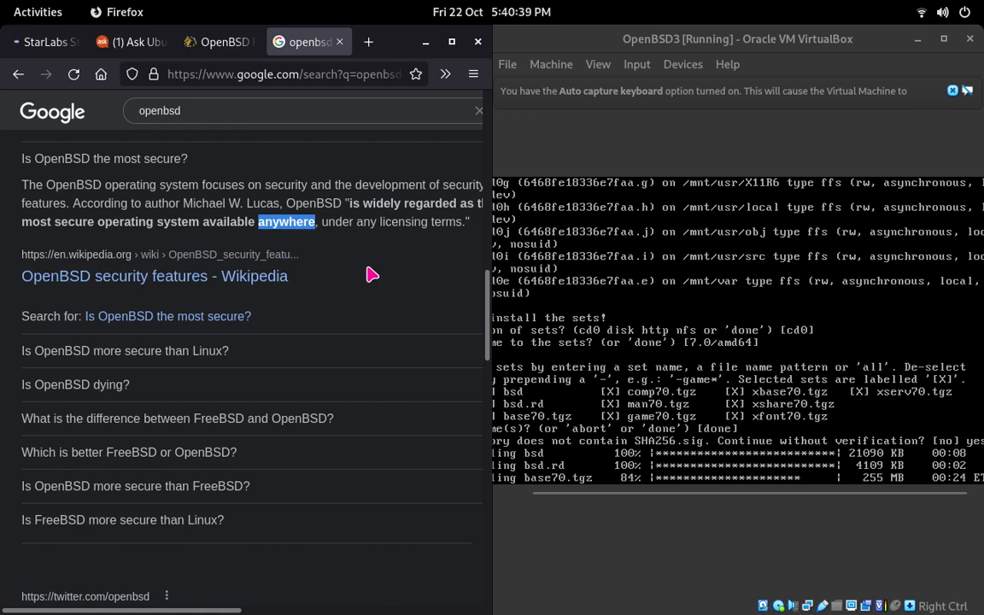
scroll(372, 274, down, 2)
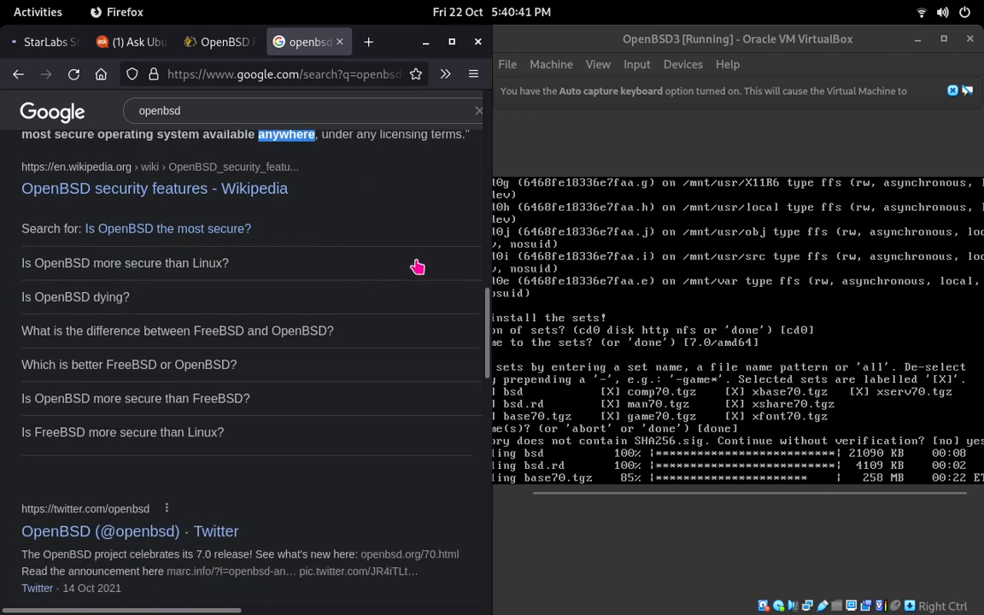
scroll(419, 264, up, 2)
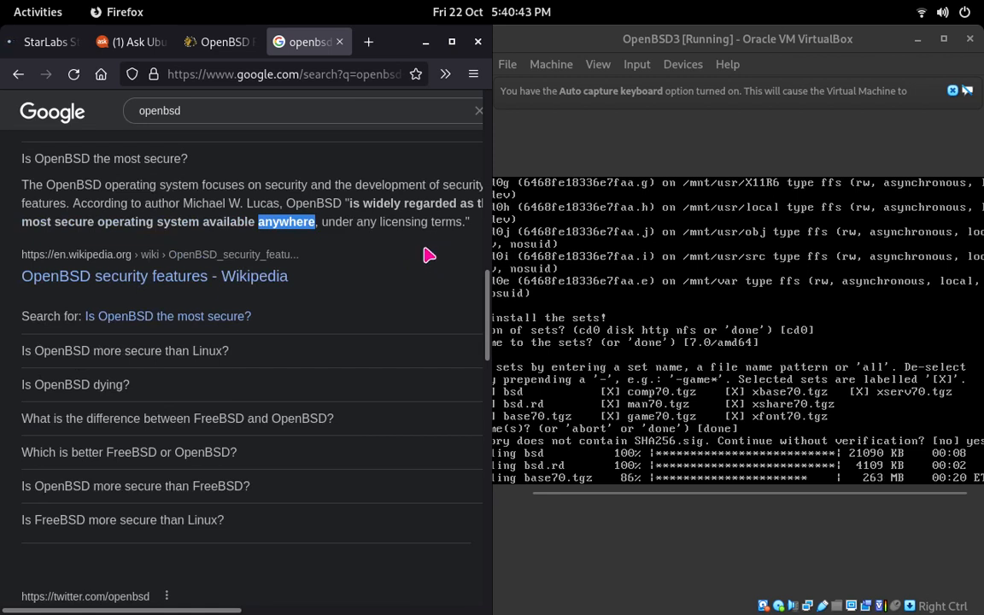
double_click(403, 220)
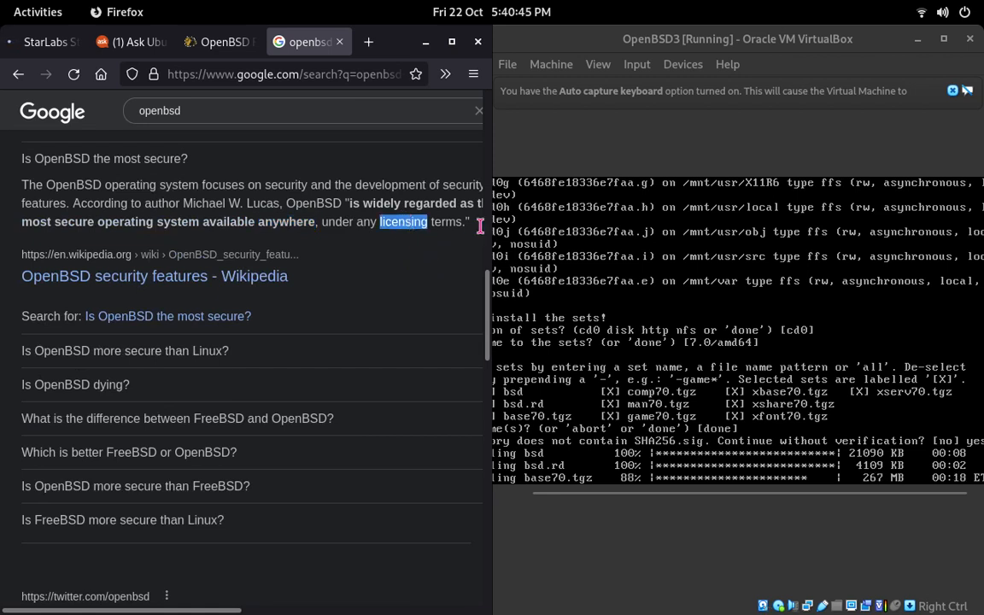
click(416, 220)
drag(416, 220, 445, 221)
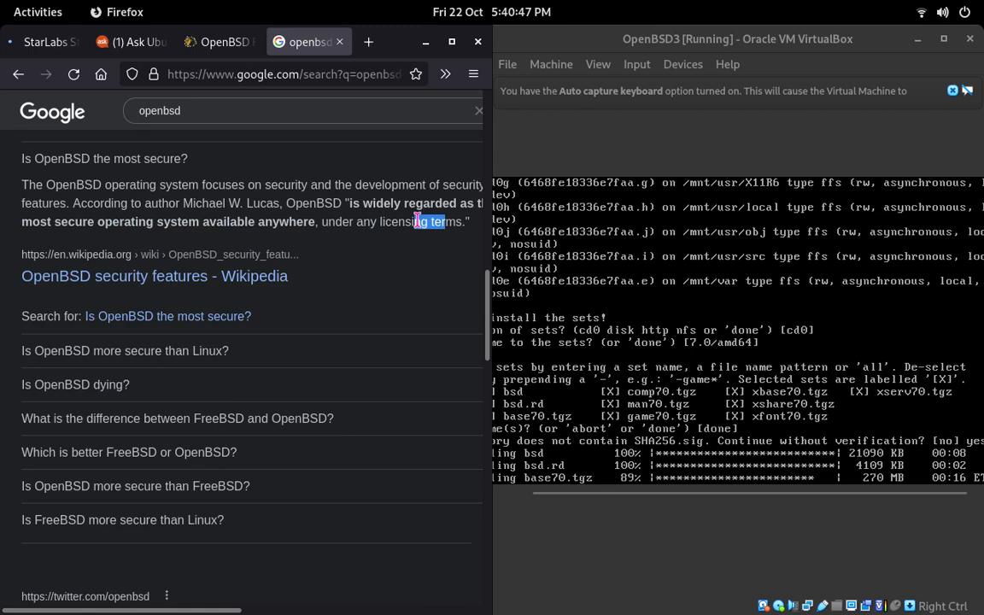
Step: Look over the remaining related questions and open the official OpenBSD website from the first search result
scroll(419, 224, down, 5)
scroll(417, 227, up, 2)
scroll(416, 226, up, 2)
scroll(143, 268, down, 3)
scroll(91, 219, up, 1)
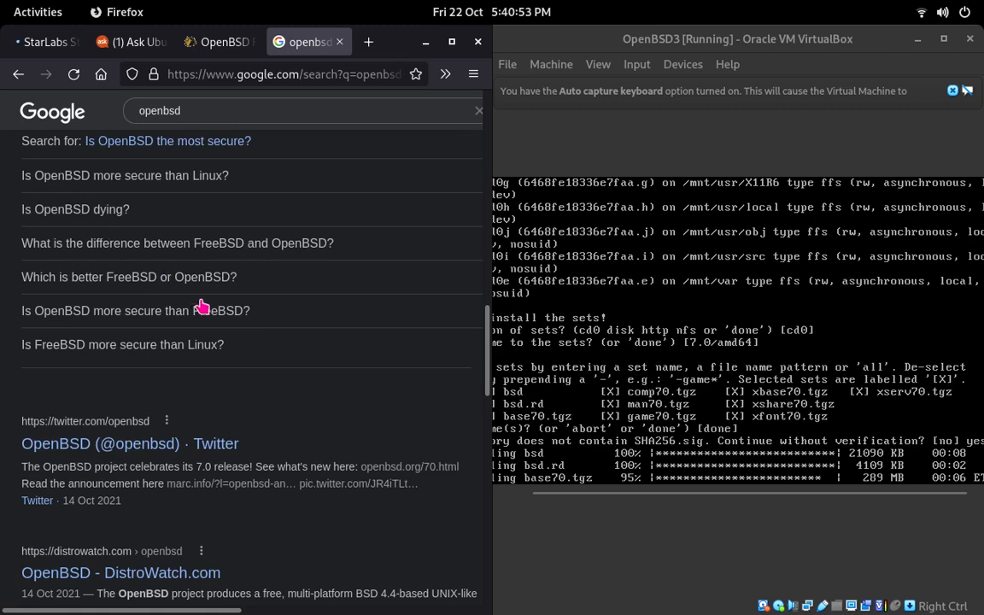
scroll(205, 309, up, 6)
scroll(205, 309, up, 5)
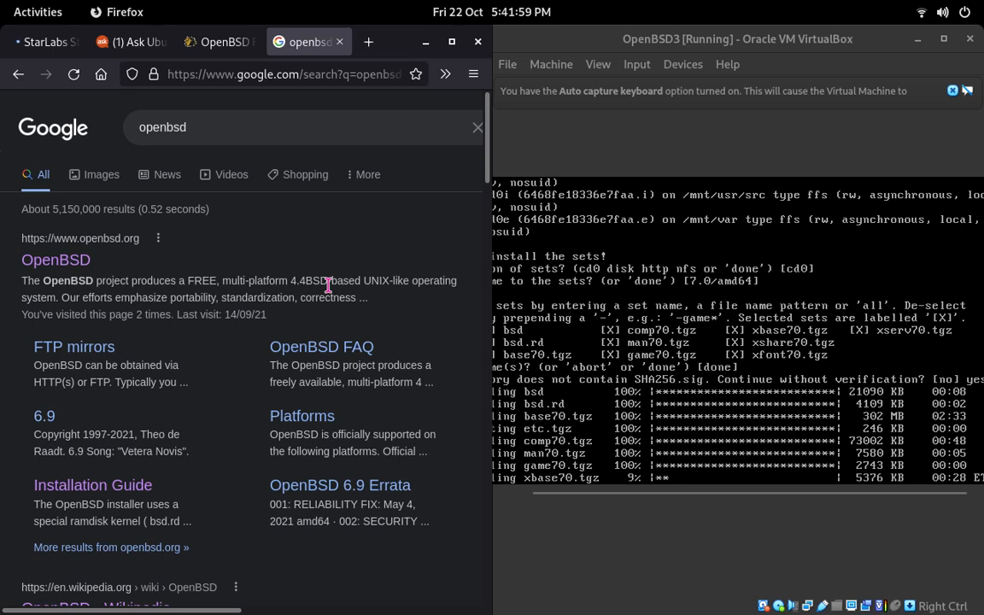
scroll(318, 319, down, 6)
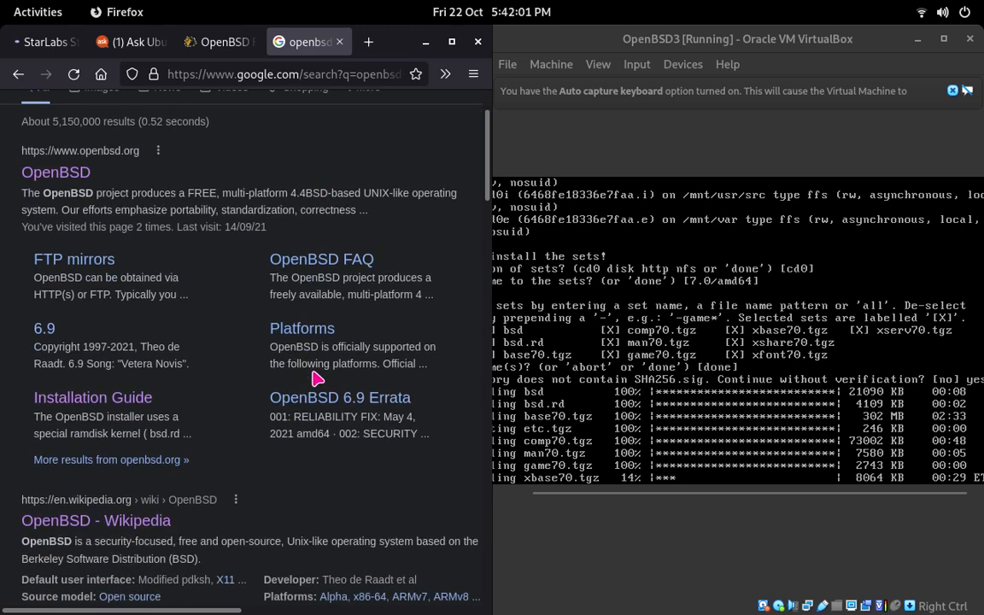
scroll(291, 333, up, 4)
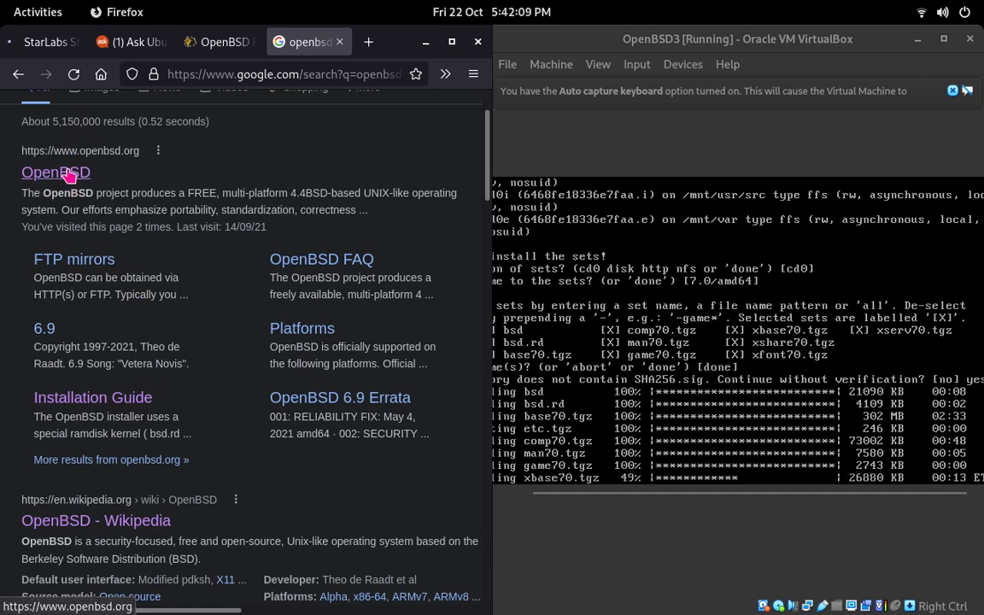
click(70, 171)
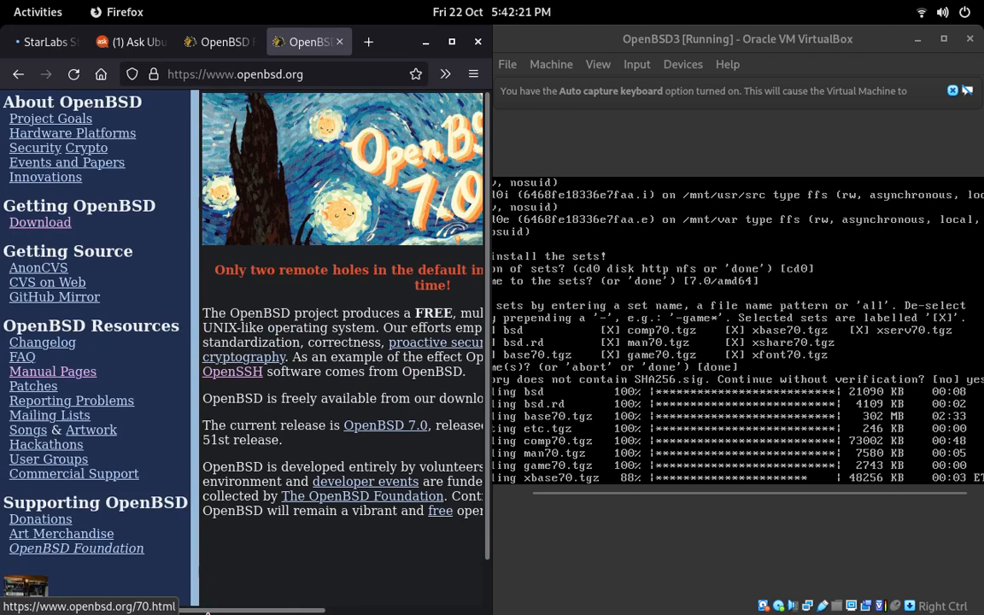
Step: Read the OpenBSD home page's introduction to the project, its current release and its funding
mouse_move(62, 612)
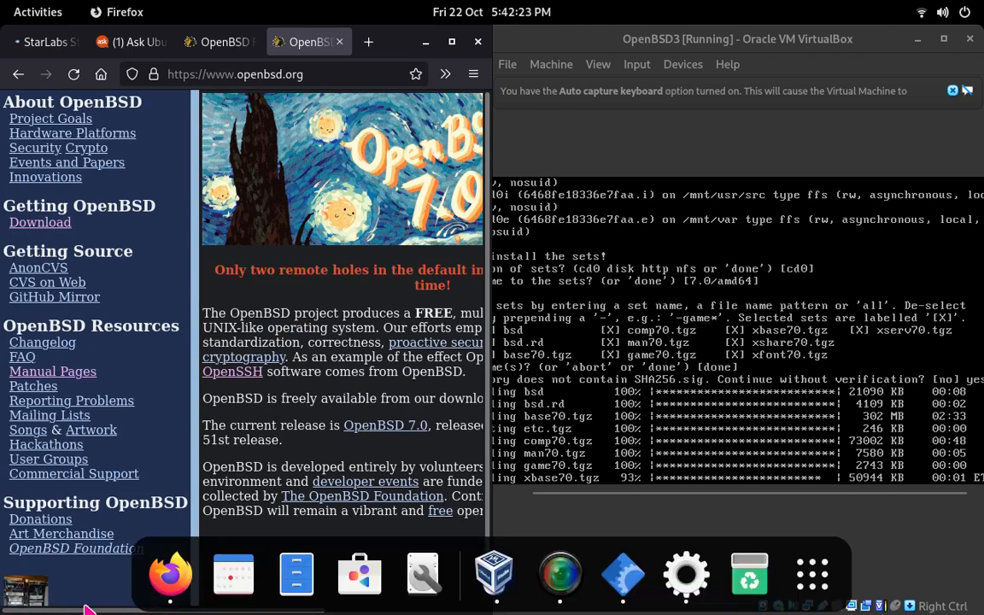
drag(85, 613, 92, 612)
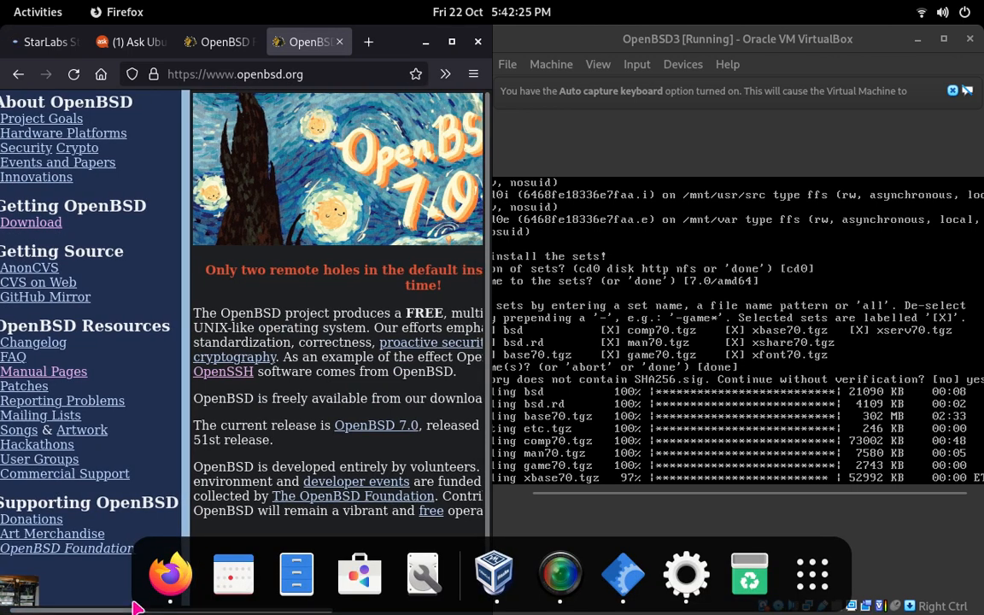
drag(119, 612, 268, 593)
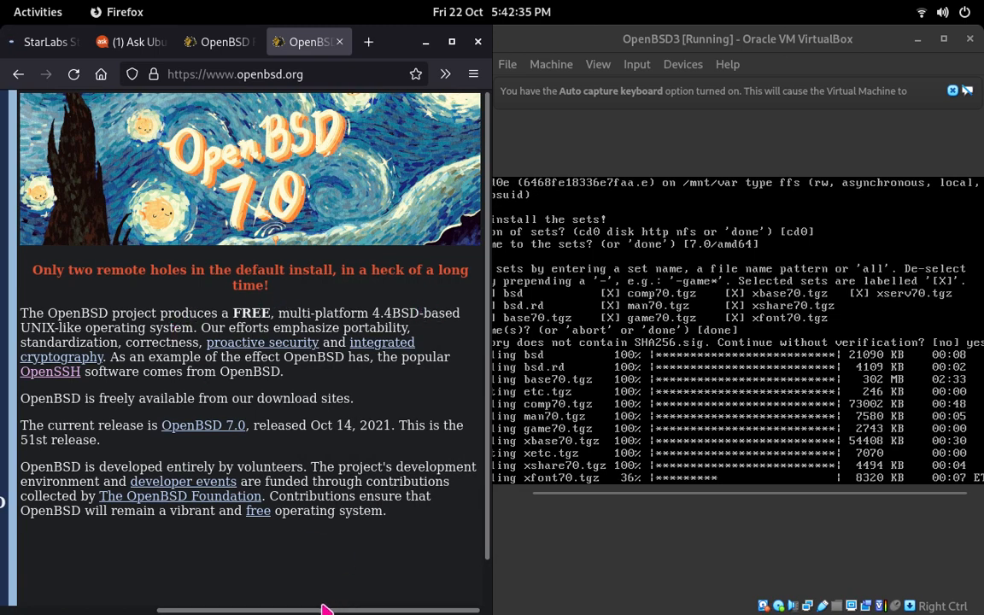
drag(323, 609, 158, 608)
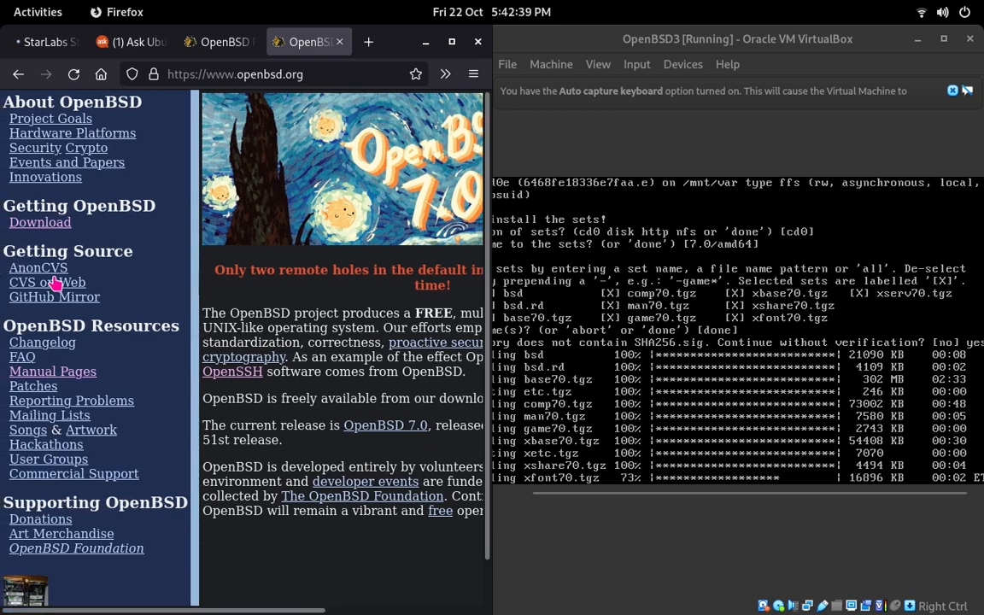
Step: Open the OpenBSD Artwork page and look through the cover art of the Post-CD-ROM and CD-ROM era releases
scroll(60, 303, down, 1)
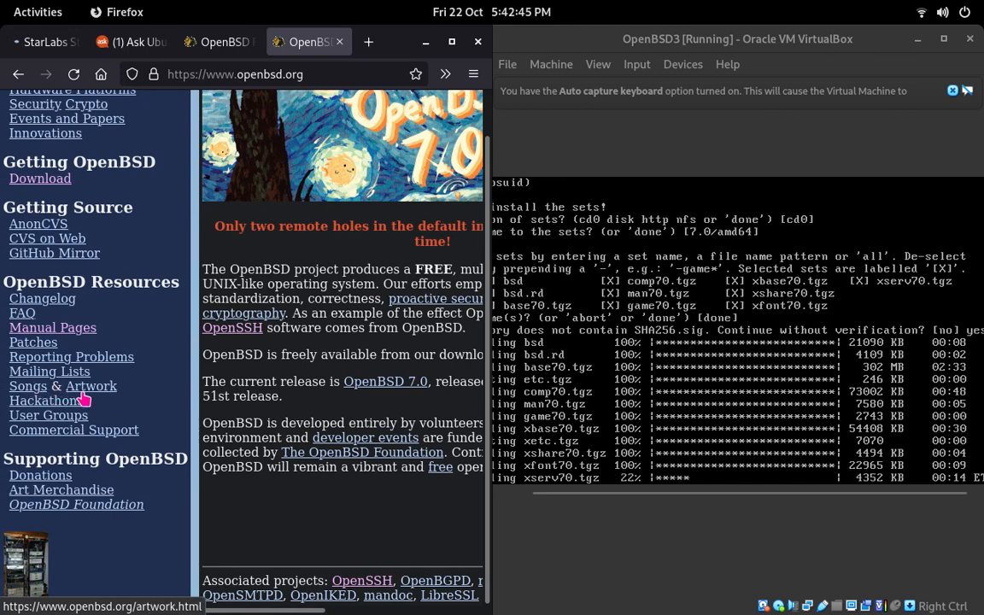
click(86, 392)
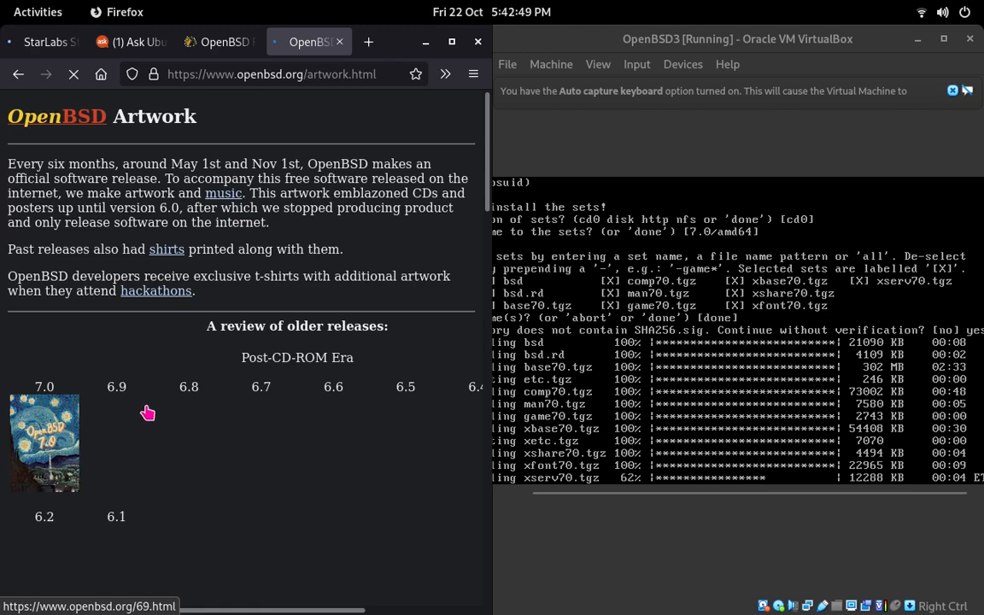
scroll(137, 410, down, 2)
scroll(132, 408, down, 6)
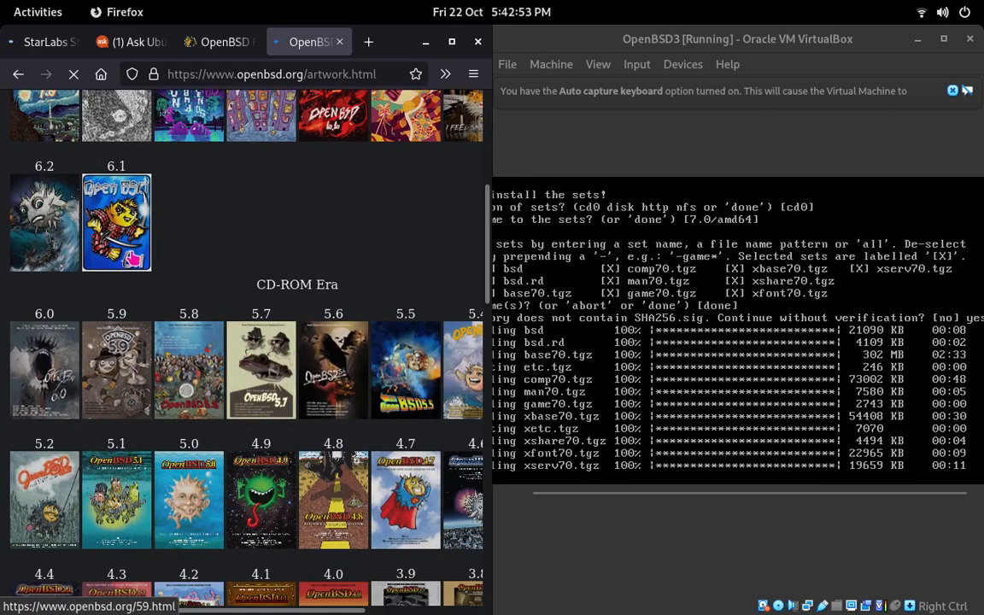
scroll(316, 252, down, 2)
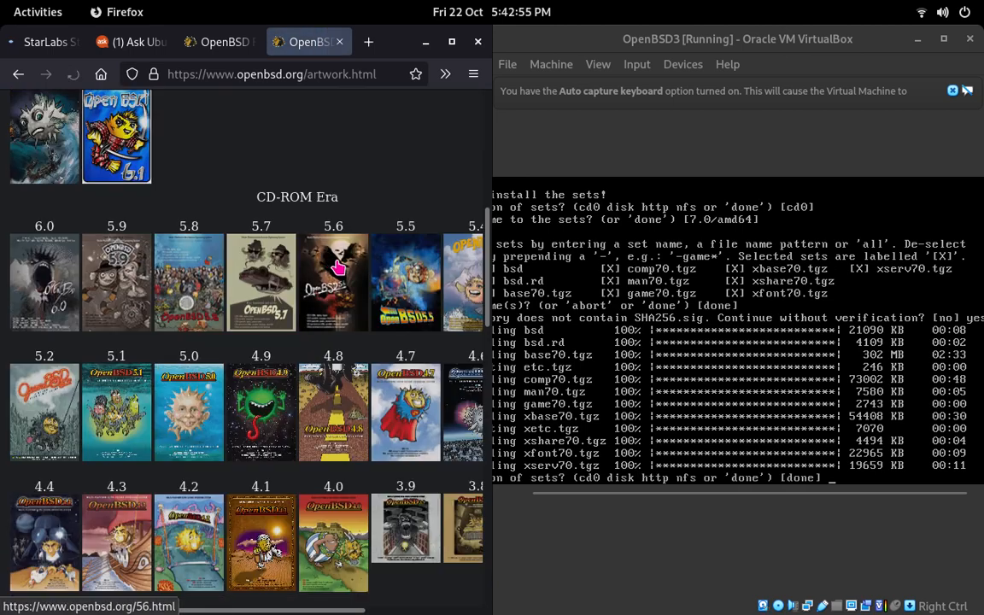
scroll(340, 266, down, 4)
scroll(339, 267, down, 2)
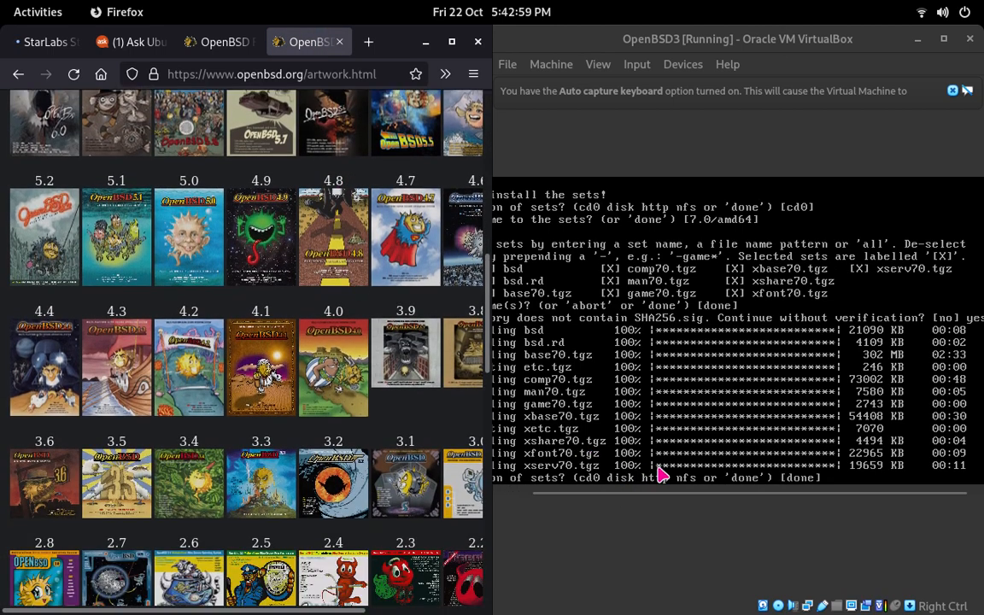
Step: Switch to the OpenBSD3 virtual machine, finish the set installation with the default done, and accept the proposed system time
drag(641, 494, 588, 494)
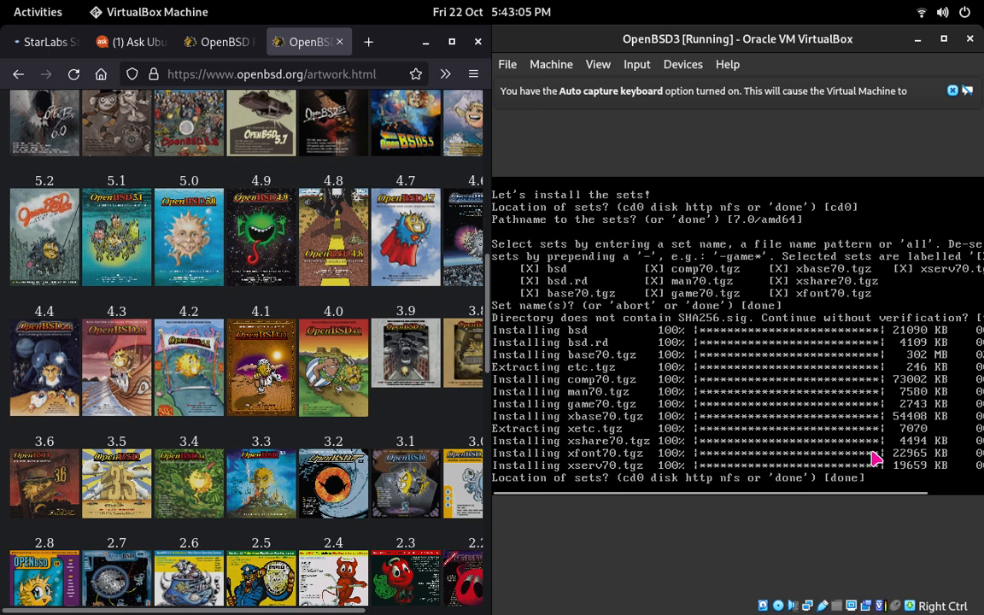
key(Return)
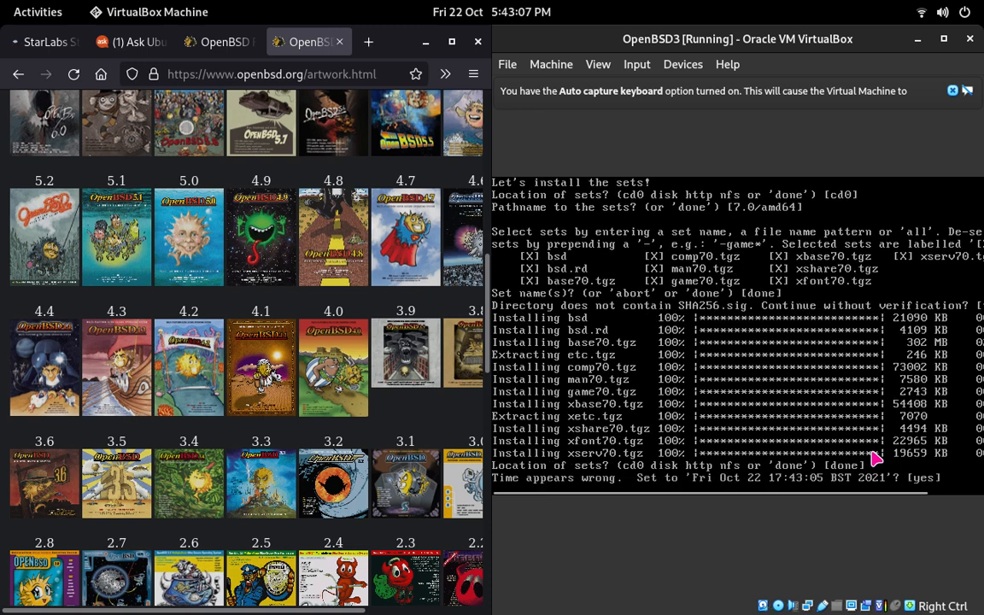
key(Return)
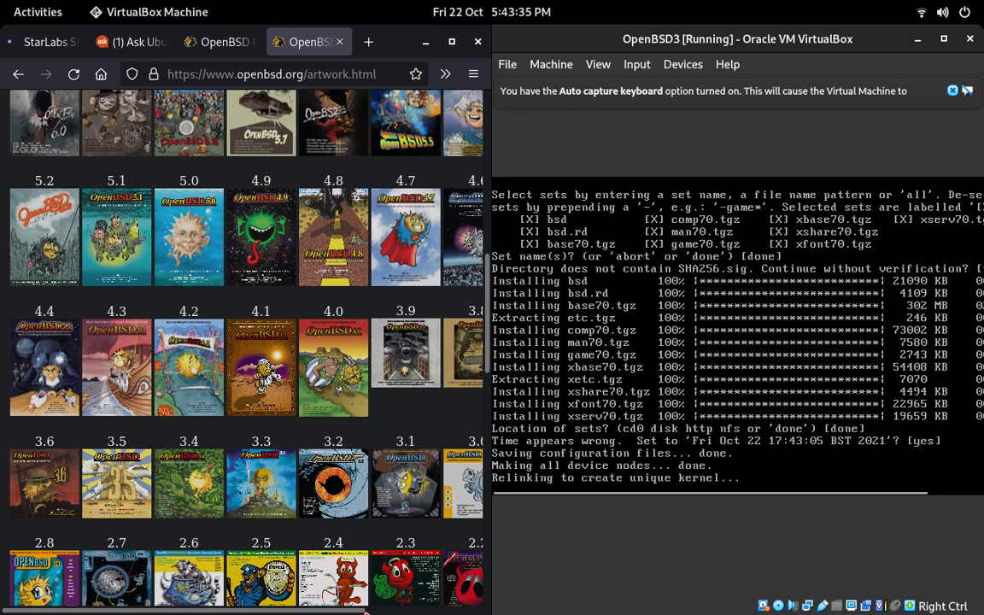
Step: Switch back to Firefox and browse the Artwork page's older releases, audio CDs, posters and fan art
drag(361, 611, 368, 611)
scroll(367, 608, right, 2)
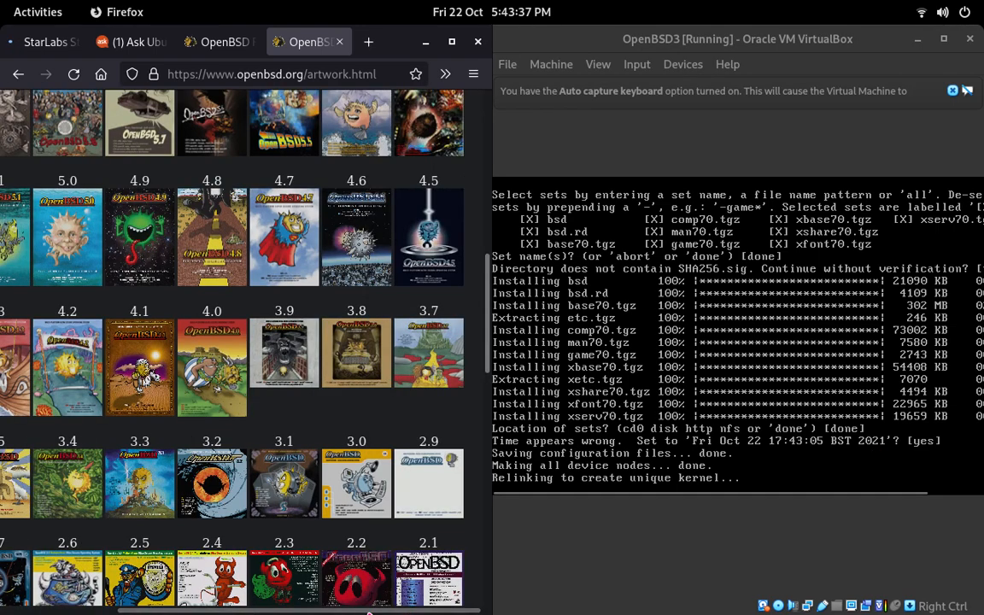
scroll(373, 603, down, 2)
scroll(373, 603, down, 10)
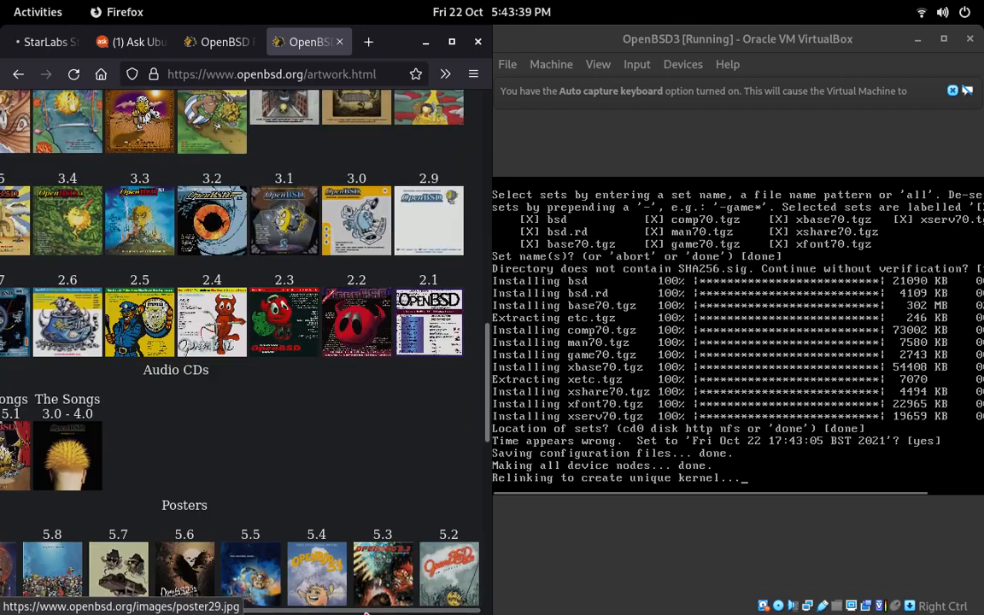
scroll(373, 603, left, 1)
scroll(373, 601, up, 2)
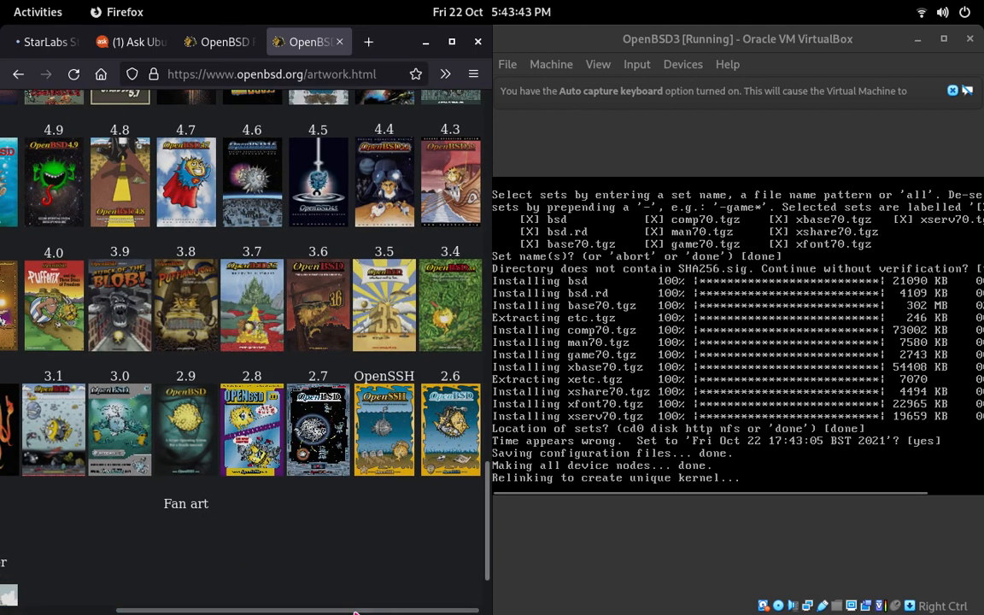
scroll(321, 551, left, 2)
scroll(249, 571, down, 2)
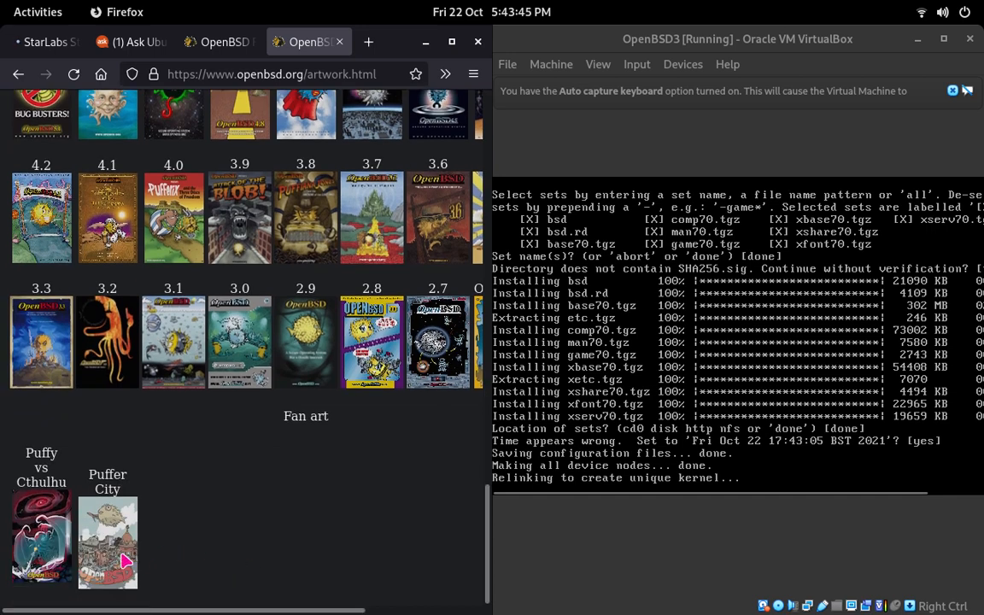
scroll(282, 496, up, 2)
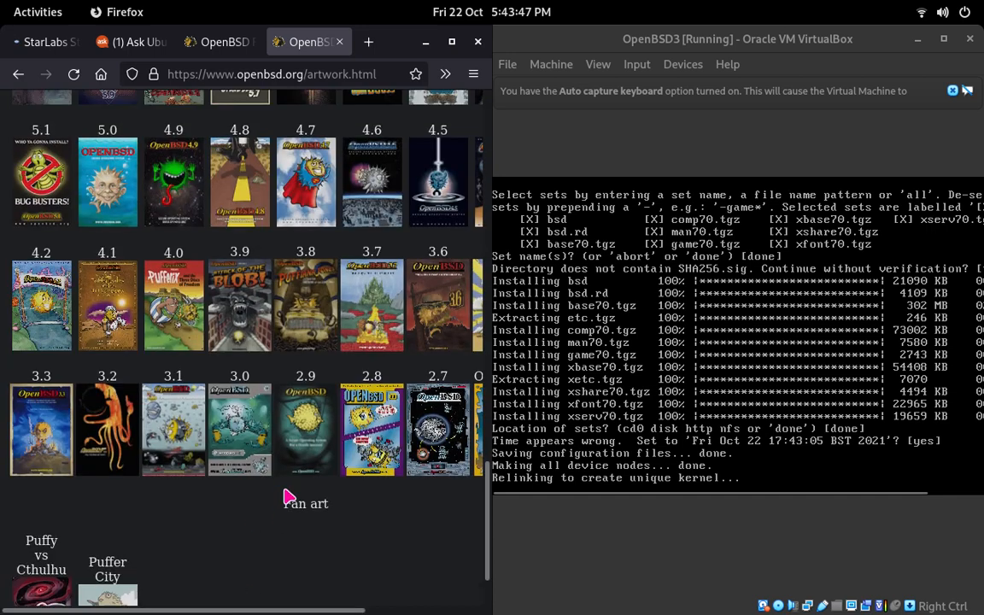
scroll(359, 605, right, 1)
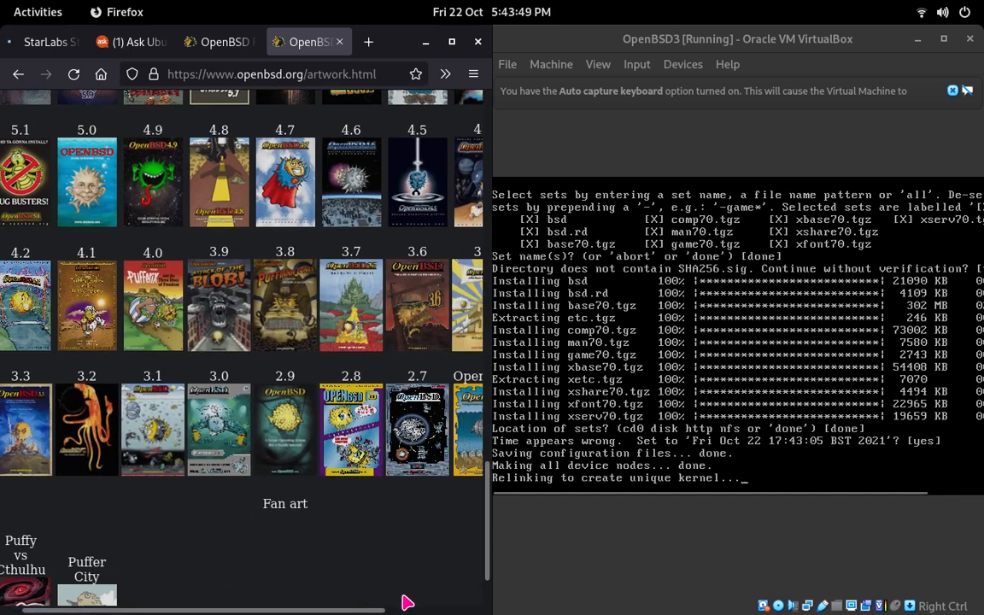
scroll(410, 602, right, 1)
scroll(428, 607, right, 2)
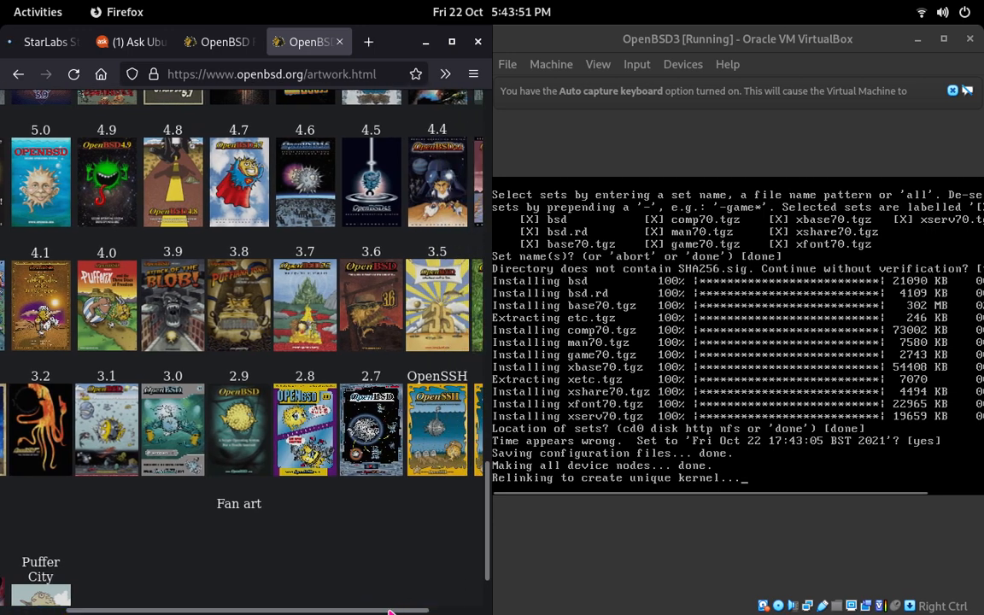
scroll(418, 609, right, 1)
scroll(419, 610, right, 1)
scroll(367, 610, left, 1)
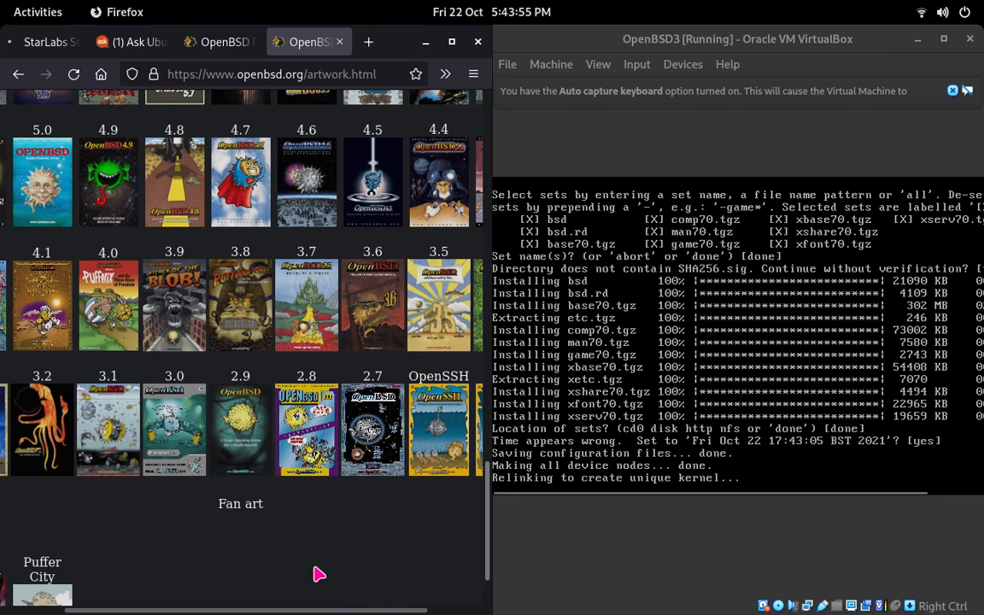
Step: Return to the first cover artwork, view the OpenBSD 7.0 release page, and go back to the OpenBSD home page
scroll(319, 575, up, 10)
scroll(321, 568, up, 7)
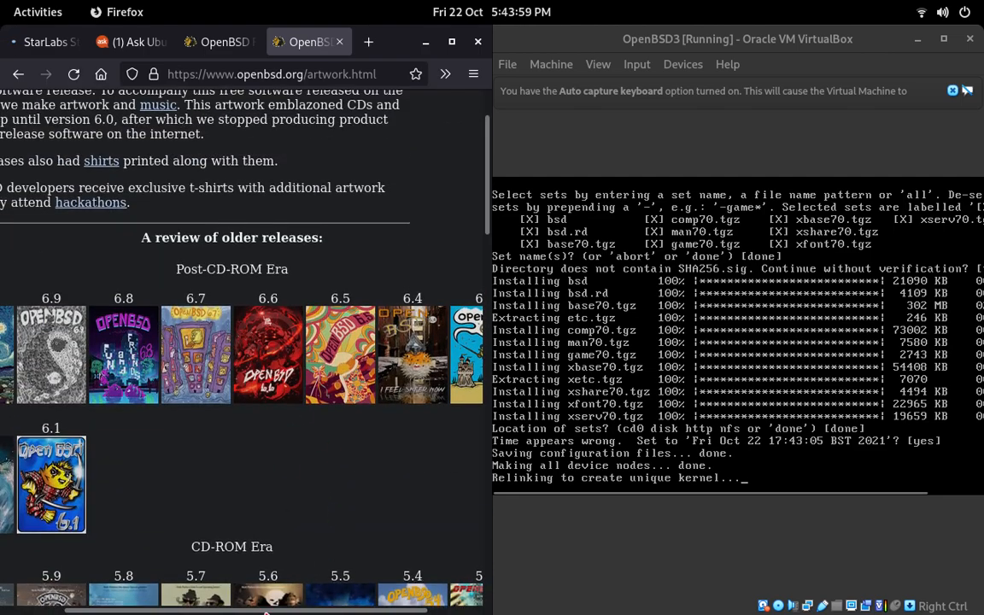
scroll(261, 612, left, 2)
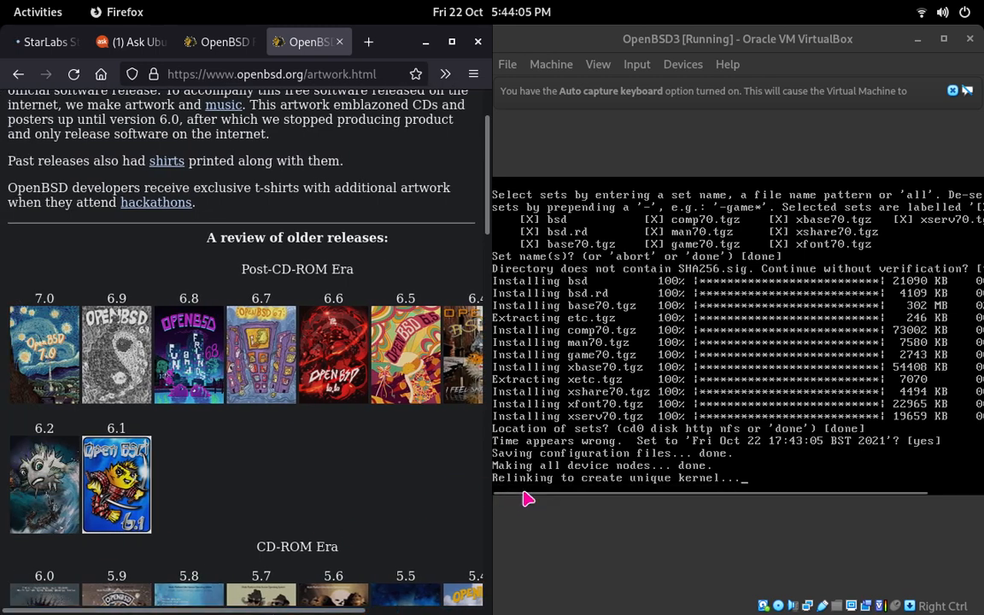
scroll(37, 431, up, 2)
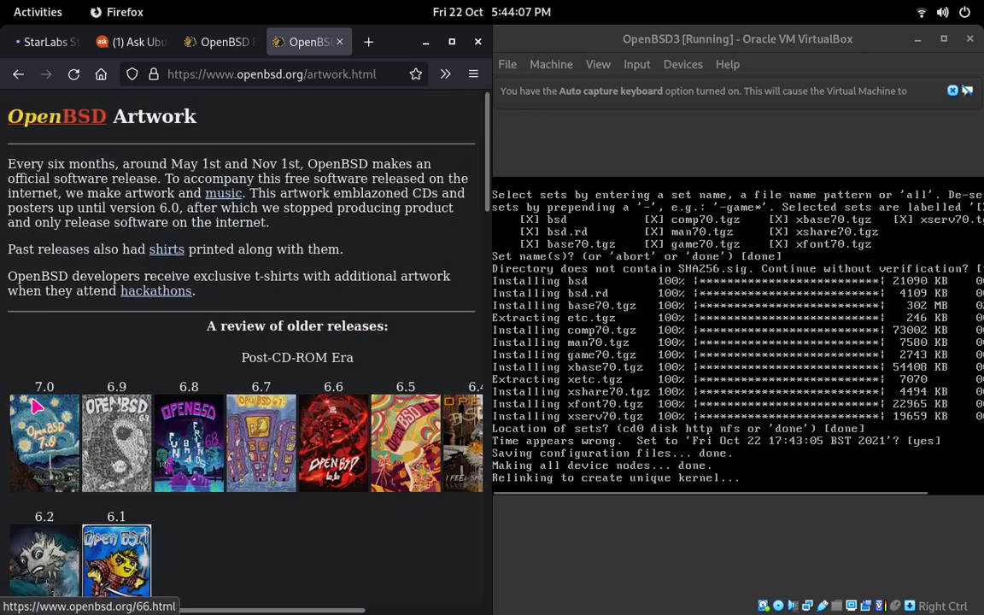
click(38, 433)
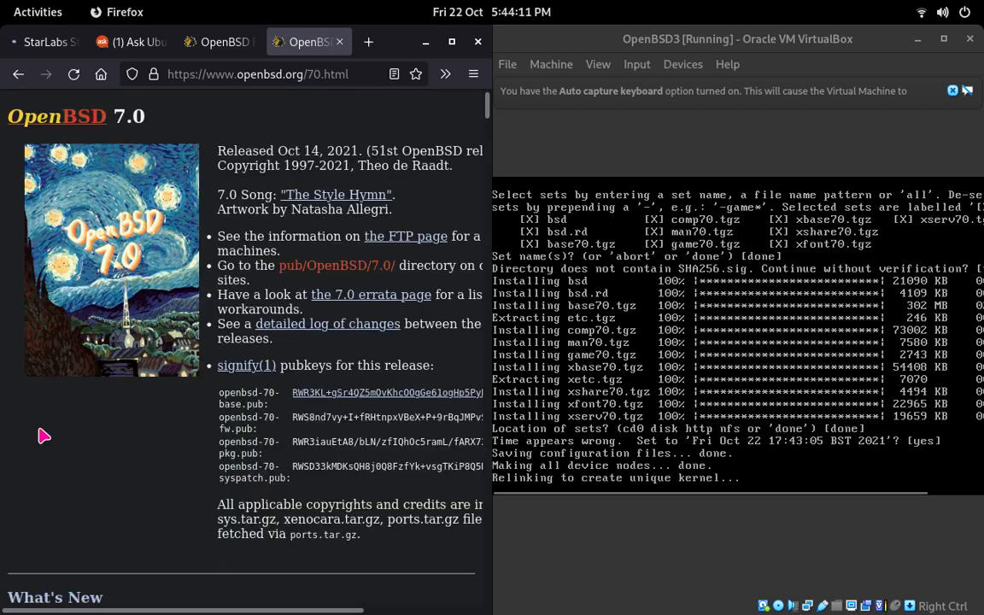
click(17, 75)
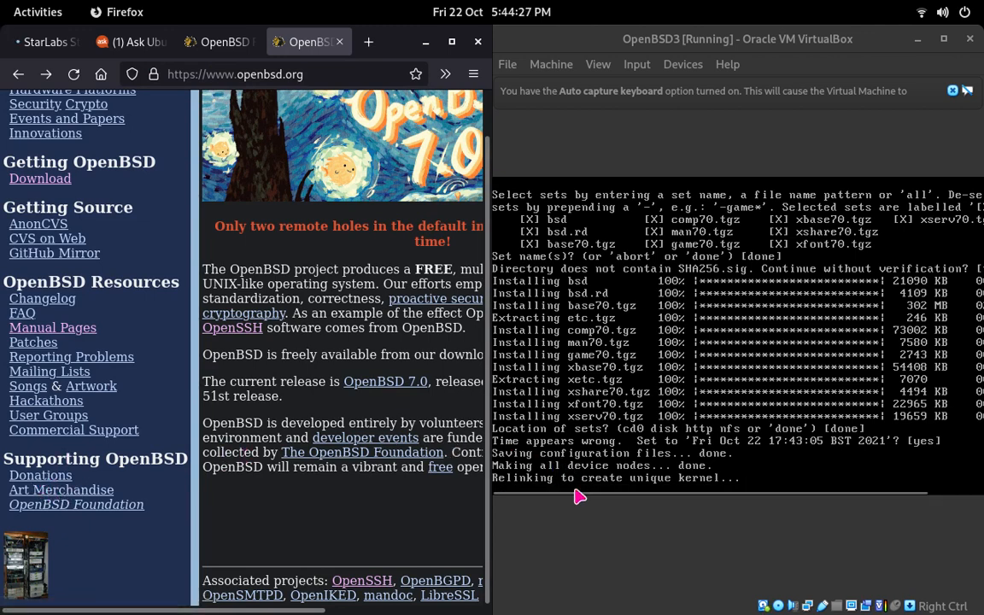
Step: Look over the home page's resource links, view the server rack photo rack2009.jpg, and close its browser tab
scroll(75, 394, up, 1)
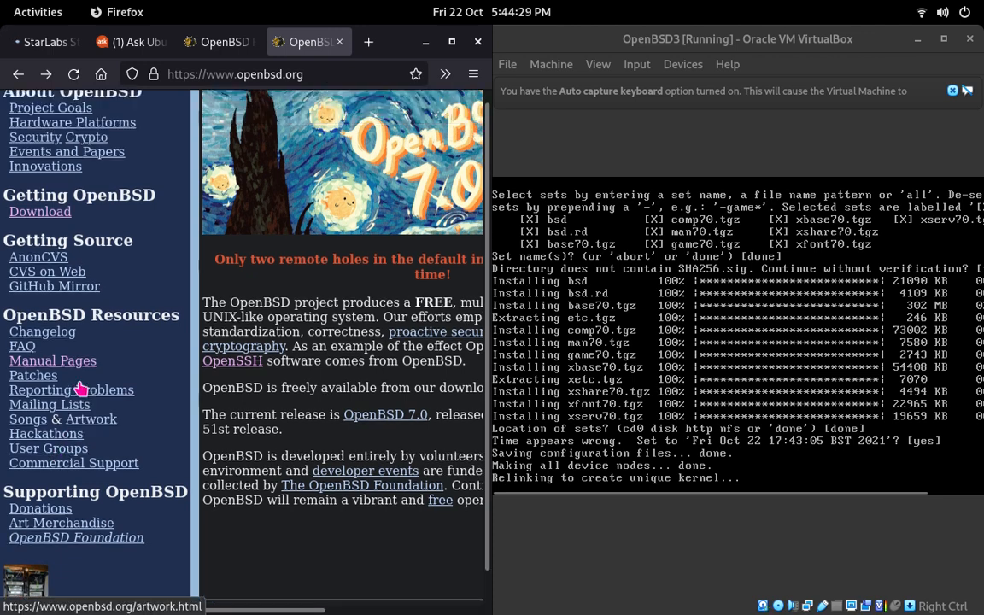
scroll(77, 391, down, 1)
scroll(79, 389, up, 1)
scroll(79, 388, down, 1)
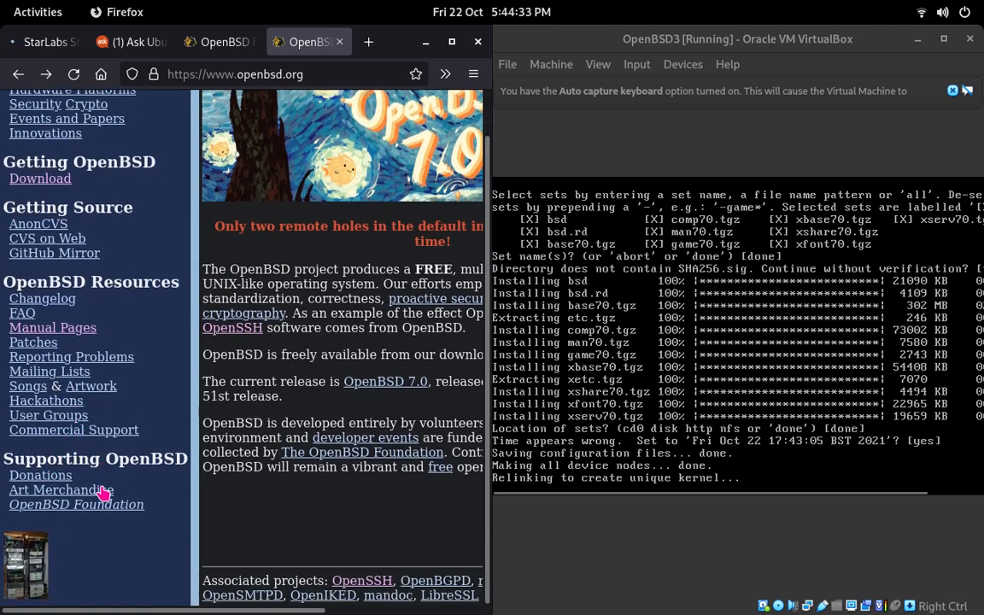
click(41, 567)
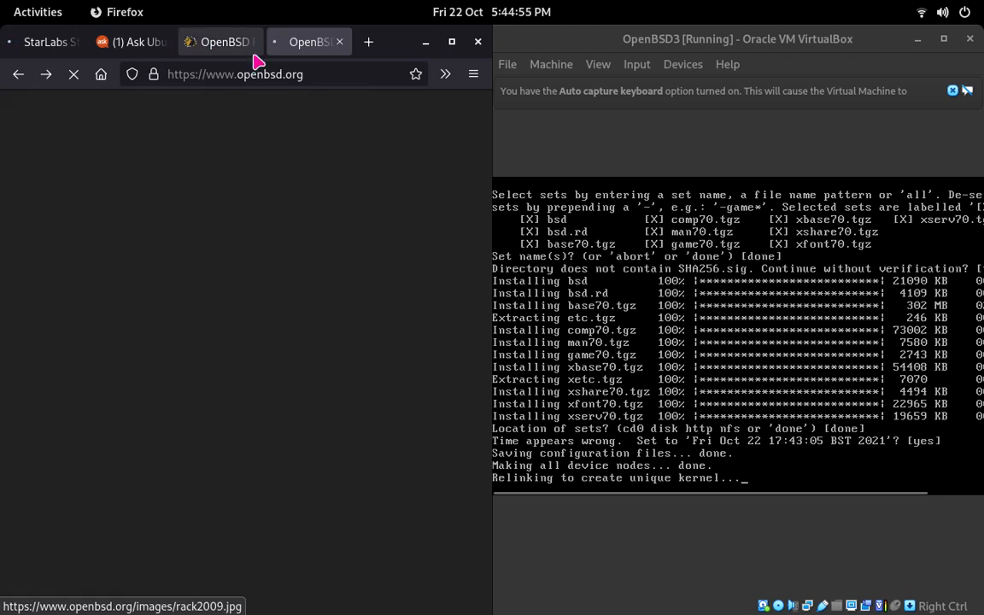
click(274, 90)
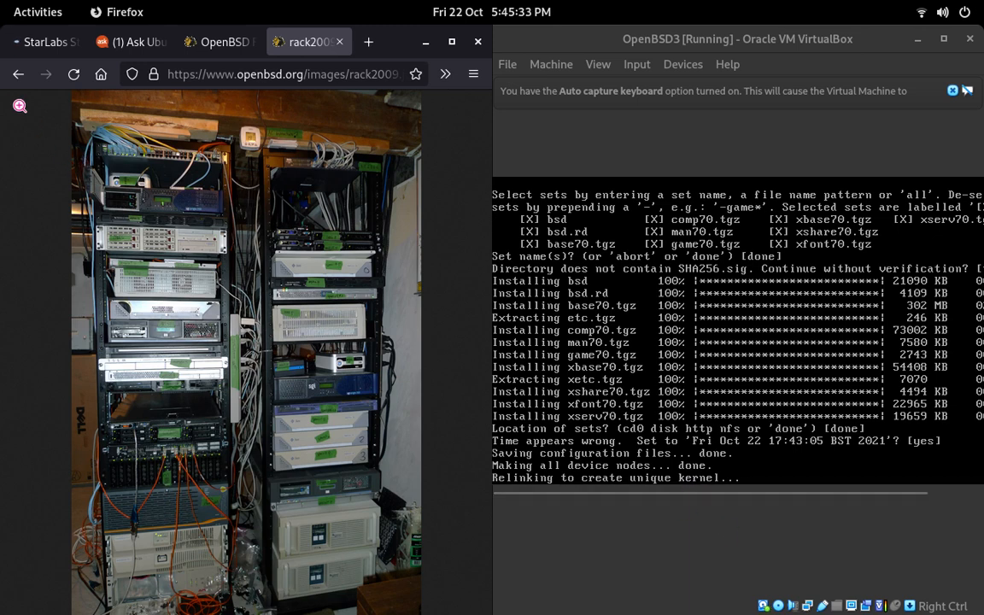
click(339, 45)
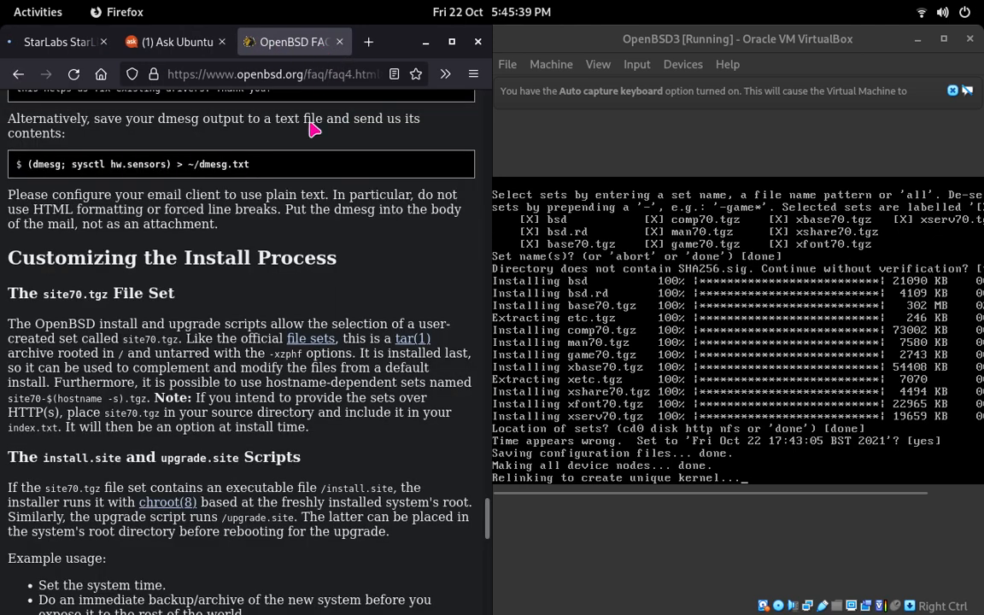
Step: Read the FAQ sections on sending the dmesg and customizing the install process, and close the Ask Ubuntu tab
scroll(281, 201, down, 4)
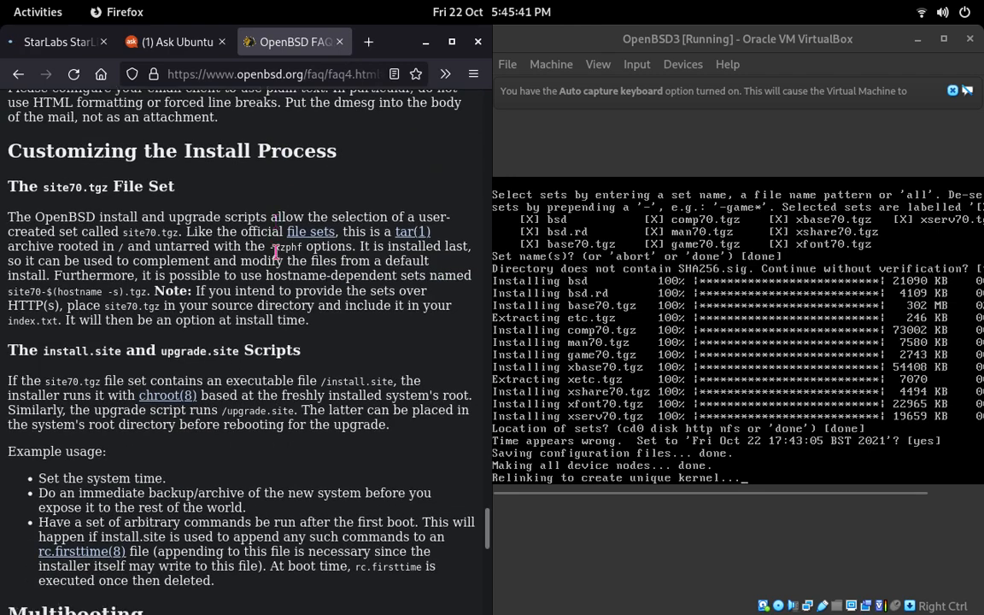
scroll(278, 267, up, 4)
scroll(275, 266, up, 7)
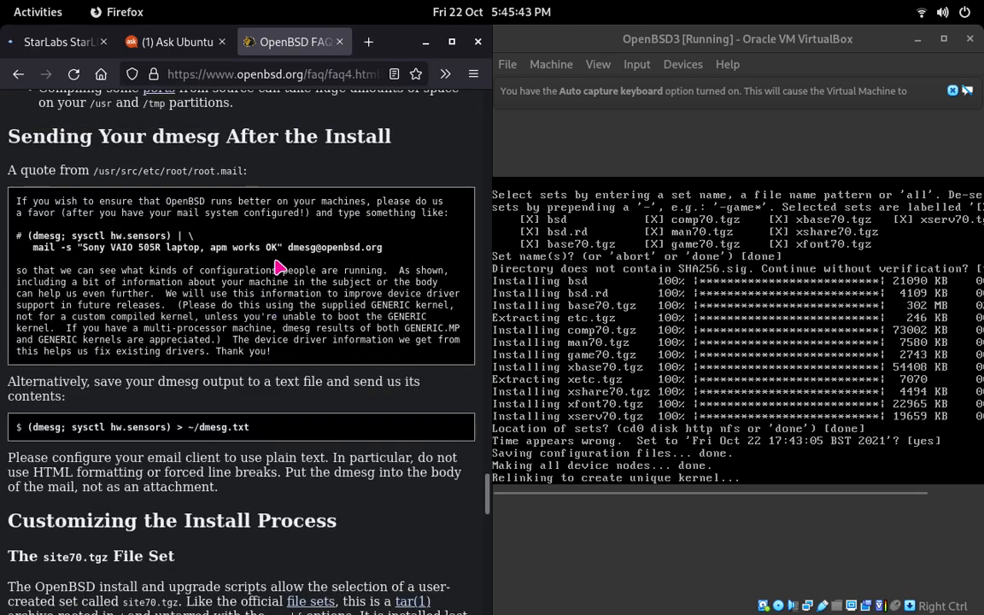
scroll(274, 263, down, 3)
click(595, 292)
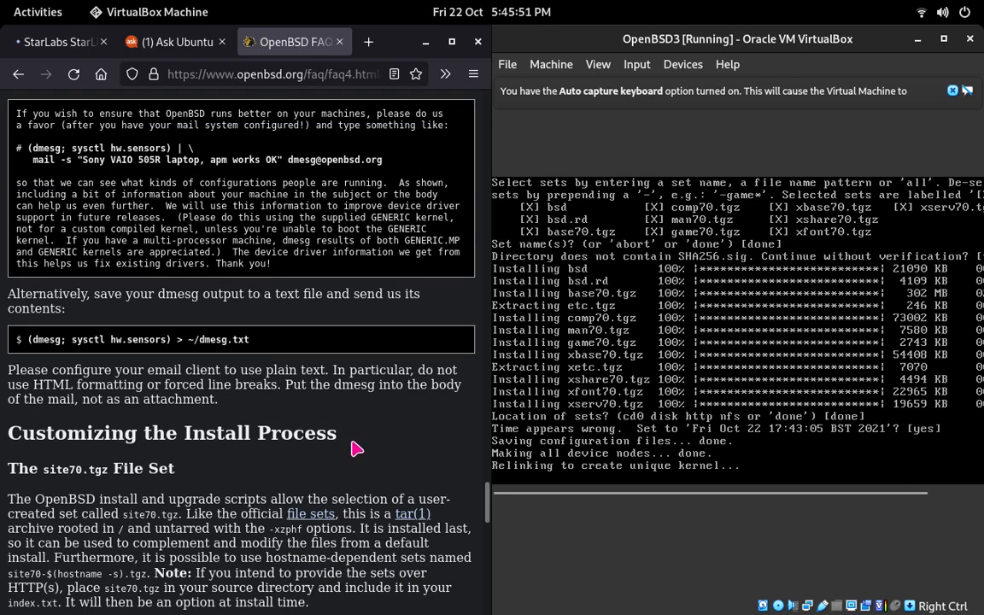
scroll(342, 389, down, 2)
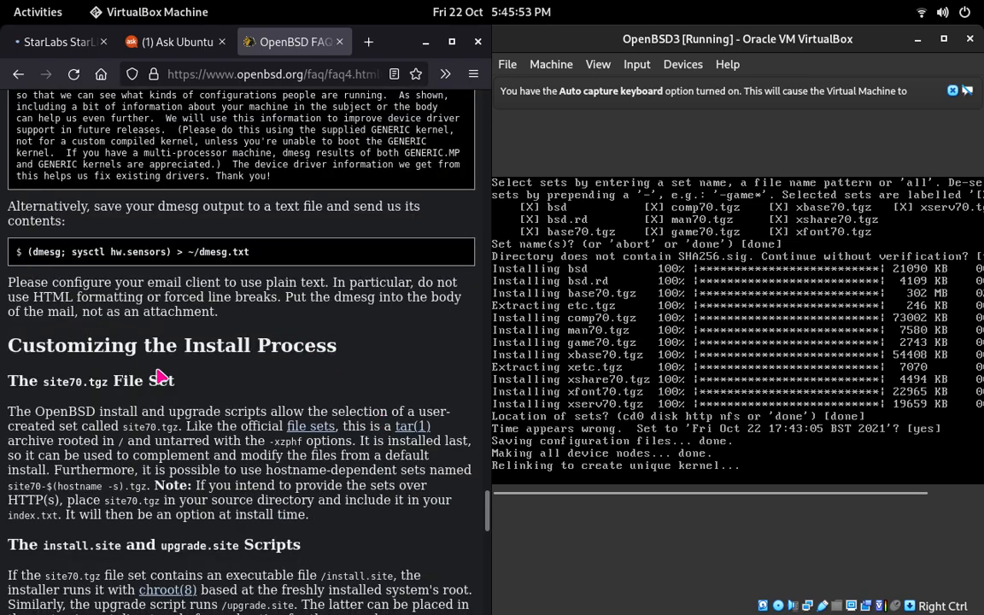
scroll(158, 375, down, 5)
scroll(165, 373, up, 5)
click(220, 44)
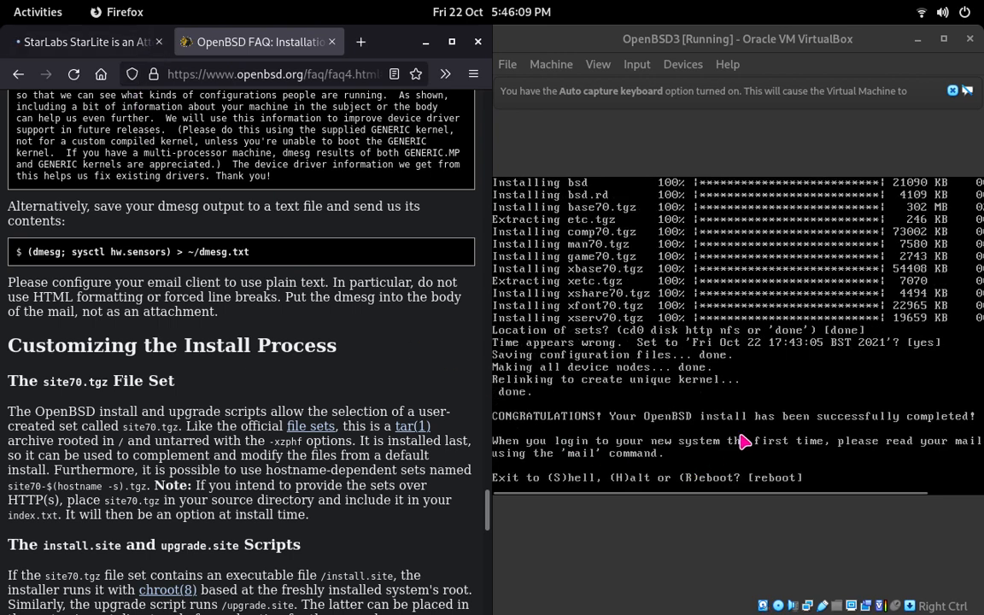
Step: Finish the OpenBSD installer with the default reboot, and power off the OpenBSD3 virtual machine at the CD boot prompt
click(748, 437)
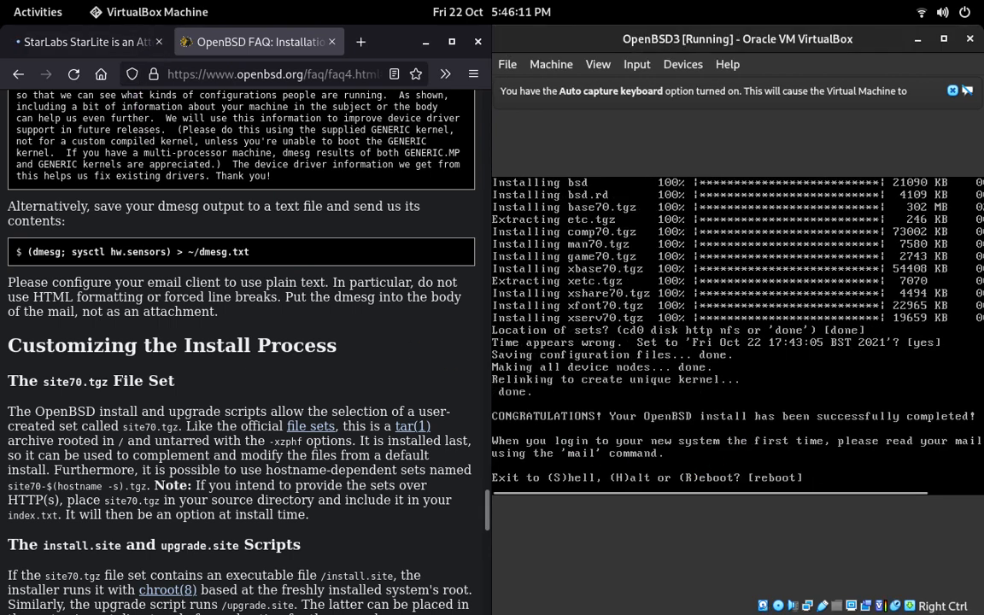
key(Return)
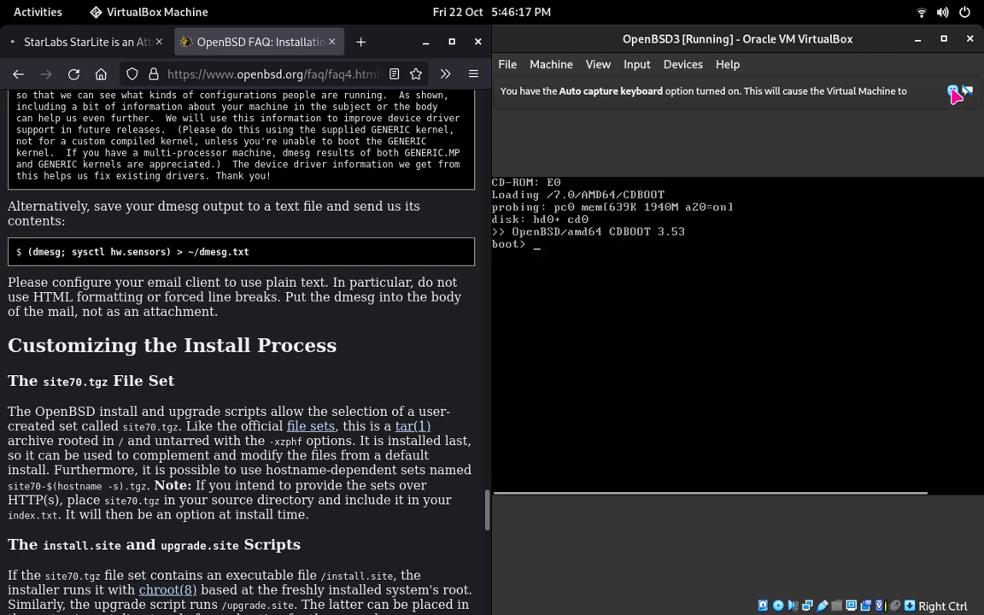
click(970, 39)
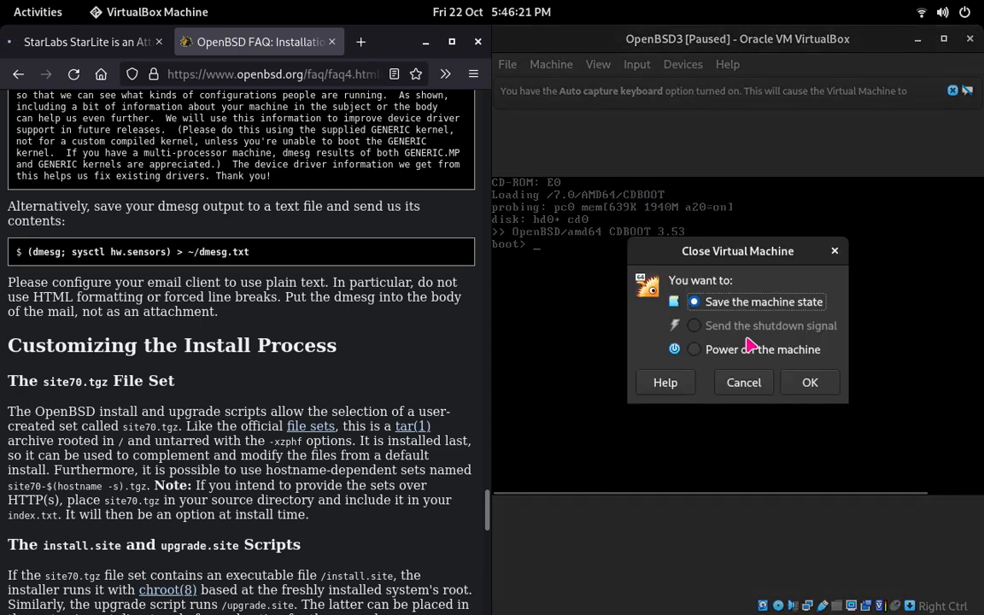
click(695, 350)
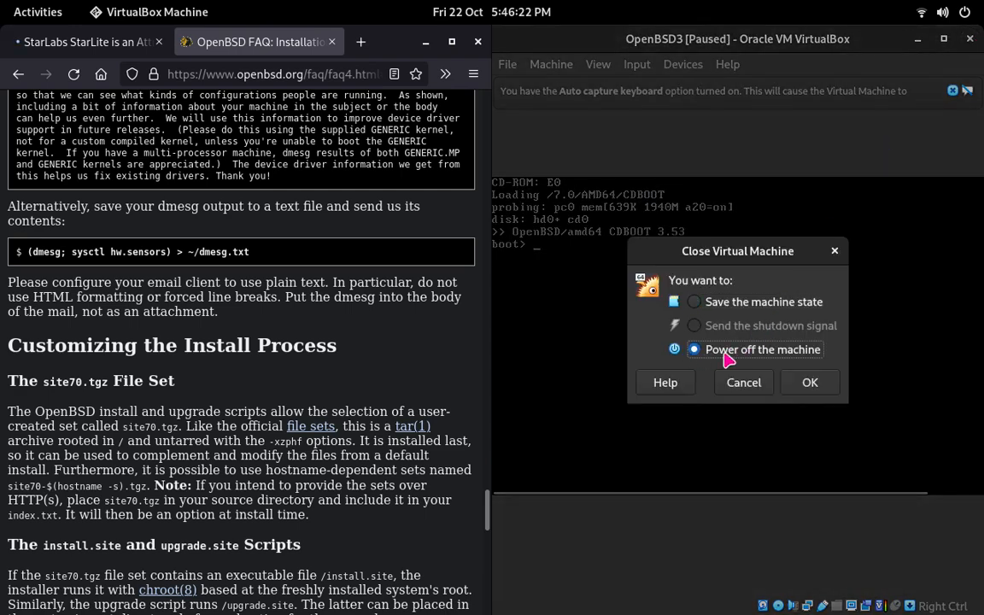
click(807, 382)
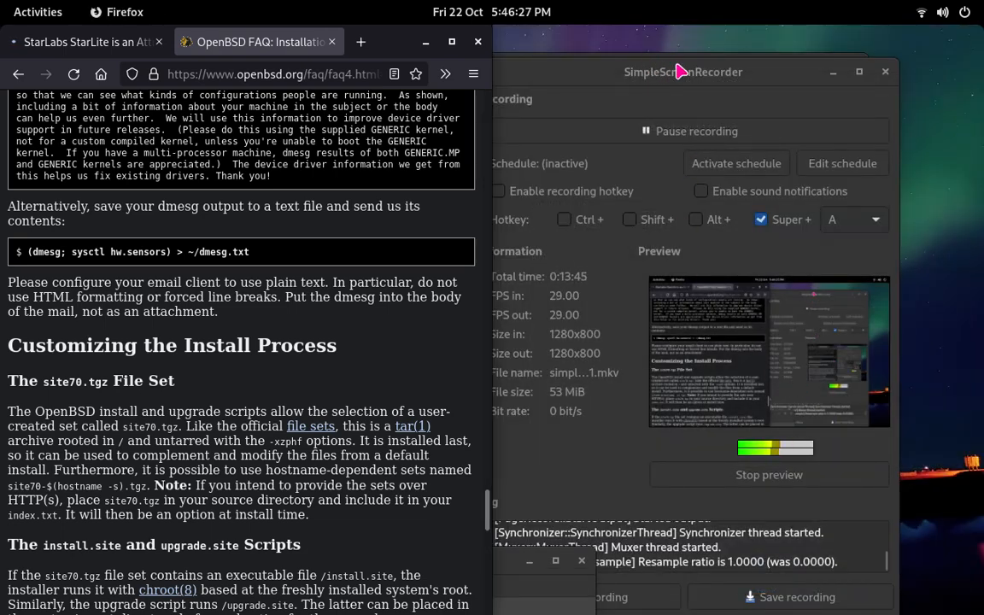
Step: Switch to VirtualBox Manager and remove the optical drive holding install70(1).iso from OpenBSD3's storage settings
drag(700, 81, 735, 106)
mouse_move(580, 597)
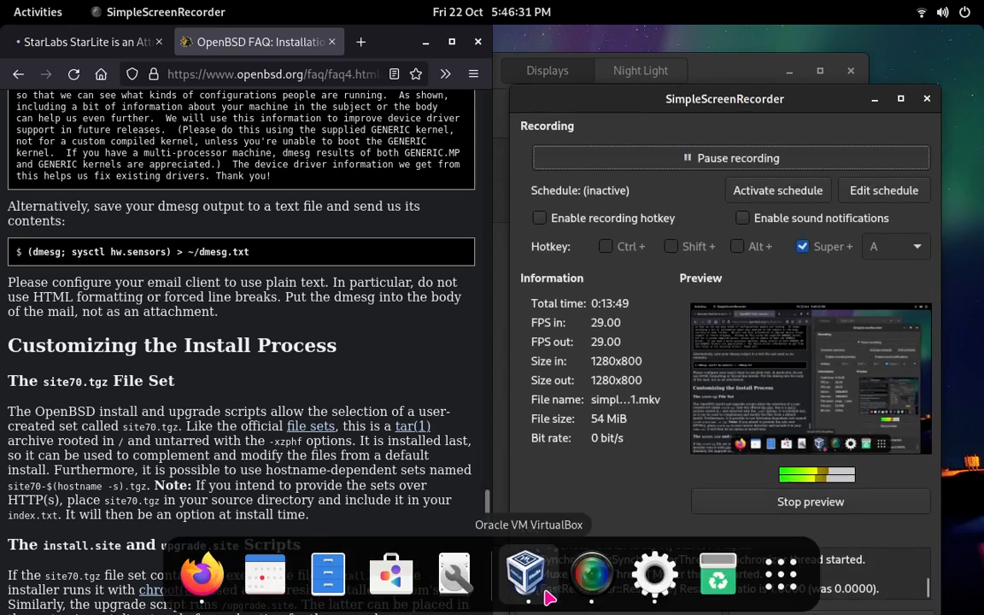
click(537, 564)
drag(386, 571, 655, 122)
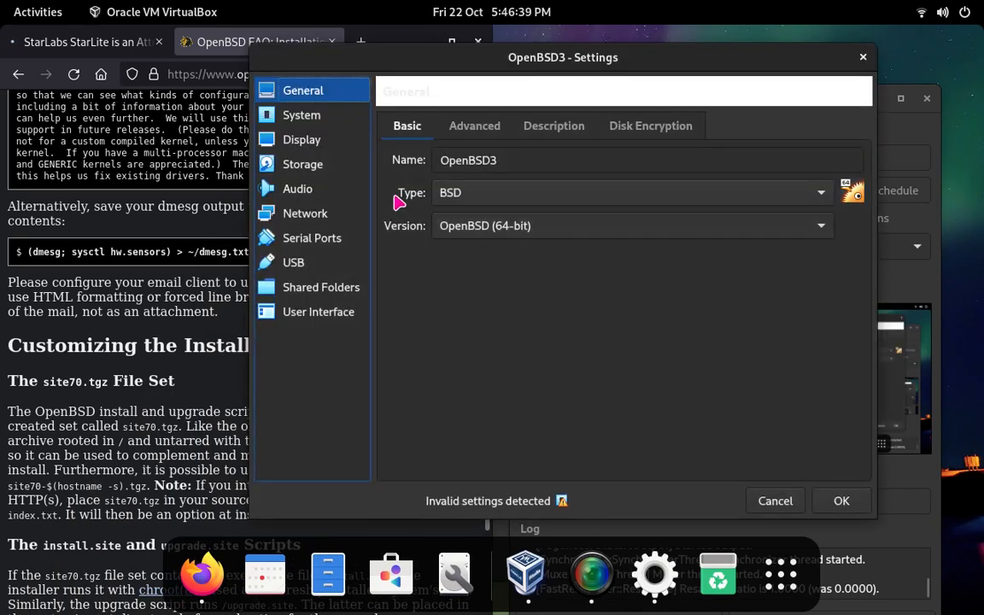
click(329, 165)
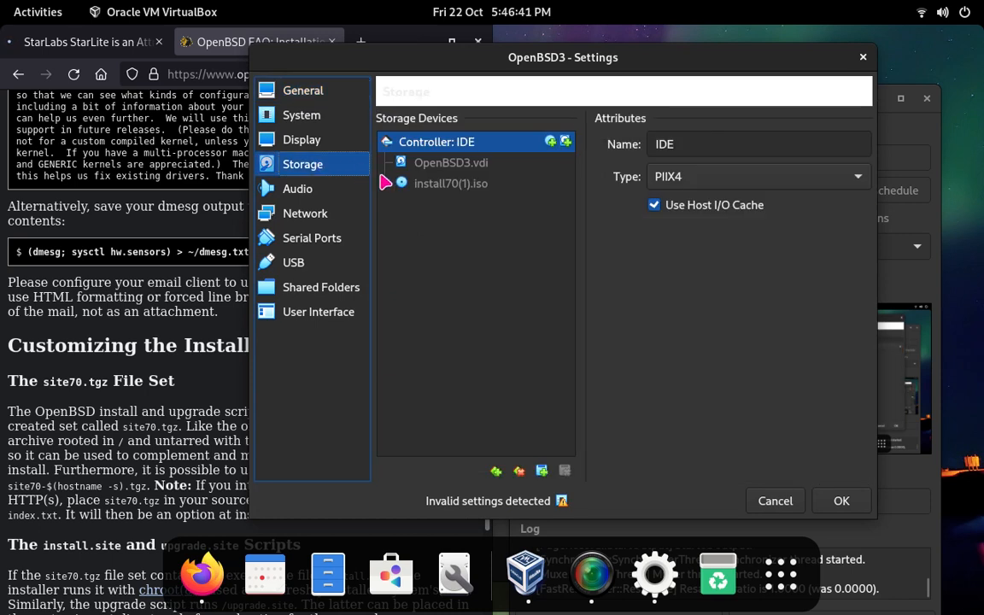
click(402, 186)
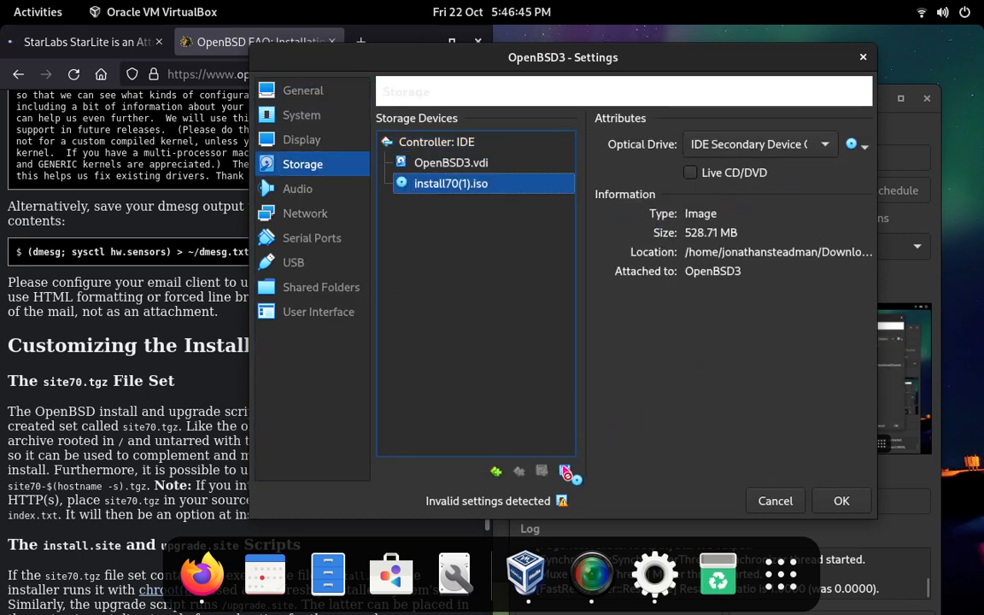
click(565, 471)
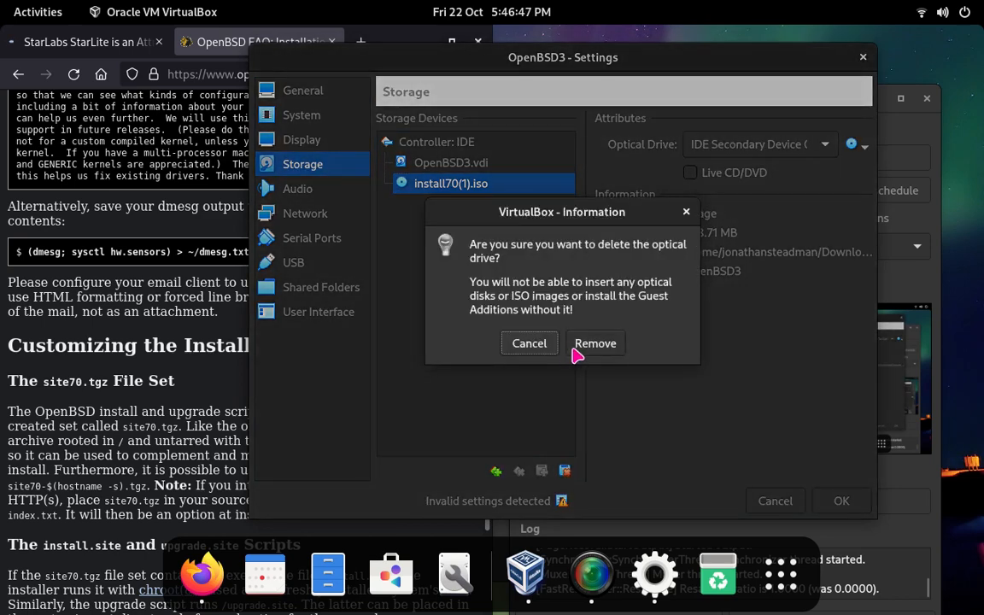
click(584, 349)
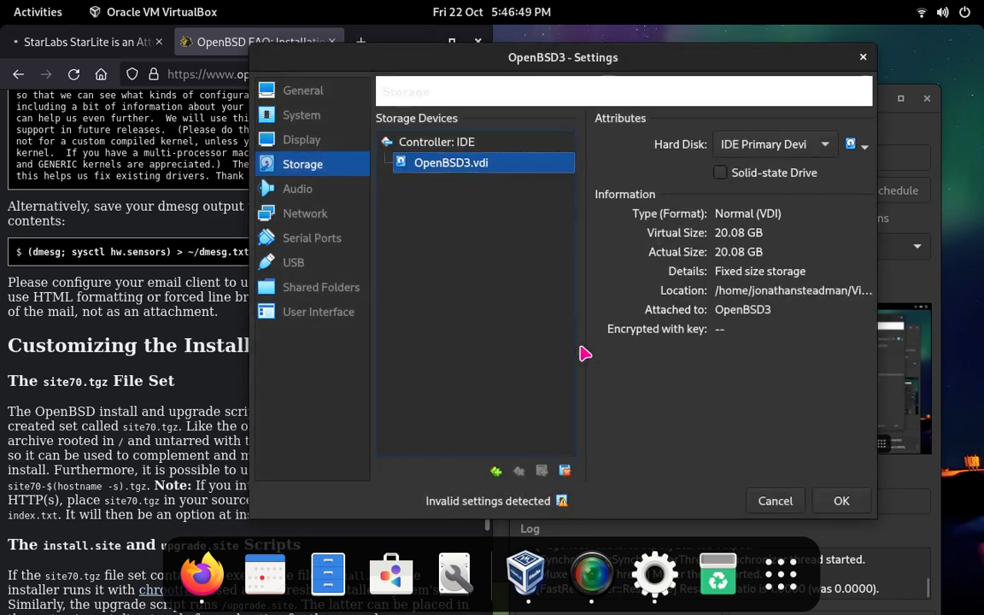
click(837, 504)
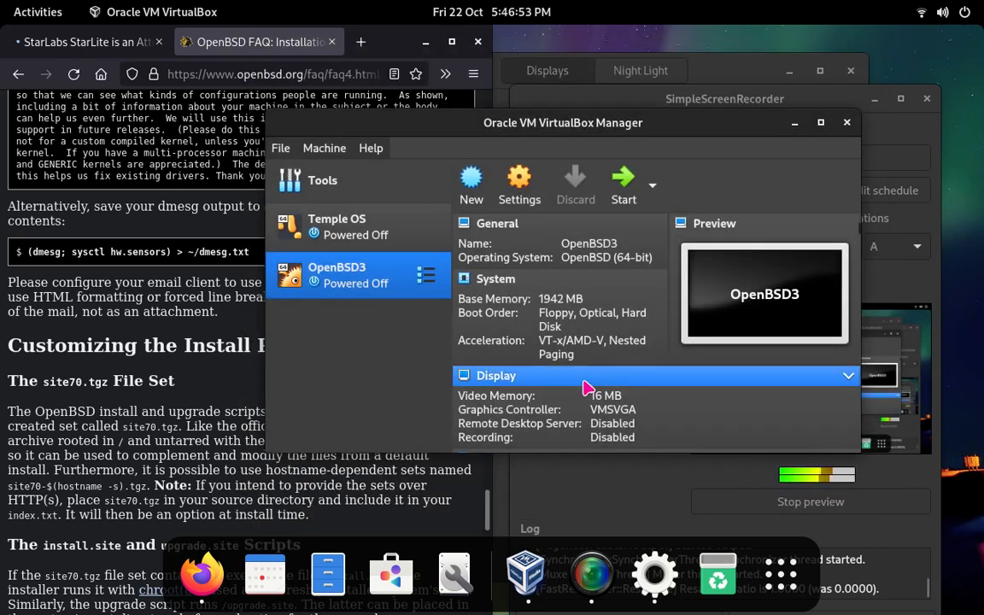
Step: Start the OpenBSD3 virtual machine from its hard disk and dismiss the Auto capture keyboard notice
click(618, 186)
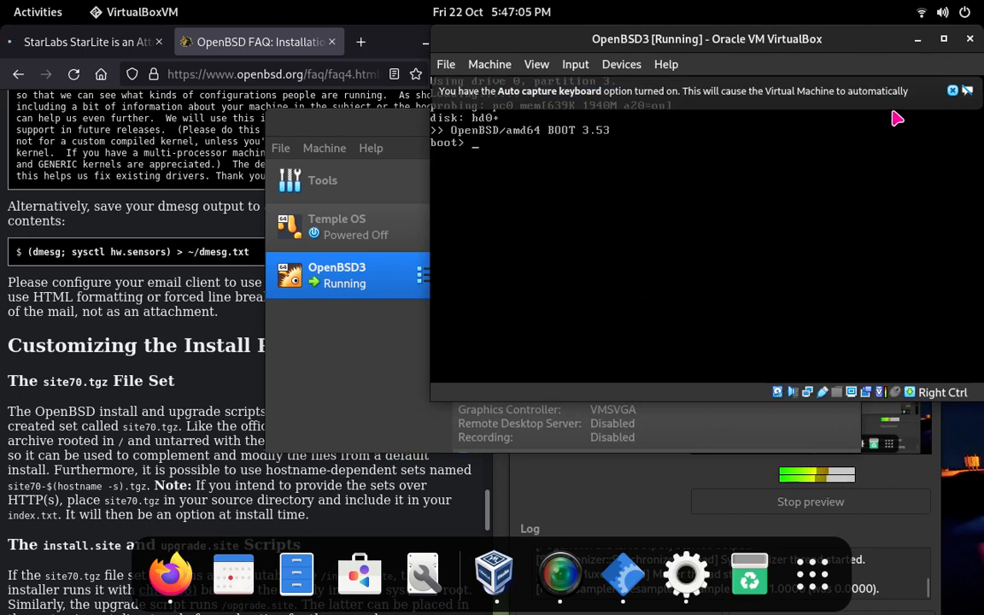
click(956, 92)
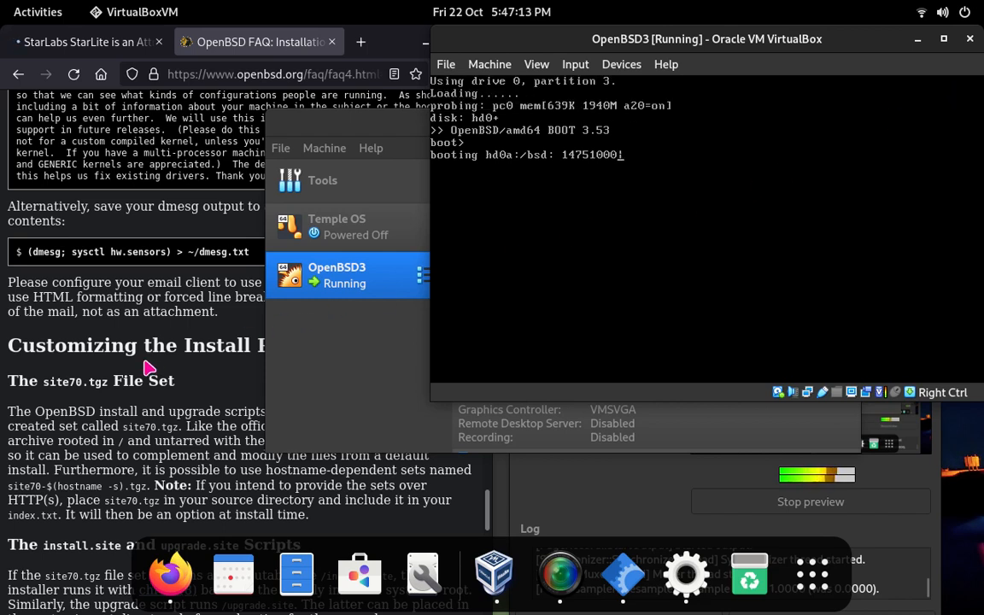
Step: Switch to Firefox and read the FAQ's file sets, disk partitioning and dmesg sections while OpenBSD3 boots
double_click(183, 165)
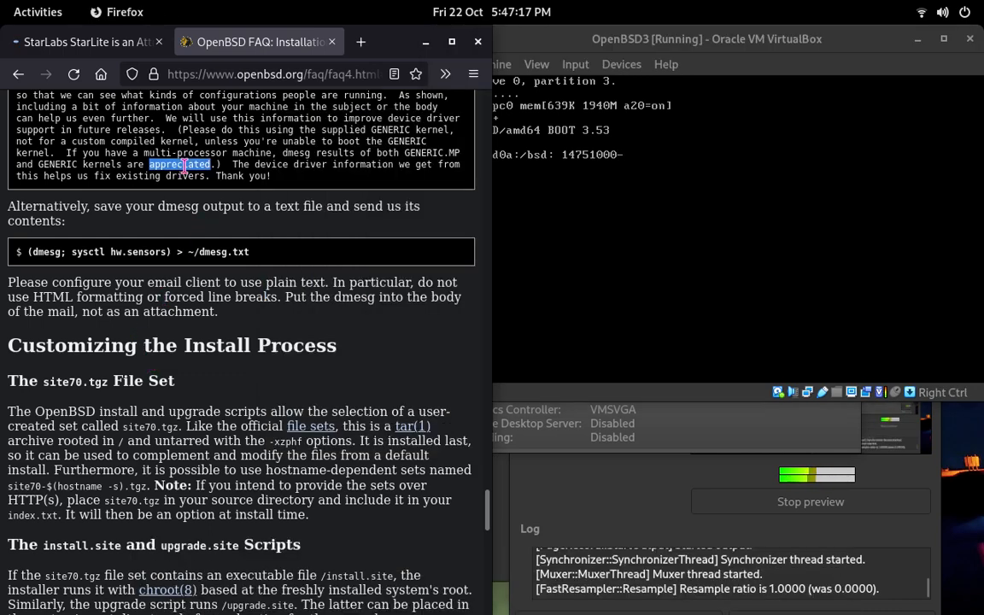
scroll(188, 196, up, 15)
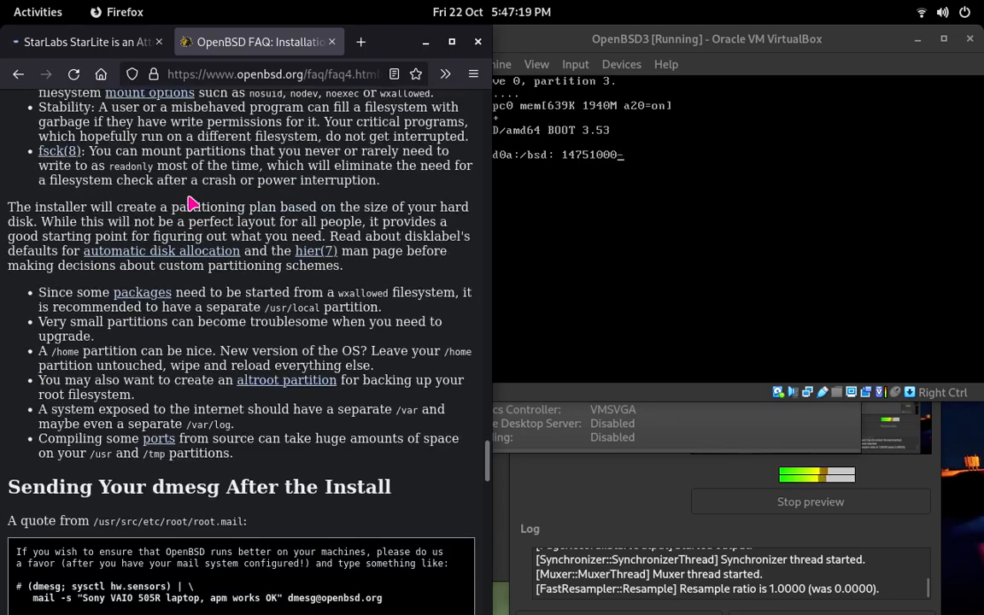
scroll(193, 202, up, 3)
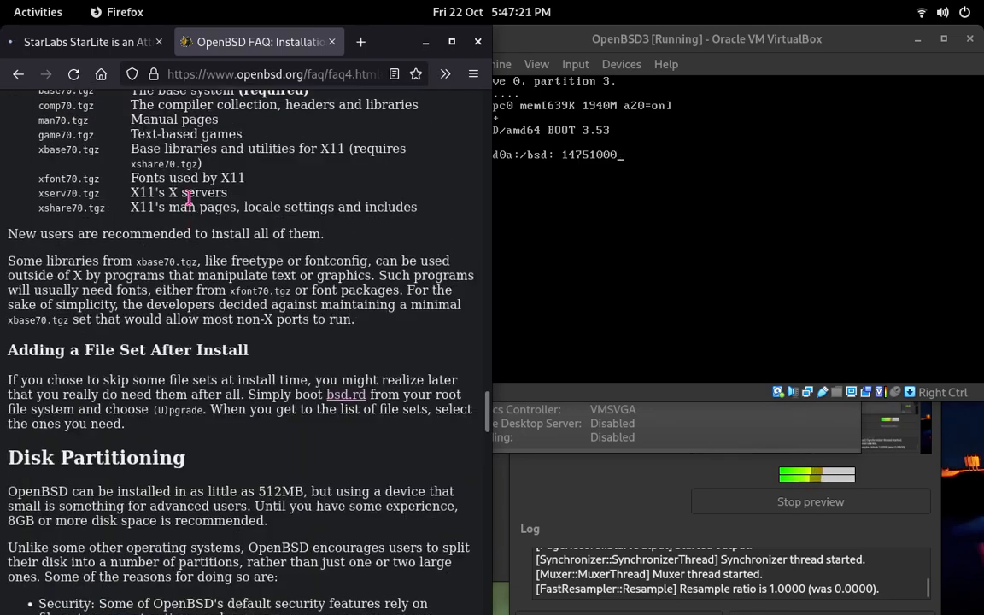
scroll(190, 198, down, 5)
scroll(191, 200, down, 7)
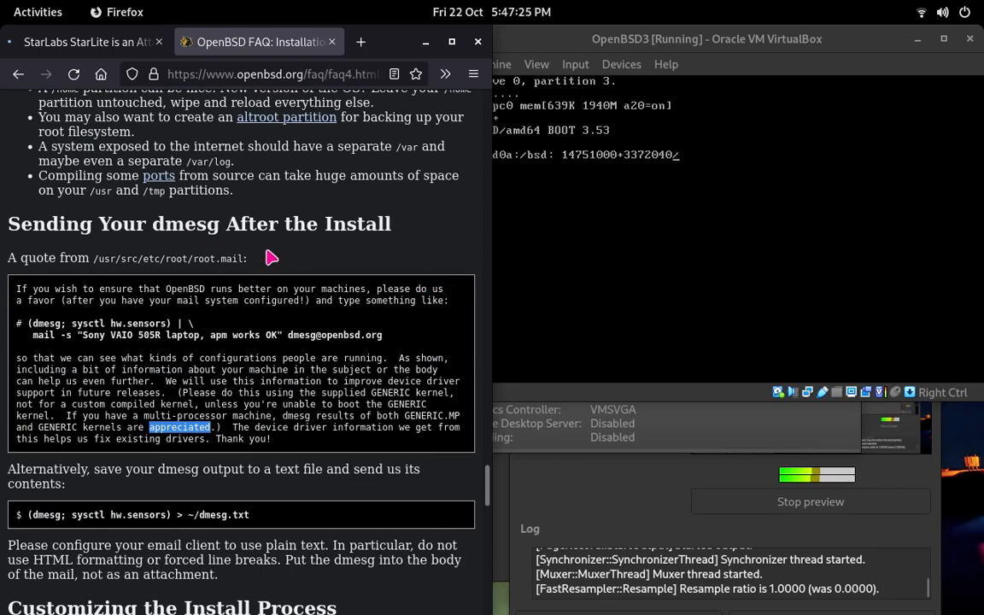
scroll(247, 252, down, 2)
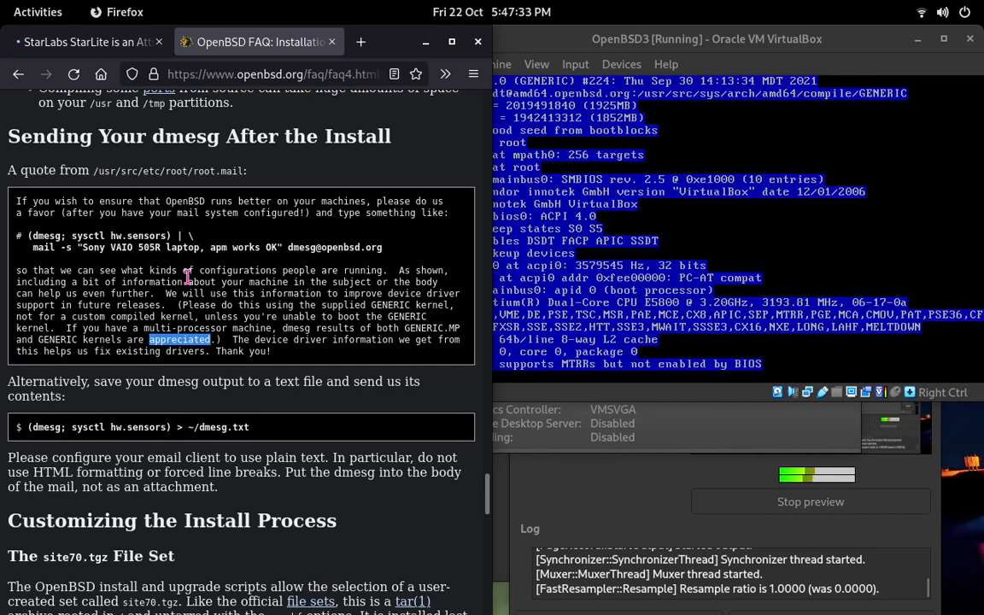
scroll(191, 281, down, 2)
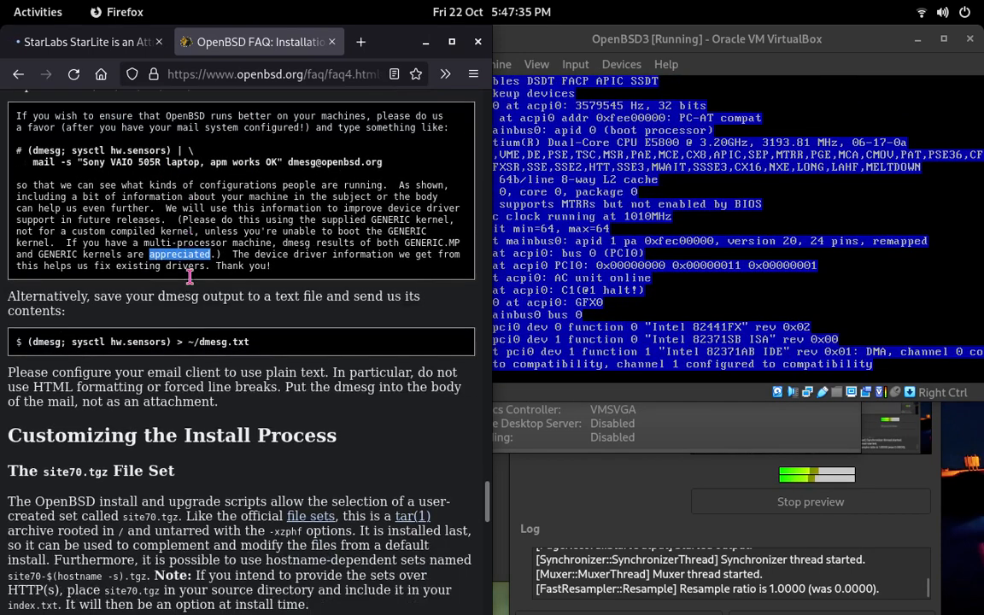
Step: Skim the FAQ's section on customizing the install process, and dismiss the mouse pointer integration notice in the OpenBSD3 window
scroll(191, 281, down, 6)
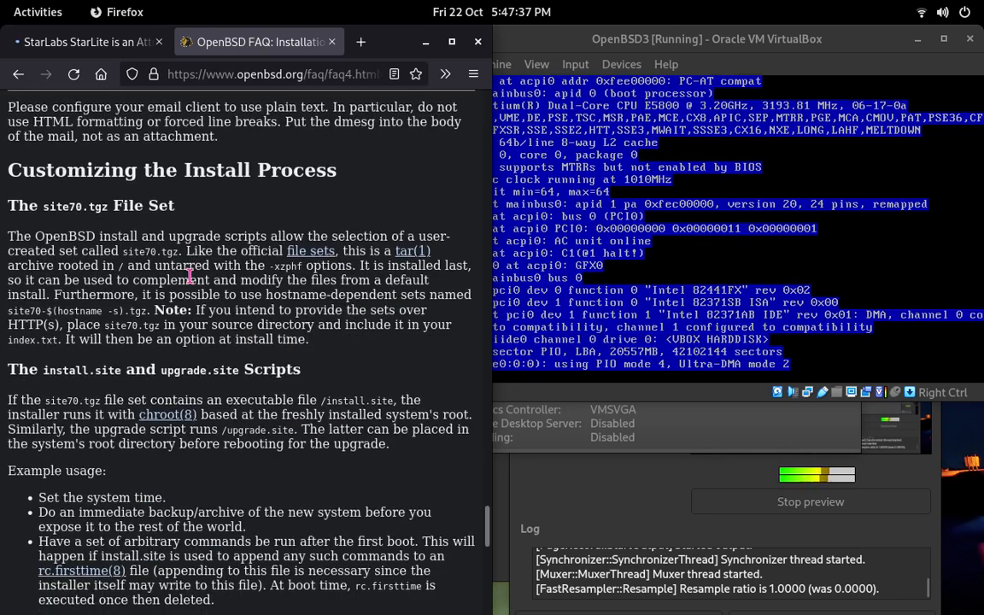
scroll(187, 272, down, 2)
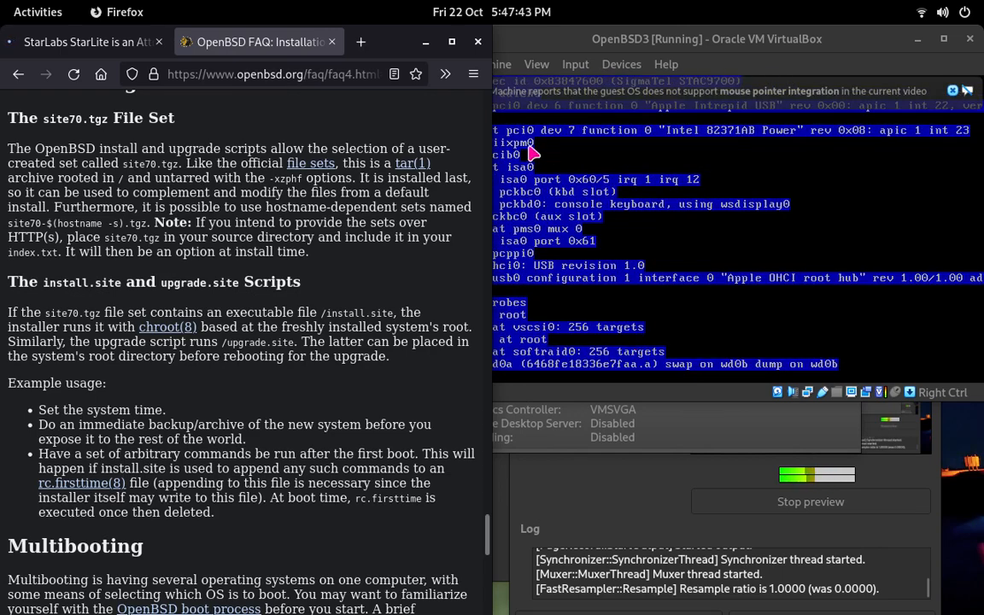
drag(564, 36, 423, 39)
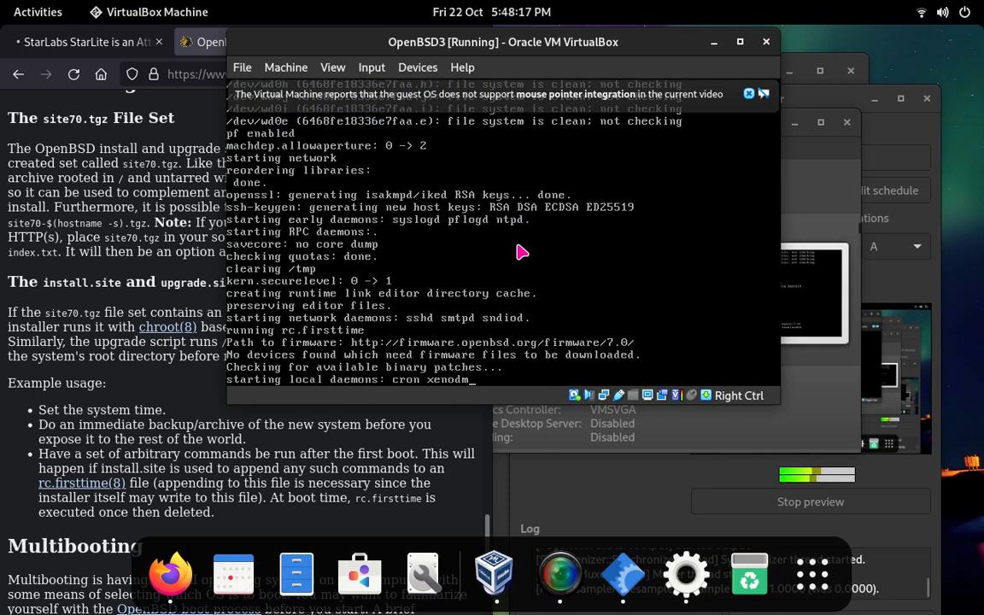
click(748, 94)
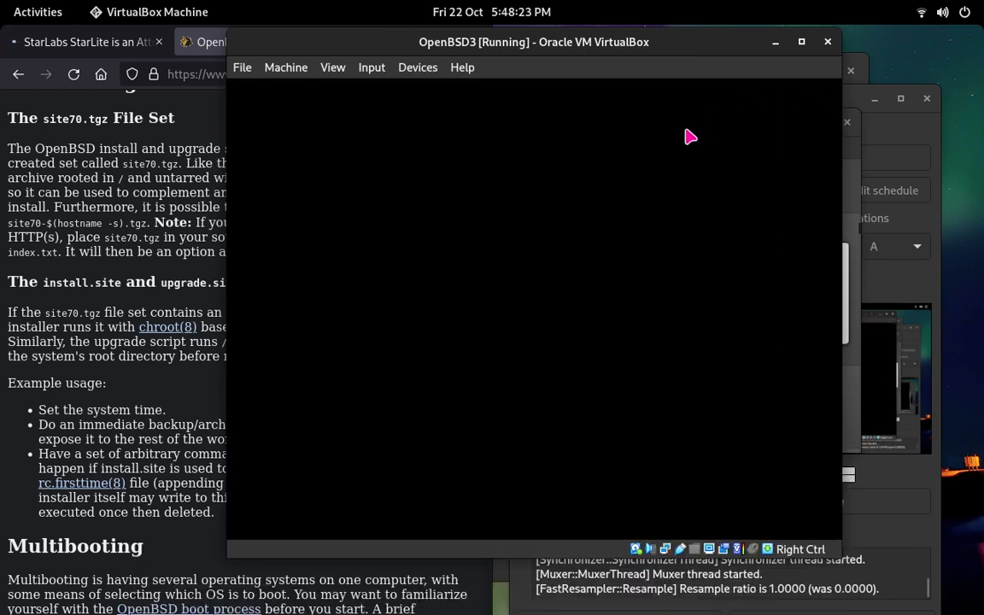
drag(589, 47, 473, 59)
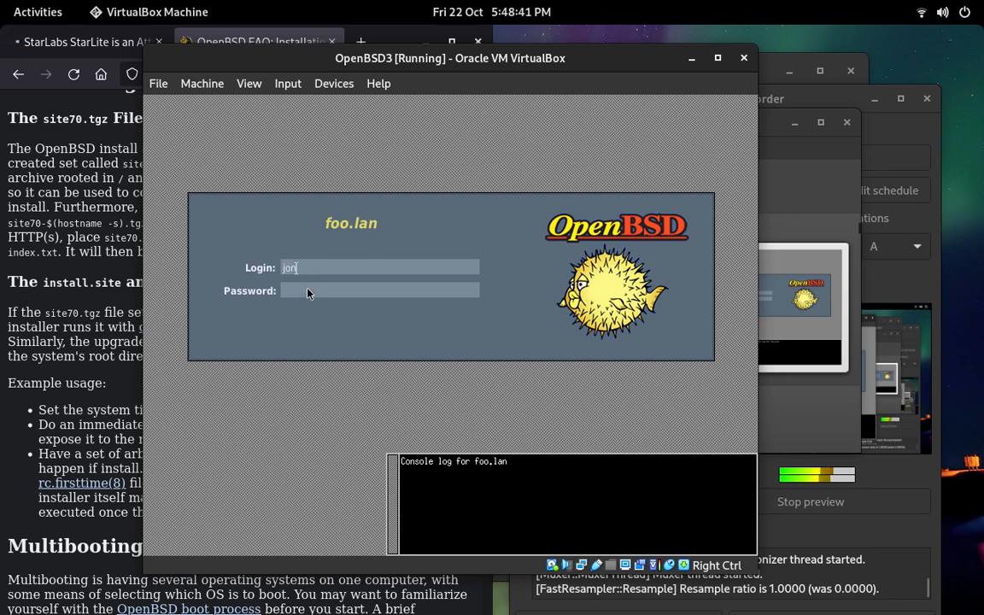
Step: Try to log in at the foo.lan login screen with the user's login name
key(Return)
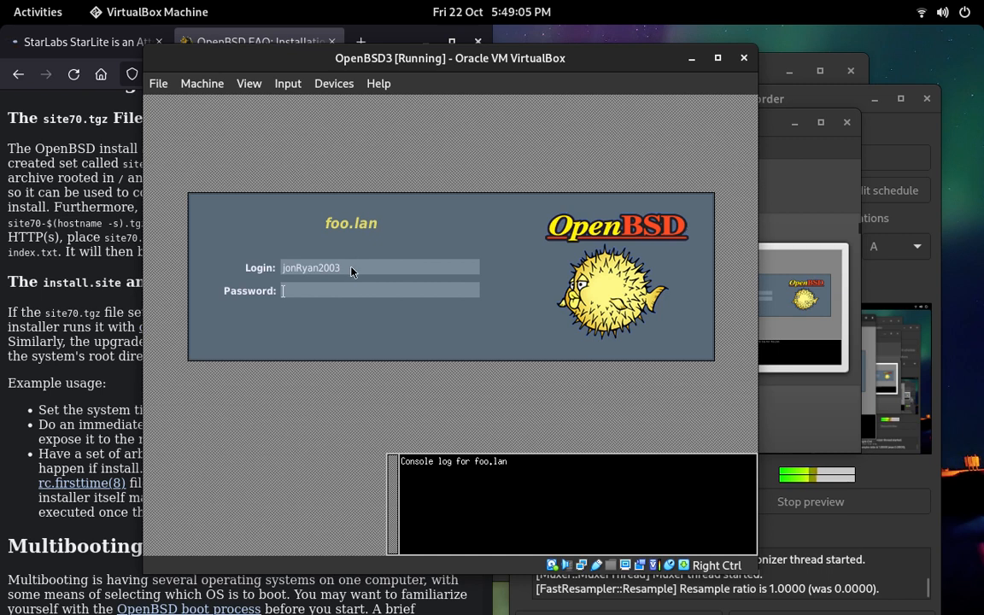
key(Return)
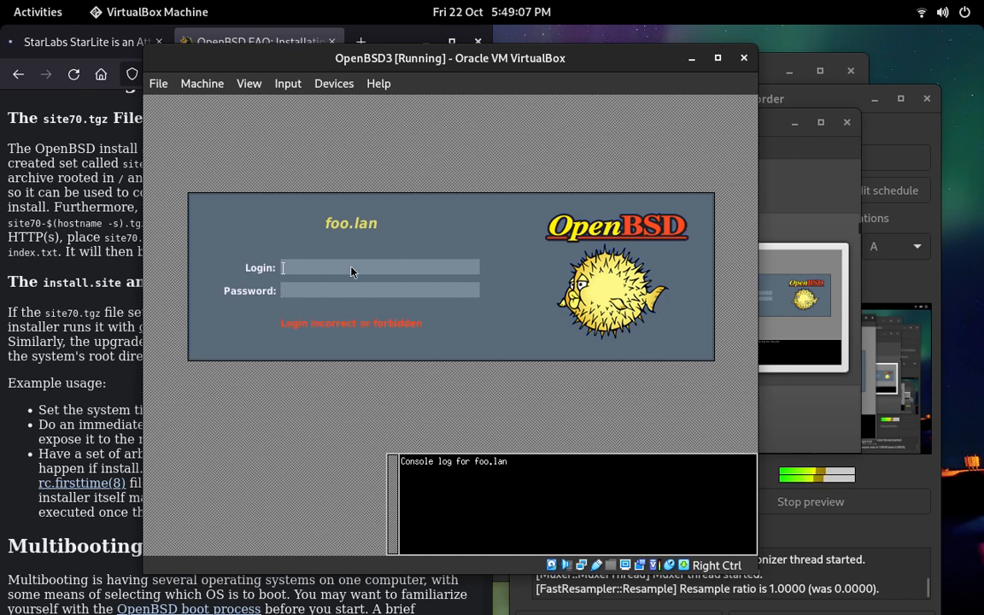
text(Jon)
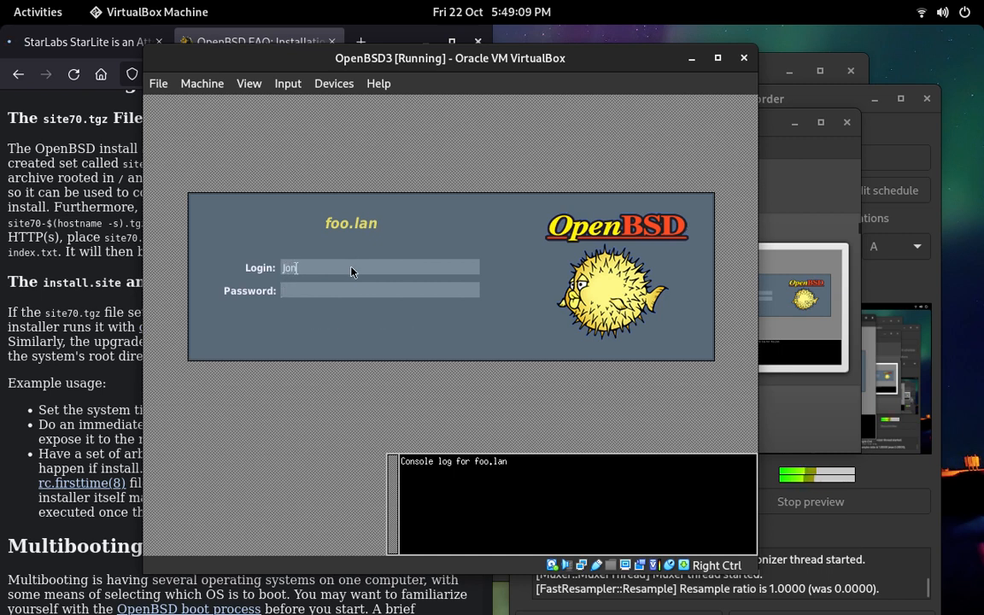
text(R)
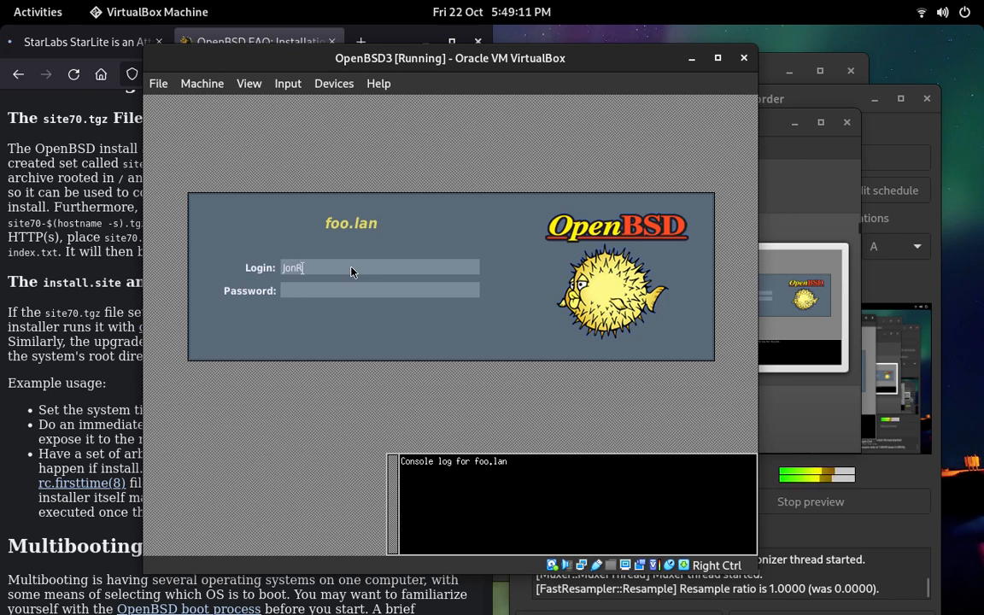
key(BackSpace)
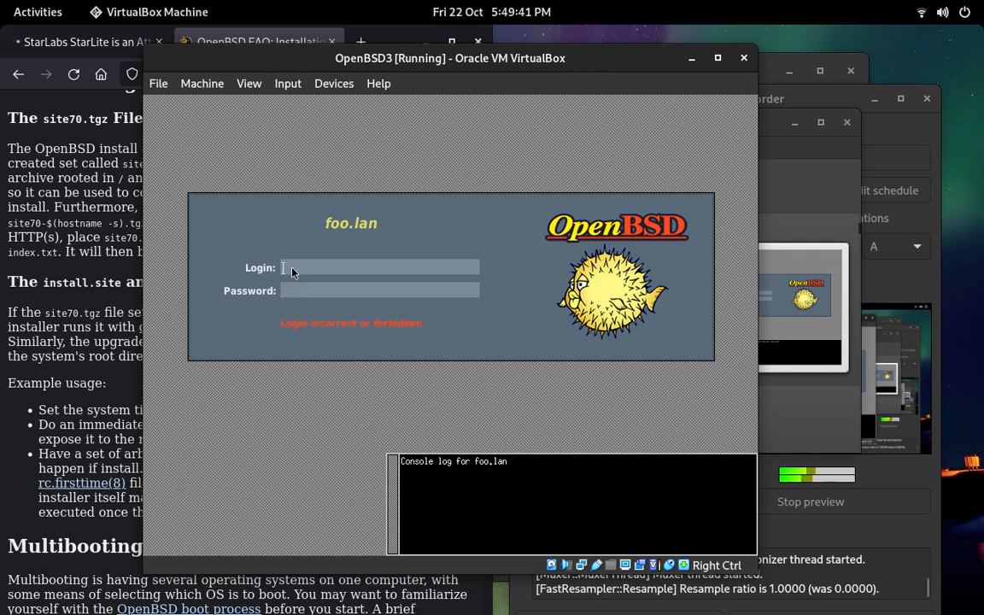
Step: Try to log in as root and re-enter the user's login name at the foo.lan login screen
text(ot)
key(Return)
key(Return)
text(jOOOOOOOOOOOOON)
Step: Release the captured input and reset the OpenBSD3 virtual machine
key(Control_R)
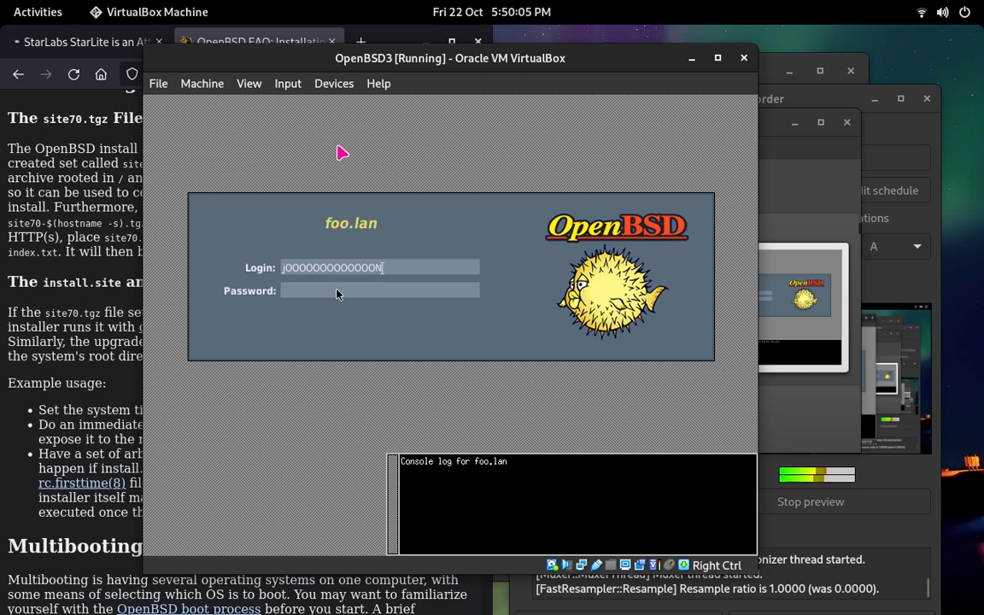
drag(312, 56, 332, 48)
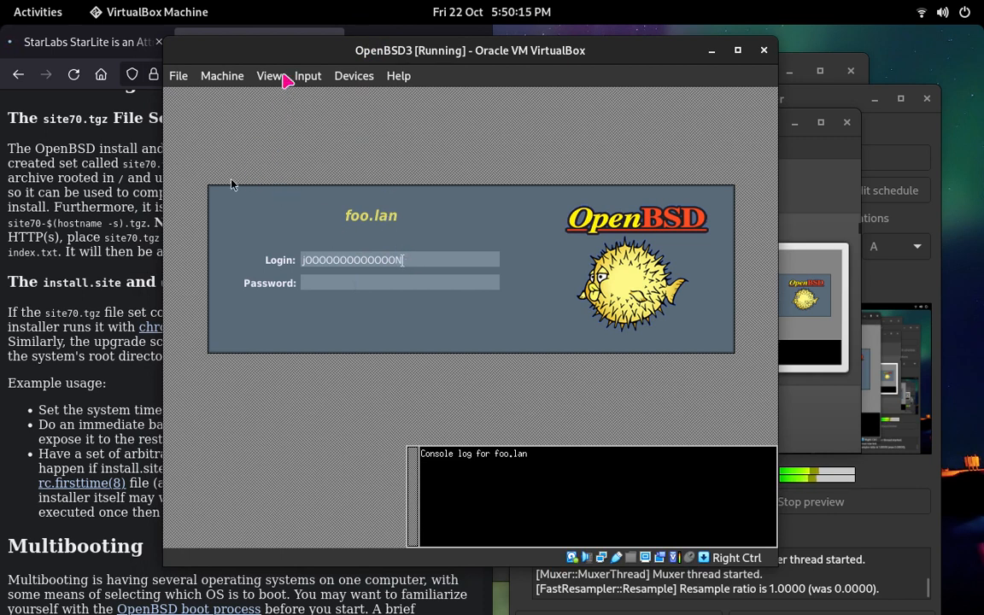
drag(368, 50, 482, 63)
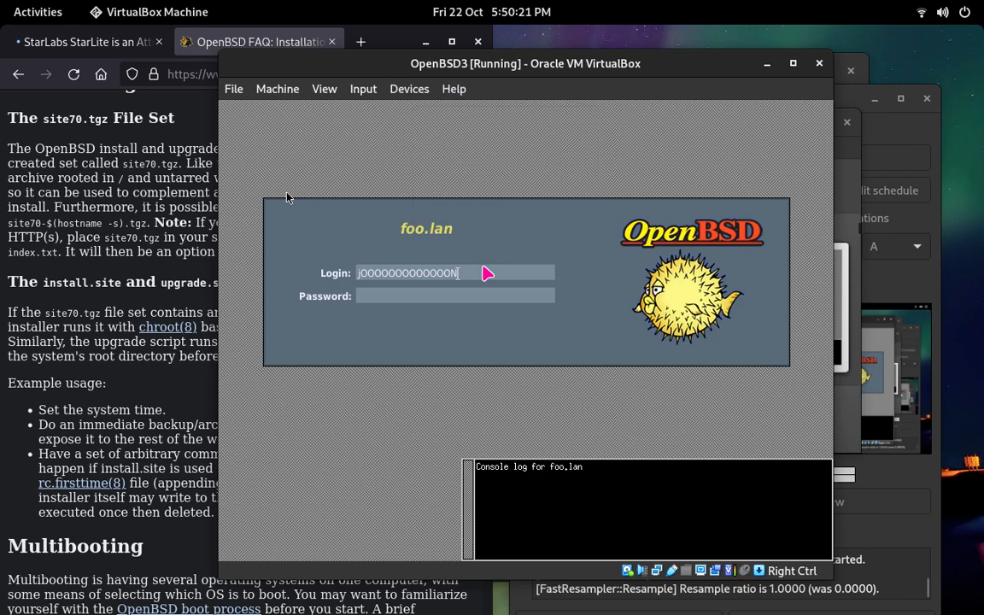
click(364, 92)
mouse_move(303, 91)
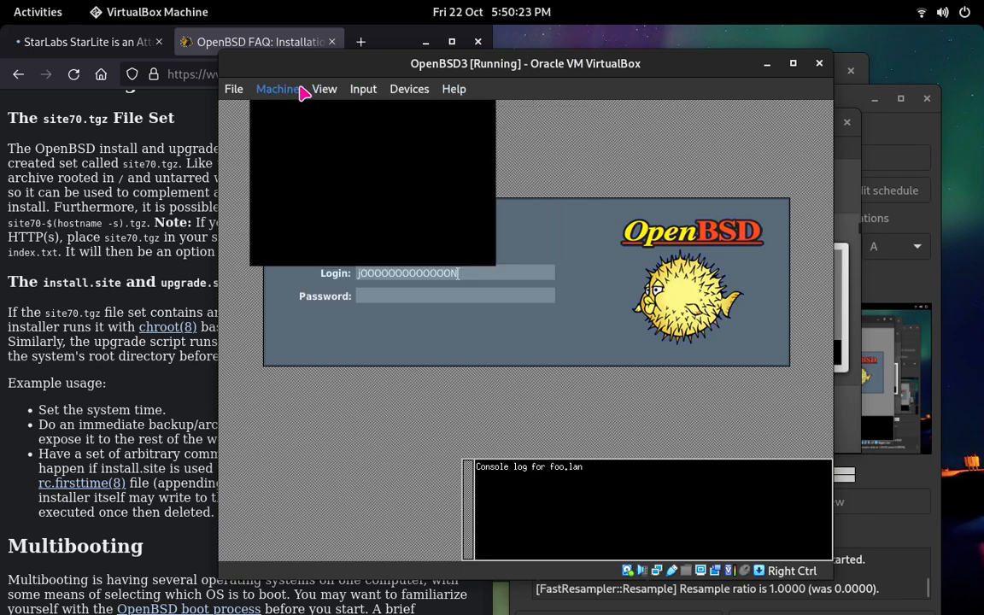
click(350, 225)
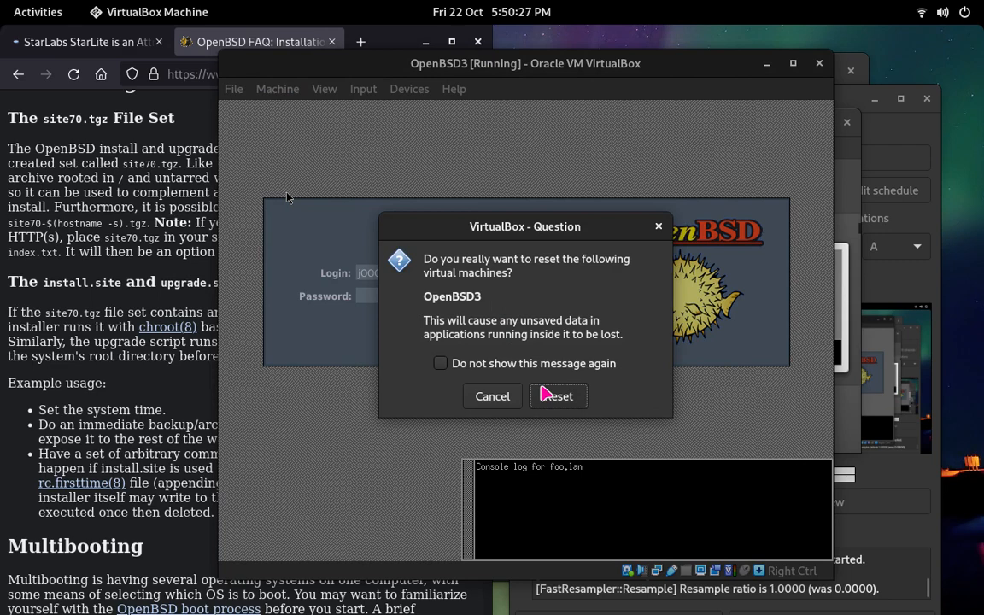
click(541, 389)
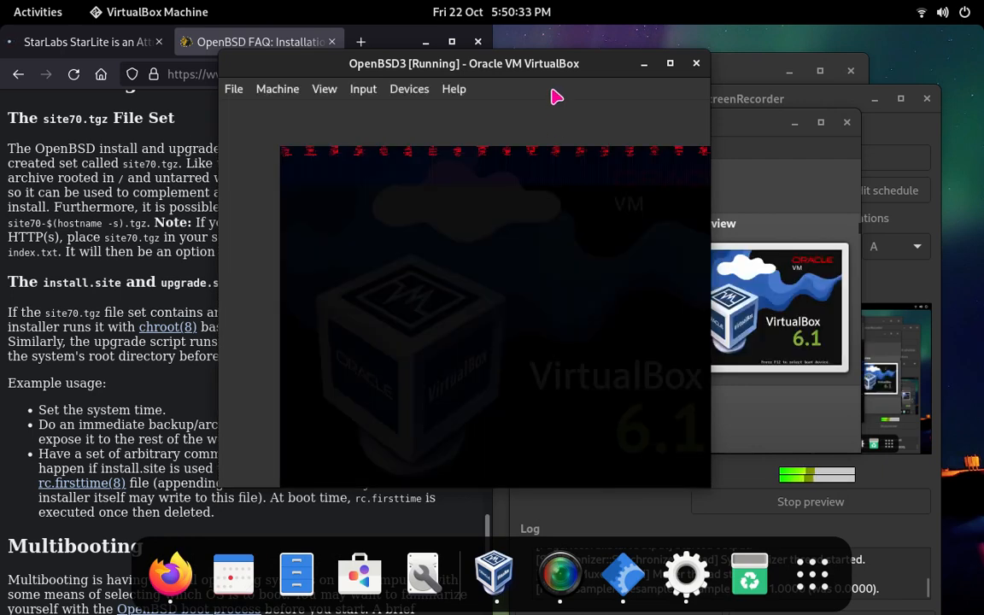
drag(551, 72, 468, 99)
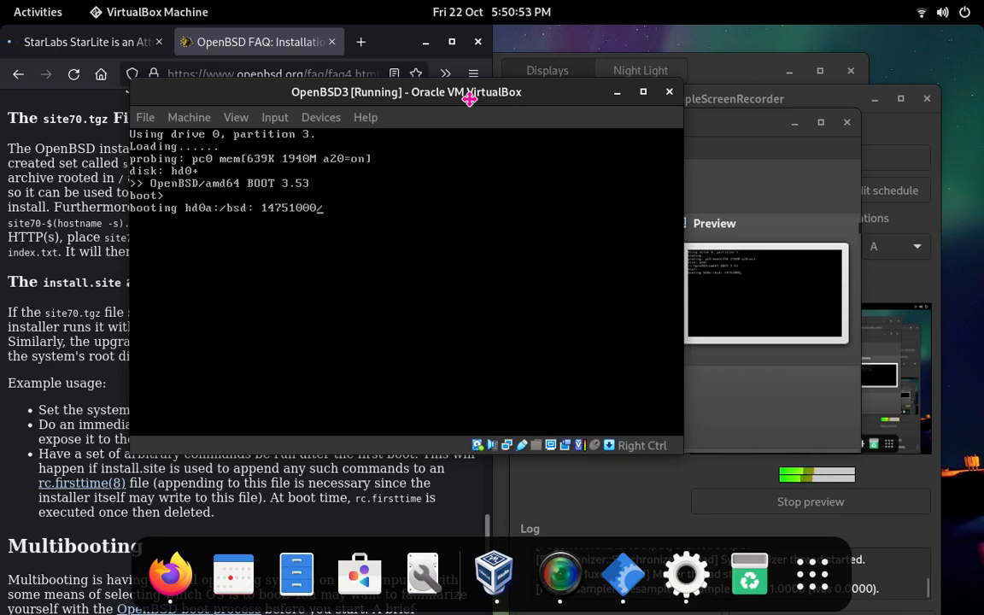
drag(469, 99, 494, 110)
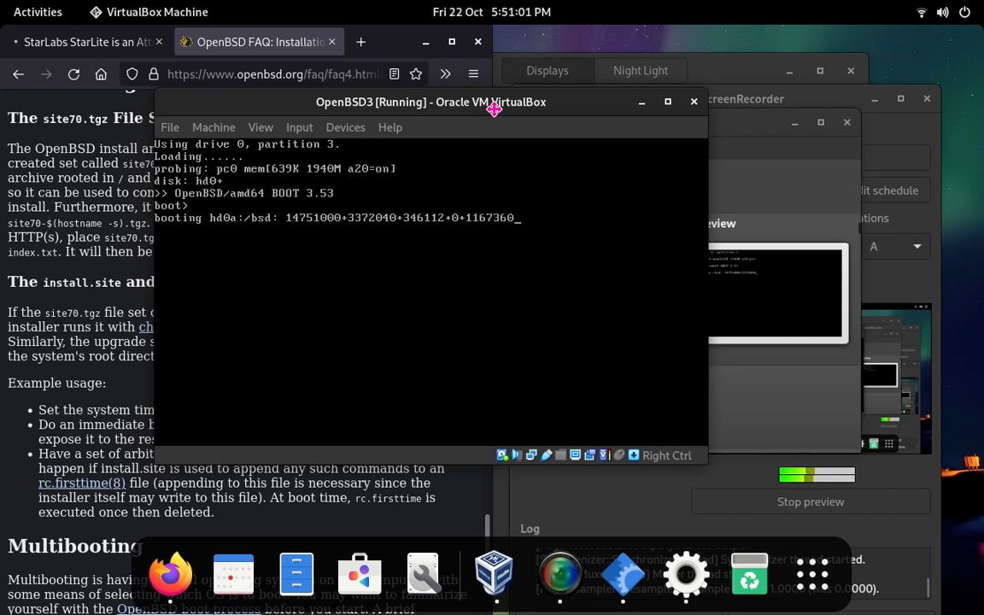
drag(494, 109, 521, 113)
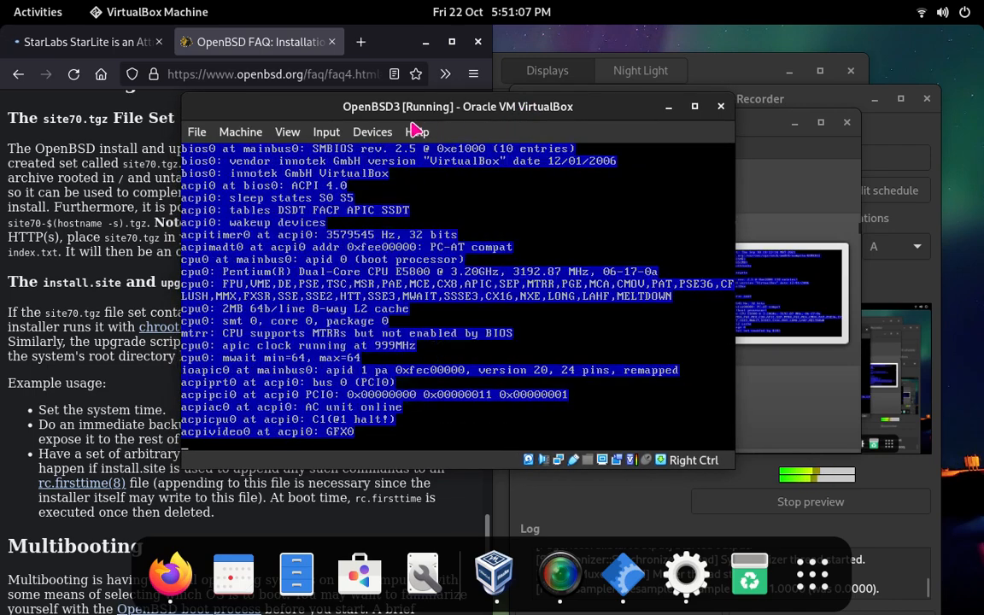
click(363, 133)
mouse_move(331, 135)
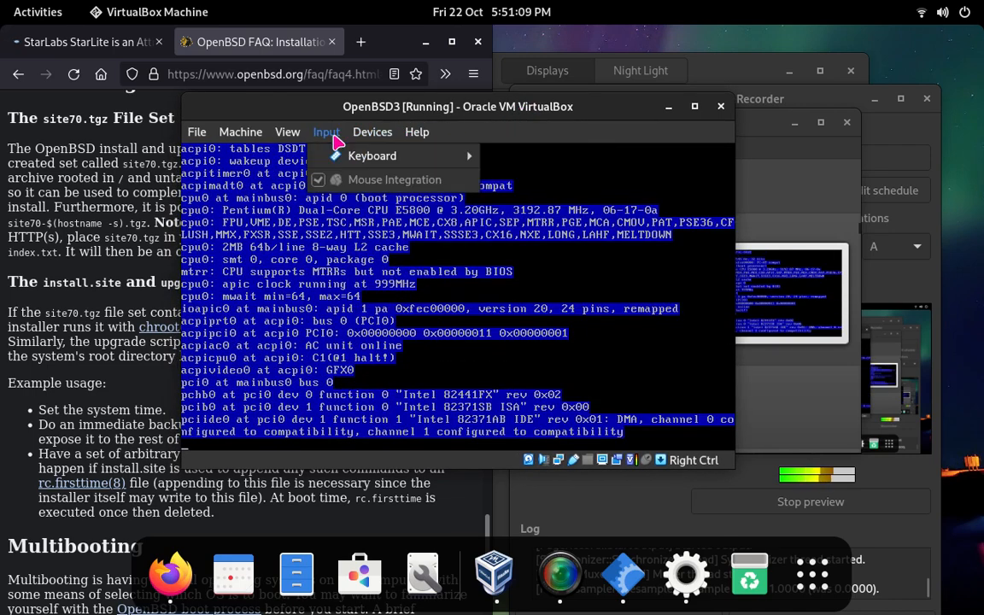
mouse_move(427, 168)
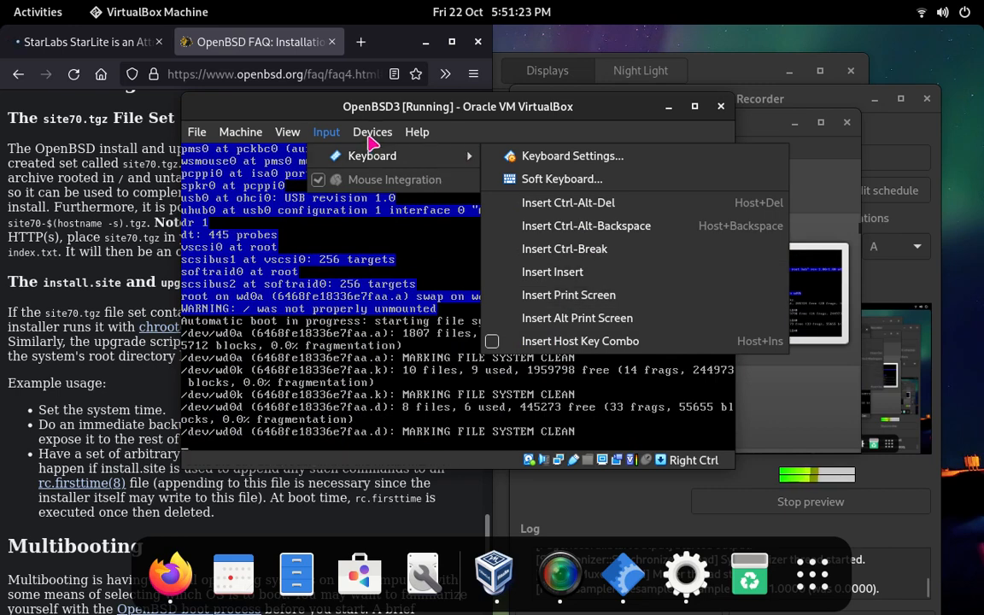
mouse_move(369, 132)
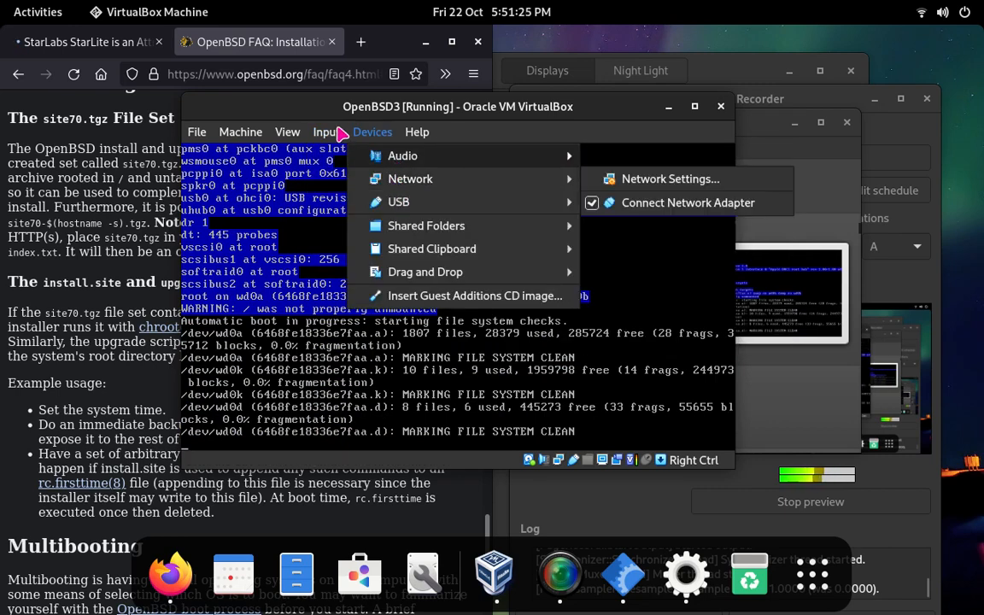
mouse_move(374, 168)
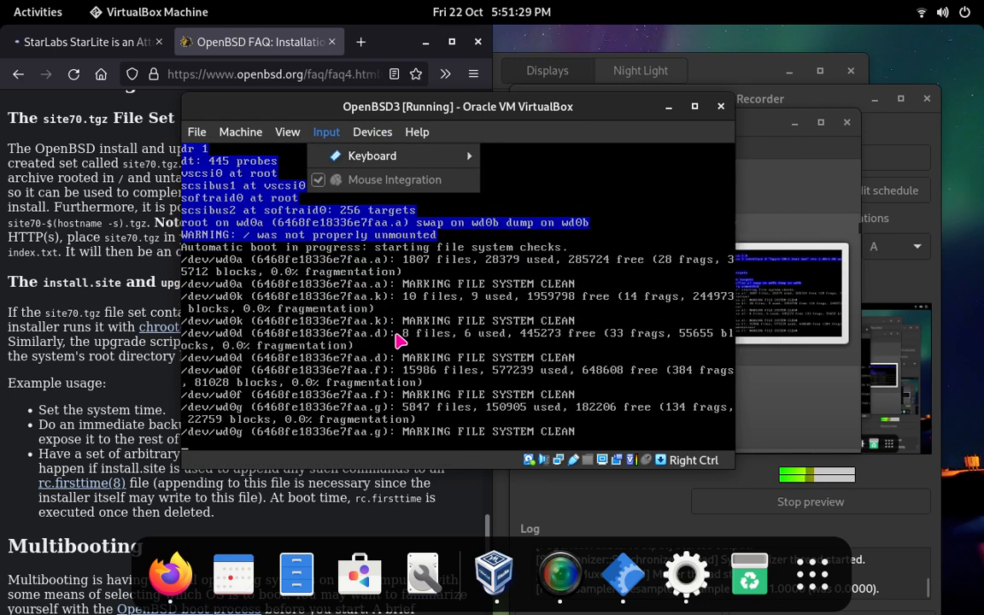
click(397, 342)
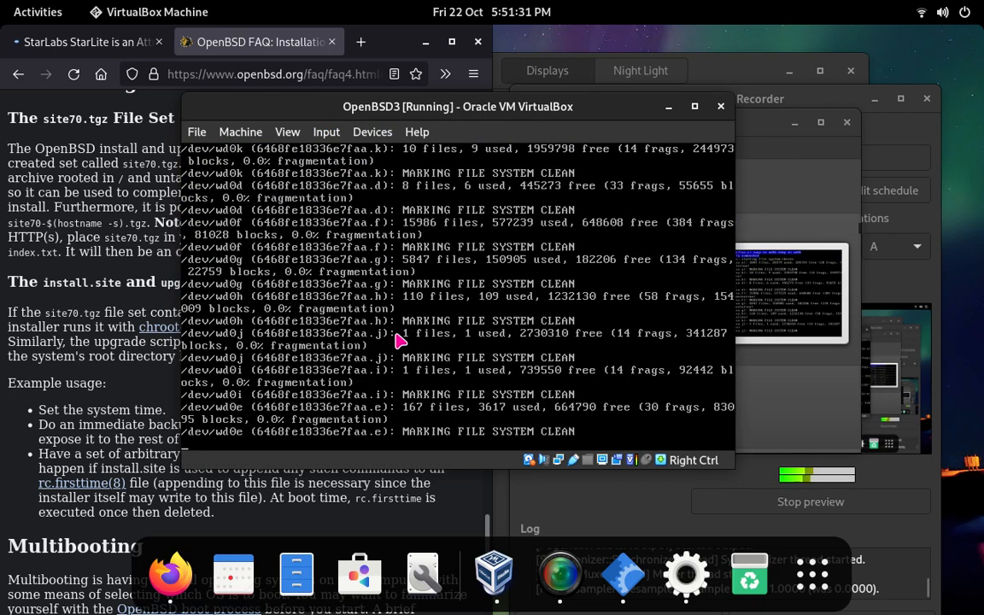
drag(580, 112, 427, 101)
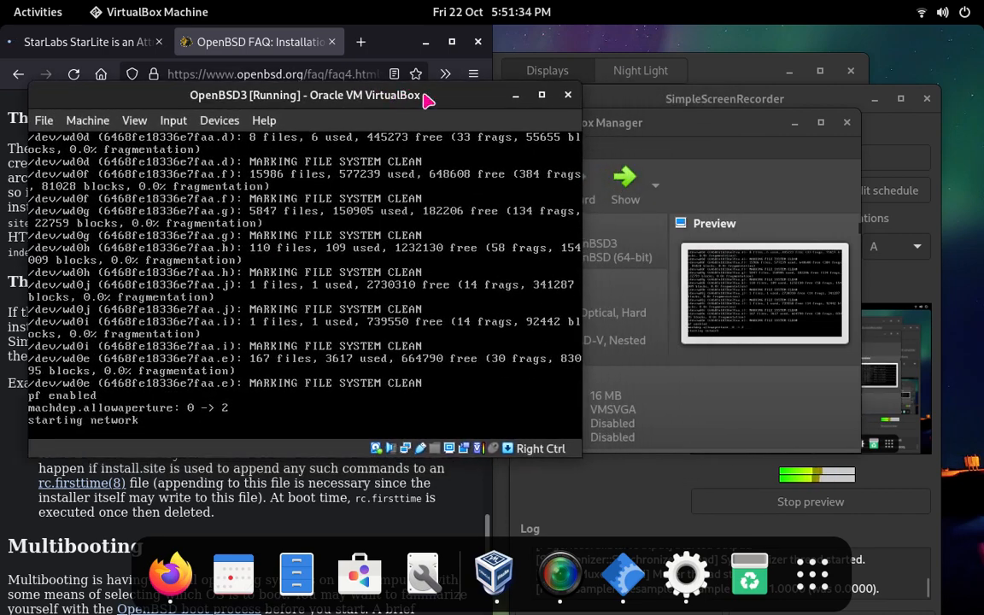
click(699, 95)
drag(698, 95, 715, 89)
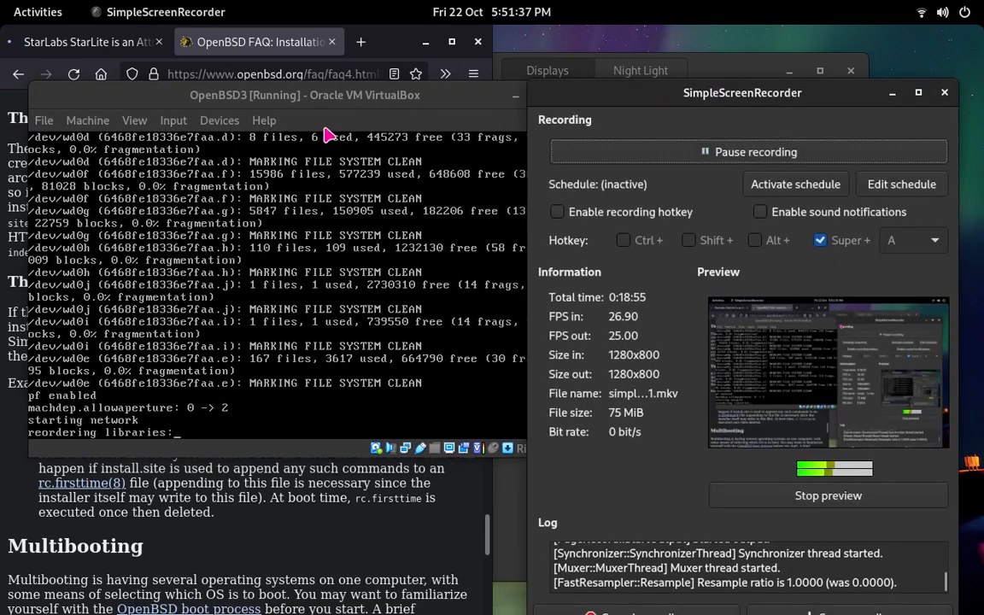
drag(262, 107, 307, 104)
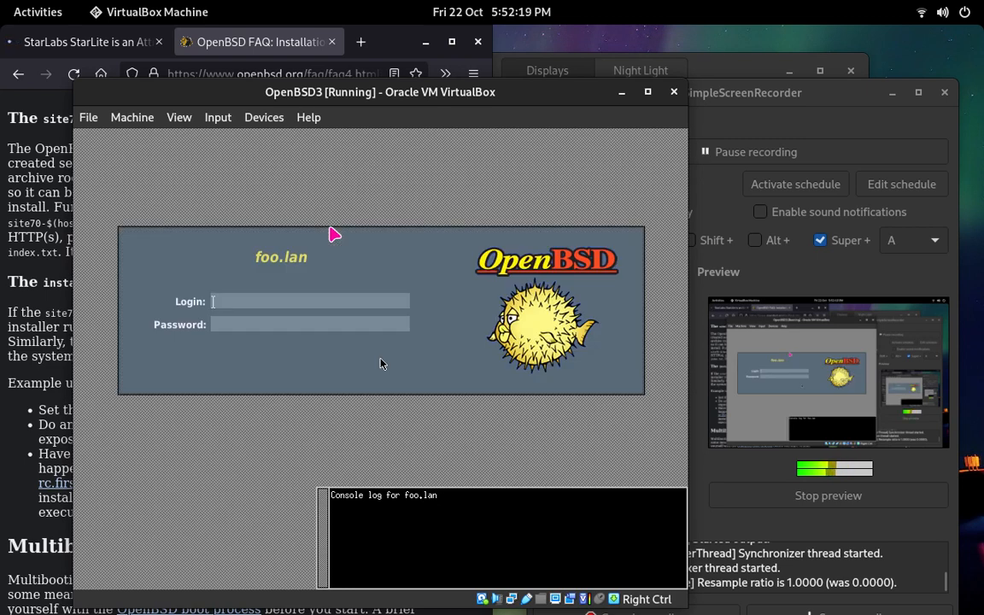
Step: Log in to the OpenBSD graphical session by entering the user's login name and account password
key(Return)
key(Return)
key(Return)
key(Return)
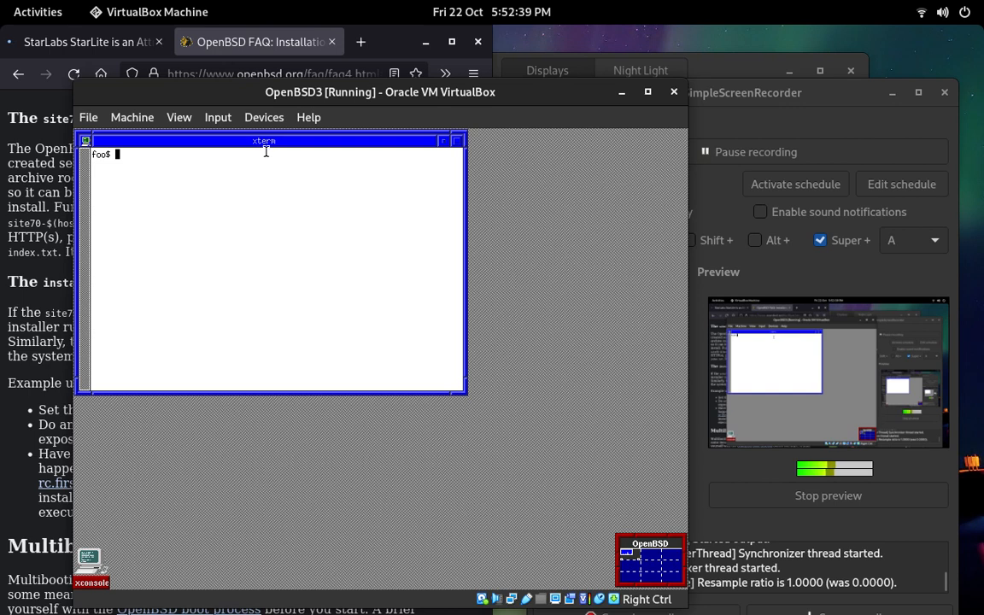
Step: Reposition the xterm window near the center of the OpenBSD desktop
drag(265, 141, 362, 168)
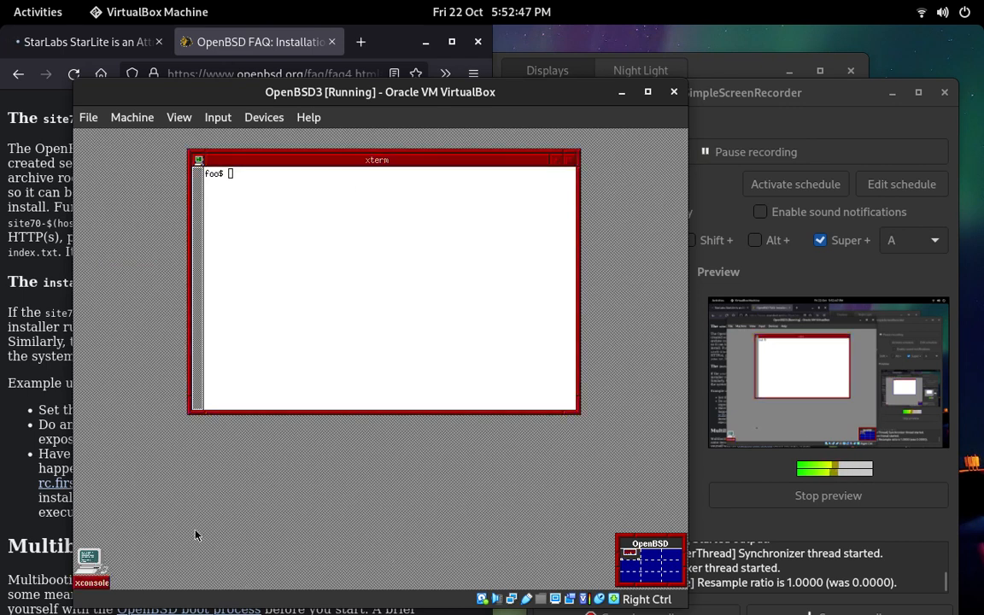
mouse_move(421, 156)
mouse_down()
mouse_move(436, 152)
mouse_move(432, 167)
mouse_up()
right_click(431, 169)
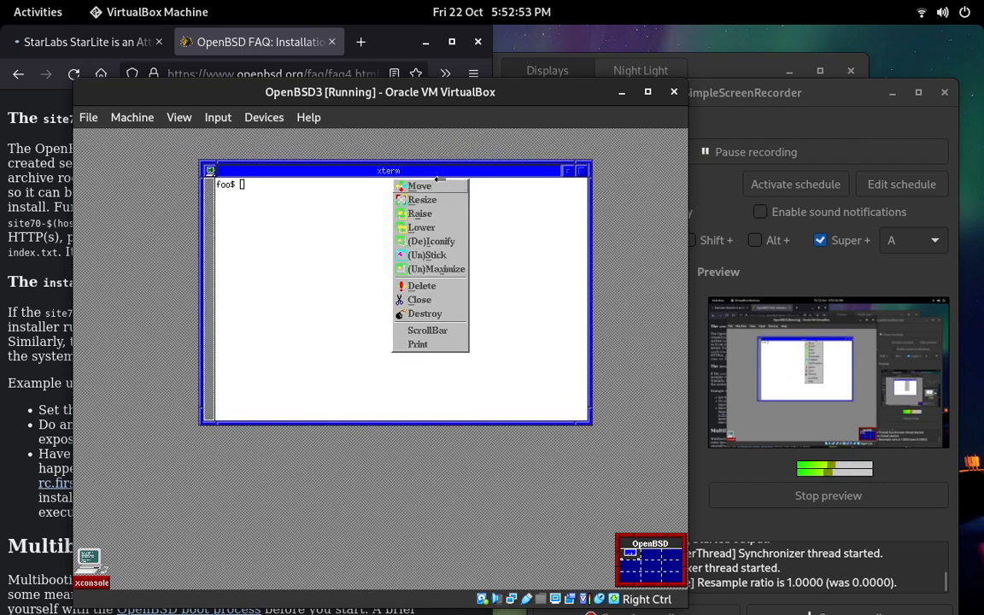
click(401, 185)
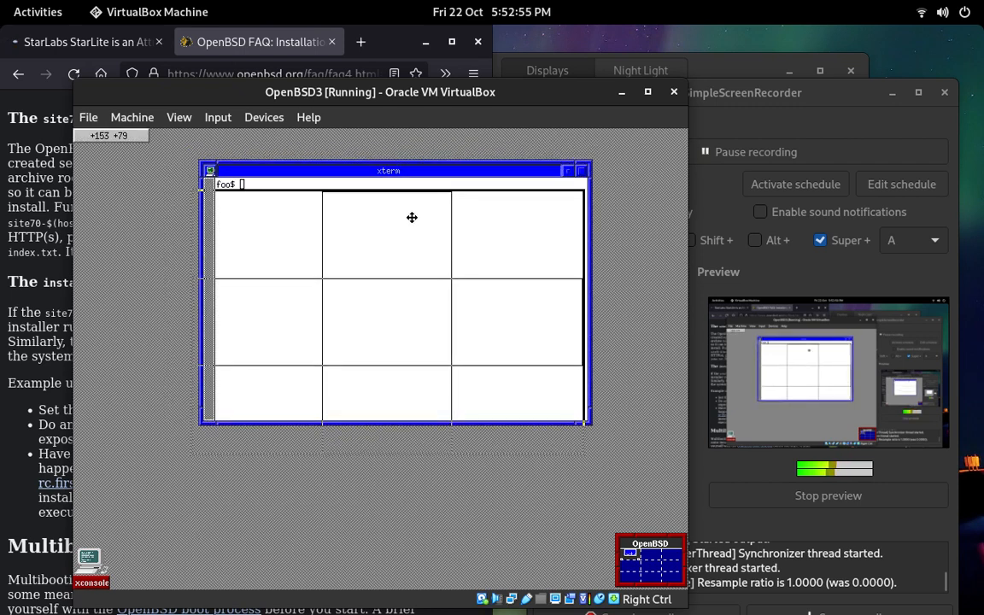
click(419, 216)
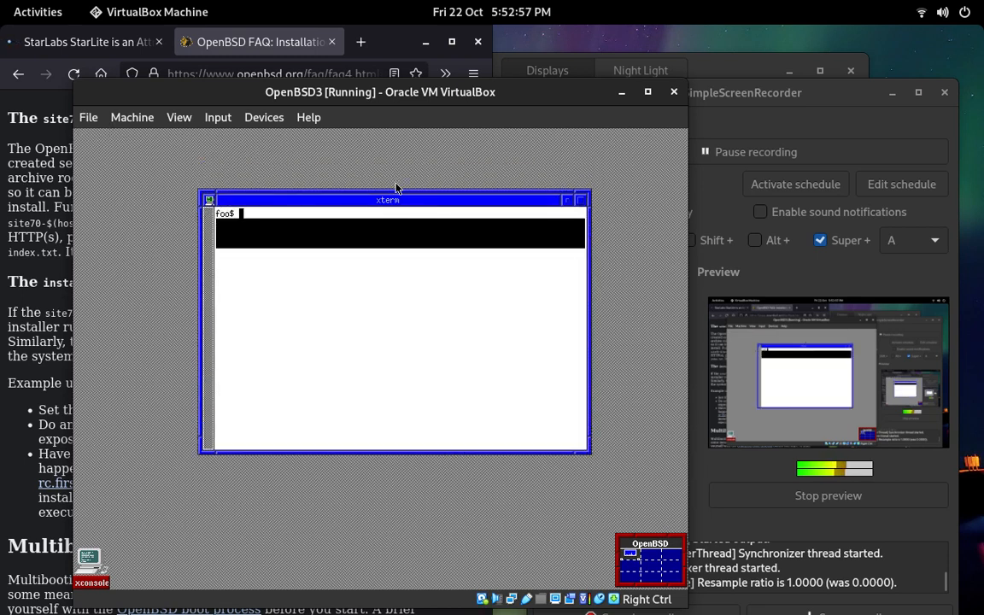
mouse_move(400, 205)
mouse_down()
mouse_move(388, 220)
mouse_move(409, 216)
mouse_up()
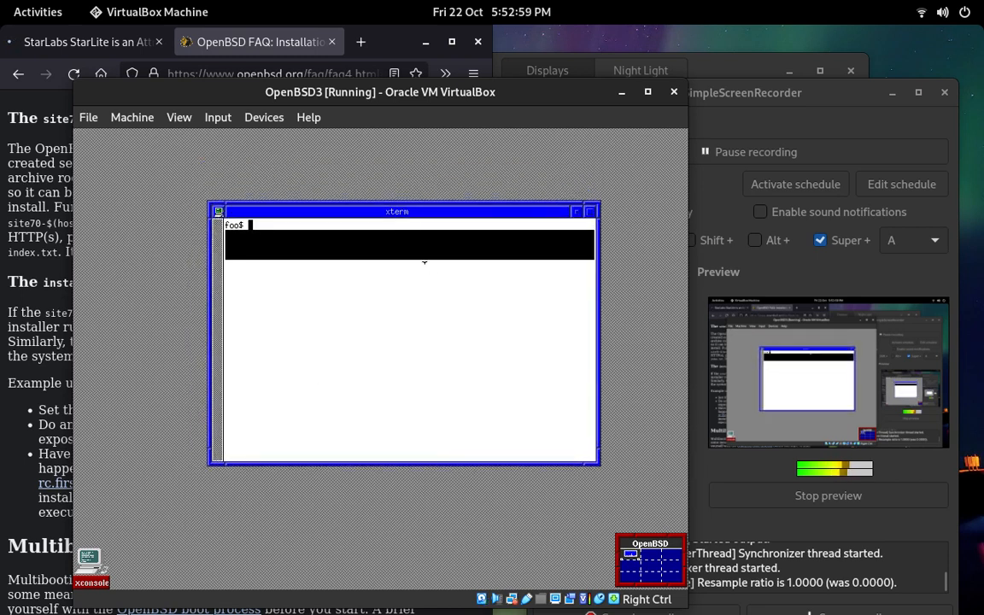
click(650, 561)
click(632, 553)
drag(359, 212, 345, 211)
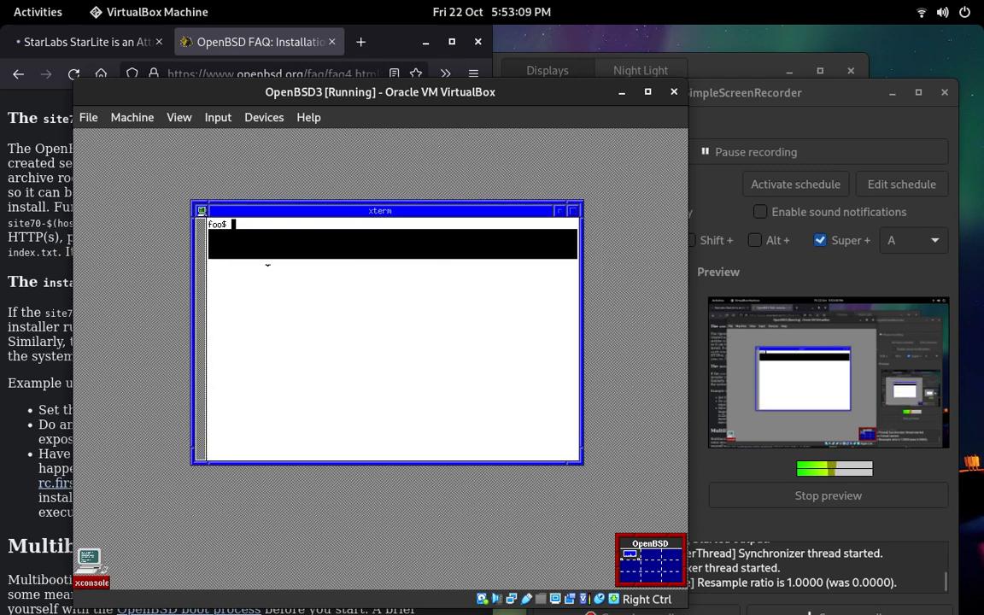
Step: Discard the pkgin entry at the xterm prompt and try to run the command root
text(pkgin)
key(BackSpace)
key(BackSpace)
key(BackSpace)
key(BackSpace)
key(BackSpace)
text(root)
key(Return)
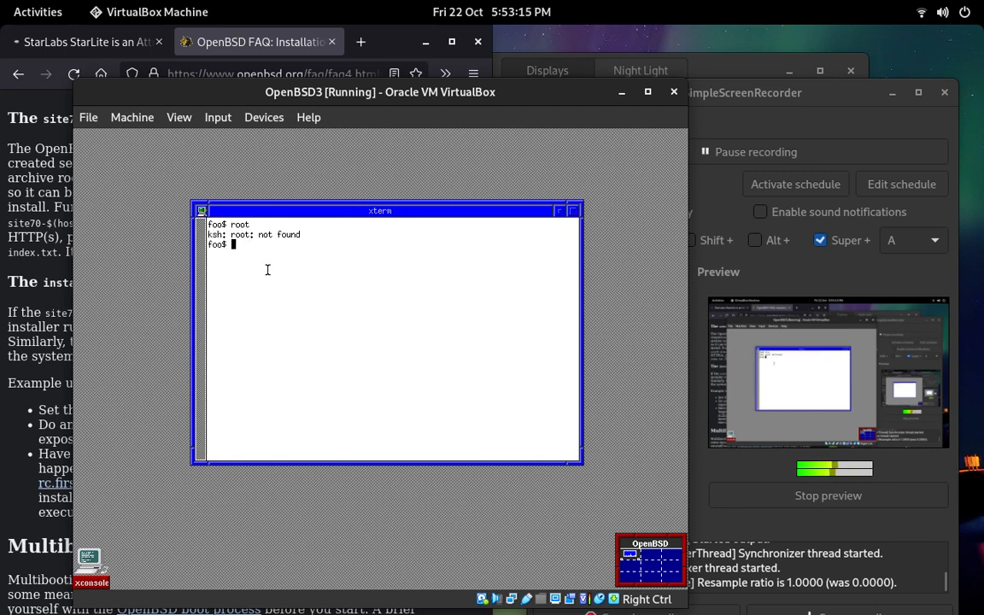
Step: Switch to the root account in the xterm shell with su - and enter the root password
text(su -)
key(Return)
key(Return)
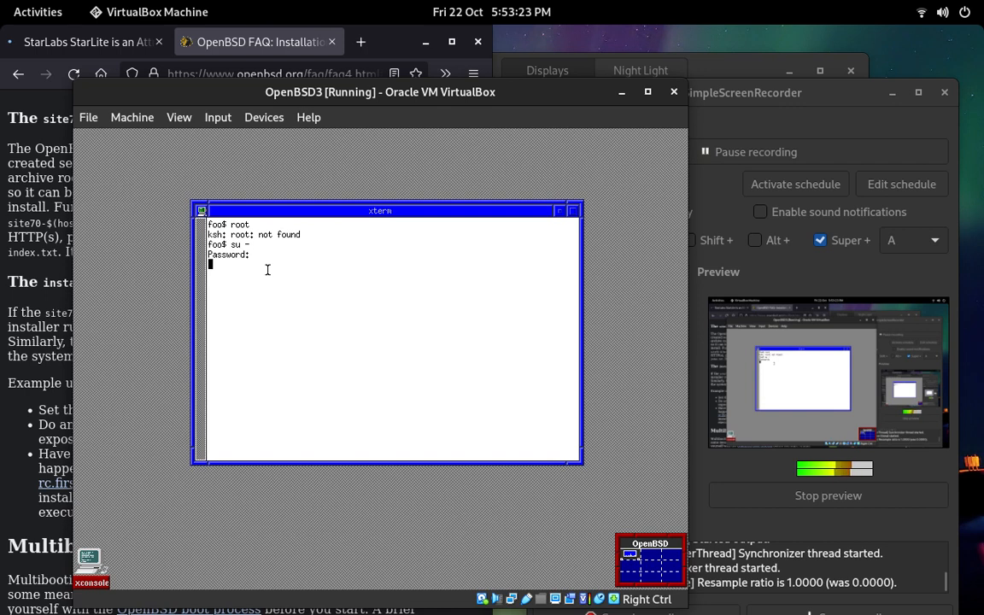
Step: Try to install Firefox from the root shell by running pkgin install firefox
text(pk)
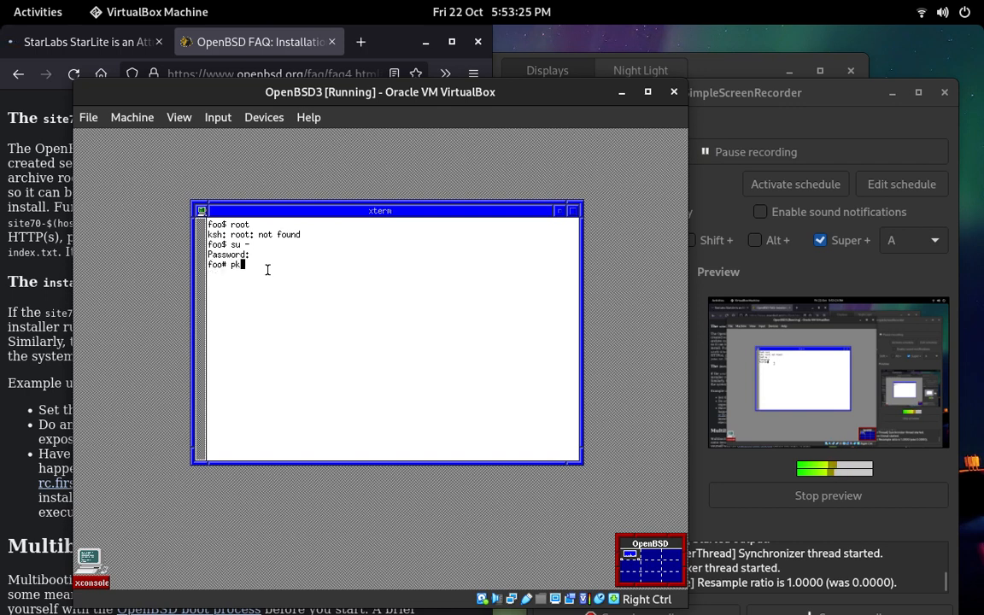
text(gin install firefox)
key(Return)
Step: Try to install Firefox from the root shell by running pkg install firefox
text(pkg install fir)
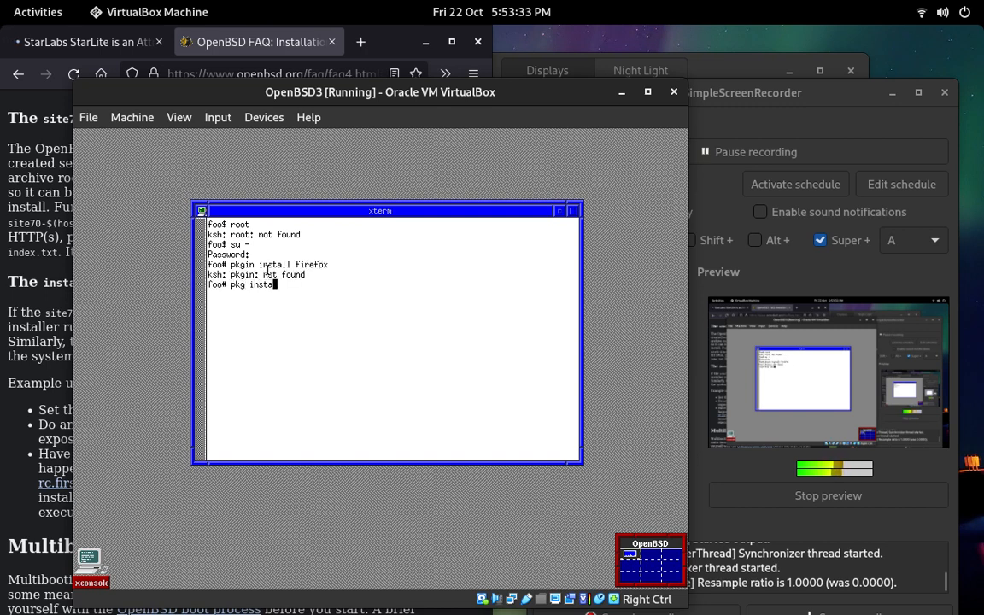
text(efox)
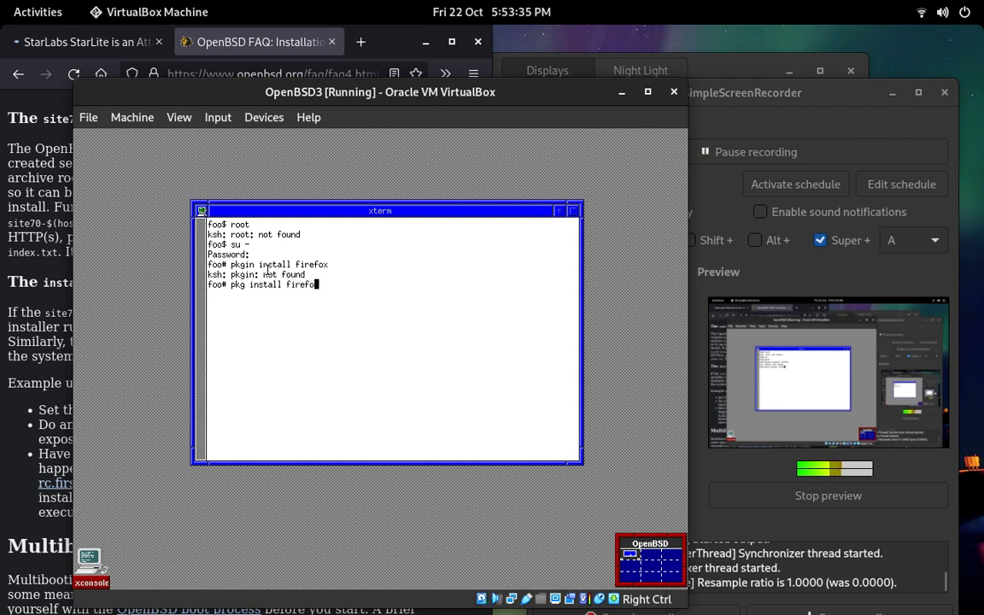
key(Return)
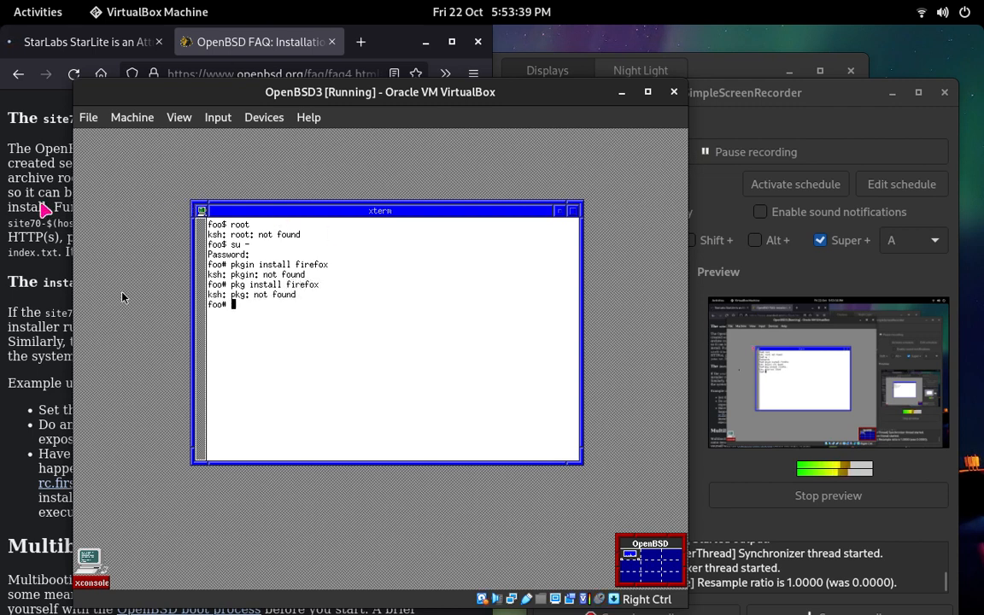
Step: Switch to the host's Firefox browser and search the web for openbsd install firefox in a new tab
click(37, 184)
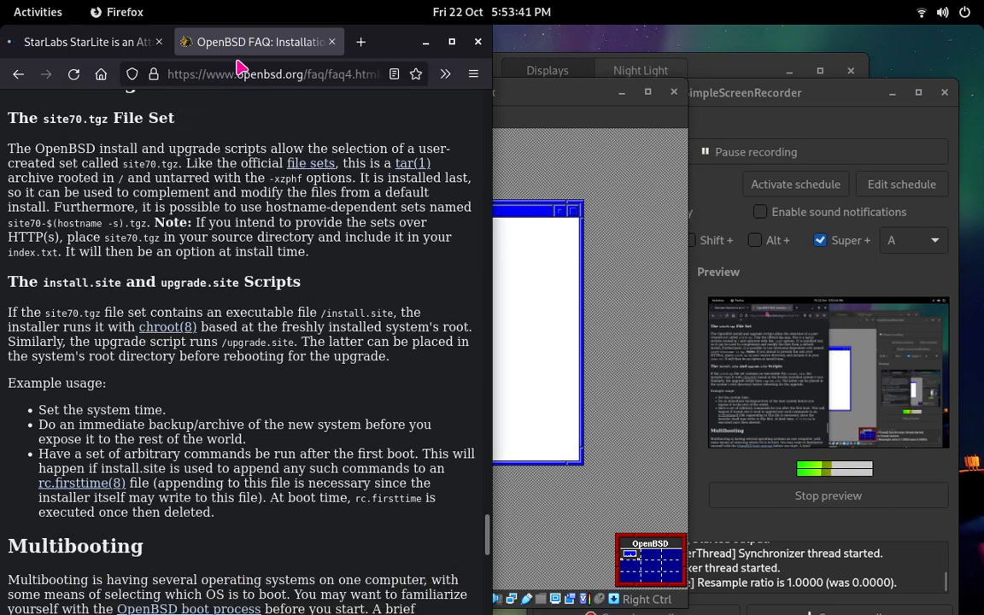
click(361, 47)
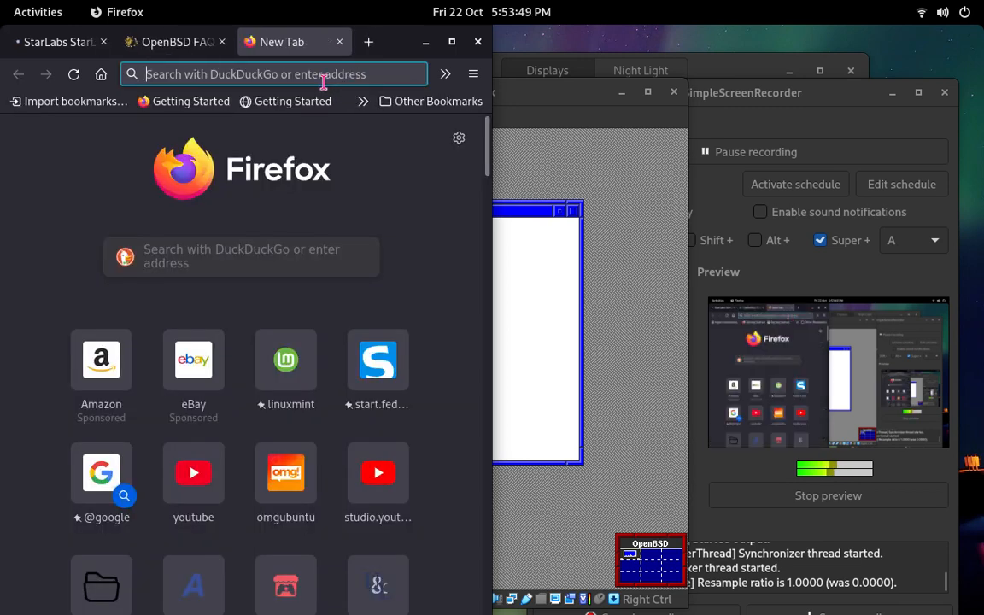
click(323, 77)
text(openb)
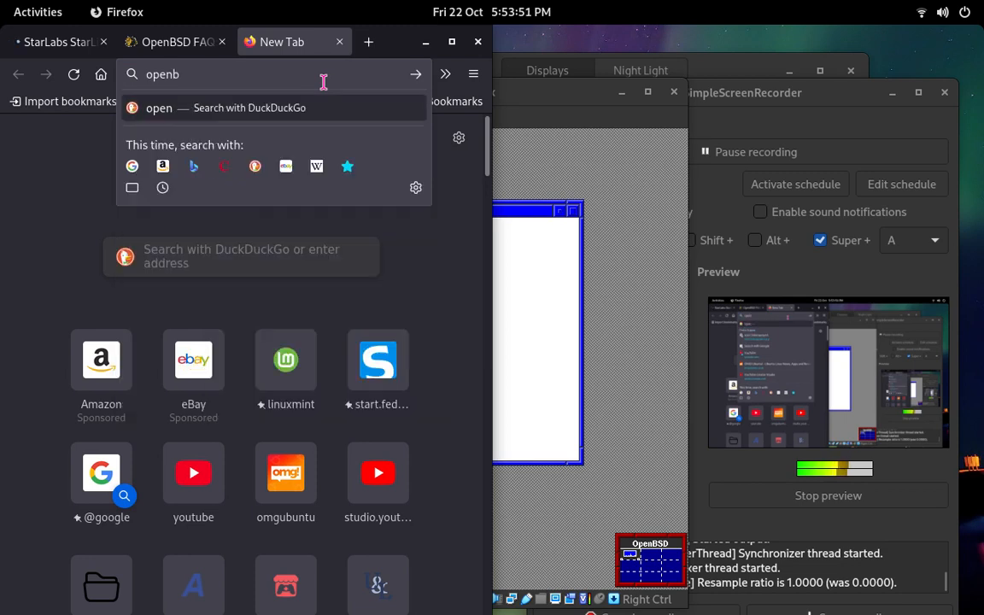
text(sd insta)
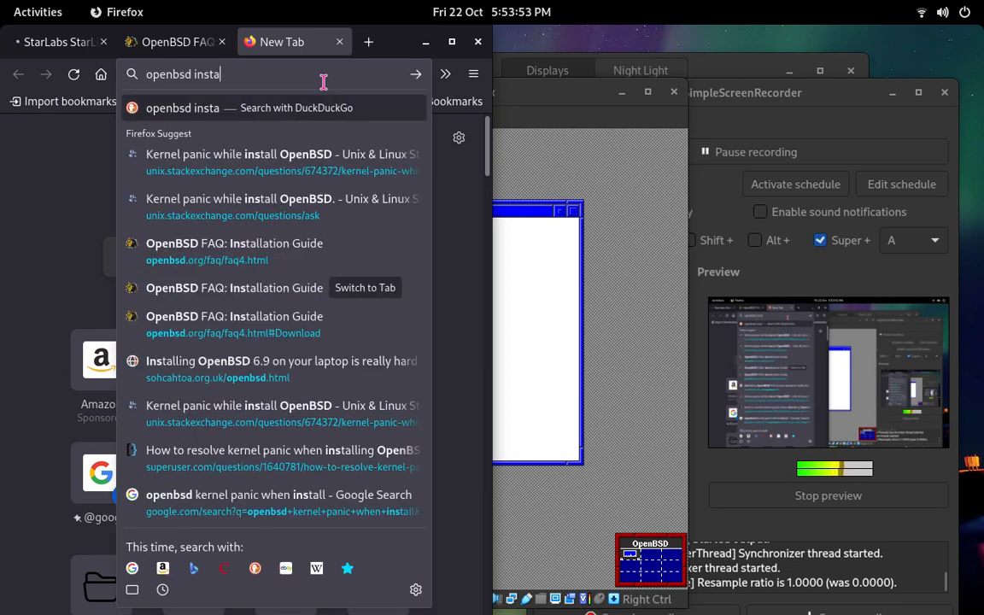
text(ll firefox)
key(Return)
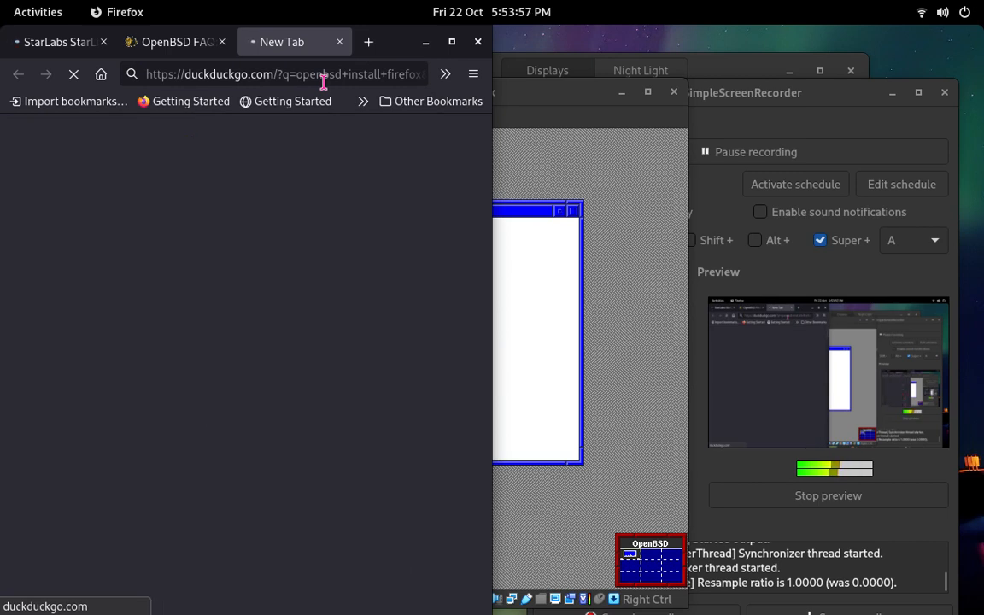
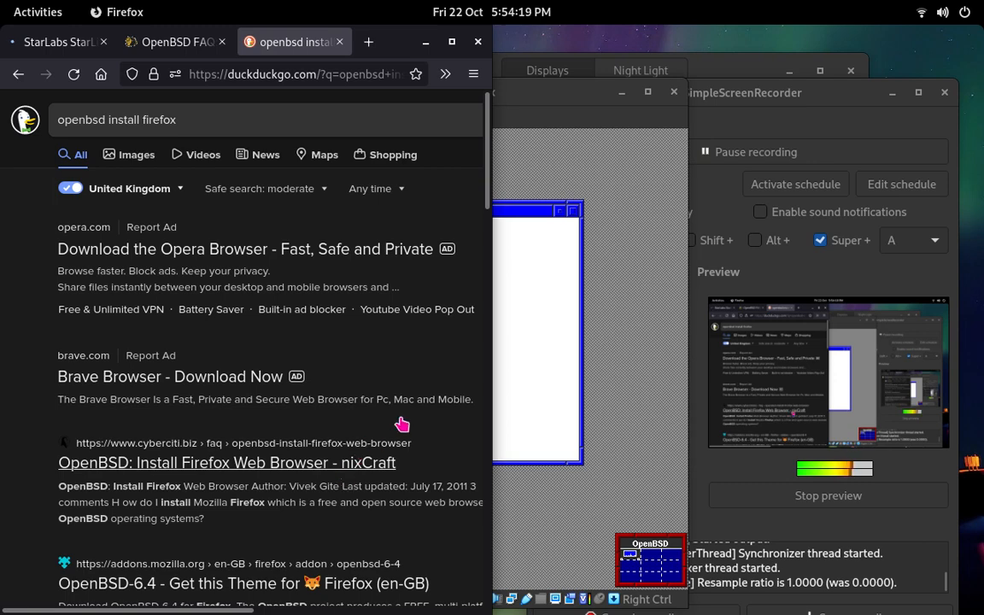
Step: Open the nixCraft article on installing the Firefox web browser in OpenBSD and read its installation and start commands
click(323, 468)
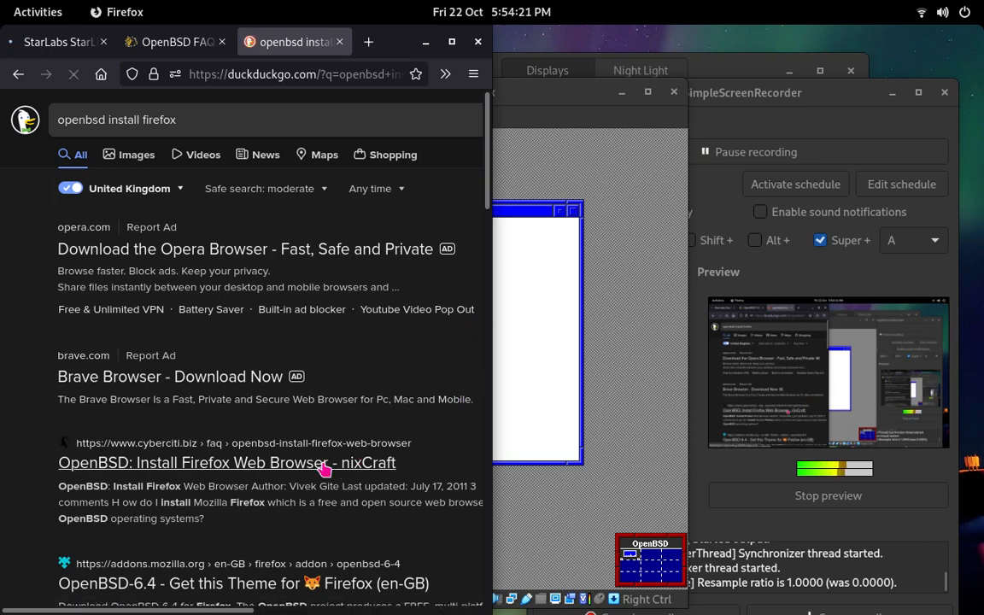
scroll(270, 417, down, 7)
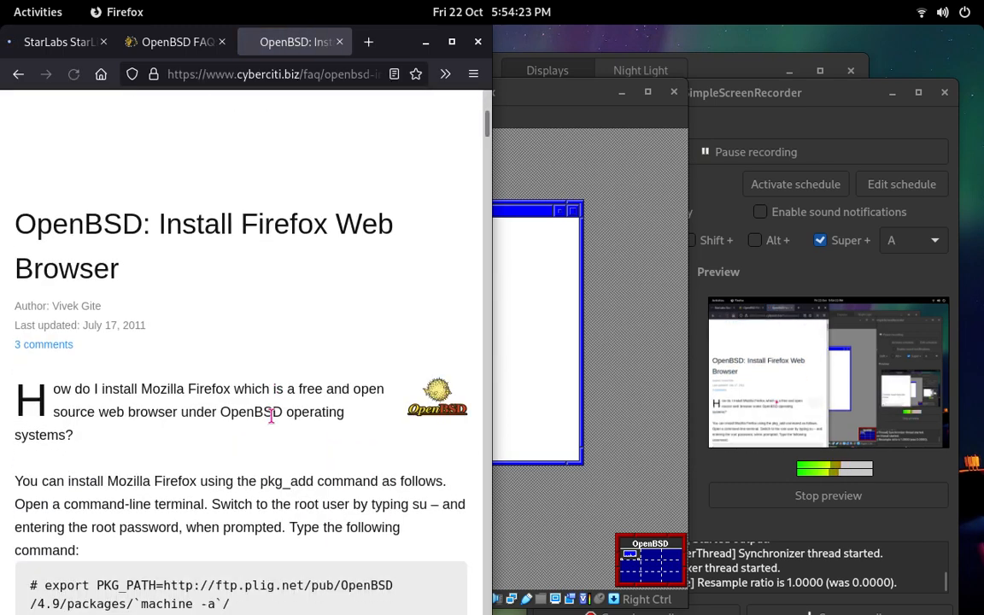
scroll(144, 333, down, 1)
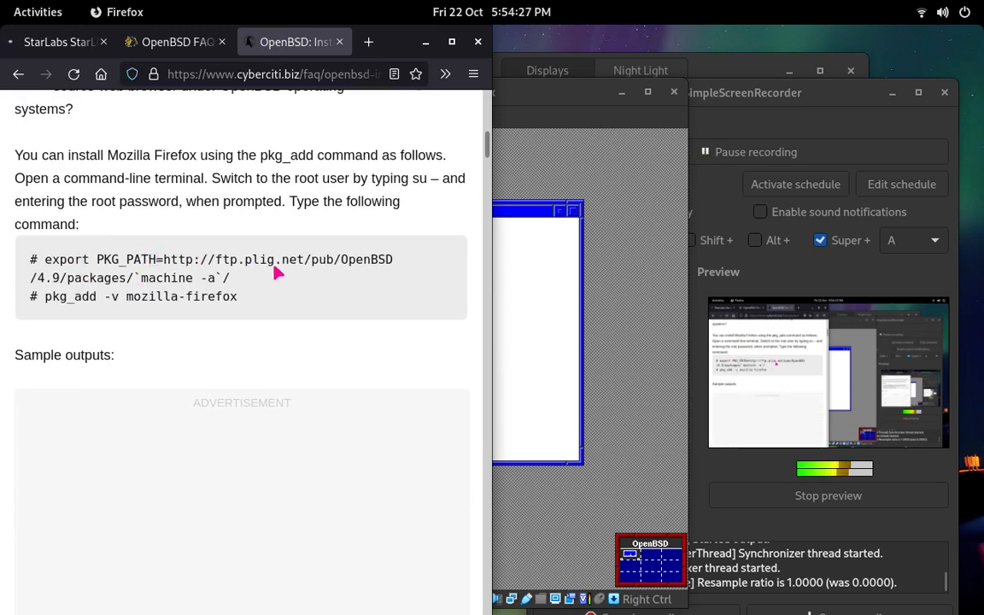
scroll(276, 272, down, 10)
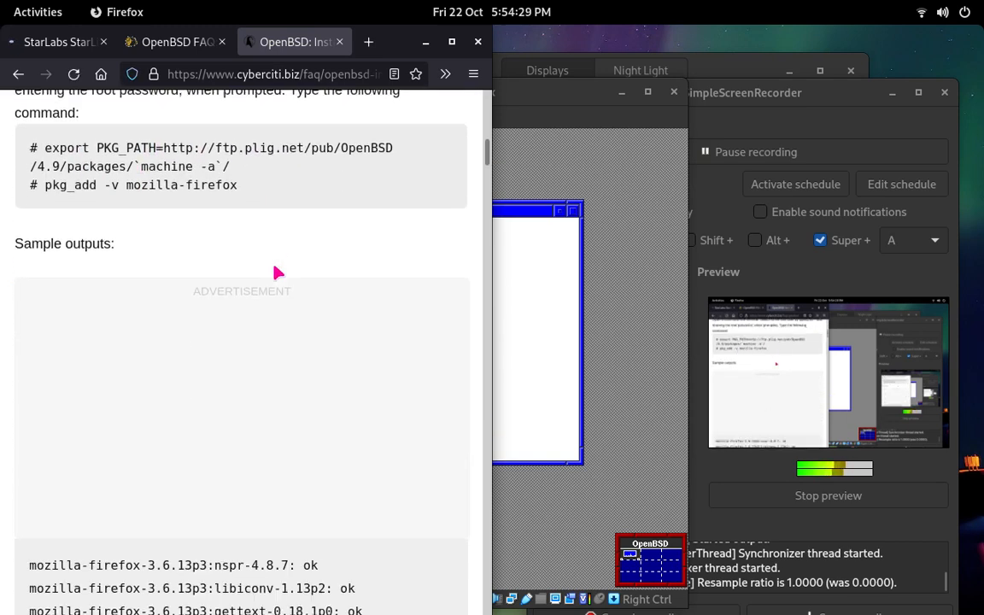
scroll(275, 266, down, 10)
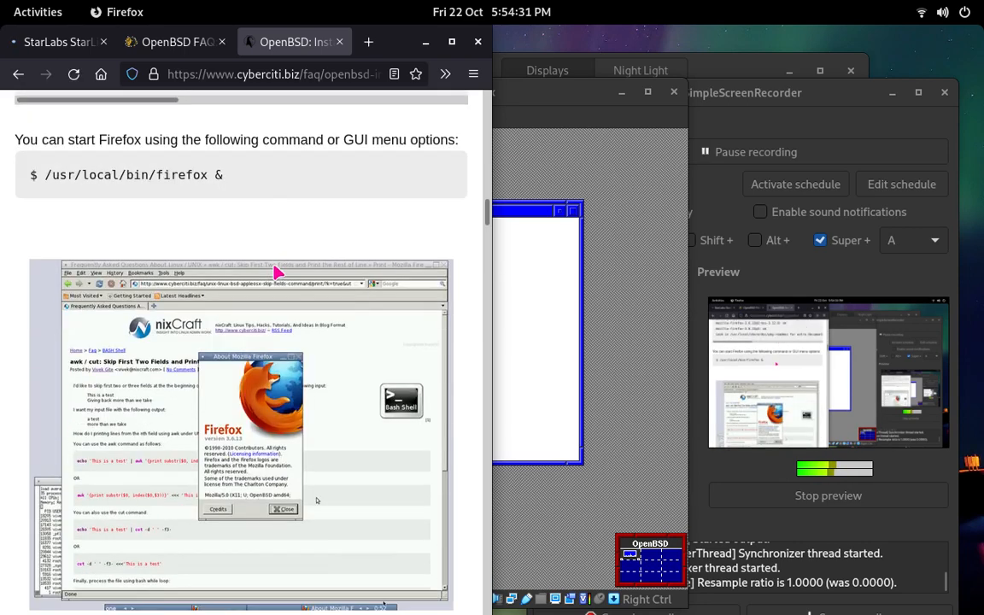
scroll(276, 273, up, 2)
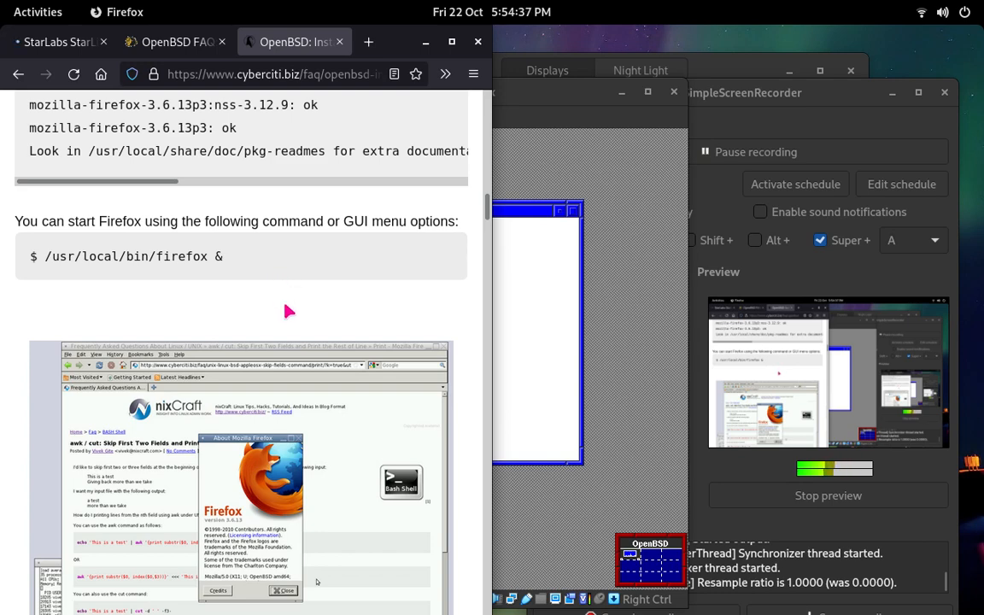
scroll(288, 310, down, 15)
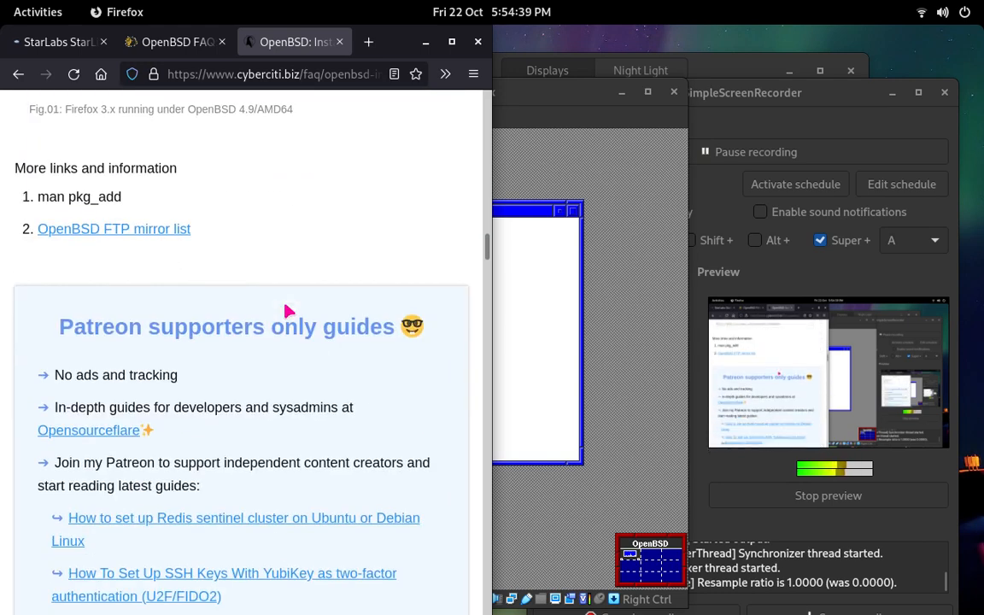
scroll(288, 310, up, 20)
scroll(286, 306, up, 5)
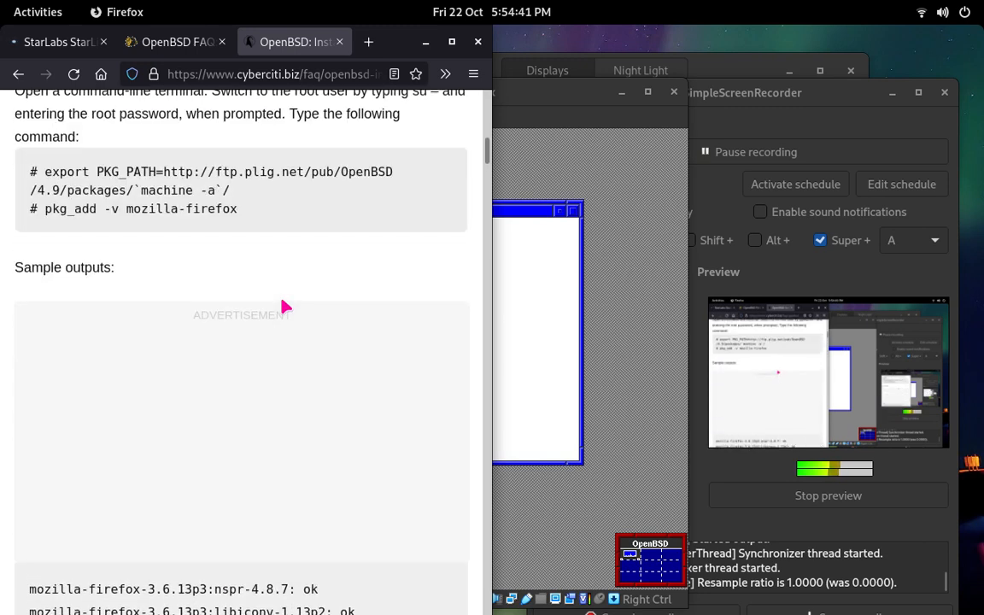
scroll(286, 307, down, 1)
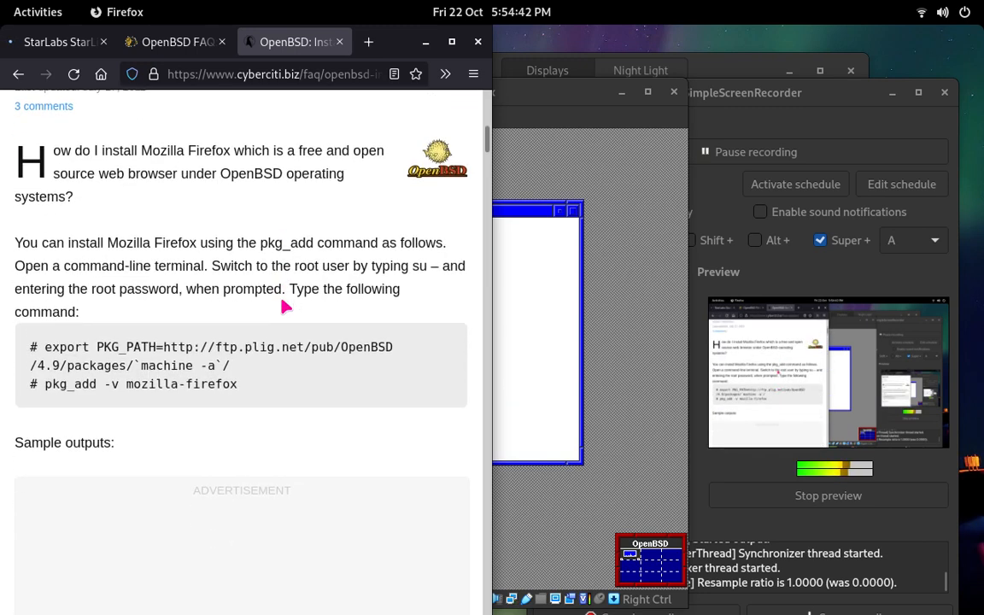
Step: Switch to the OpenBSD3 virtual machine and move its window beside the article so the commands stay readable
click(525, 327)
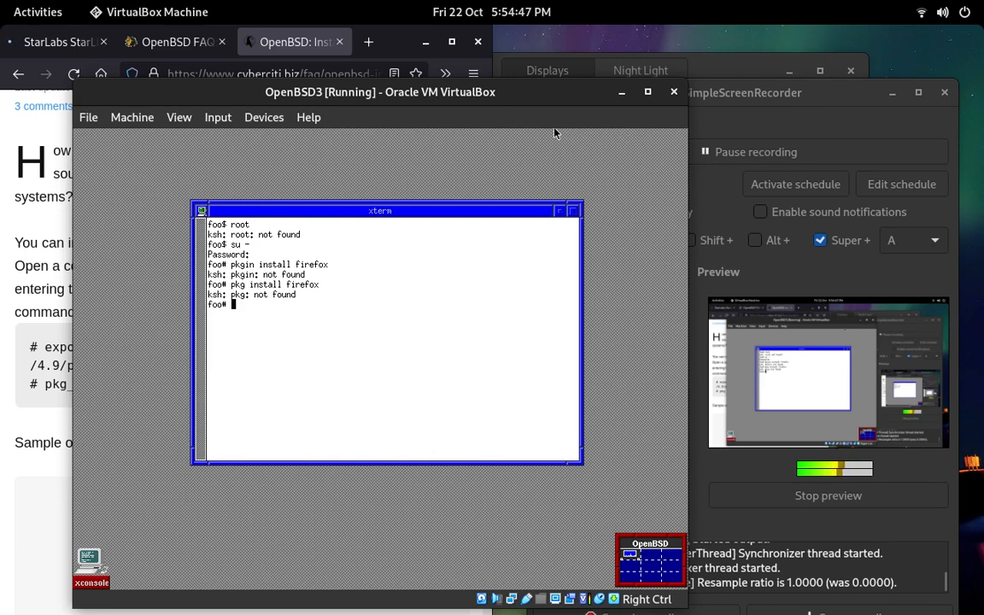
drag(421, 95, 861, 90)
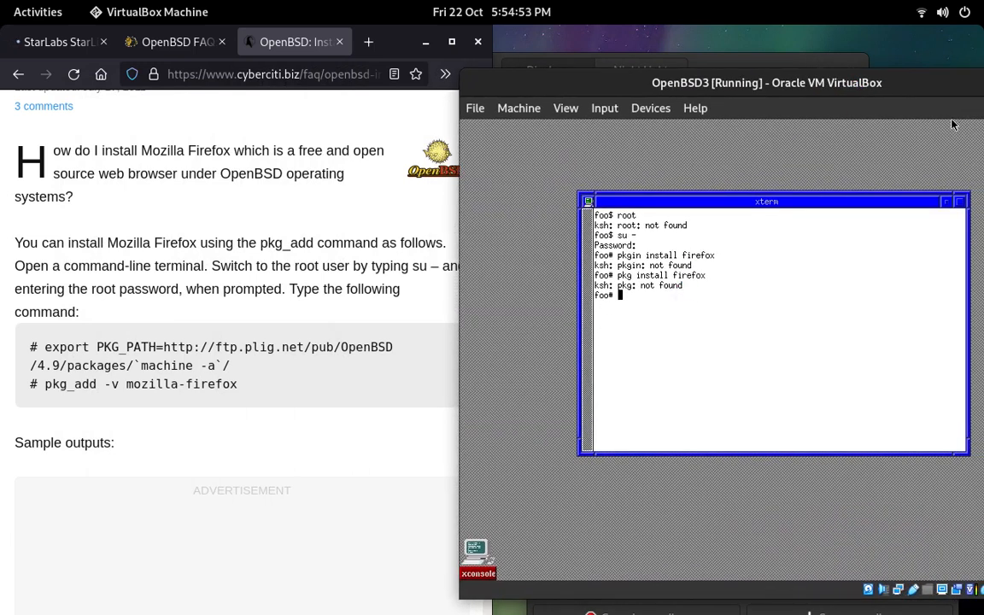
text(export PKG_P)
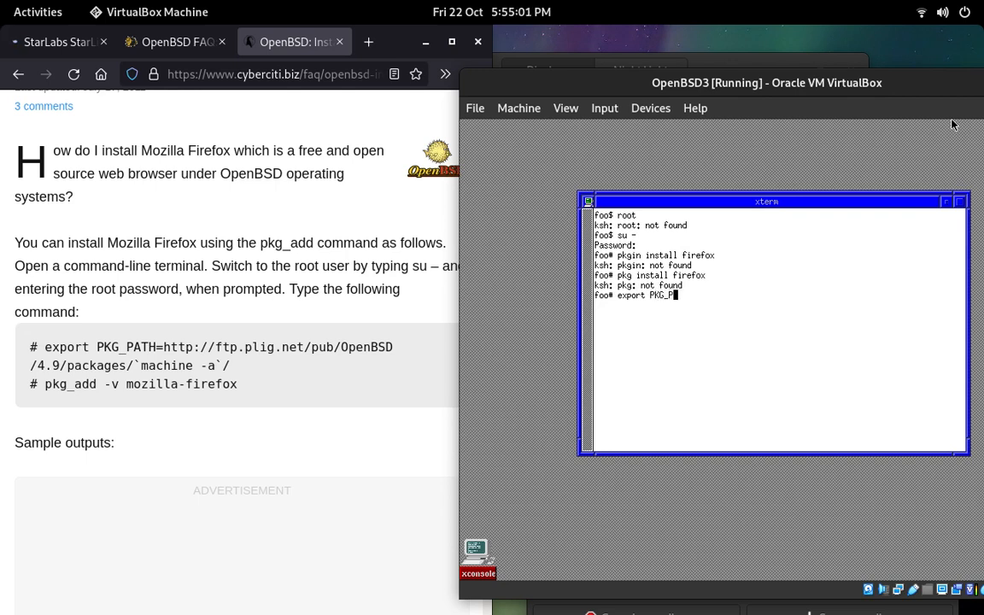
text(ATH=http://ftp)
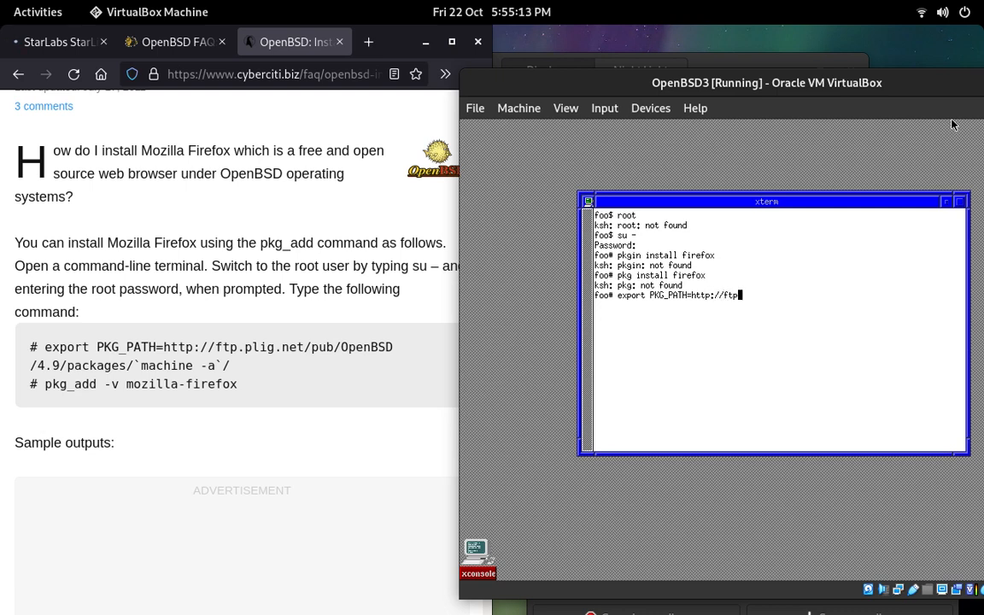
text(.plig.net/pub/open)
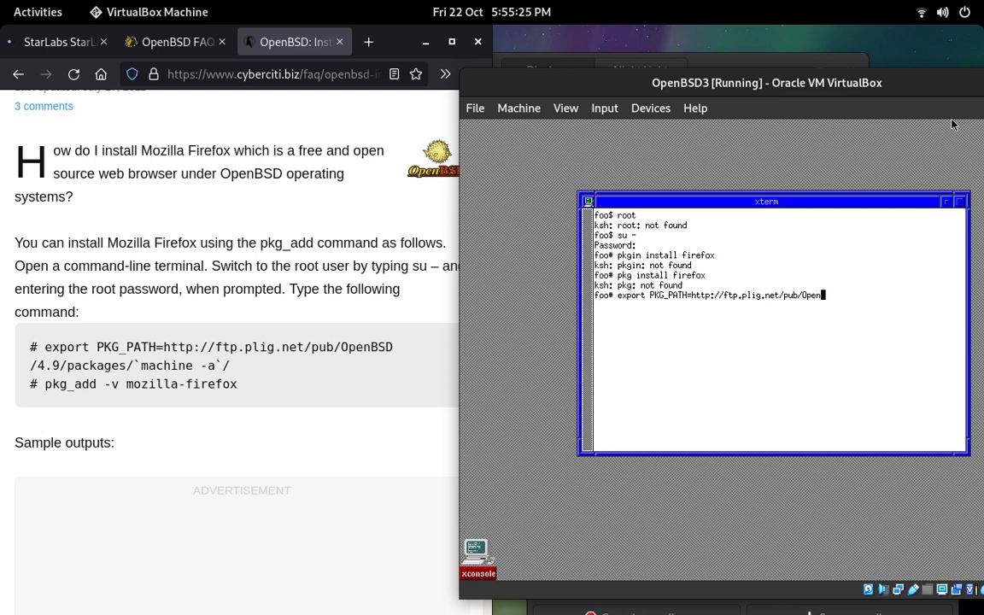
text(BSD)
key(Return)
text(export PKG)
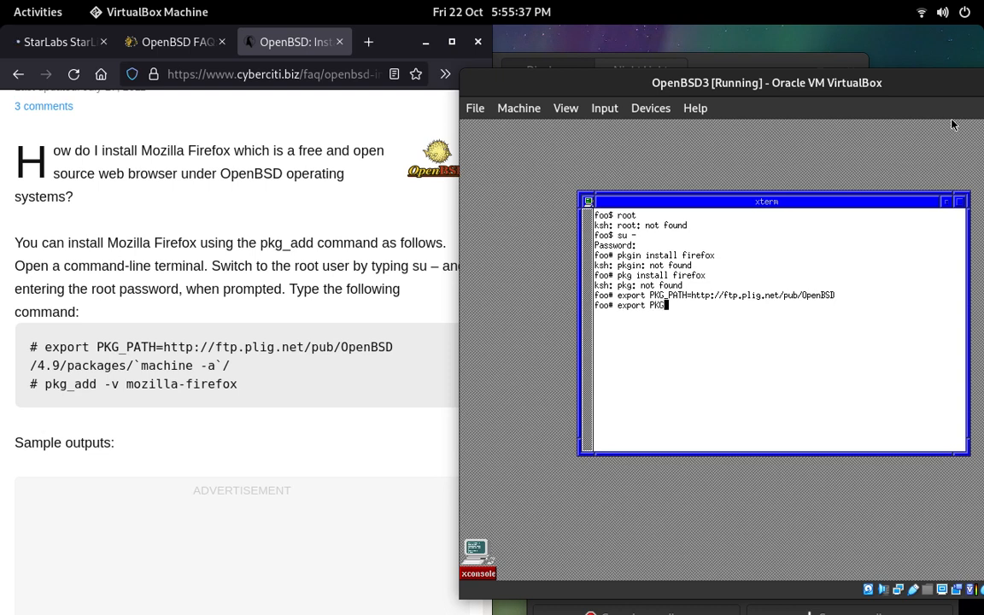
text(_PATH=http://ftp)
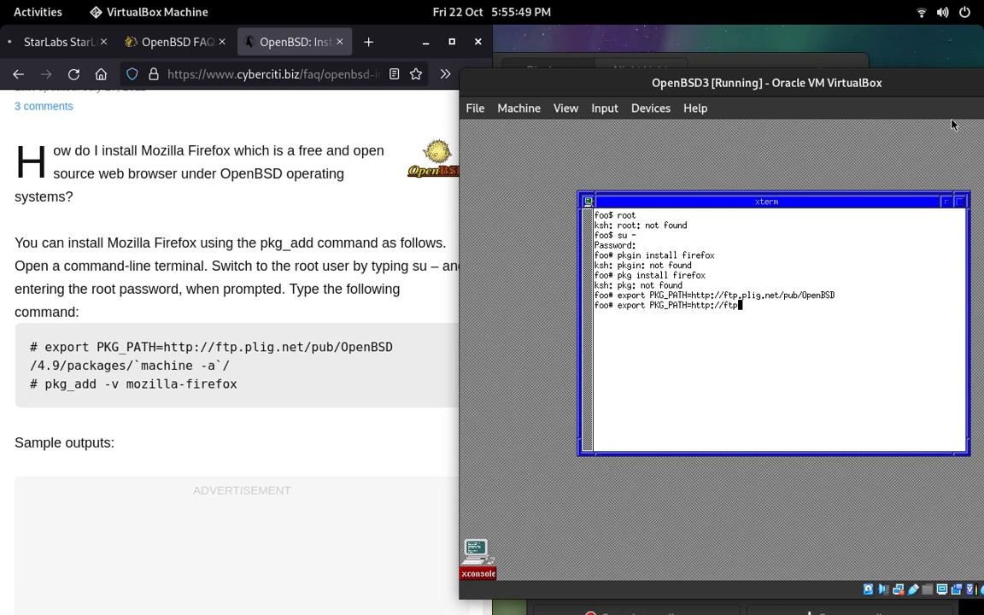
text(.plig.net/pub/)
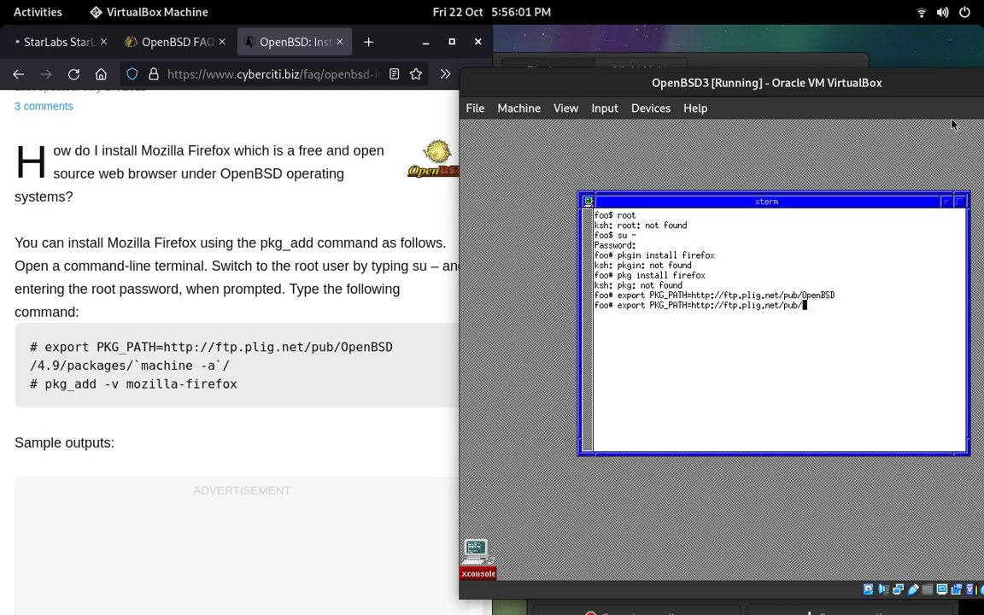
text(OpenBSD/4.9/pac)
text(kages)
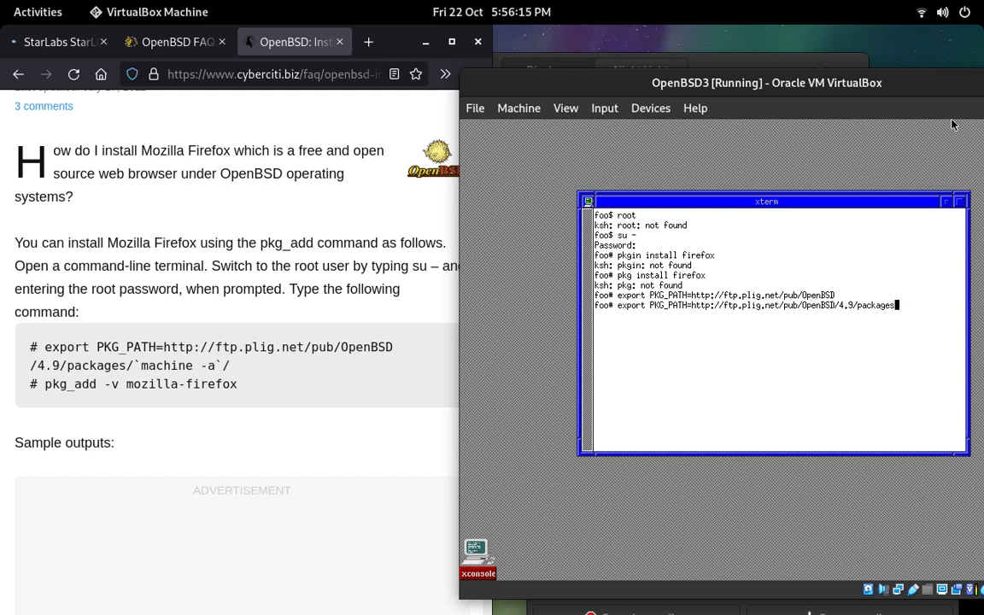
text(/OpenBSD/4.9/packages/`machine -a`)
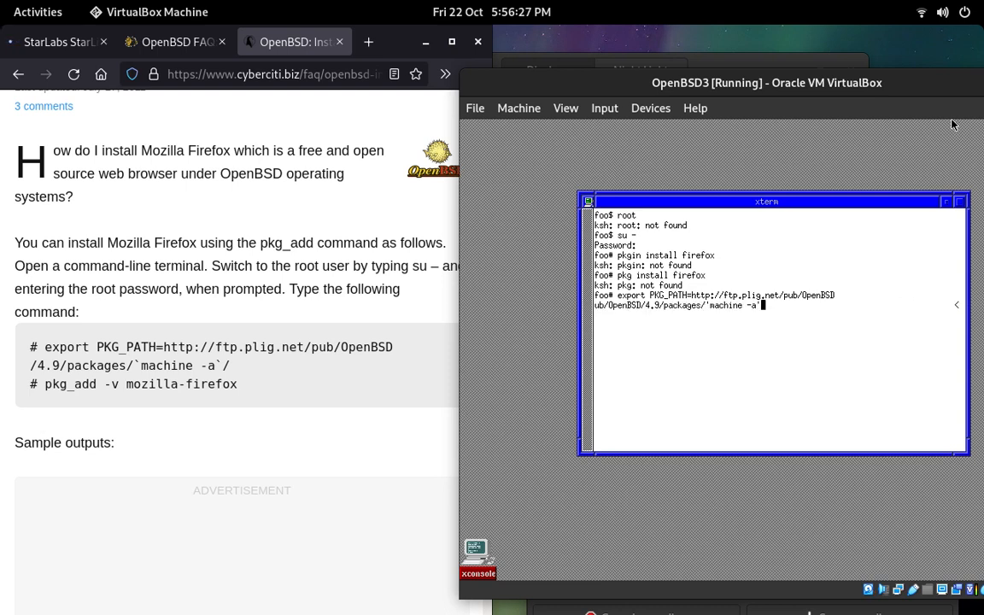
key(BackSpace)
text(')
key(Return)
Step: Try to install Firefox from the root shell by running pkg_add -v mozilla-firefox
text(pkg_add -v mozilla-firefox)
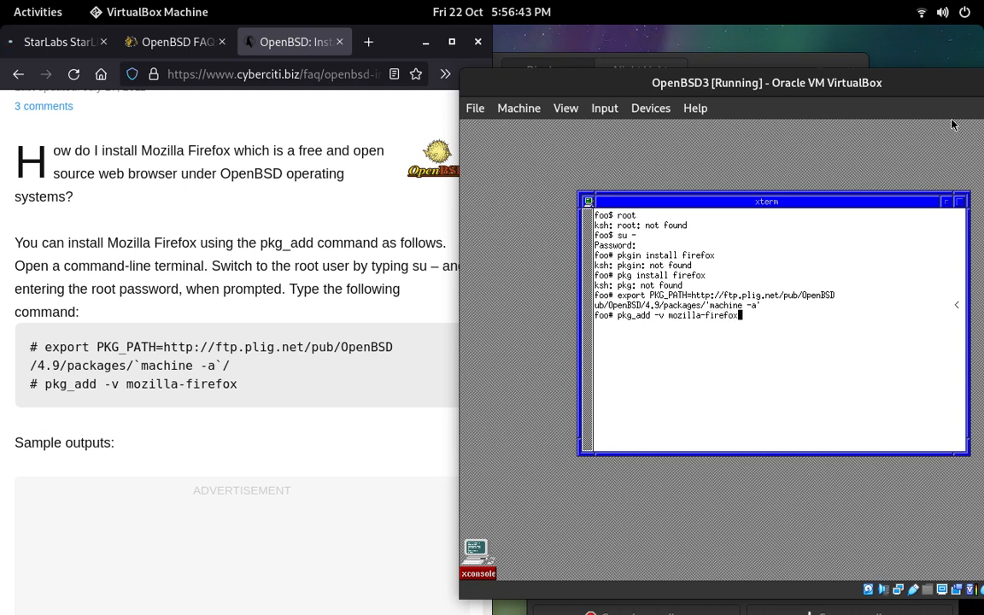
key(Return)
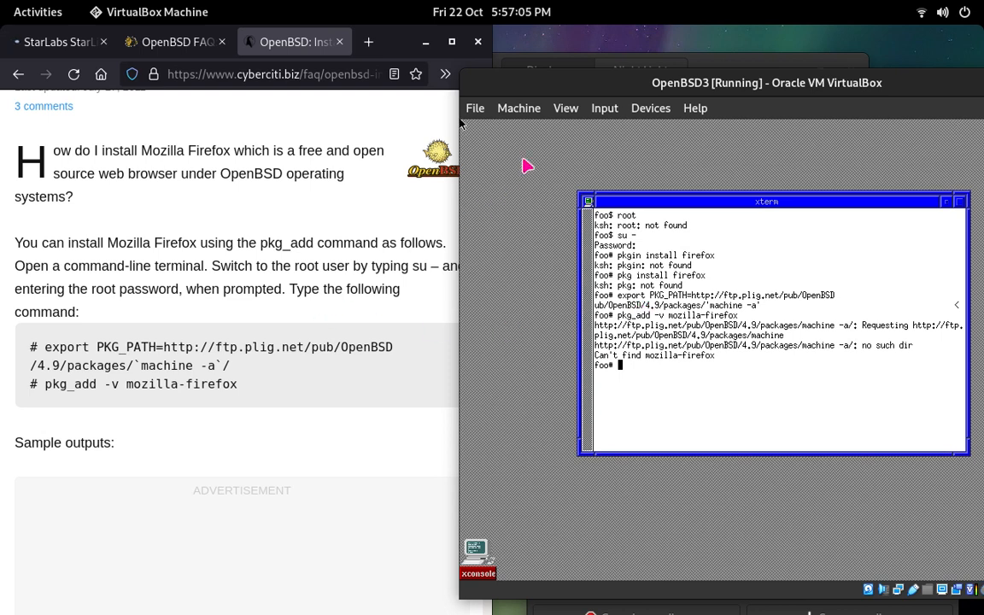
click(515, 111)
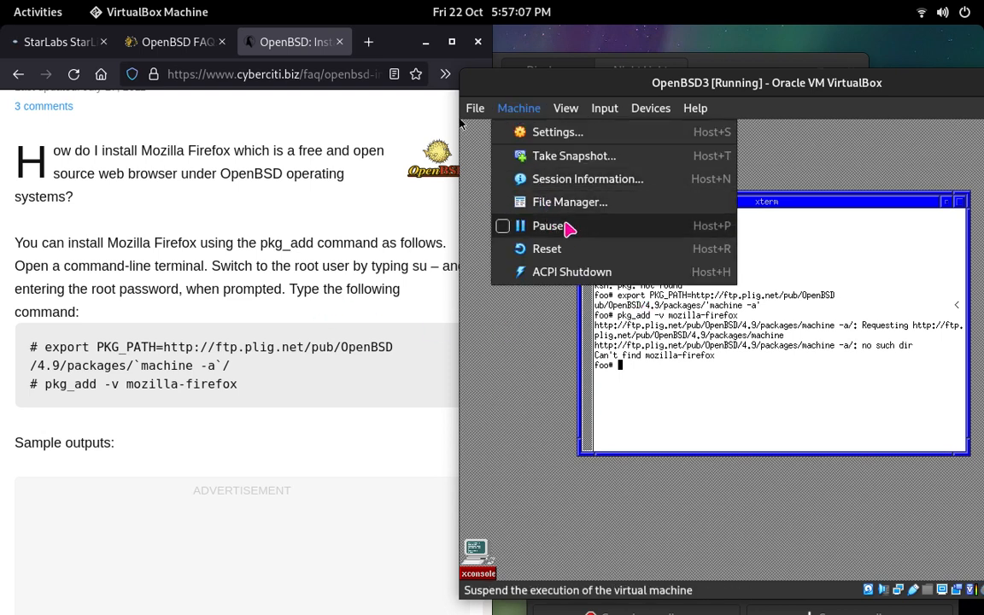
mouse_move(579, 111)
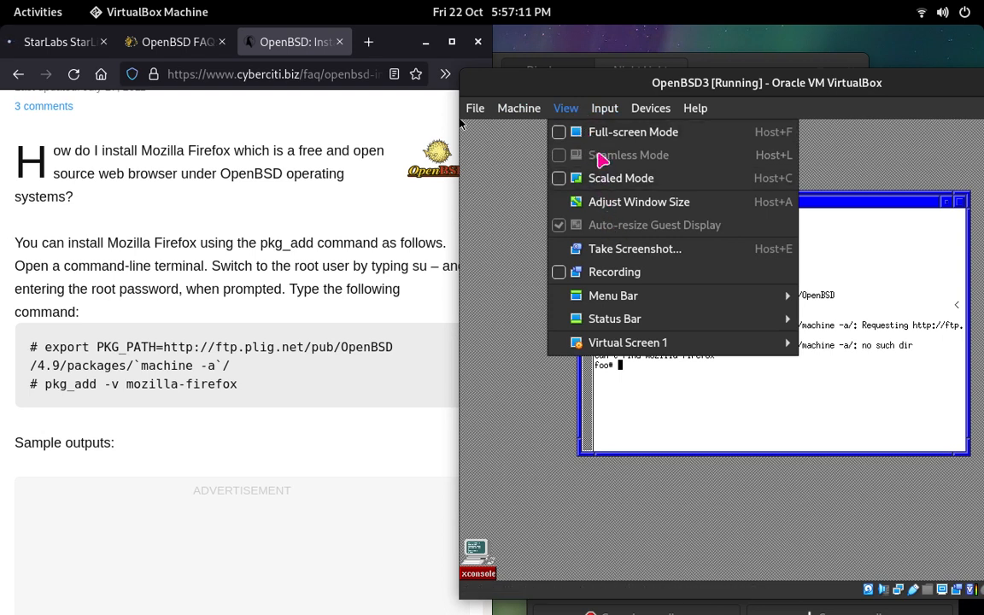
mouse_move(628, 113)
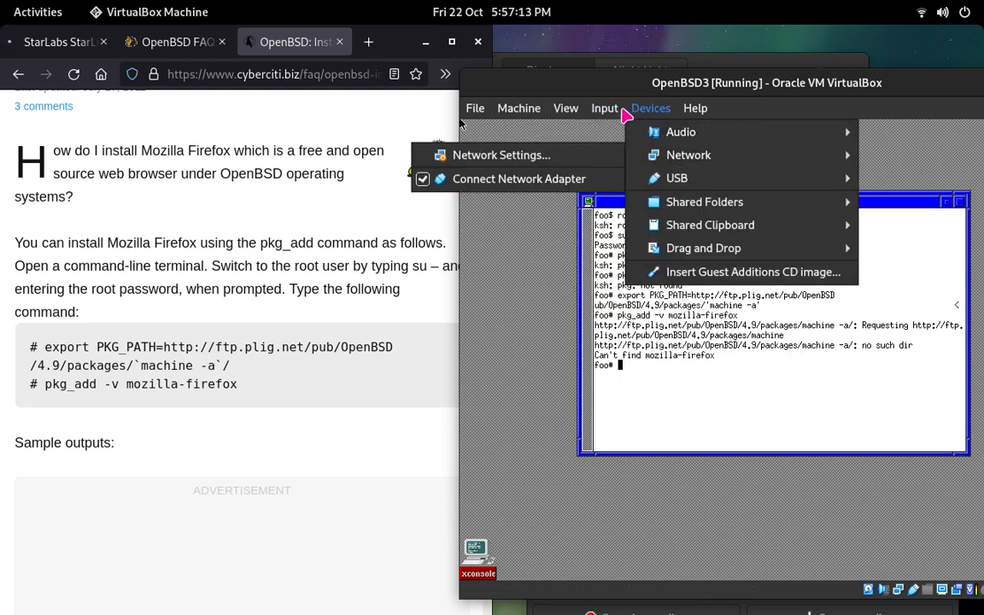
click(210, 209)
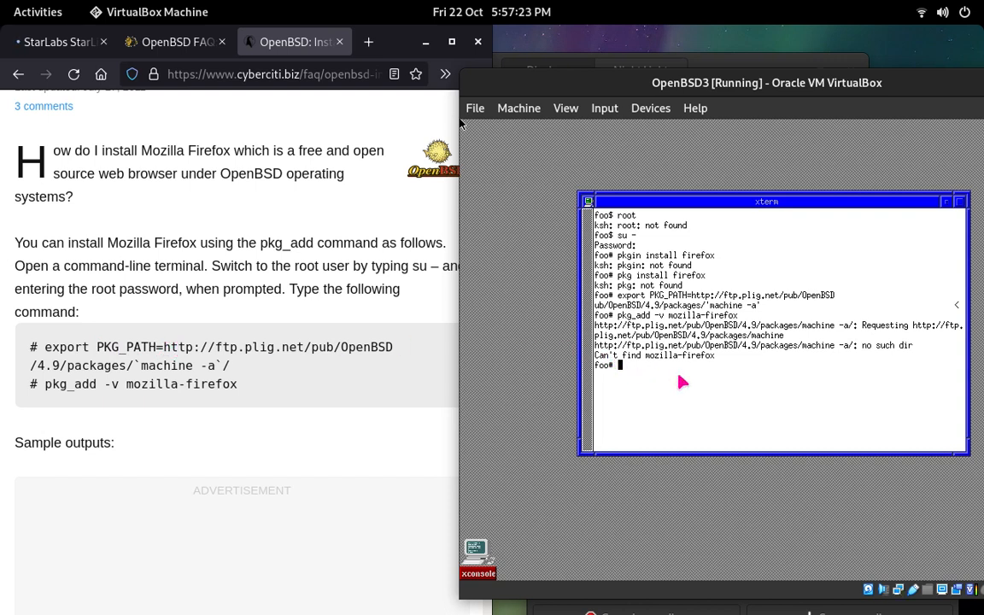
text(export PKG_PATH=http://ftp.p)
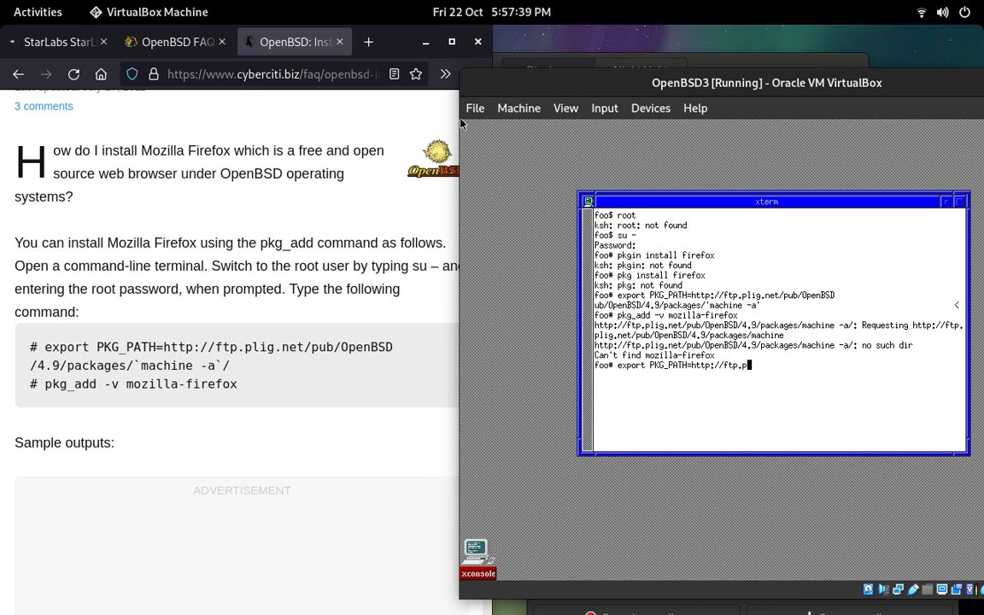
text(lig.net/pub/OpenBSD)
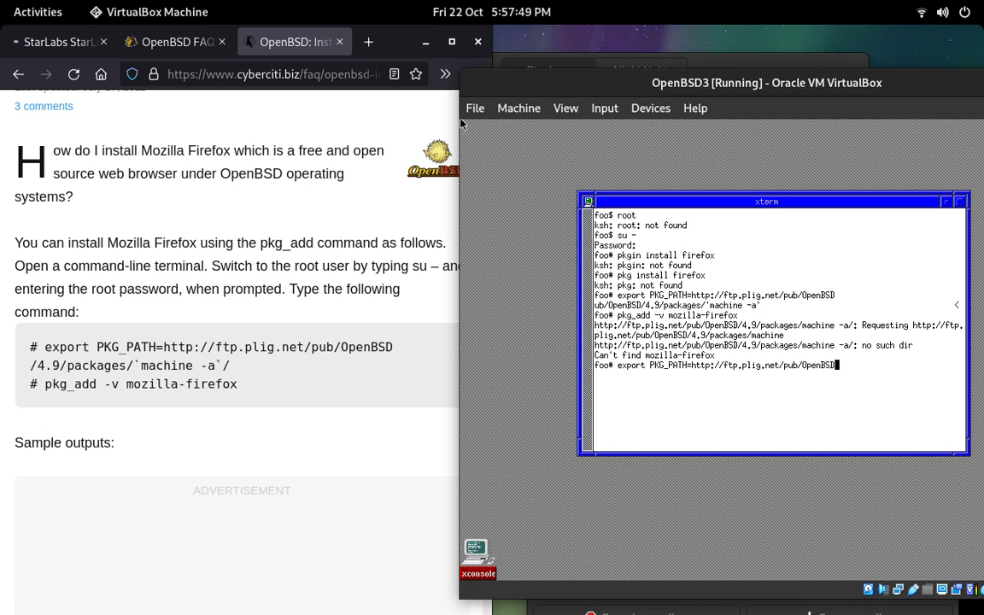
text(/4.9/packages)
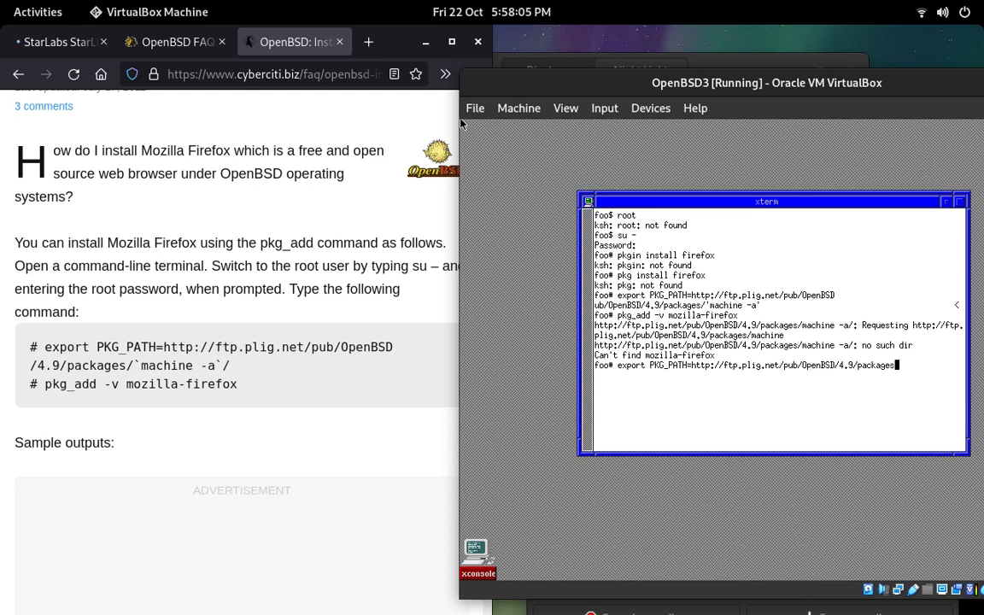
text(/)
text(`)
text(machine)
text( -a')
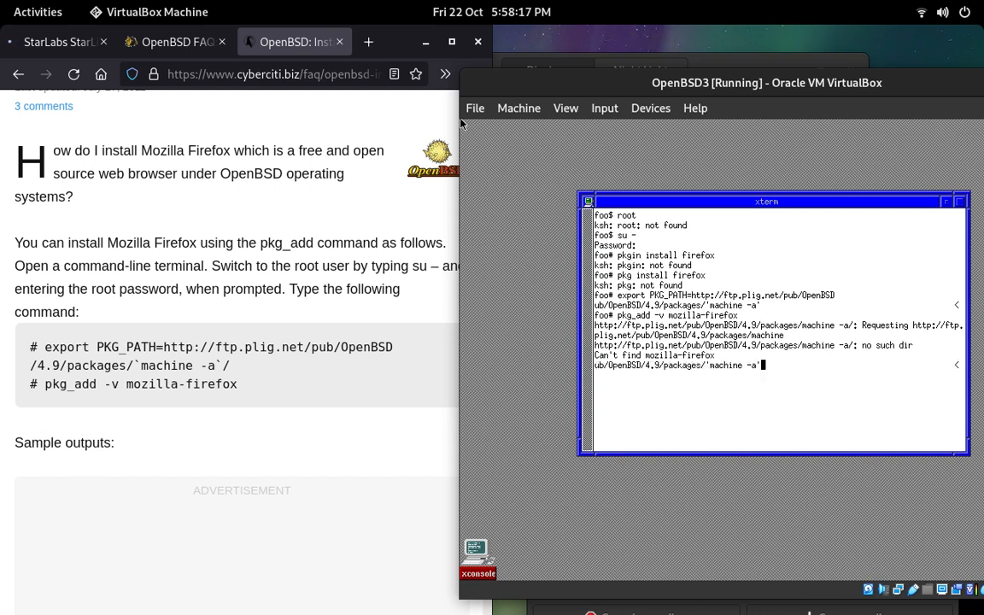
text(/)
key(Return)
Step: Try the Firefox installation again with the re-exported package path by running pkg_add -v mozilla-firefox
text(pkg_add)
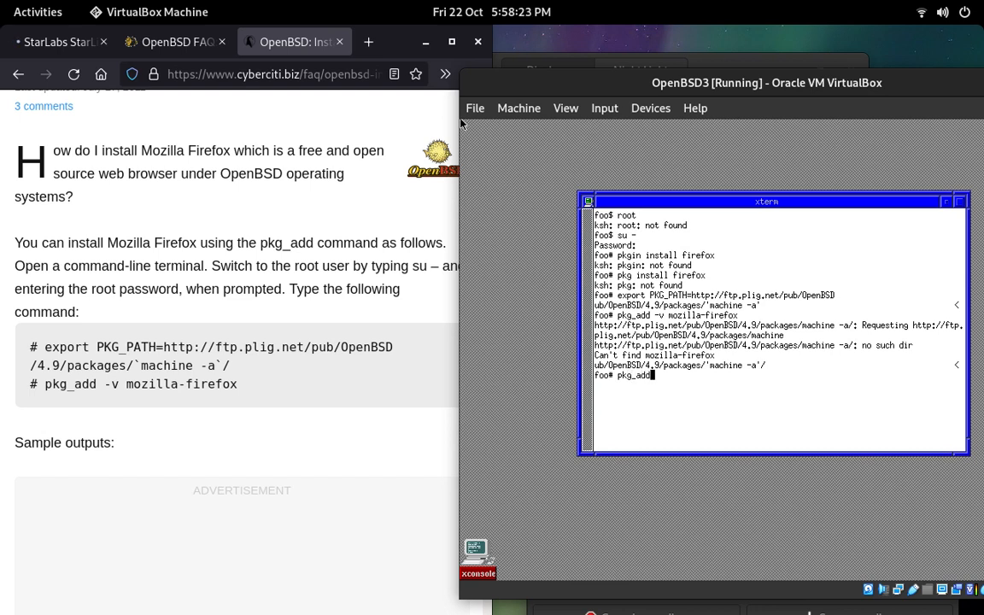
text( -v mo)
text(zilla)
text(-firefoxx)
key(BackSpace)
key(Return)
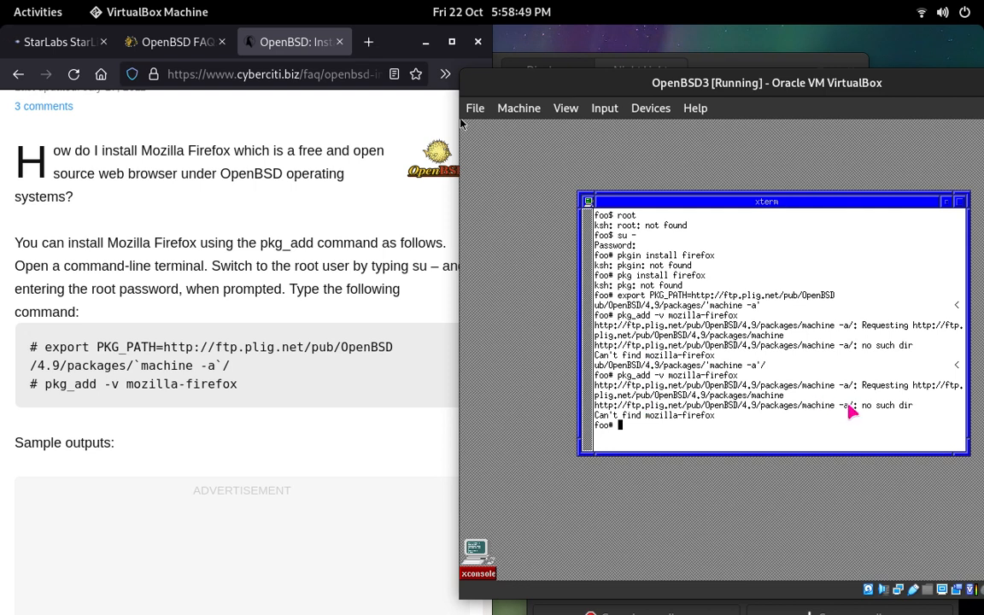
click(466, 126)
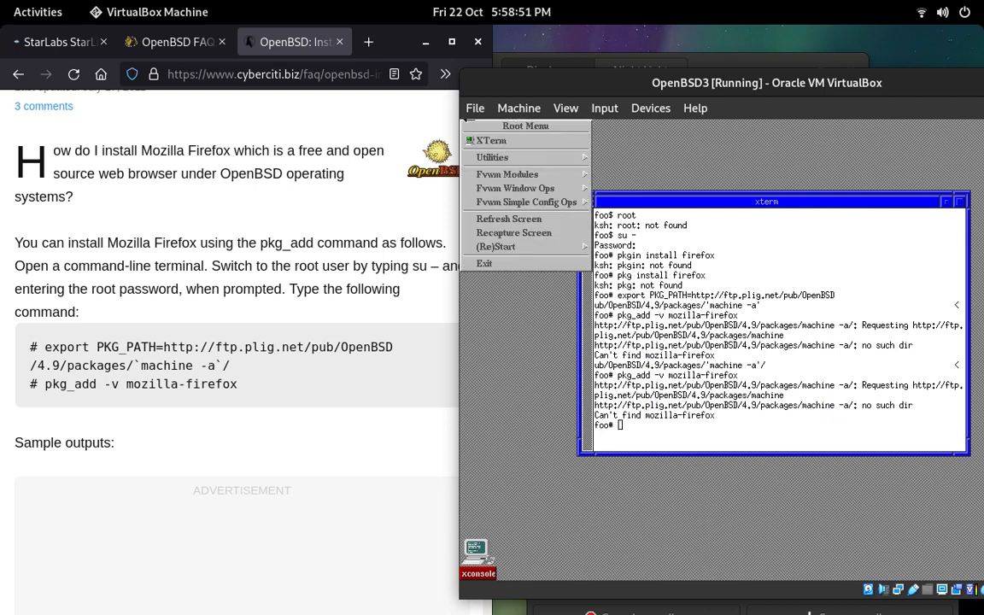
click(819, 122)
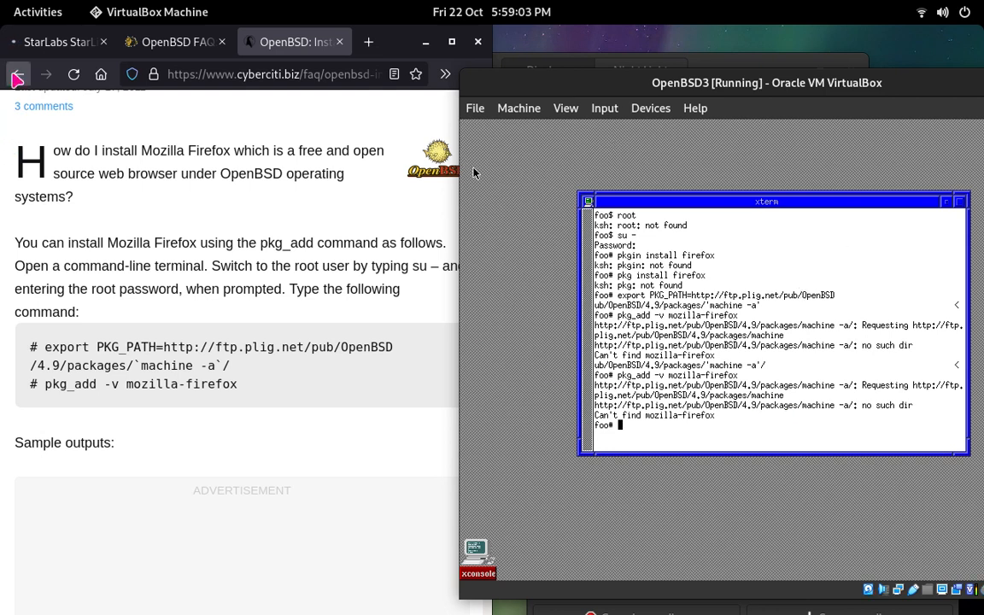
Step: Search DuckDuckGo for openbsd install xfce and open the GabSoftware tutorial on installing XFCE on OpenBSD 4.8
click(17, 76)
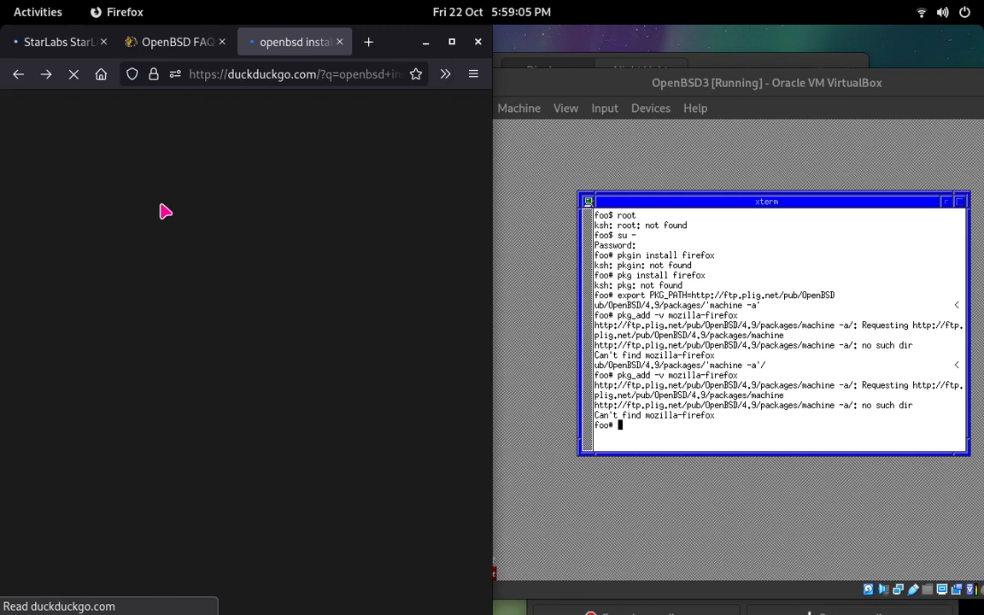
double_click(167, 120)
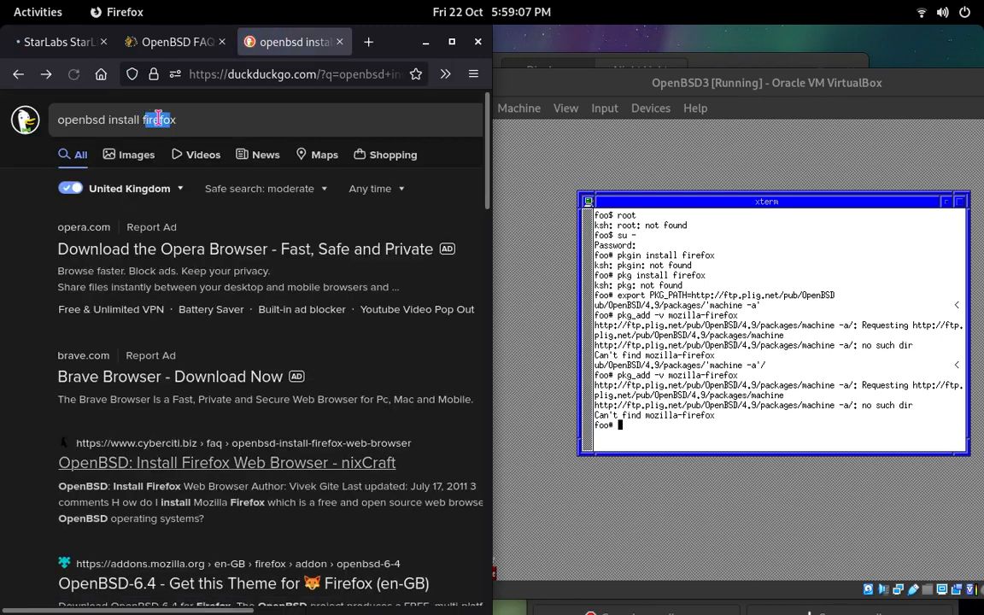
click(159, 120)
double_click(159, 119)
click(172, 118)
double_click(145, 117)
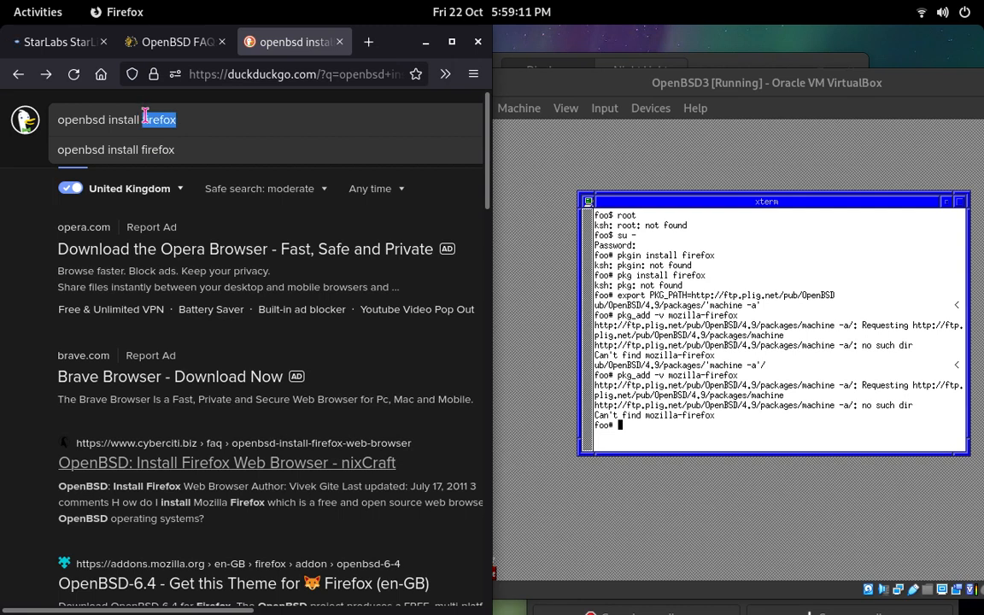
text(x)
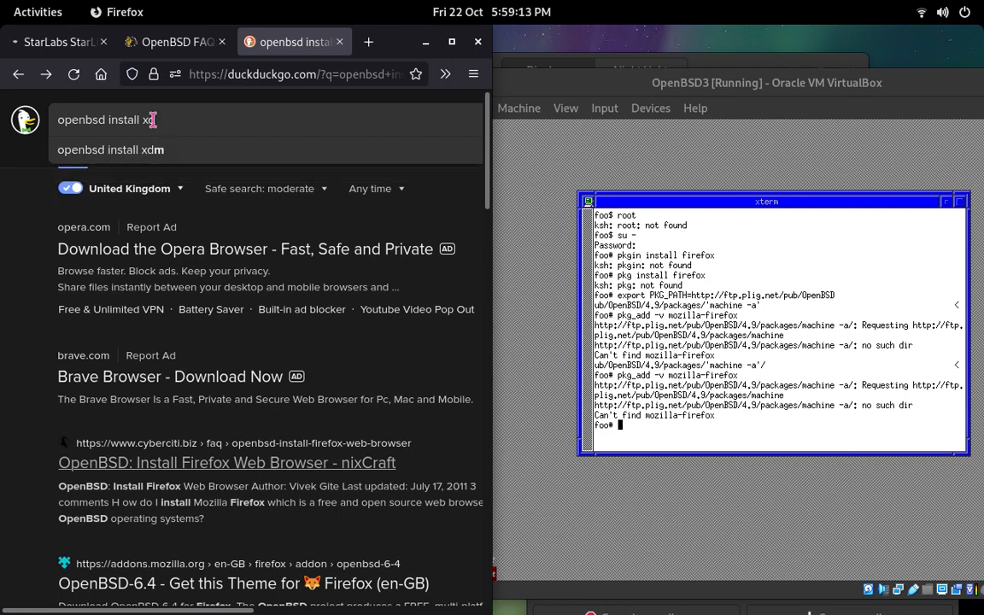
text(fce)
key(Return)
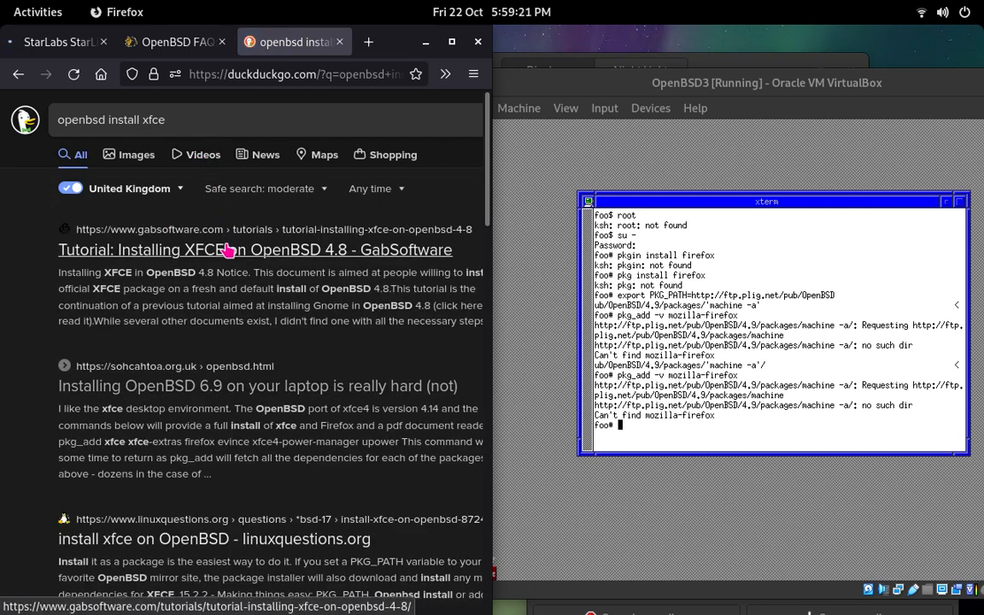
click(227, 248)
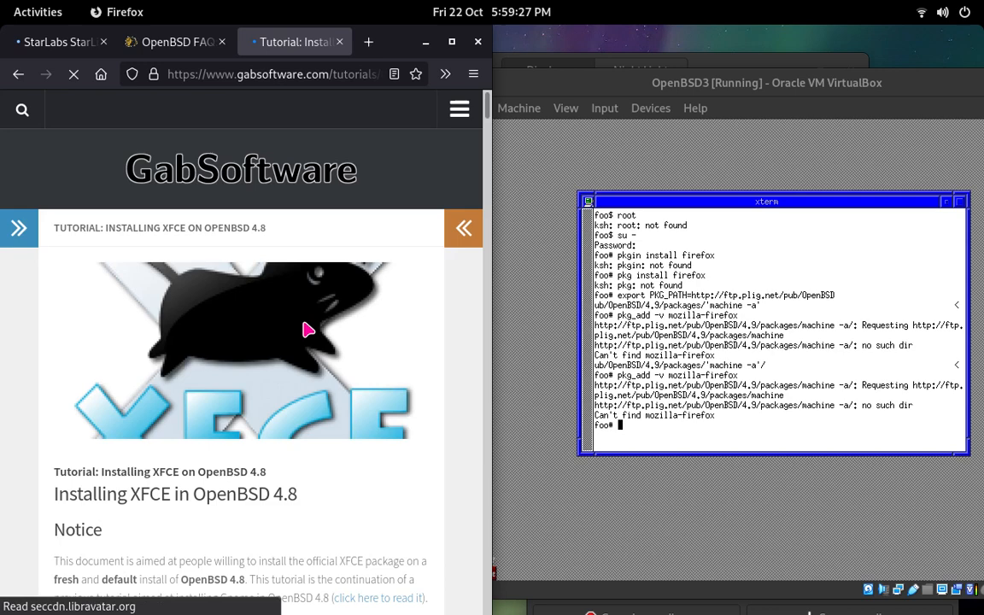
Step: Read through the XFCE tutorial from its introduction to the section on checking the package environment variables
scroll(304, 333, down, 2)
scroll(304, 333, down, 10)
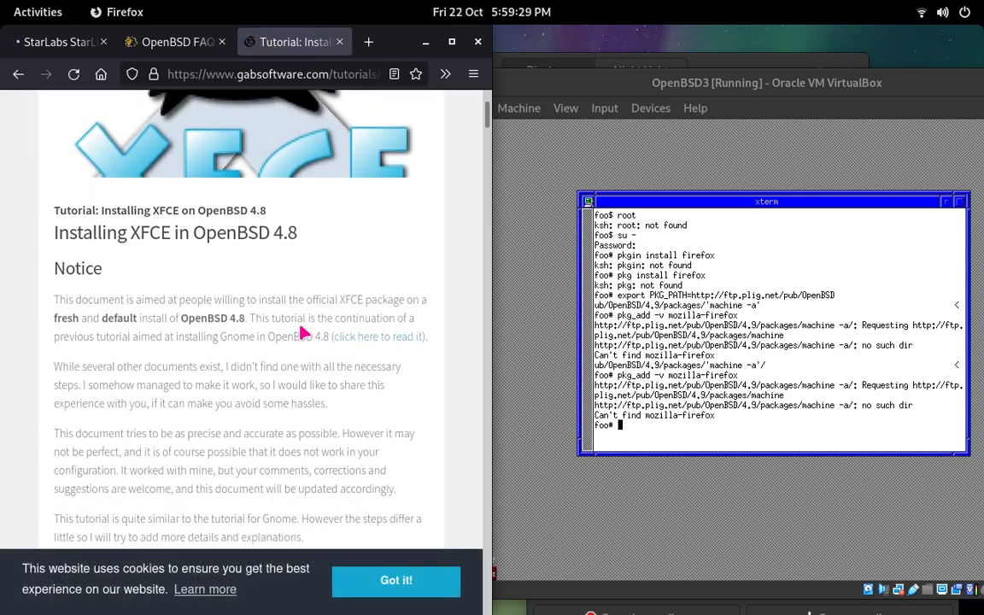
scroll(301, 333, down, 10)
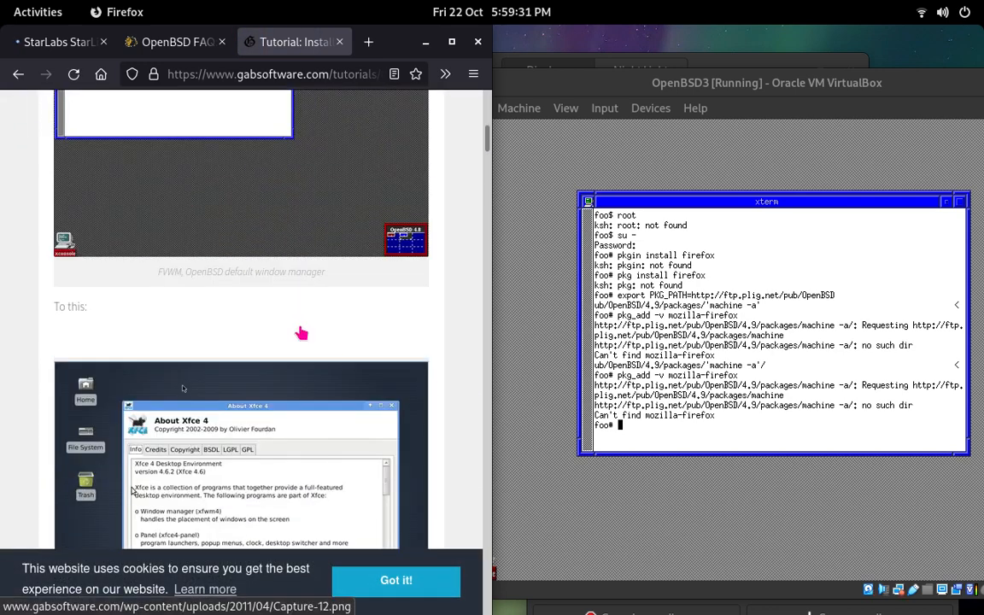
scroll(300, 327, down, 10)
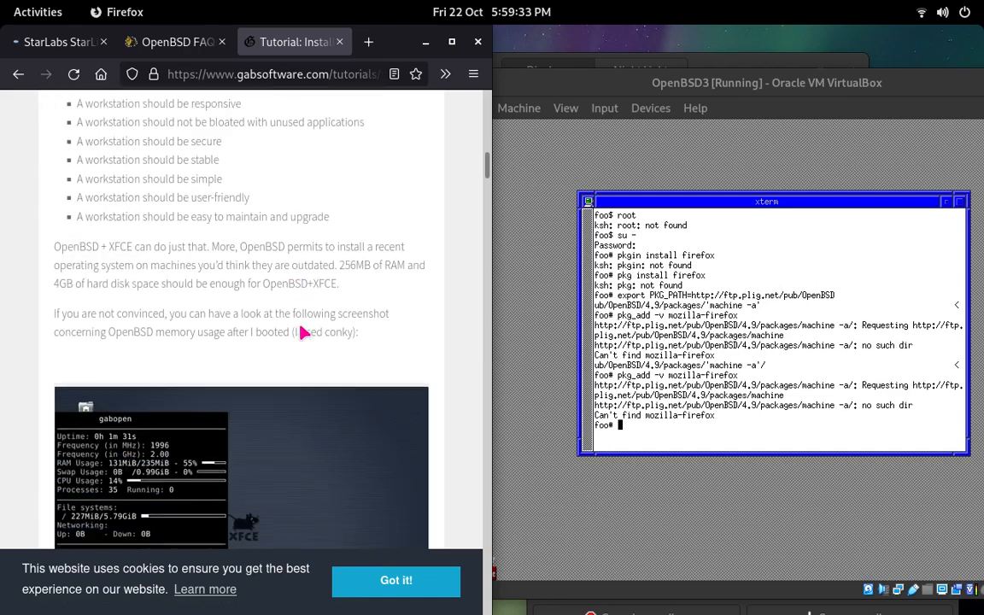
scroll(301, 333, down, 6)
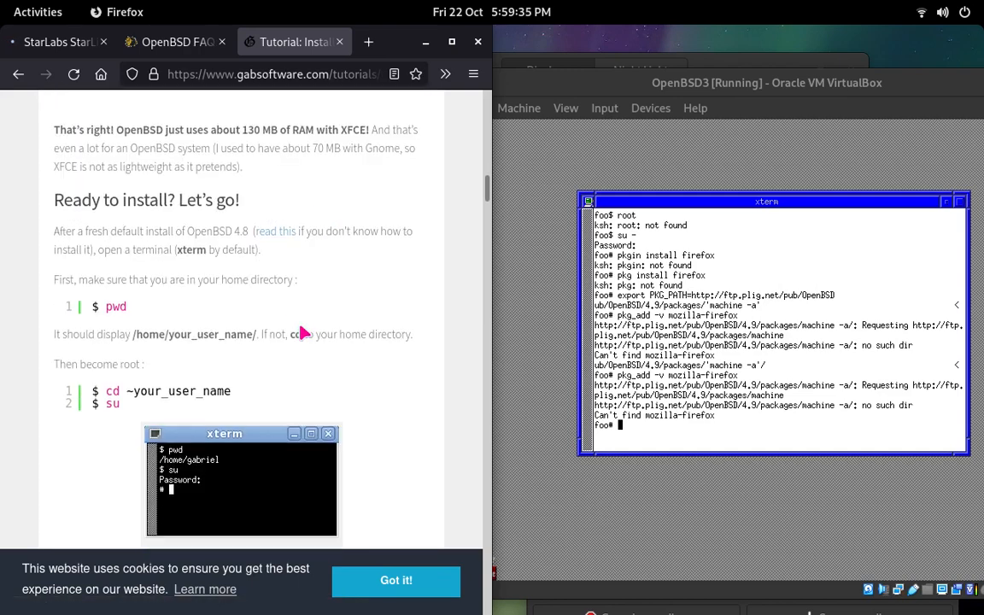
scroll(301, 332, down, 5)
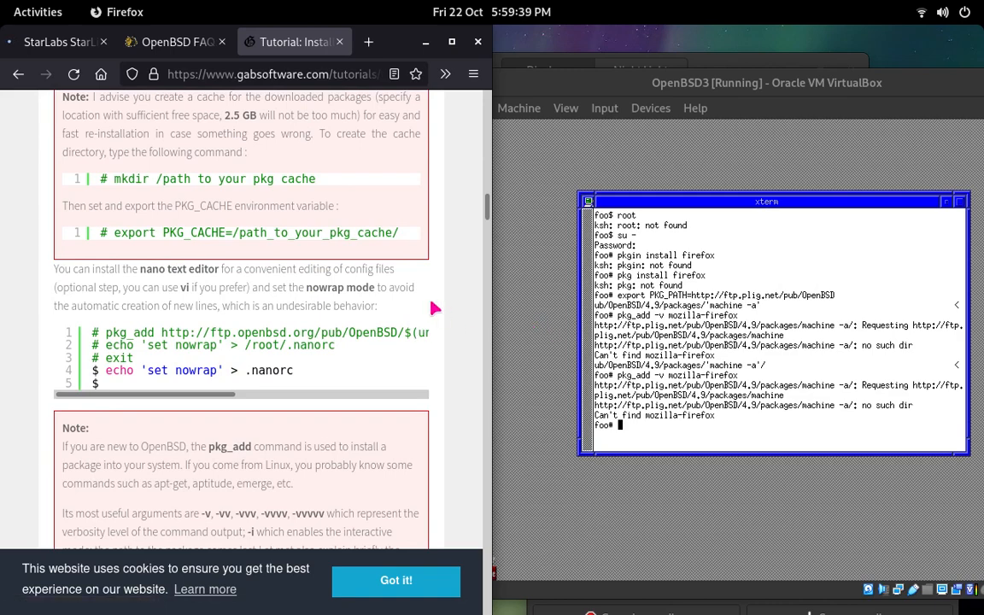
scroll(434, 308, up, 2)
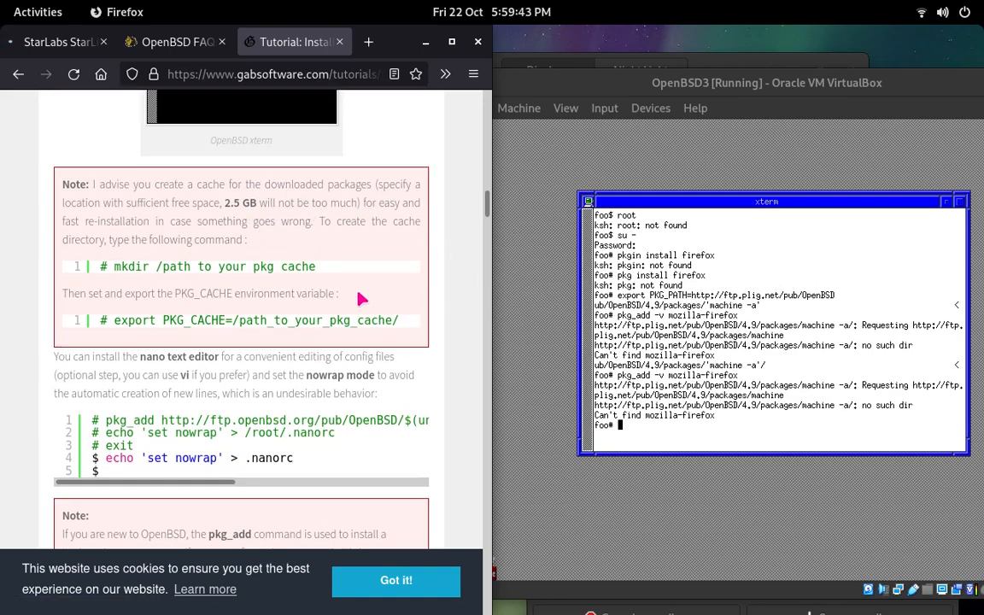
scroll(358, 297, down, 2)
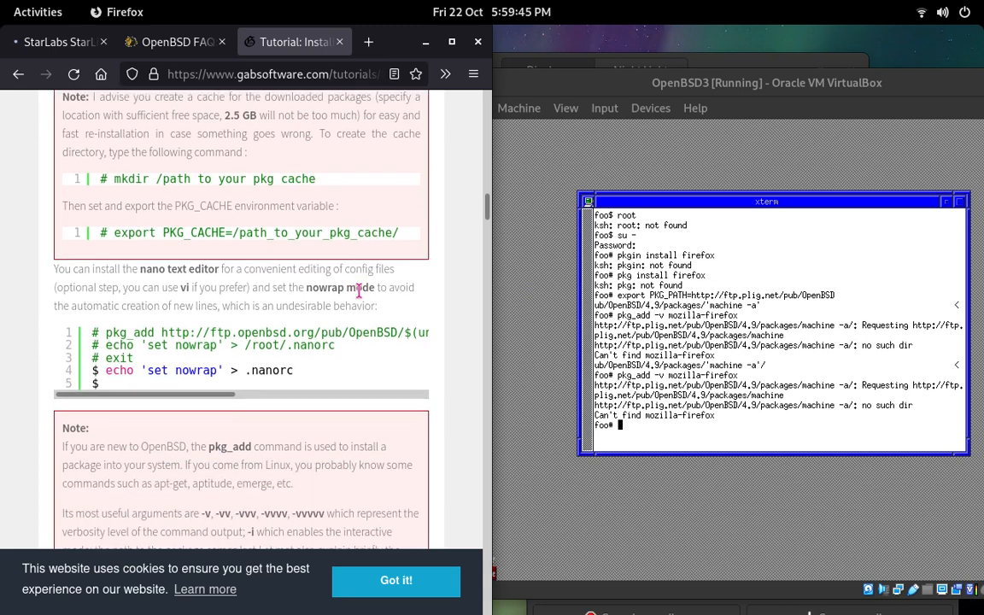
scroll(359, 290, down, 2)
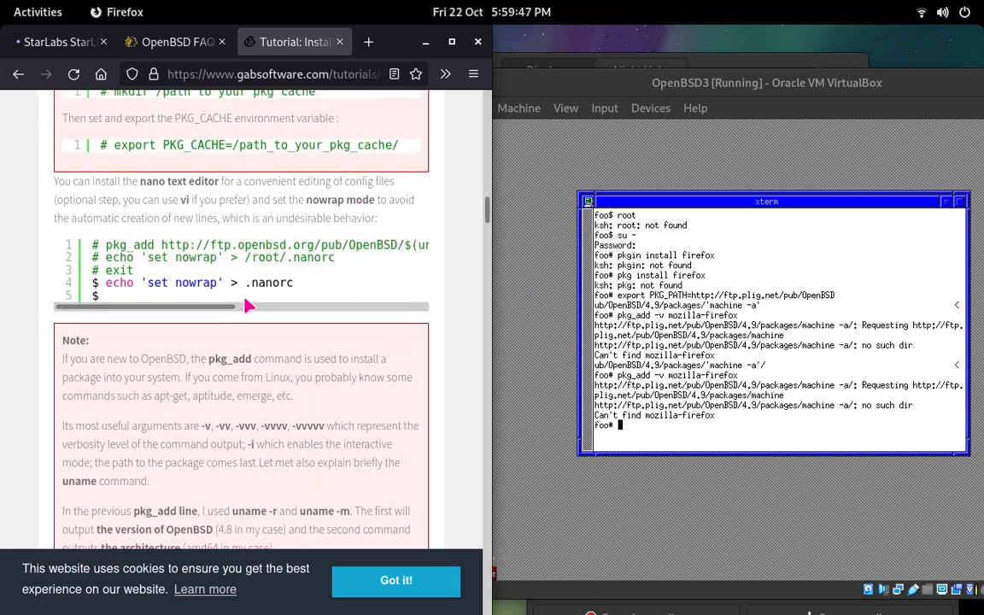
drag(218, 305, 189, 312)
scroll(183, 314, down, 6)
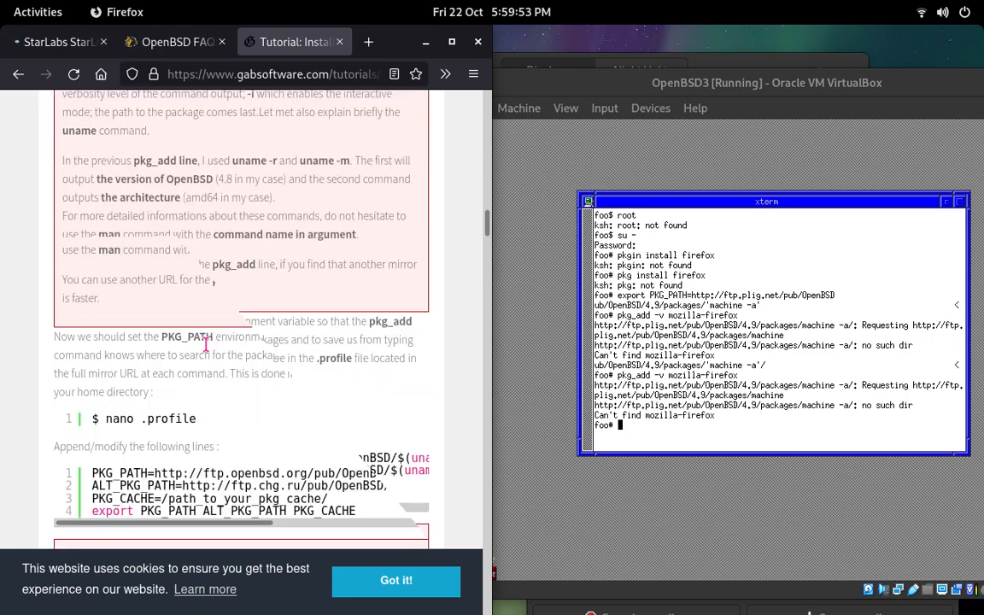
drag(216, 335, 94, 333)
scroll(132, 344, down, 5)
scroll(303, 352, down, 2)
scroll(303, 352, down, 9)
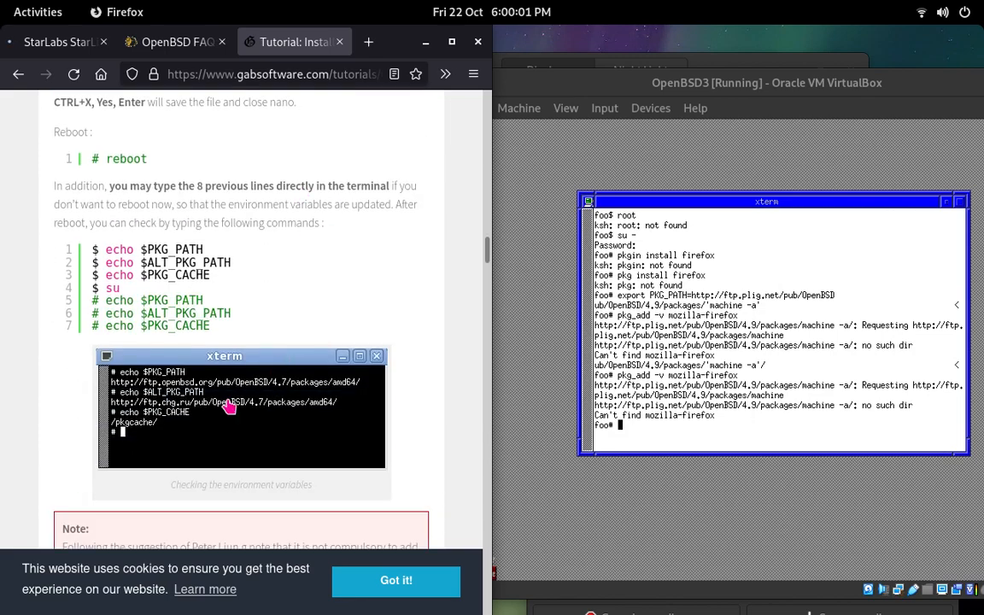
Step: Review the tutorial's early installation steps again, including becoming root, creating the package cache directory and exporting PKG_CACHE
scroll(288, 396, up, 4)
scroll(291, 393, up, 20)
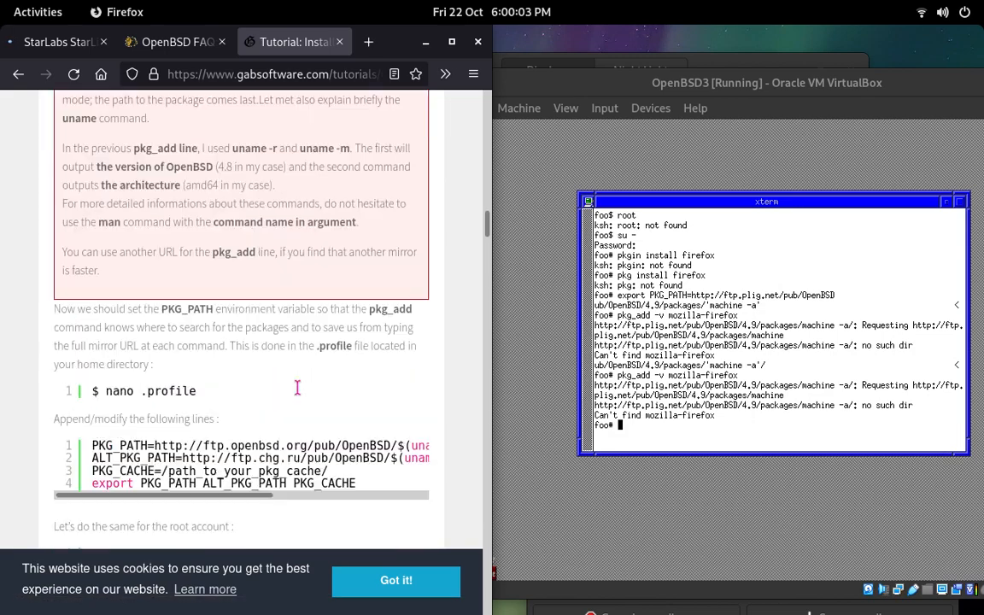
scroll(303, 371, down, 10)
scroll(273, 366, up, 4)
scroll(275, 371, up, 20)
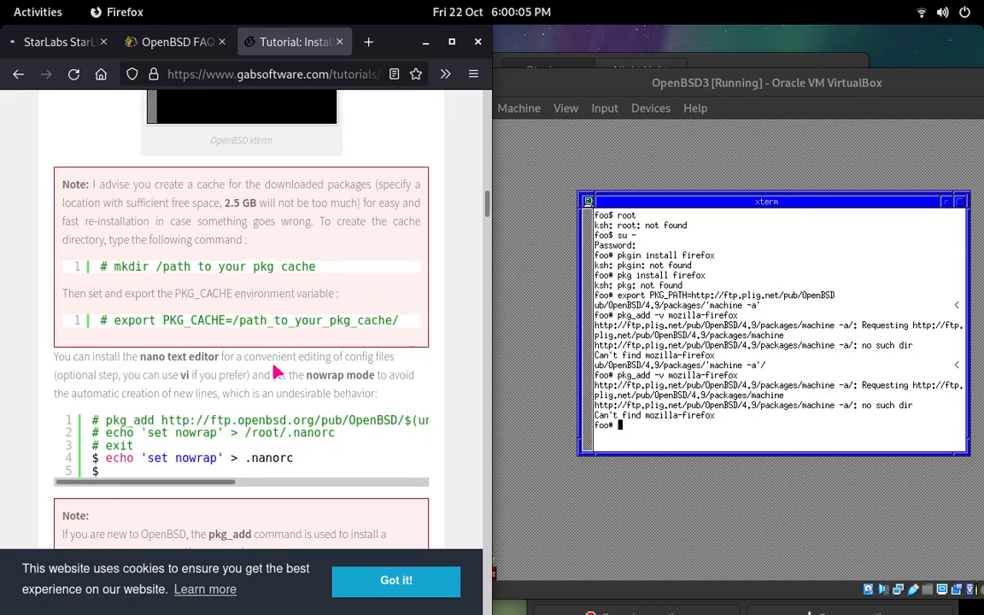
scroll(271, 343, down, 20)
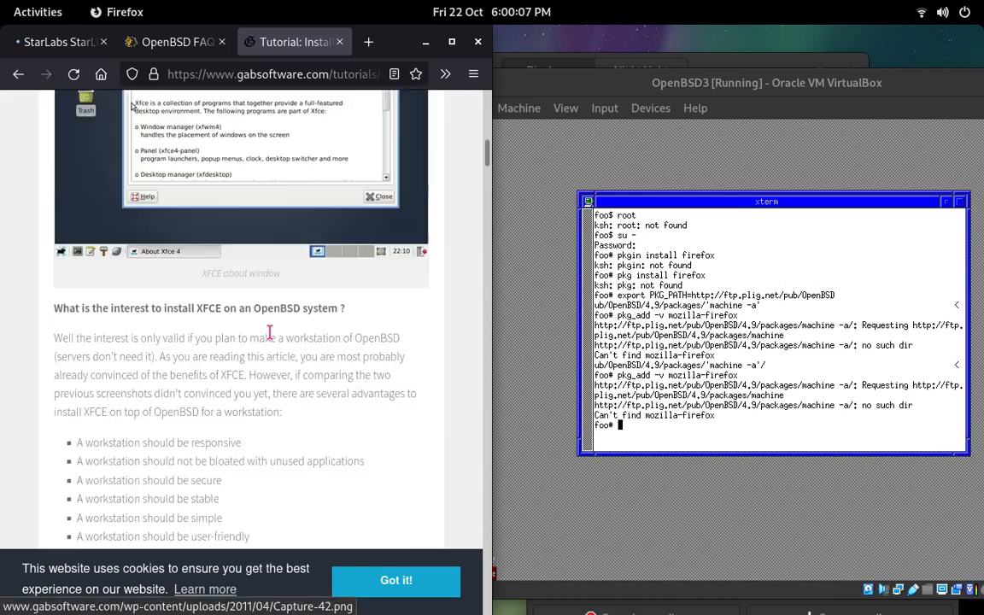
scroll(274, 338, up, 4)
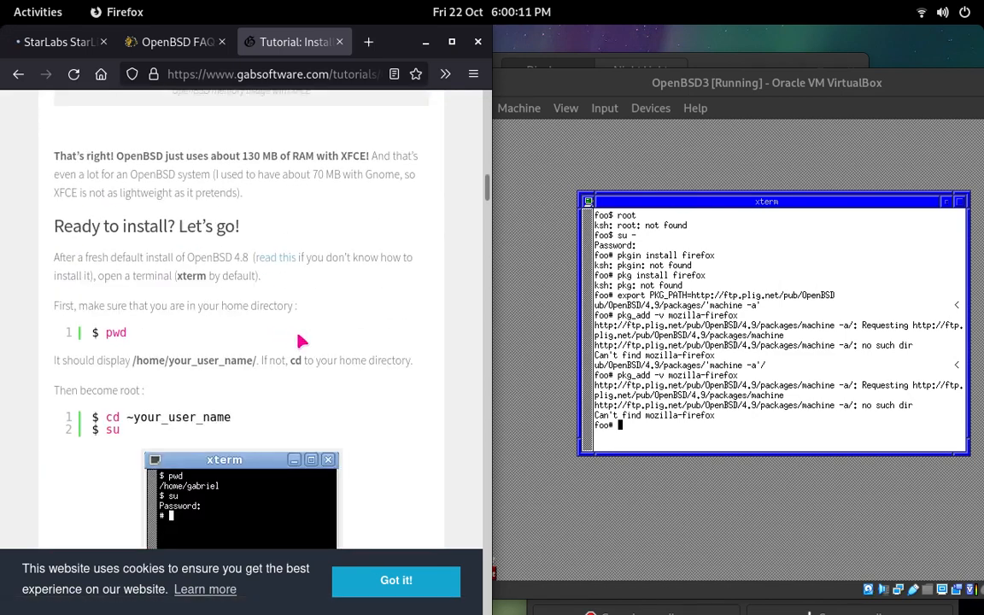
scroll(301, 341, down, 4)
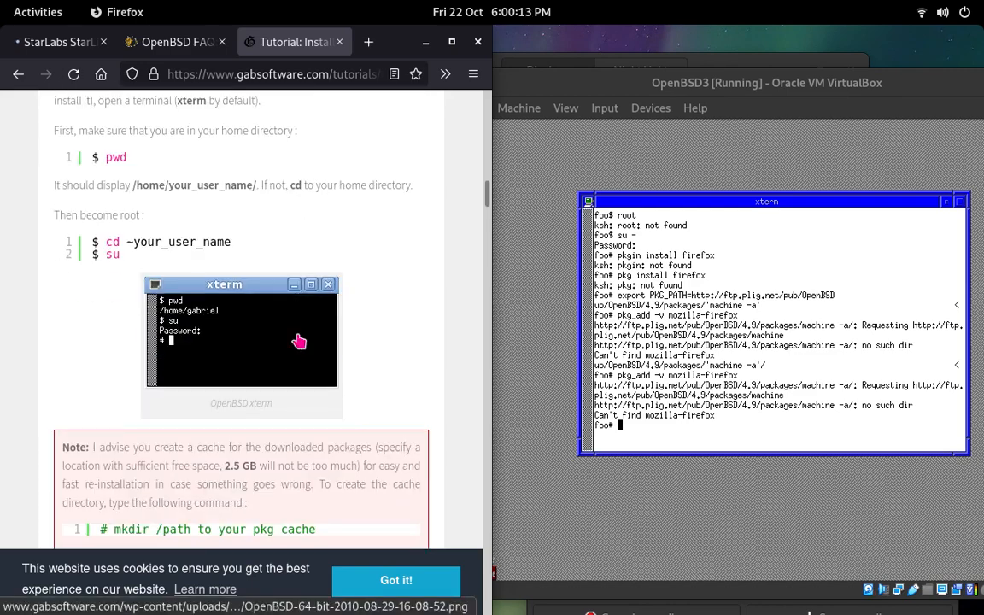
scroll(299, 342, down, 4)
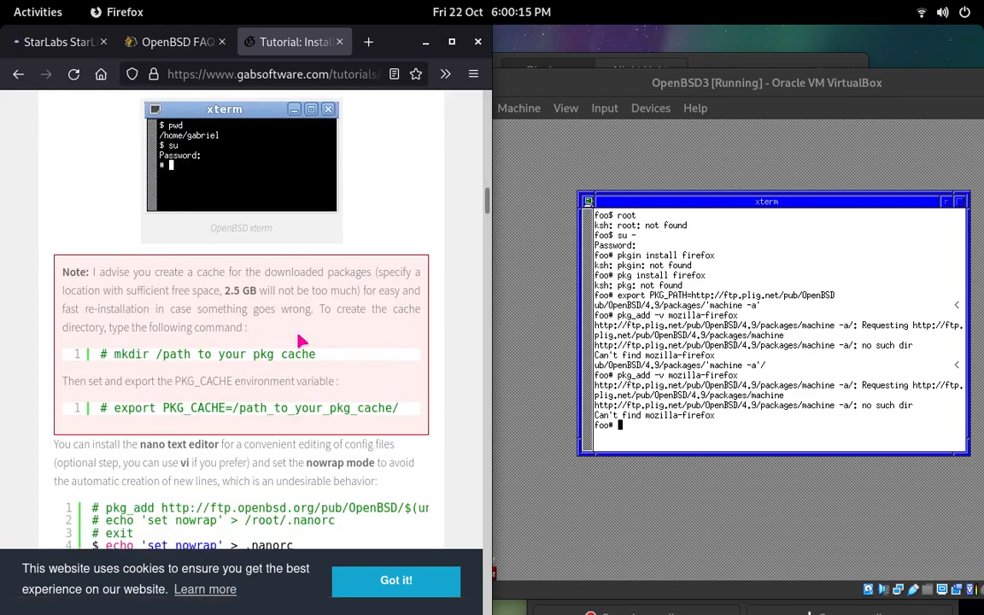
scroll(300, 342, down, 2)
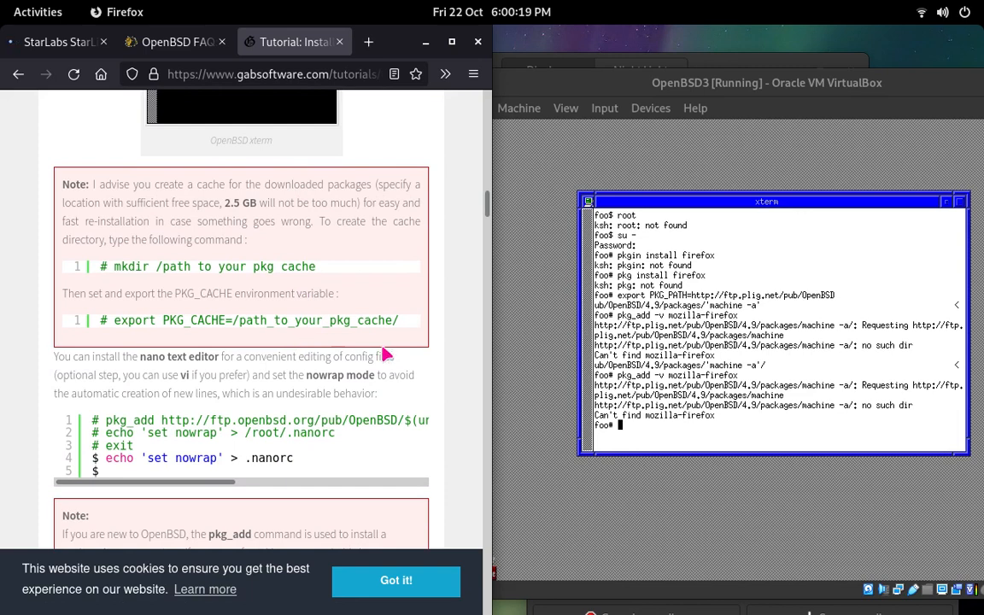
Step: Discard the partly entered mkdir command in the xterm root shell and list the current directory with ls
click(657, 360)
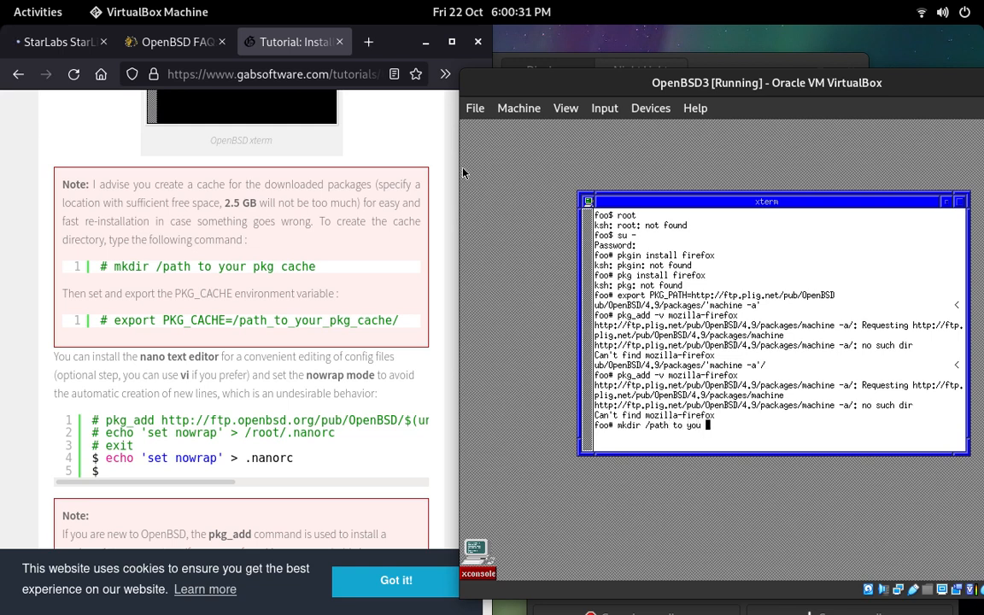
key(BackSpace)
key(BackSpace)
key(BackSpace)
key(BackSpace)
key(BackSpace)
key(BackSpace)
key(BackSpace)
key(BackSpace)
key(BackSpace)
key(BackSpace)
key(BackSpace)
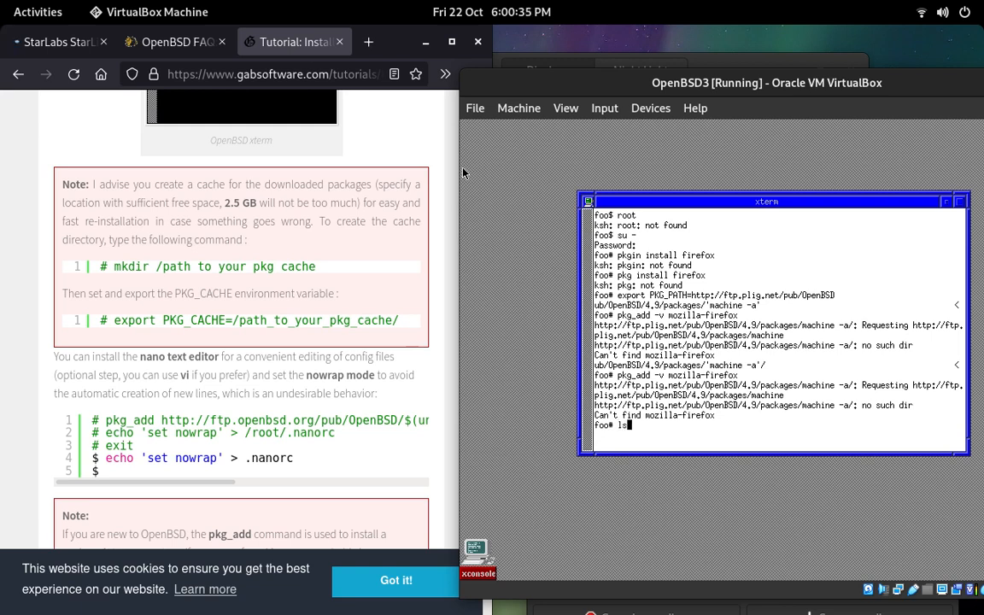
text(ls)
key(Return)
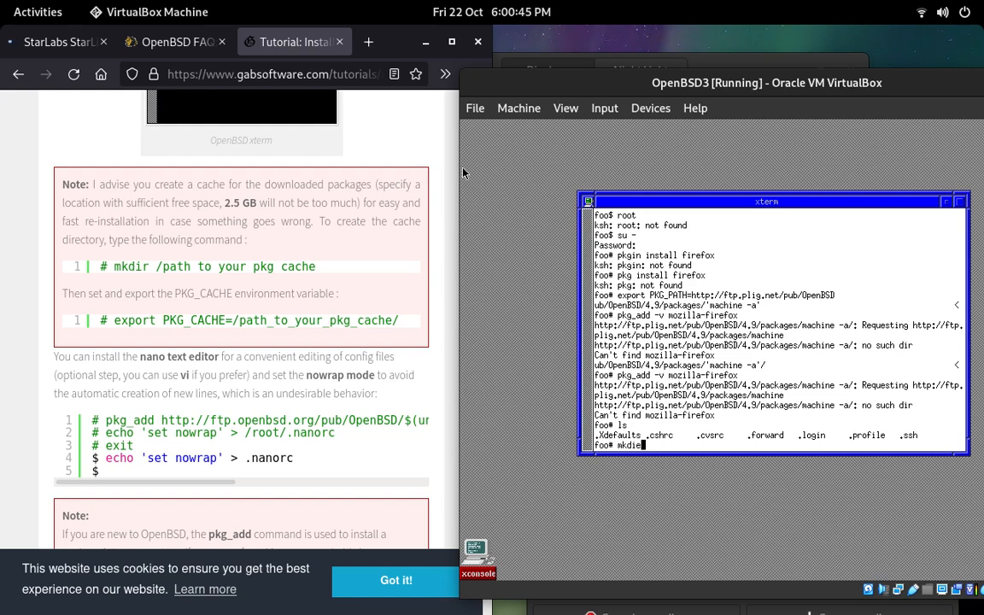
Step: Try running firefox in the root shell, and neofetch after shifting the xterm window slightly up and left
key(BackSpace)
key(Return)
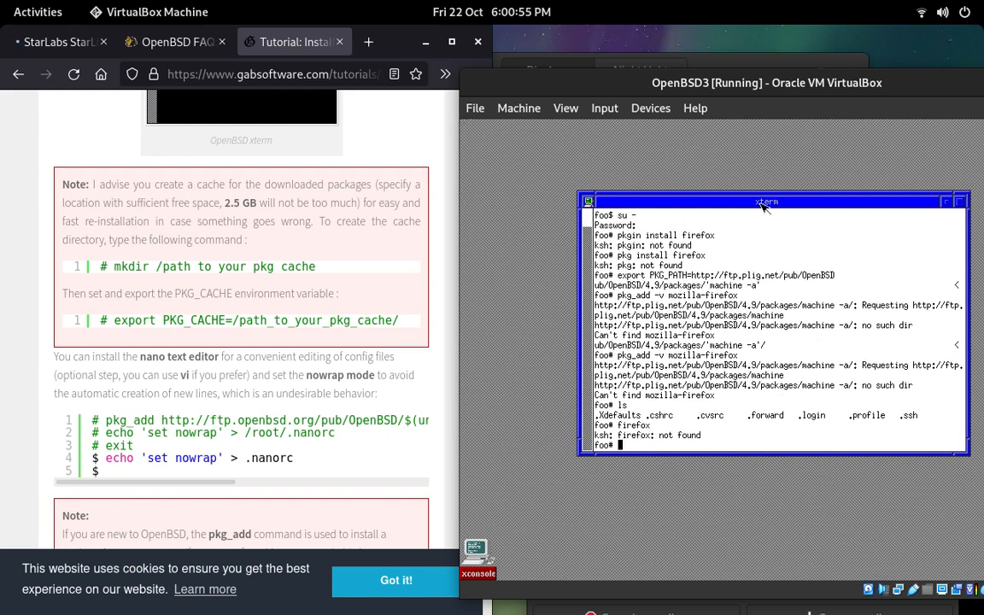
drag(836, 198, 773, 196)
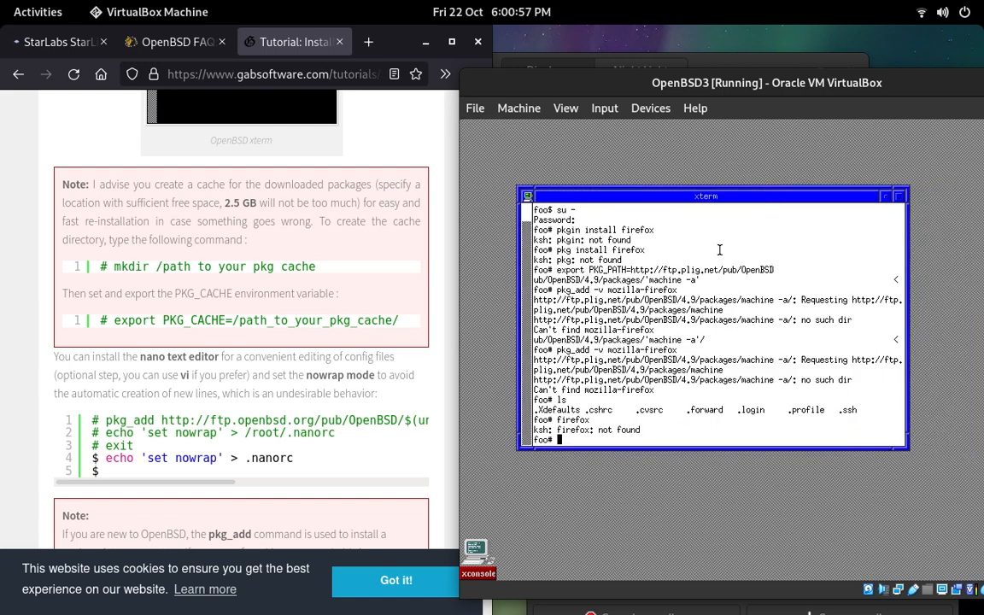
text(neofetch)
key(Return)
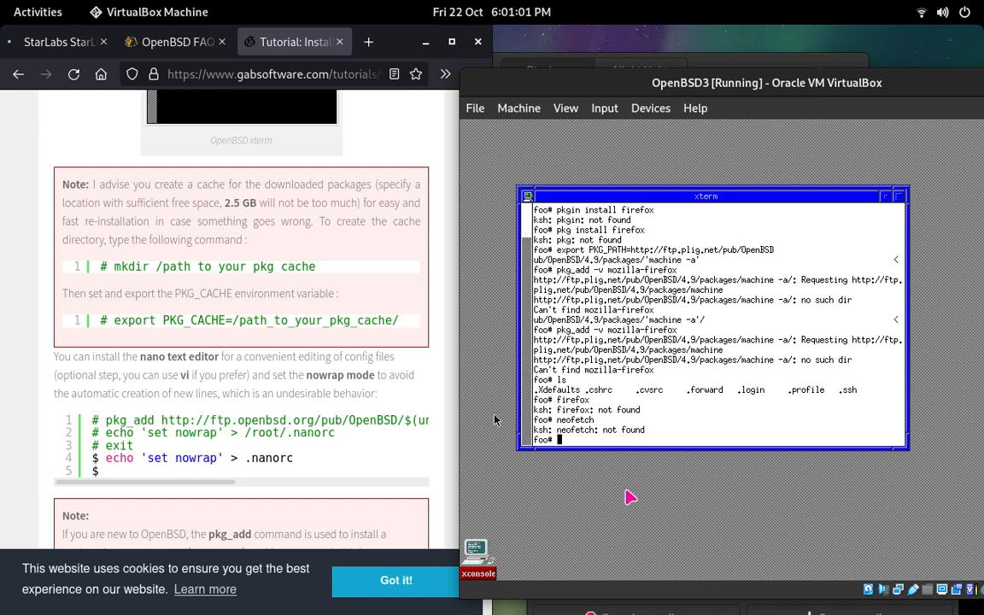
Step: Go to google.com in the host's Firefox browser and search for openbsd install neofetch
click(218, 74)
text(google.com/)
key(Return)
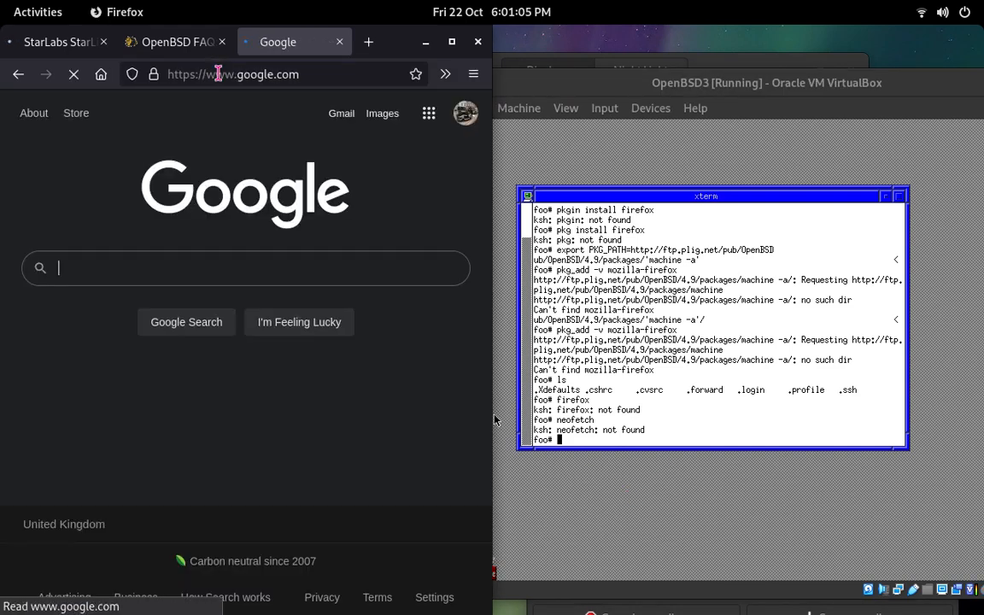
text(openbsd in)
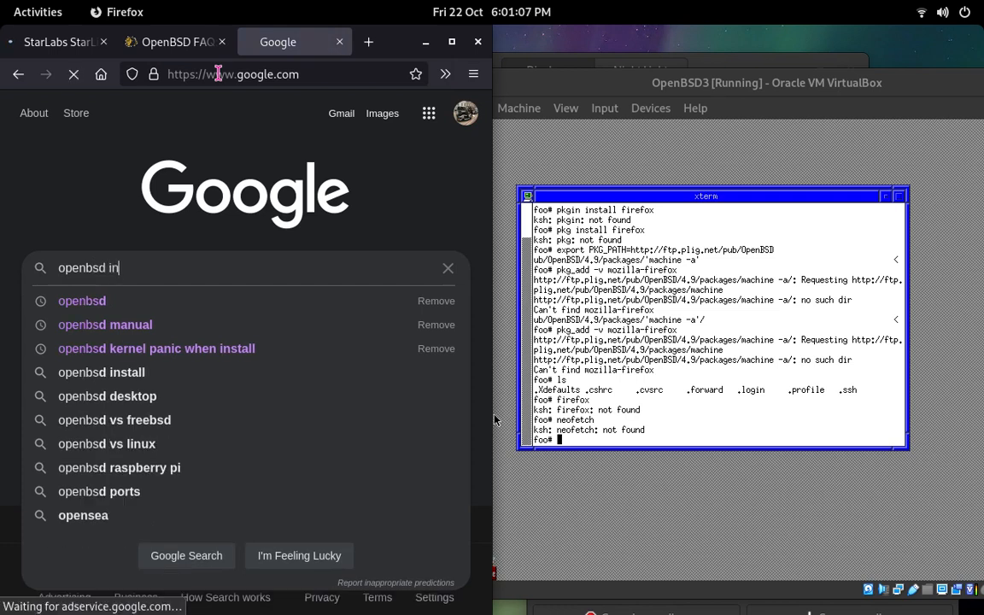
text(stall neo)
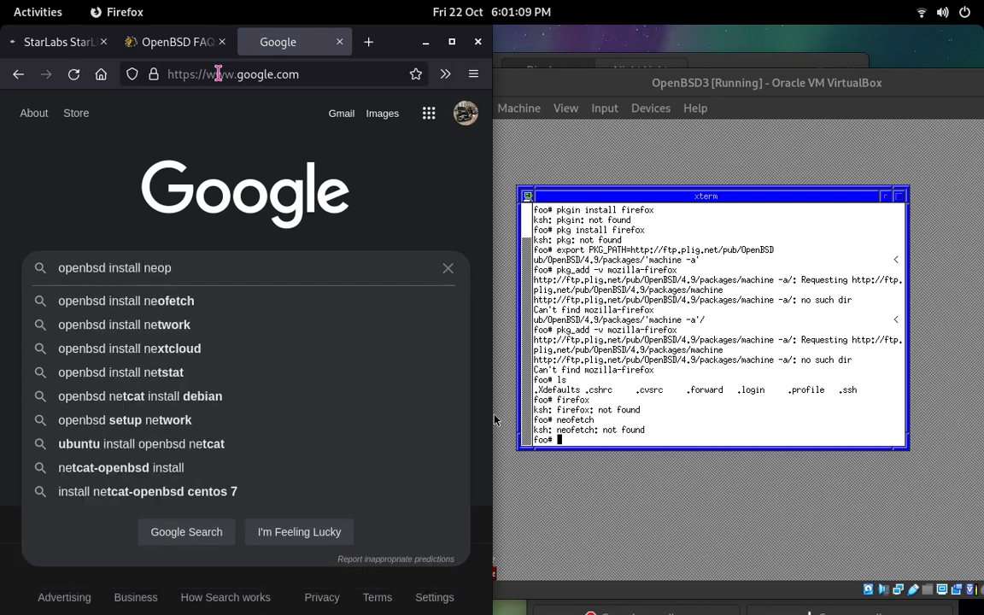
text(fetch)
key(Return)
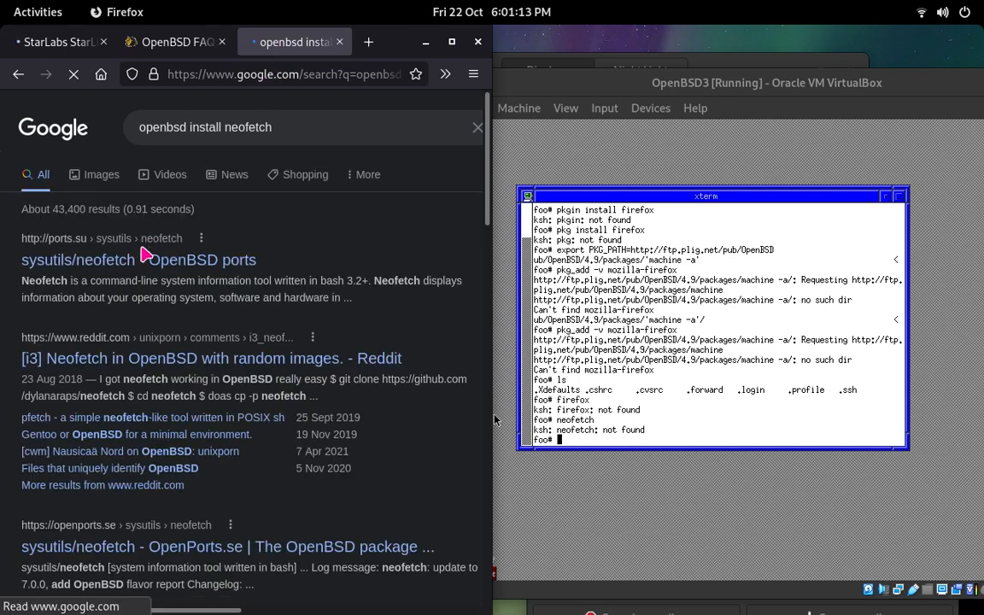
Step: Open the sysutils/neofetch page of OpenBSD ports and follow its link to the neofetch GitHub repository
click(185, 267)
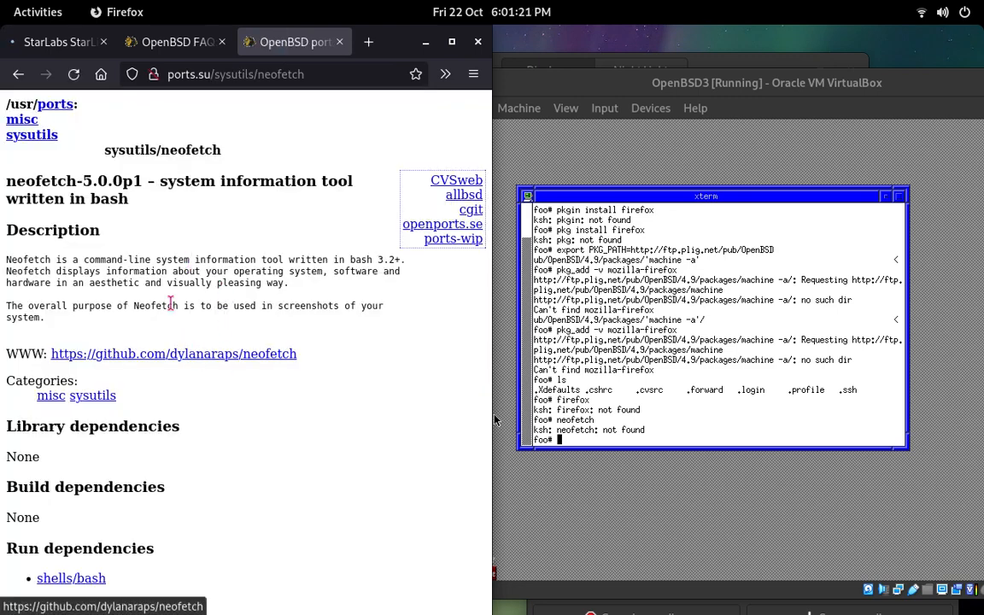
click(226, 353)
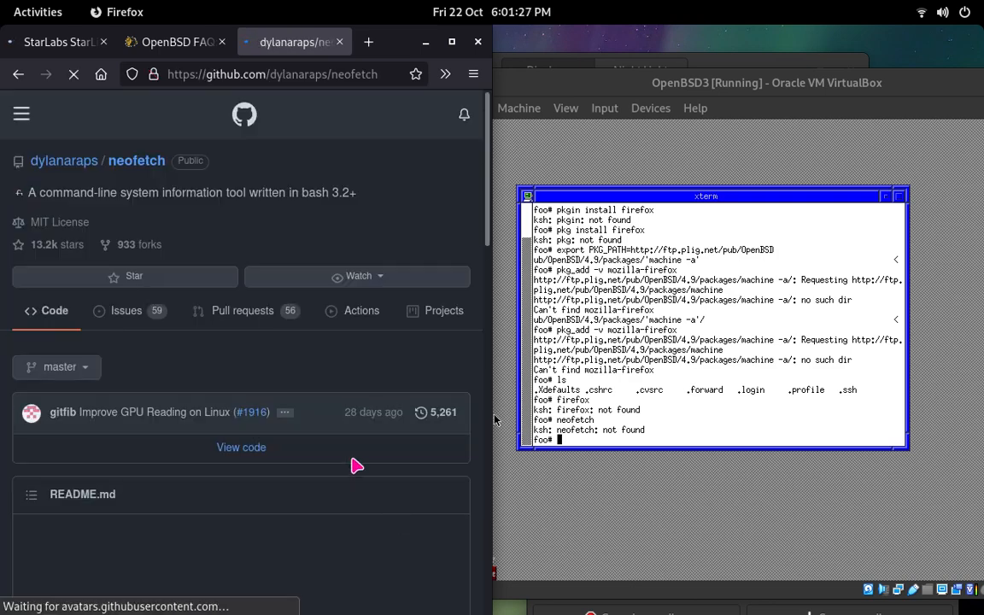
Step: Skim the neofetch README on GitHub and return to the Google results for openbsd install neofetch
scroll(342, 453, down, 2)
scroll(327, 440, down, 15)
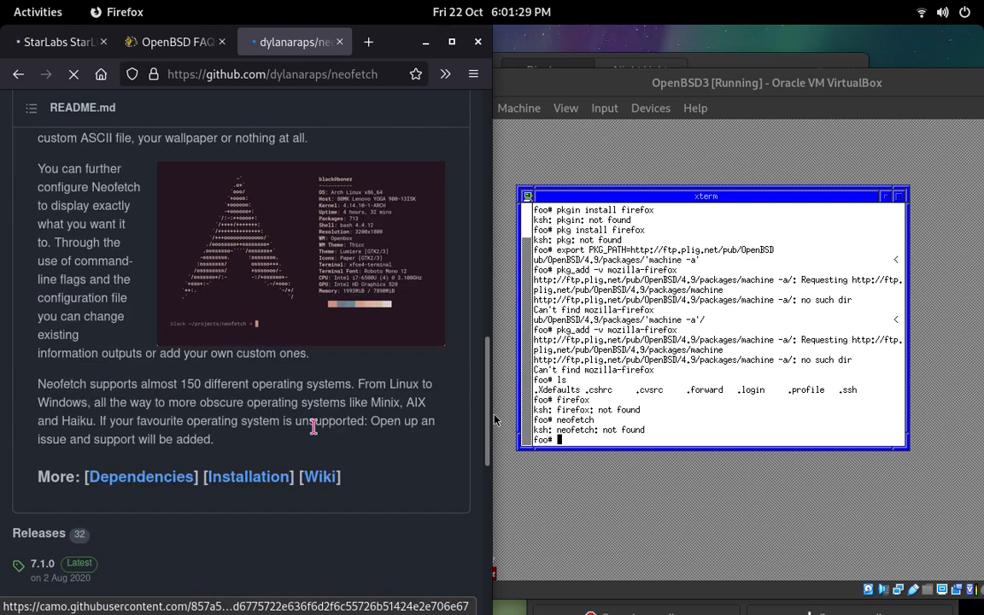
scroll(298, 401, down, 5)
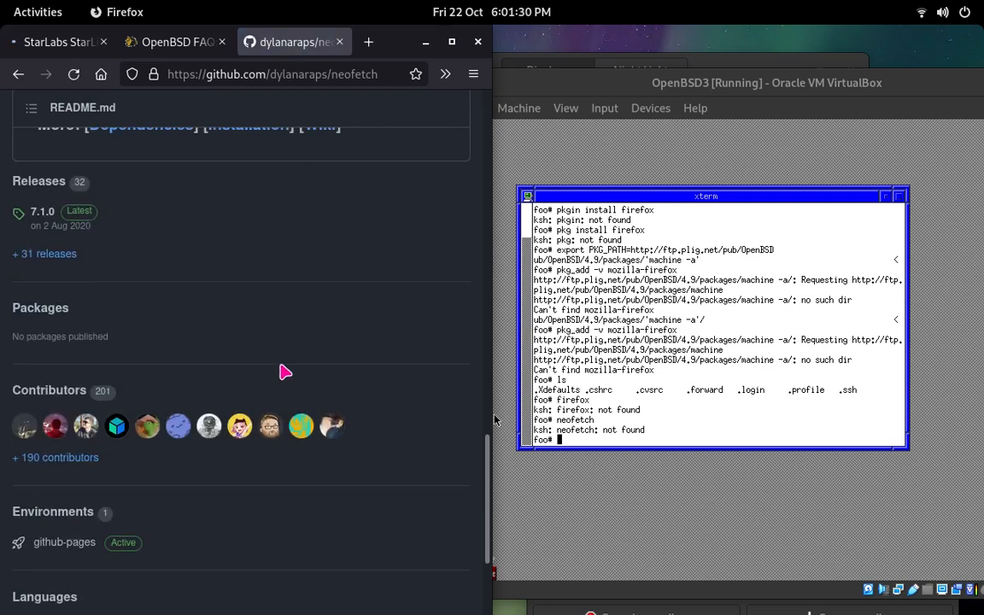
click(18, 74)
click(18, 74)
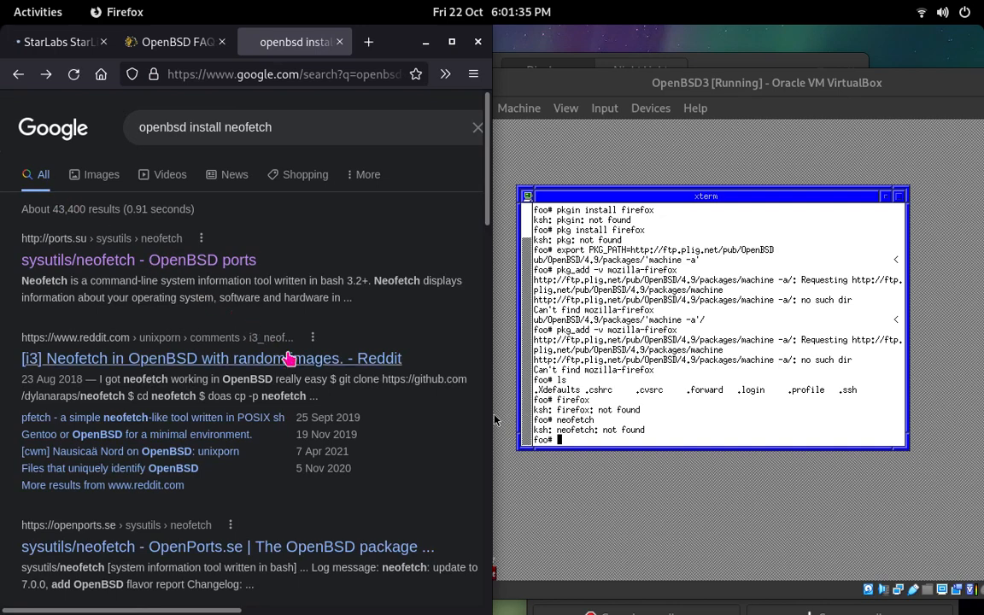
Step: Look through the first and second pages of Google results for neofetch installation instructions on OpenBSD
scroll(286, 355, down, 4)
click(250, 283)
scroll(274, 311, down, 2)
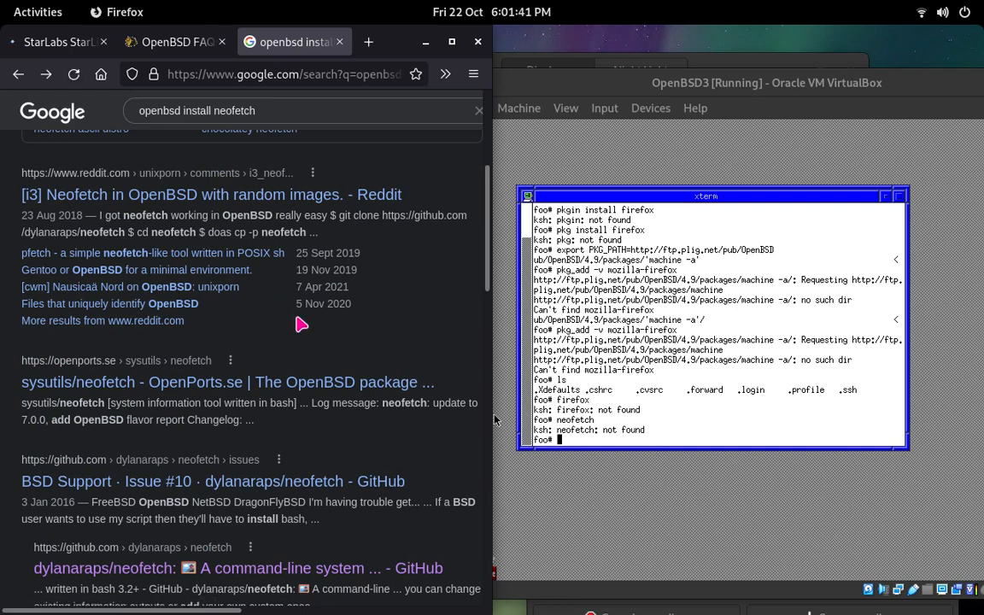
scroll(297, 317, down, 4)
scroll(297, 318, down, 10)
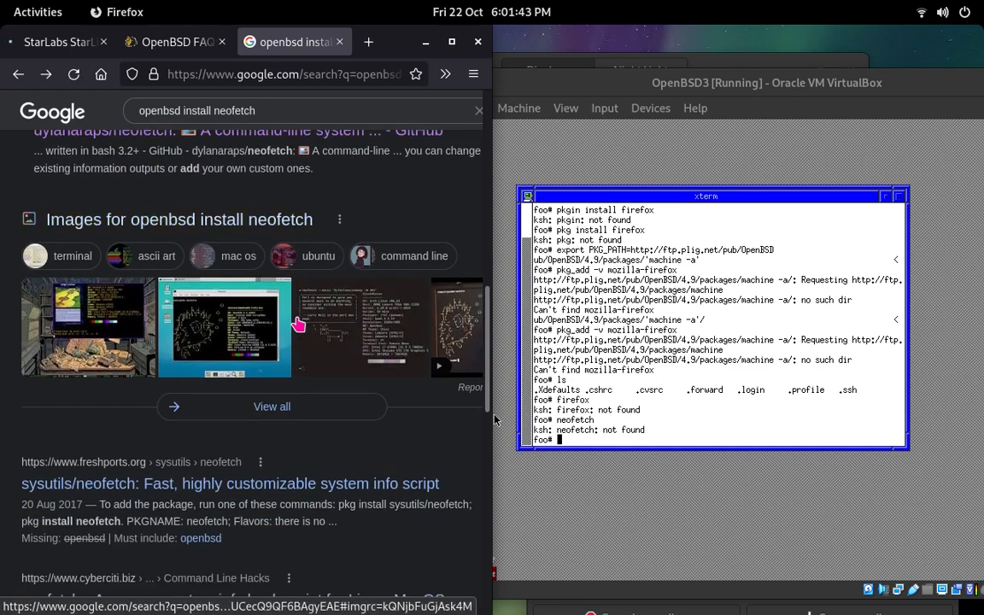
scroll(297, 324, down, 4)
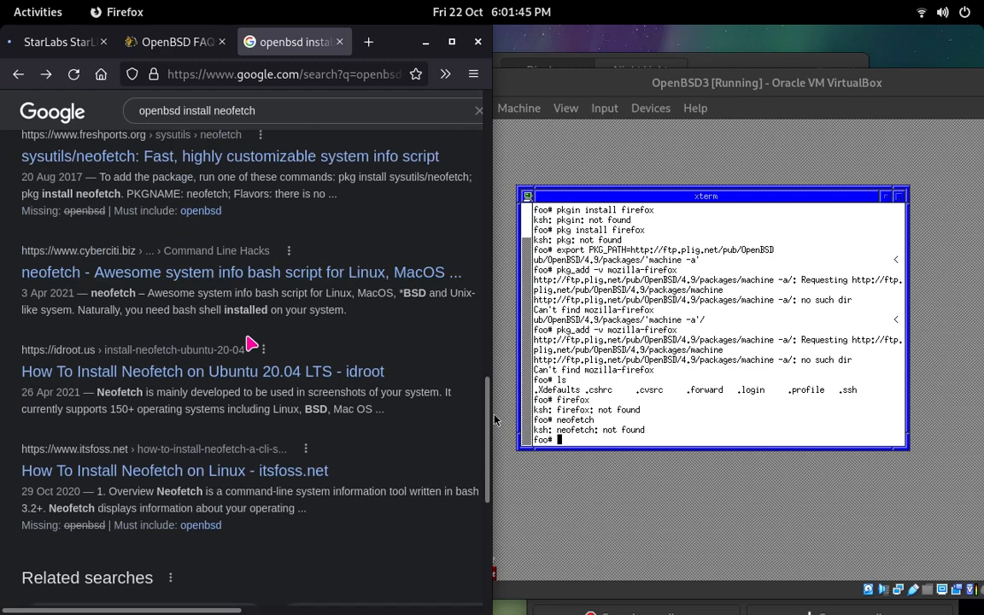
scroll(400, 316, down, 4)
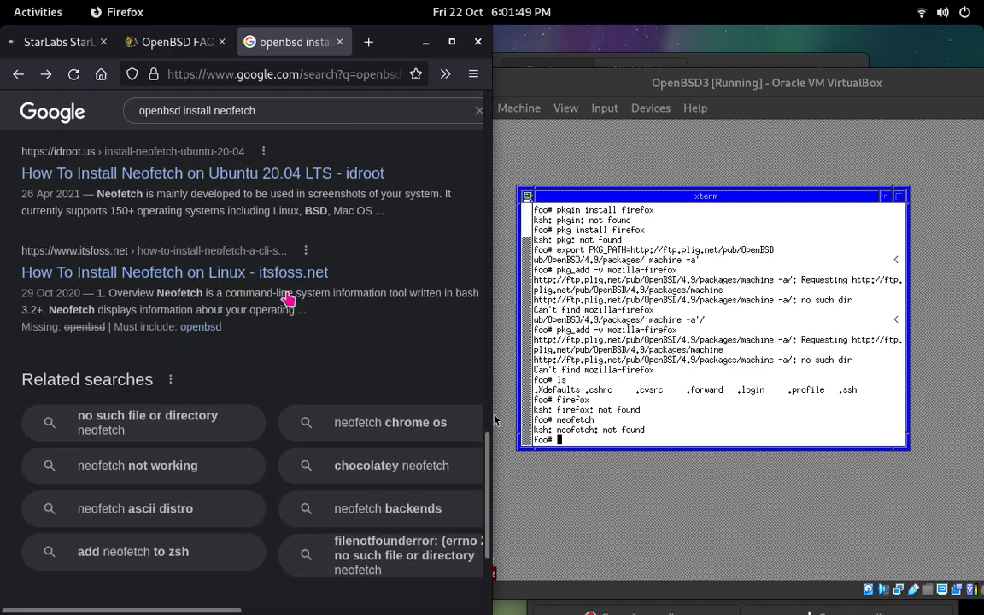
scroll(265, 264, down, 4)
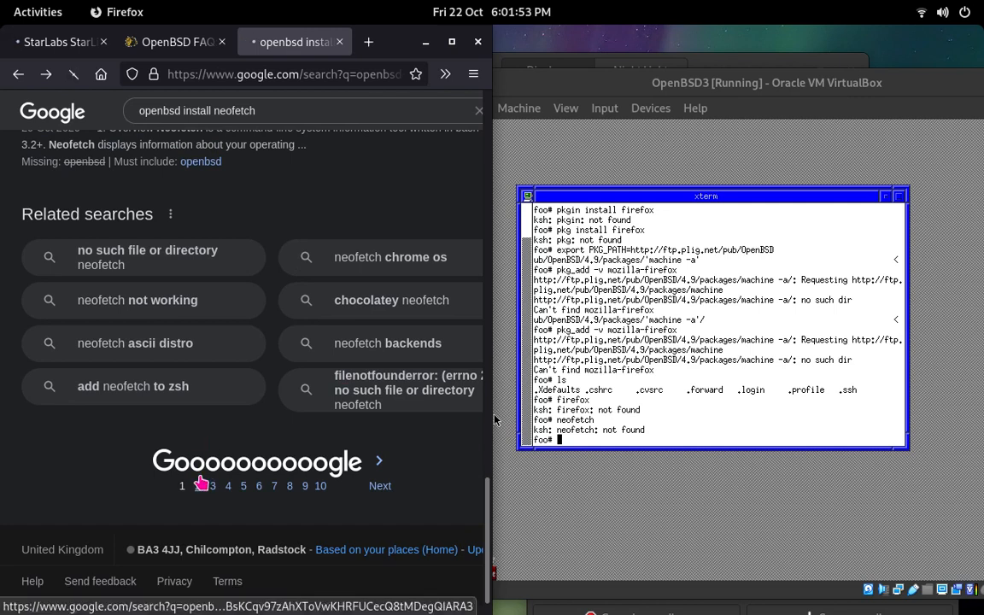
click(201, 485)
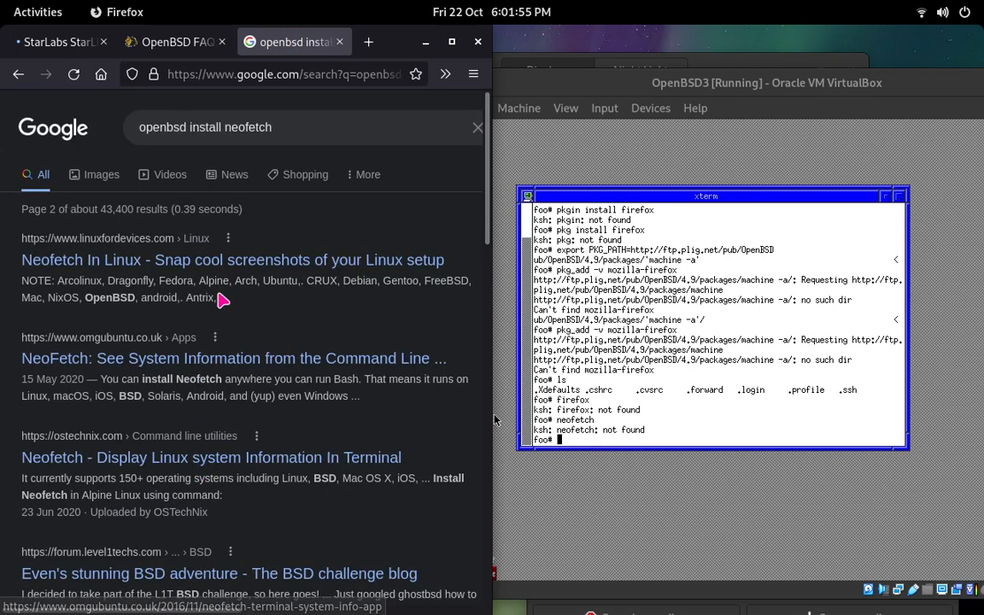
scroll(213, 325, down, 5)
scroll(218, 359, down, 2)
scroll(222, 336, up, 8)
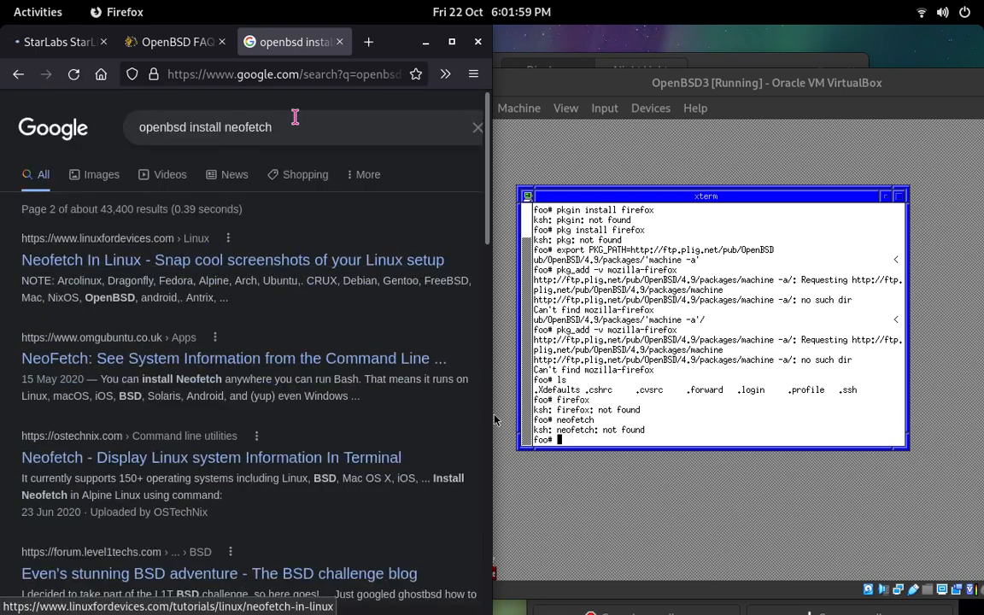
Step: Search Google for openbsd install packages and open the OpenBSD FAQ: Package Management result
double_click(227, 126)
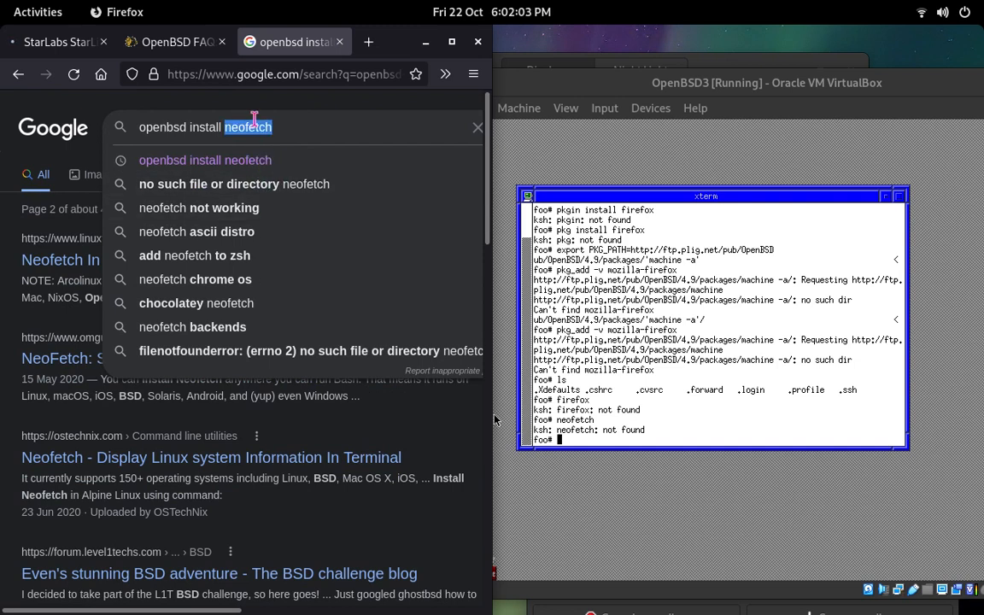
key(BackSpace)
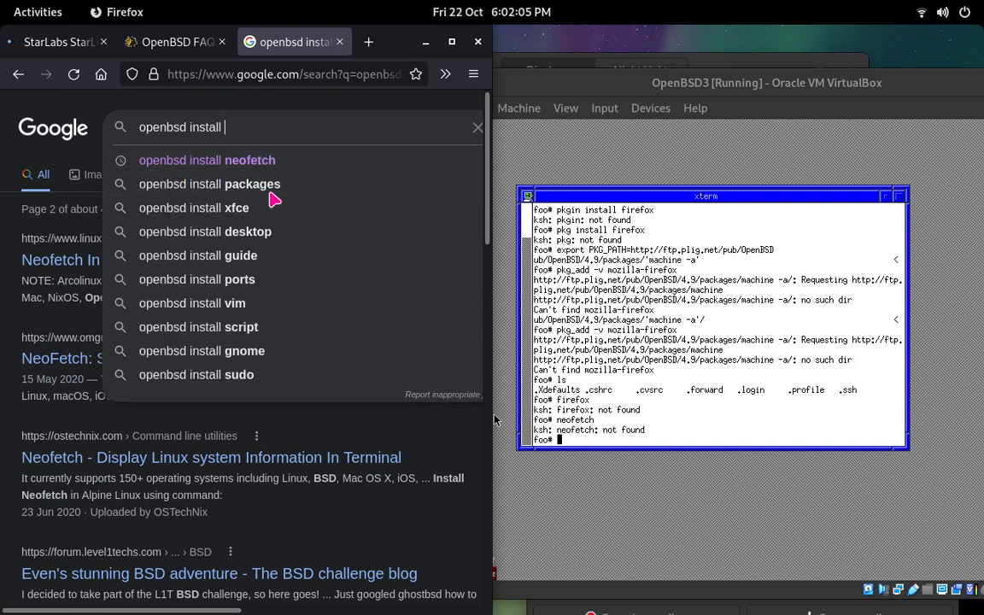
key(Down)
key(Down)
key(Return)
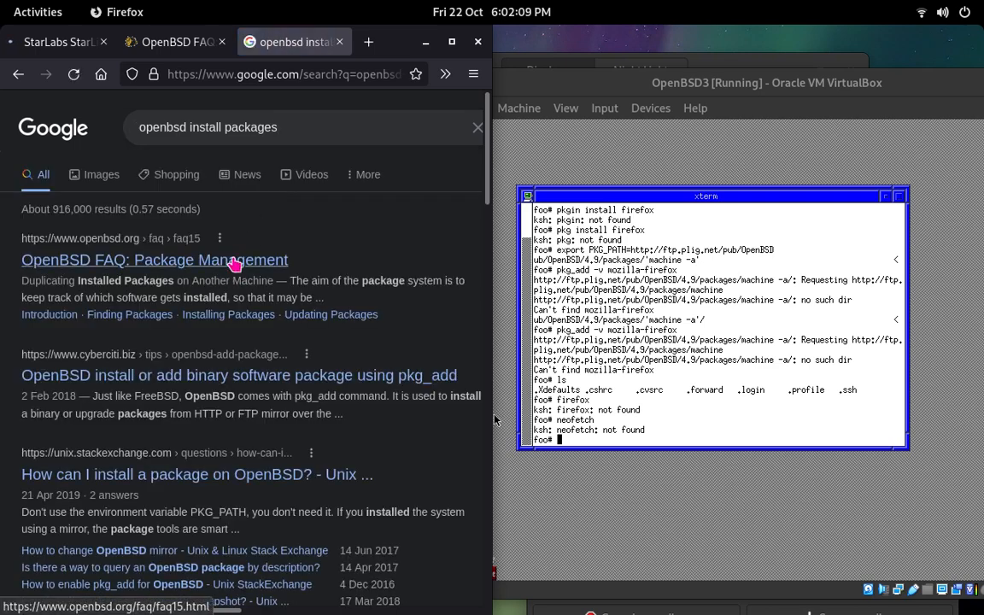
click(235, 264)
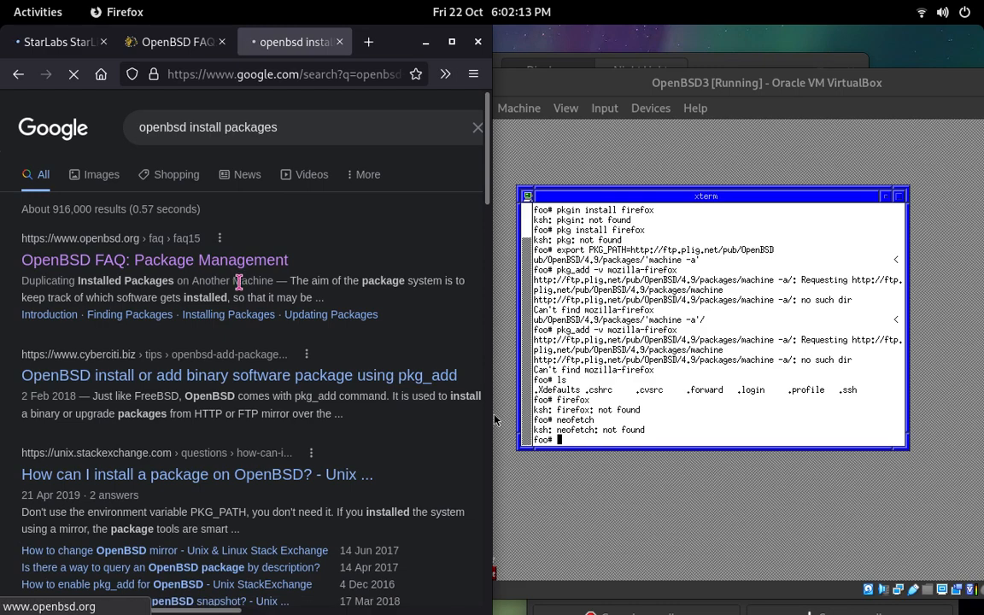
Step: Read the Selecting a Mirror and Finding Packages sections of the FAQ, including the full PKG_PATH export example
scroll(193, 308, down, 5)
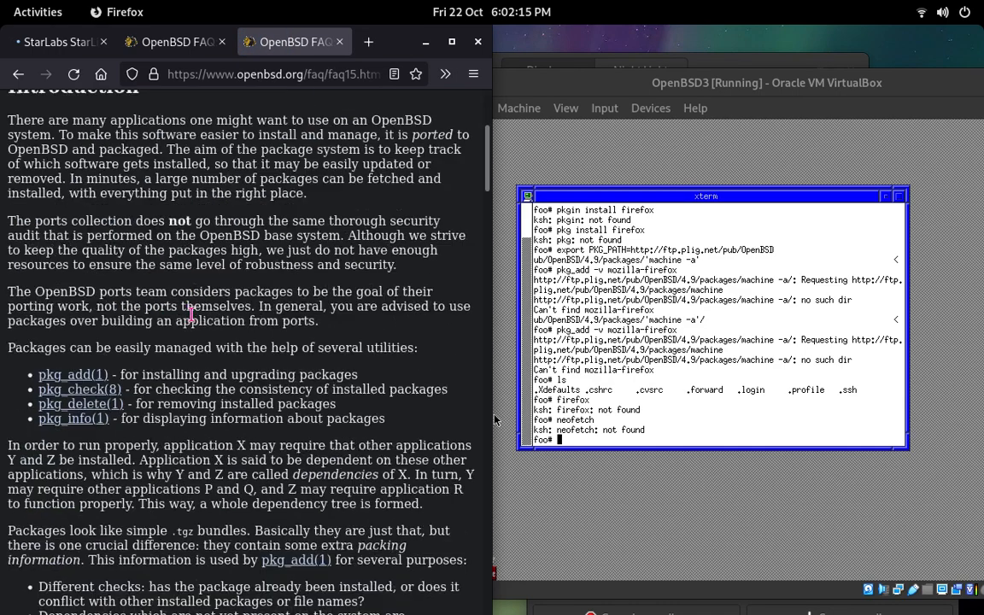
scroll(197, 318, down, 5)
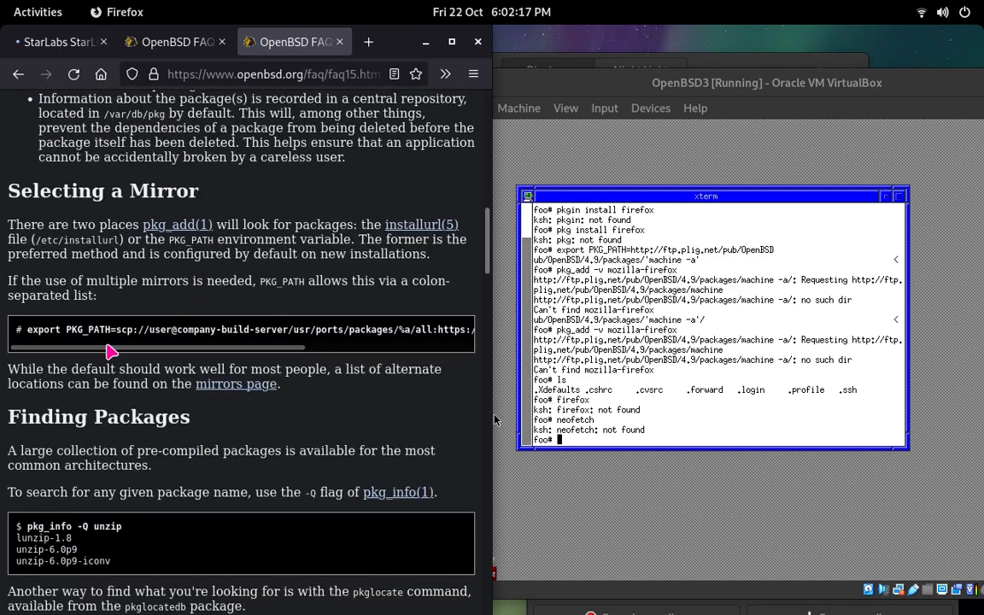
drag(117, 351, 54, 355)
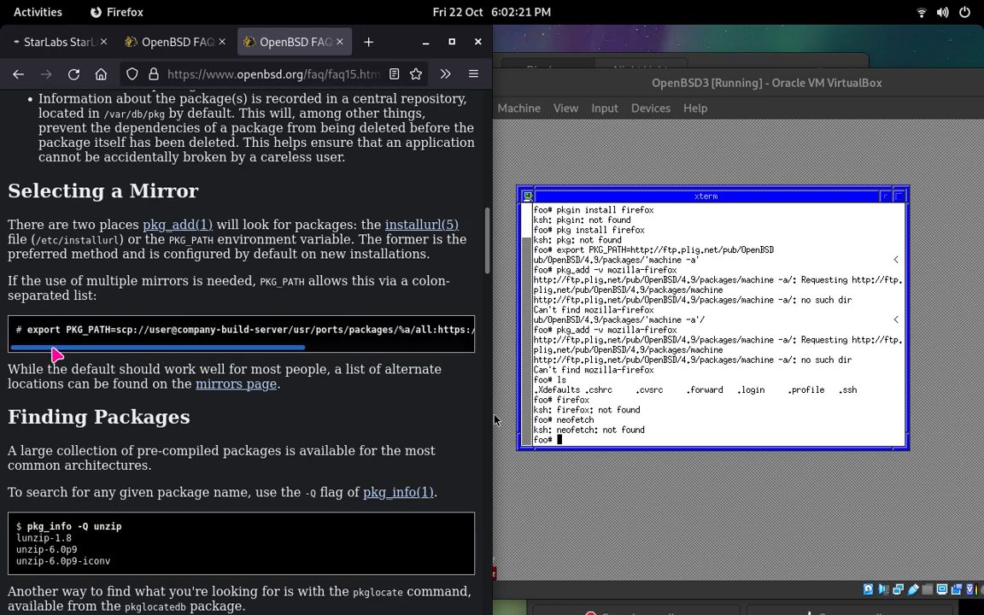
drag(127, 351, 350, 357)
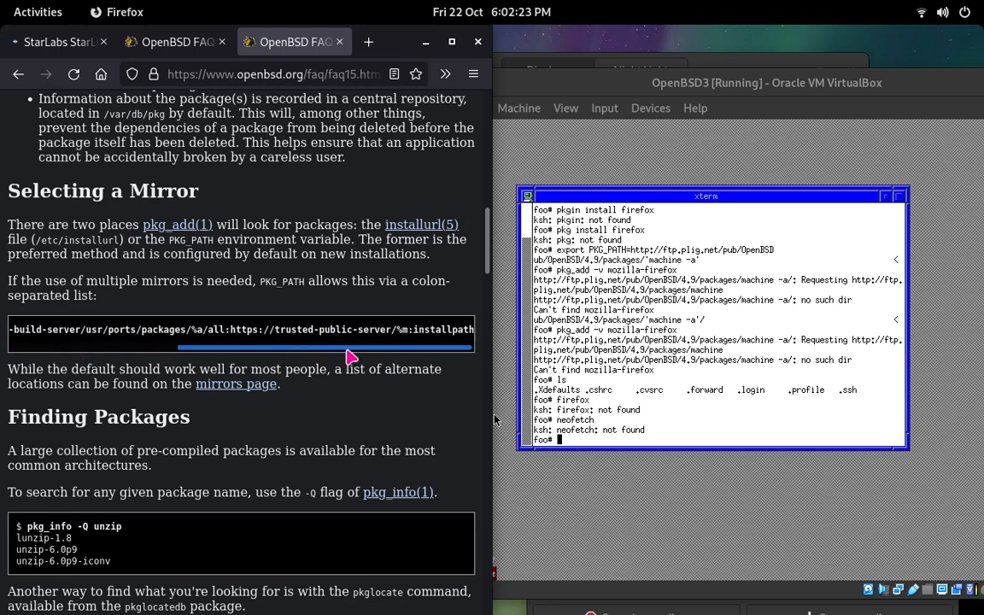
scroll(346, 363, down, 4)
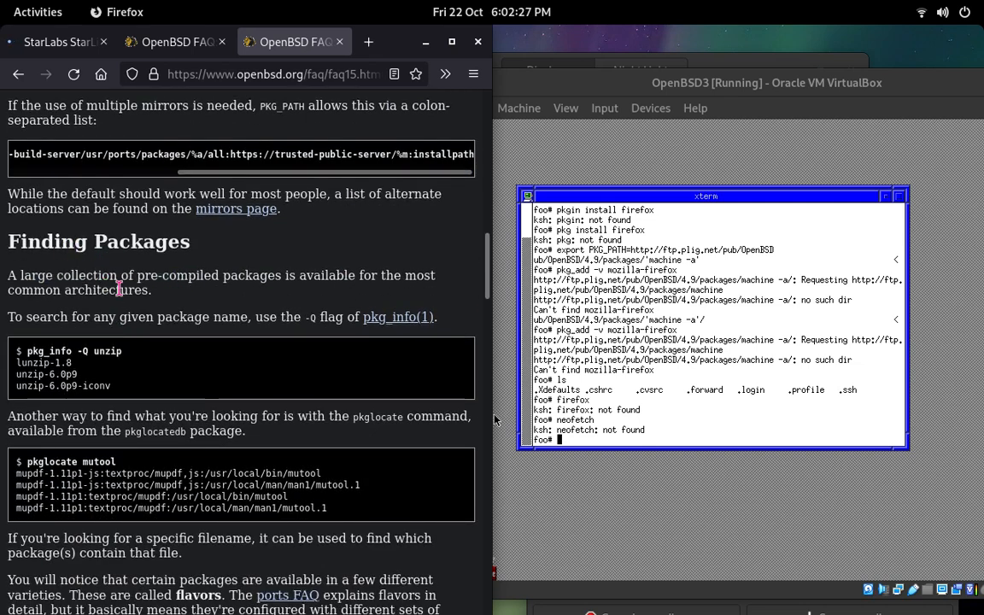
scroll(132, 291, down, 2)
drag(129, 283, 114, 274)
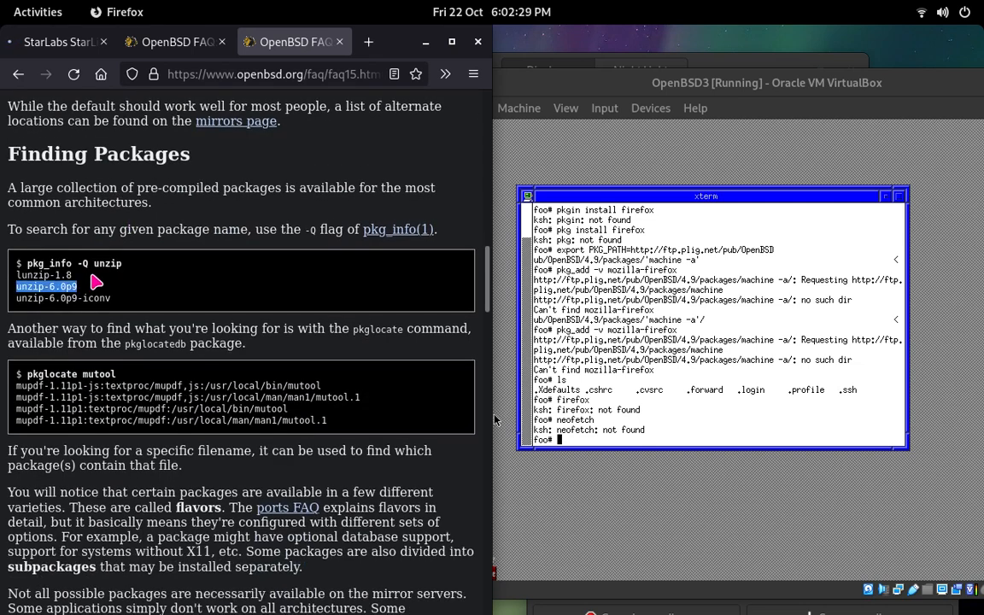
click(106, 290)
scroll(99, 293, up, 6)
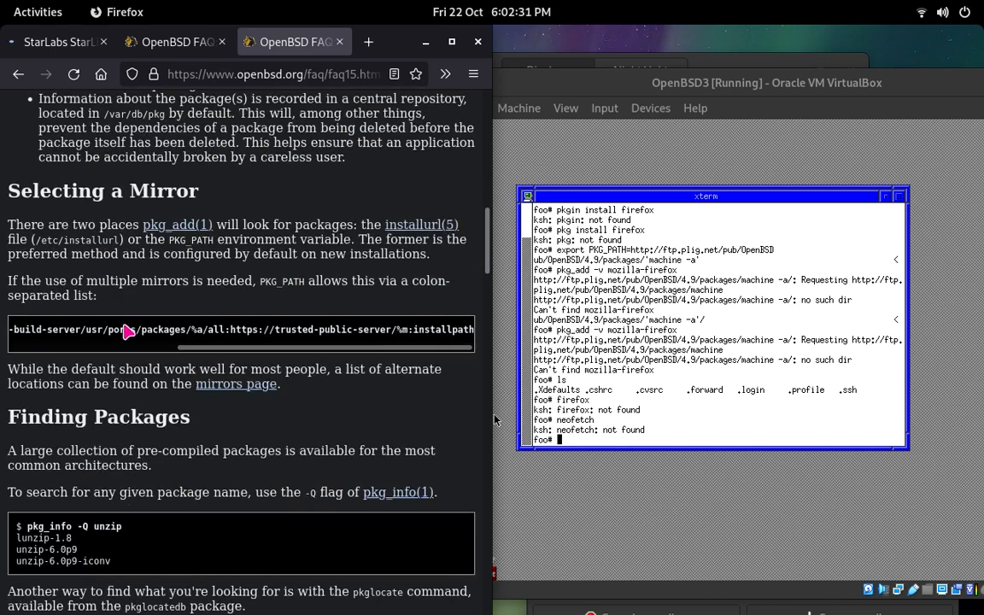
scroll(171, 350, left, 5)
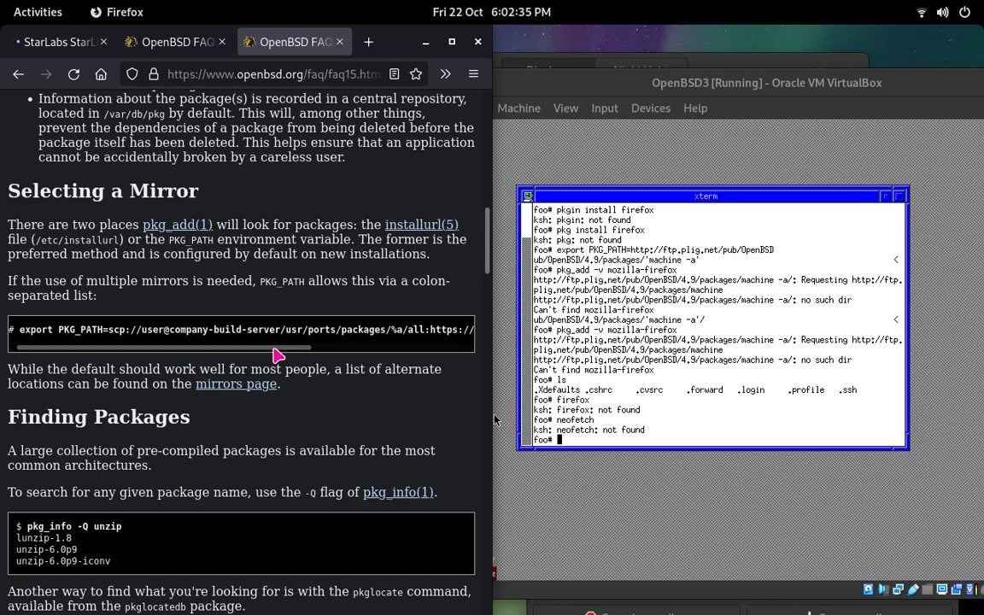
scroll(290, 354, right, 5)
scroll(450, 340, left, 5)
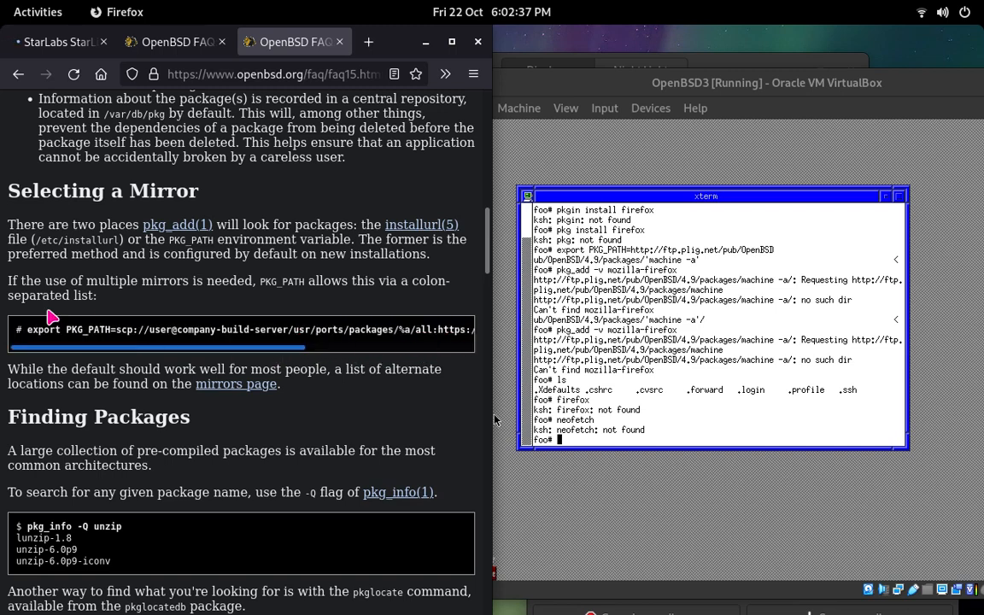
Step: Switch to the OpenBSD3 virtual machine and begin the xterm root shell command with export PKG_PATH=scp://user
click(494, 418)
click(494, 419)
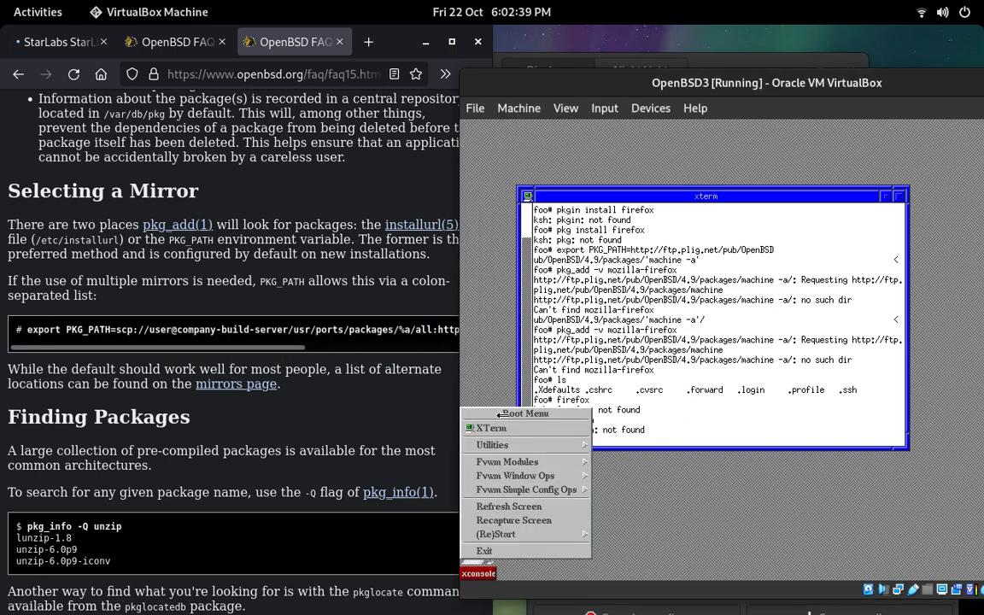
click(654, 297)
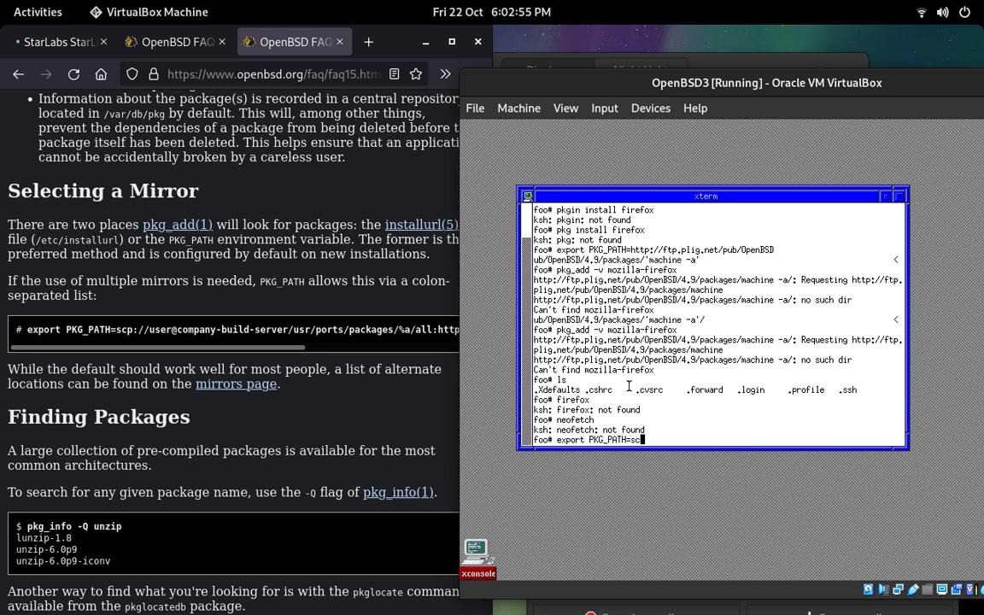
text(p://user"compo)
text(ny)
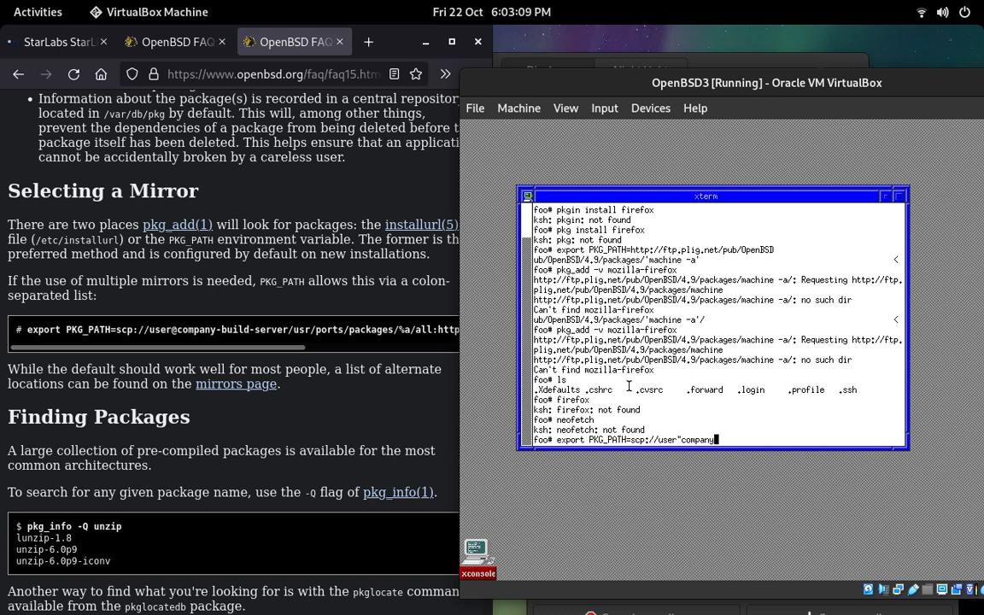
text(-build)
key(BackSpace)
key(BackSpace)
key(BackSpace)
key(BackSpace)
key(BackSpace)
key(BackSpace)
key(BackSpace)
key(BackSpace)
key(BackSpace)
key(BackSpace)
key(BackSpace)
key(BackSpace)
key(BackSpace)
key(BackSpace)
text(@company-build)
key(BackSpace)
text(-server/usr/portd)
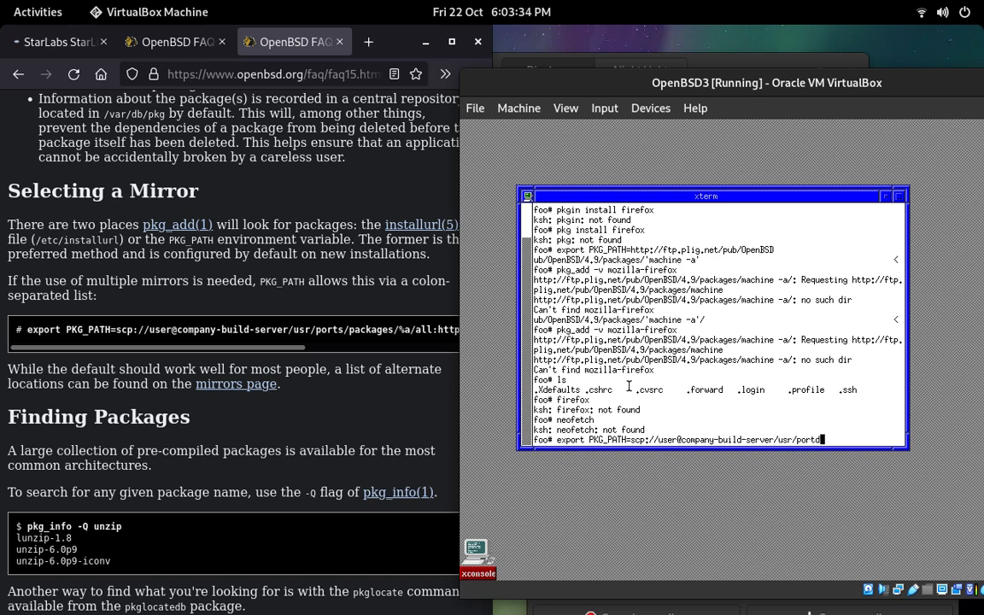
Step: Append the path /usr/ports/packages/%a/all: to the PKG_PATH export command
key(BackSpace)
text(s/packages/%a/)
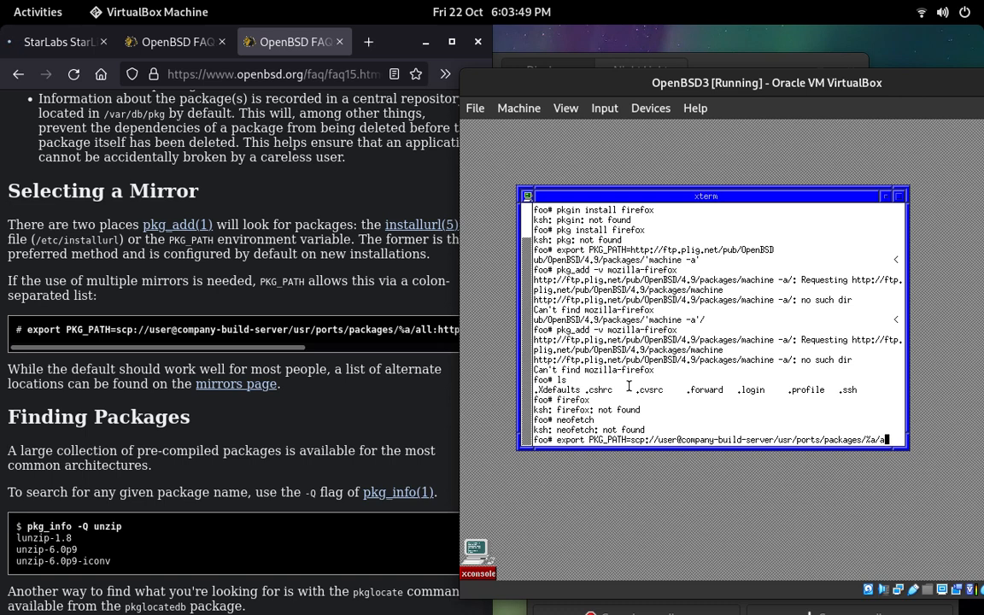
text(all:)
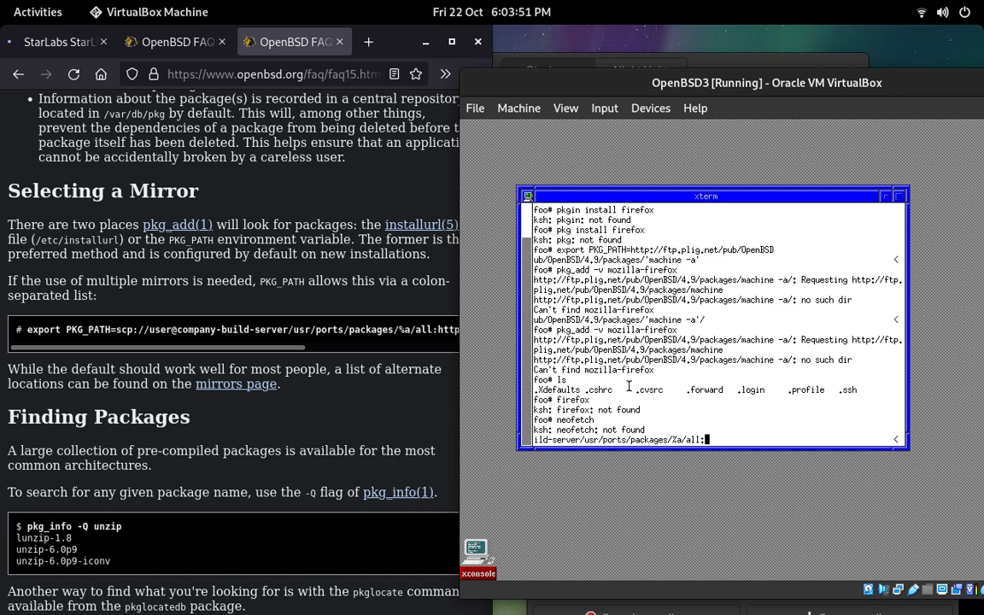
text(http)
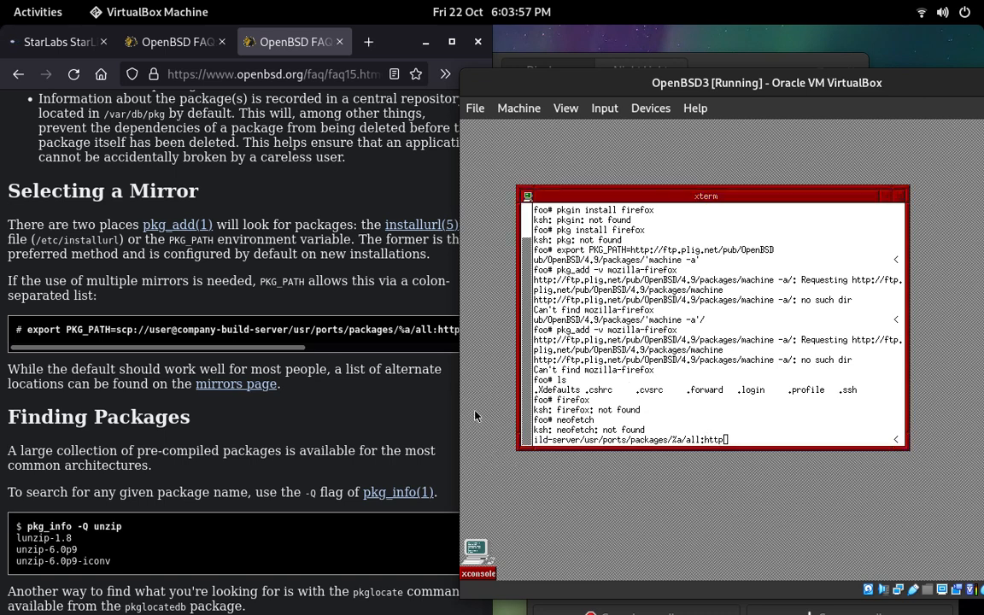
drag(289, 348, 521, 359)
click(660, 408)
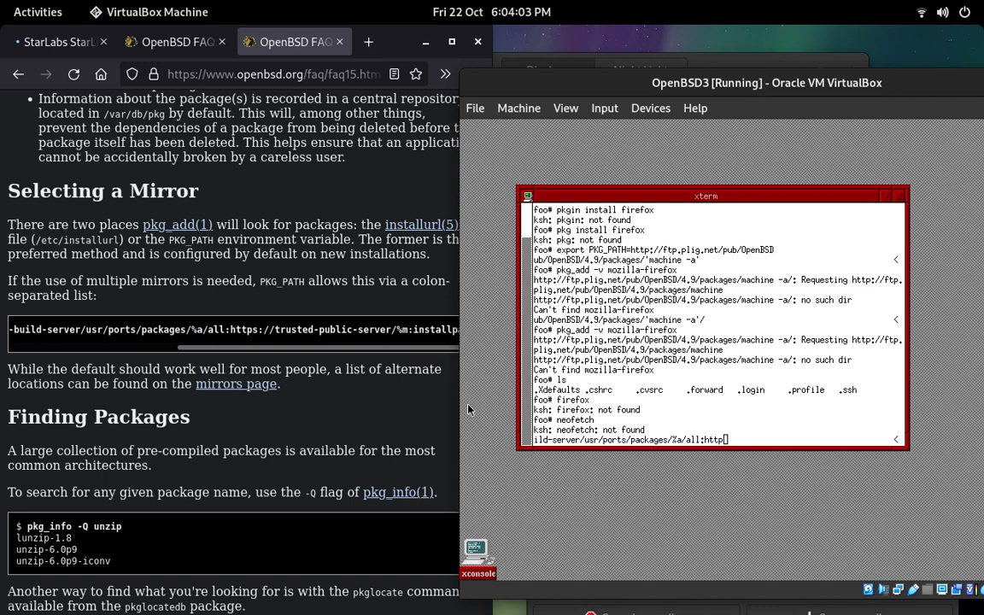
text(s)
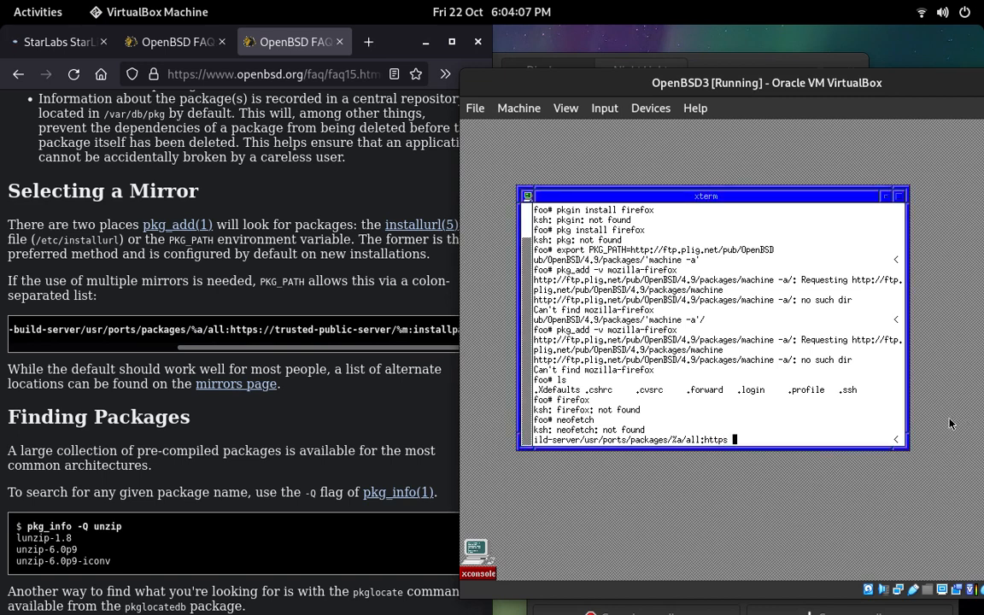
key(BackSpace)
text(://trusted-public)
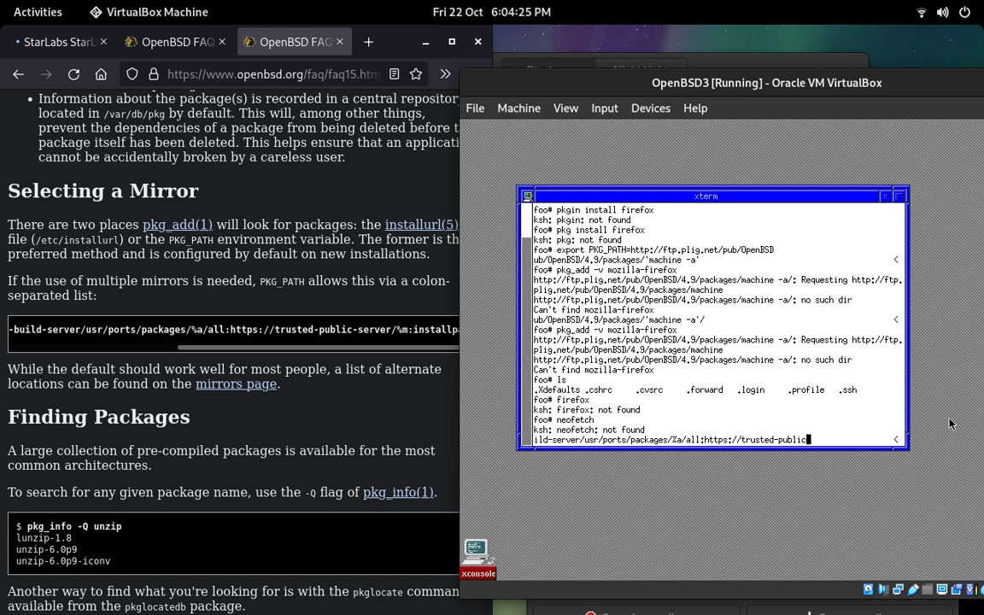
text(-server/%m:install)
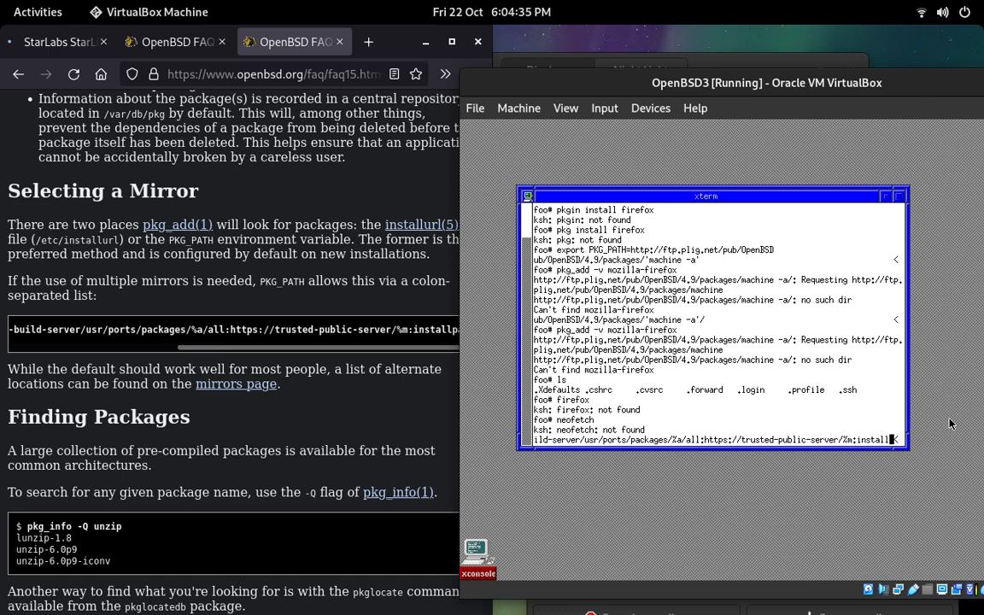
Step: Complete the PKG_PATH export command with /%m:installpath and run it in the root shell
click(366, 354)
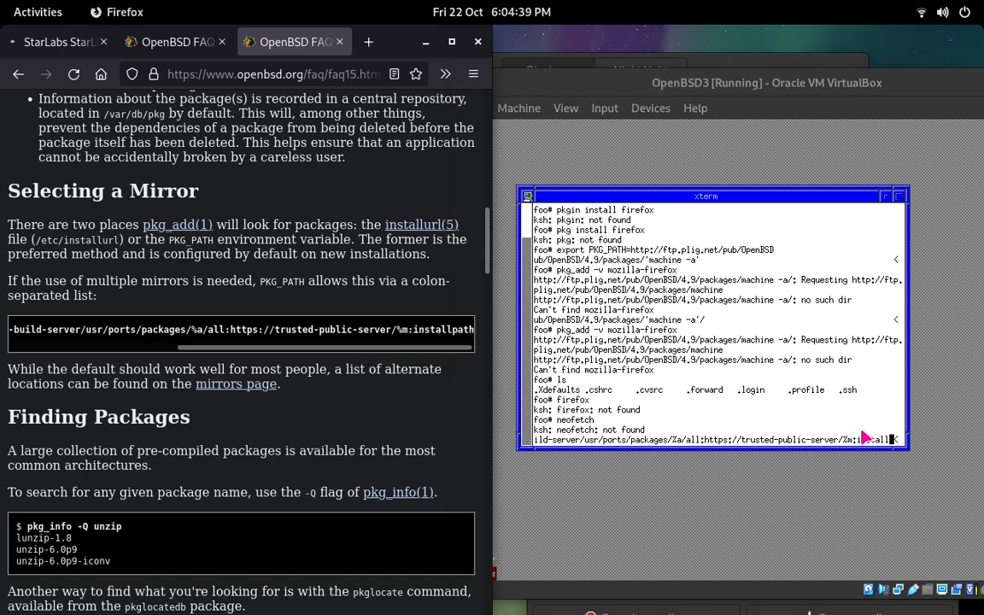
click(775, 388)
text(p)
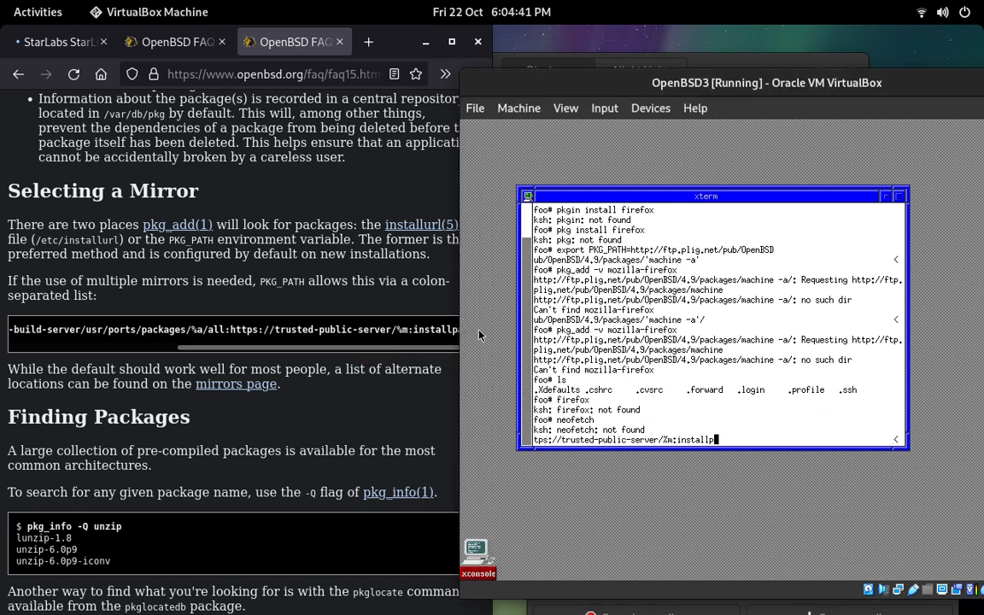
text(ath)
key(Return)
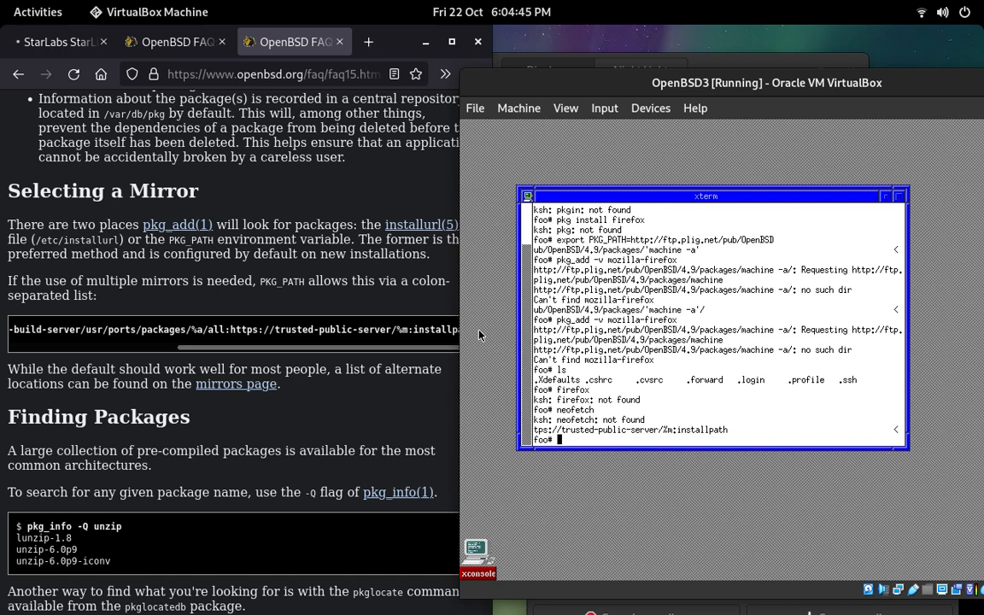
Step: Search the package repository for unzip by running pkg_info -Q unzip
text(pkg_info -Q)
key(BackSpace)
text(Q unzip)
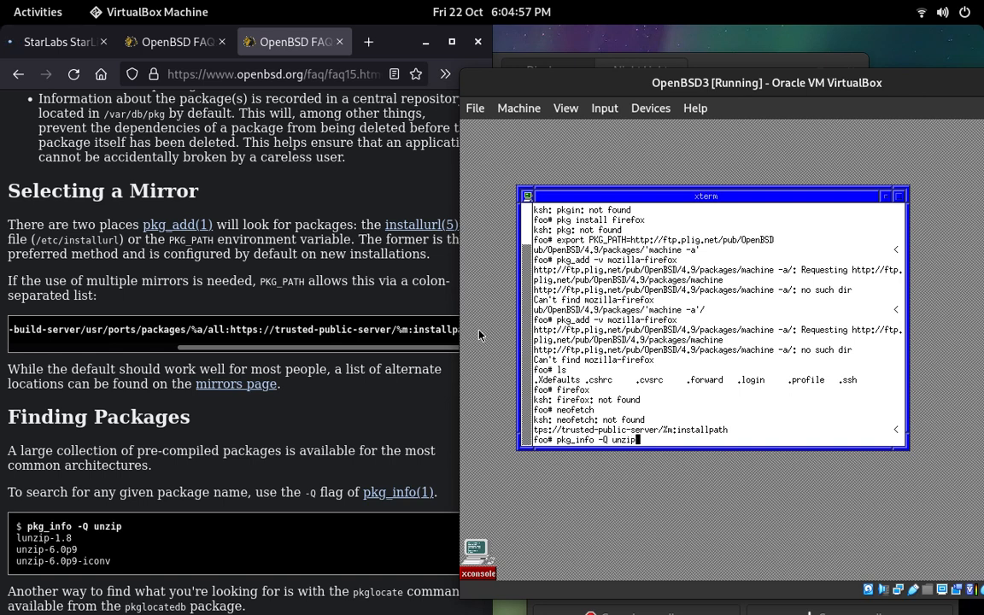
key(Return)
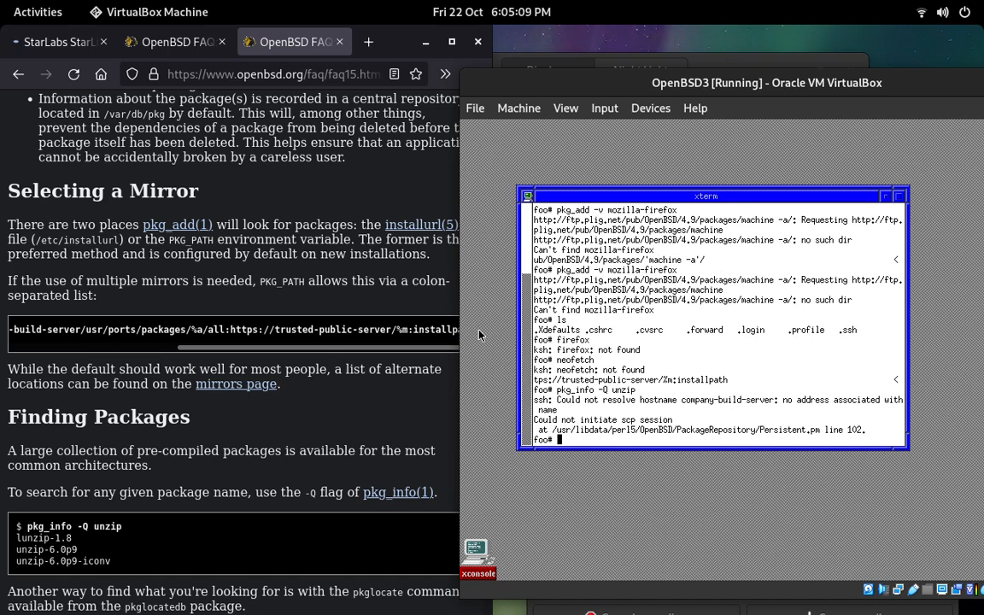
Step: Read on to the FAQ's pkglocate example and run pkglocate mutools in the xterm shell
scroll(248, 417, down, 5)
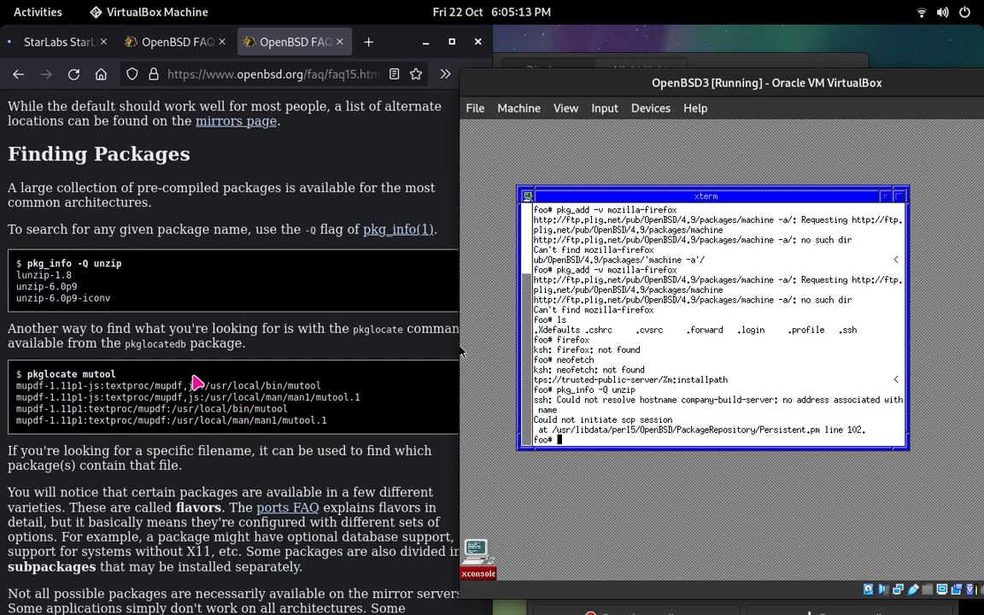
text(pkglocate mutools)
key(Return)
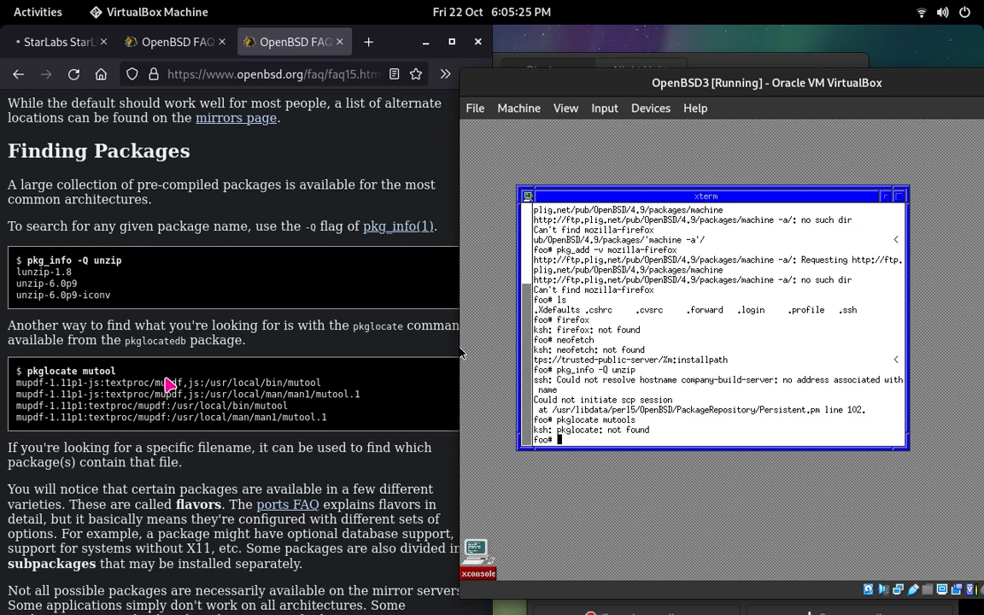
Step: Look over the FAQ's package installation examples, then copy the whole PKG_PATH example line from the Selecting a Mirror section
scroll(169, 386, down, 3)
scroll(169, 386, down, 1)
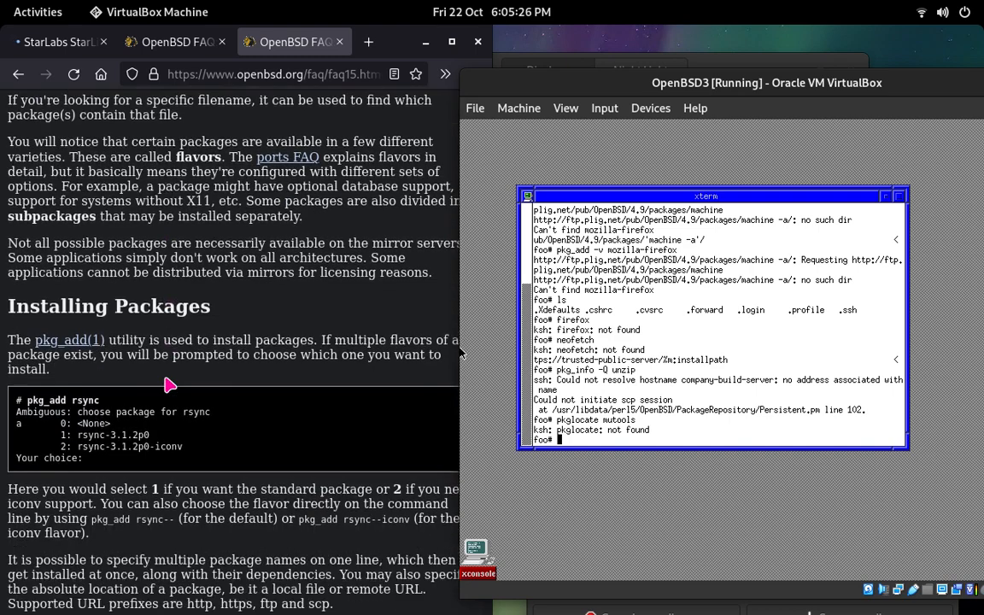
click(129, 404)
scroll(153, 410, down, 4)
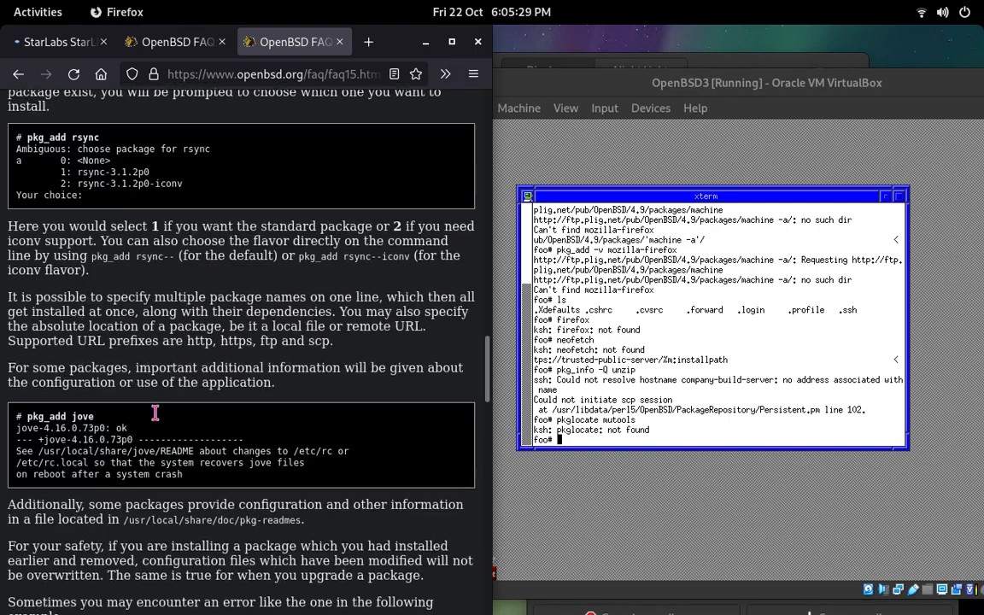
scroll(158, 418, up, 2)
scroll(158, 419, up, 8)
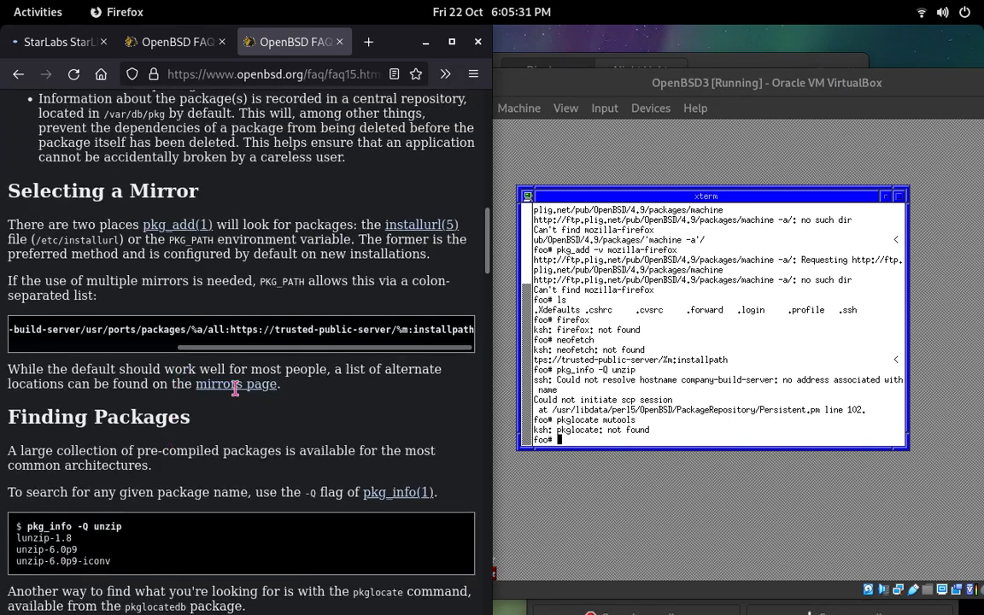
triple_click(236, 332)
right_click(282, 325)
click(284, 324)
right_click(288, 327)
click(307, 338)
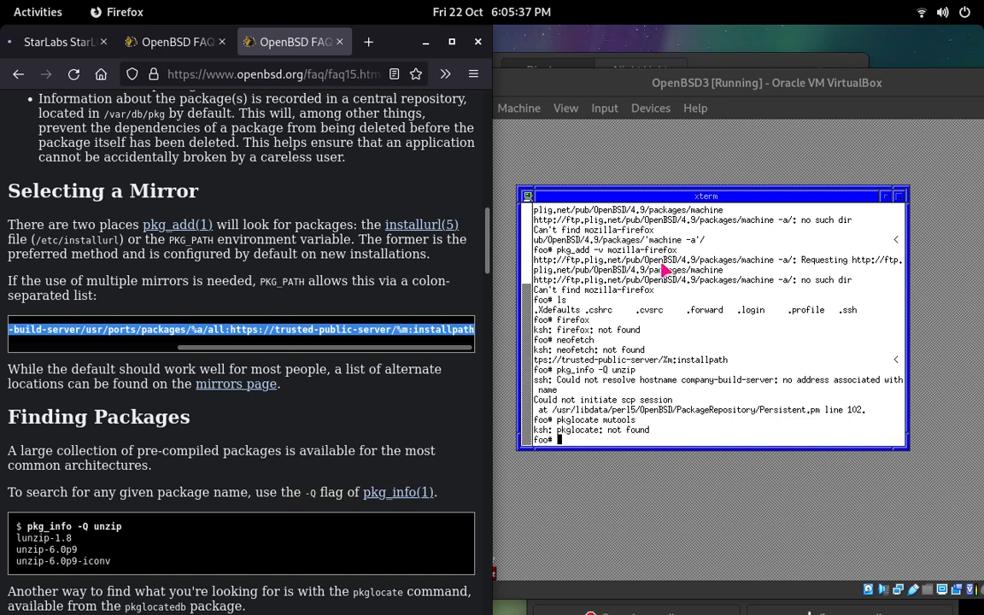
Step: Try to paste the copied PKG_PATH line at the xterm prompt in the OpenBSD3 virtual machine
click(596, 239)
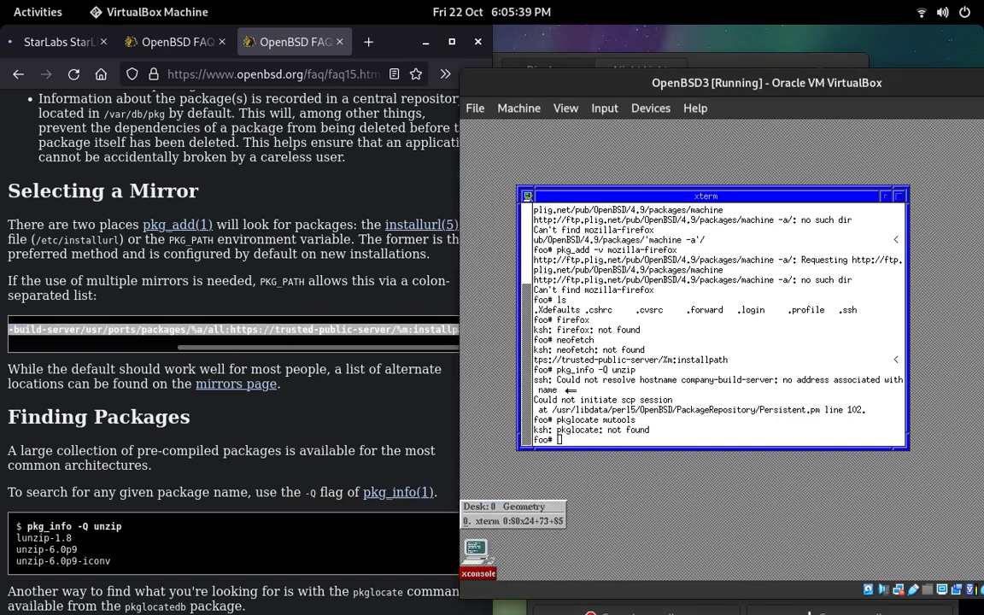
click(571, 388)
right_click(593, 416)
right_click(597, 428)
right_click(610, 439)
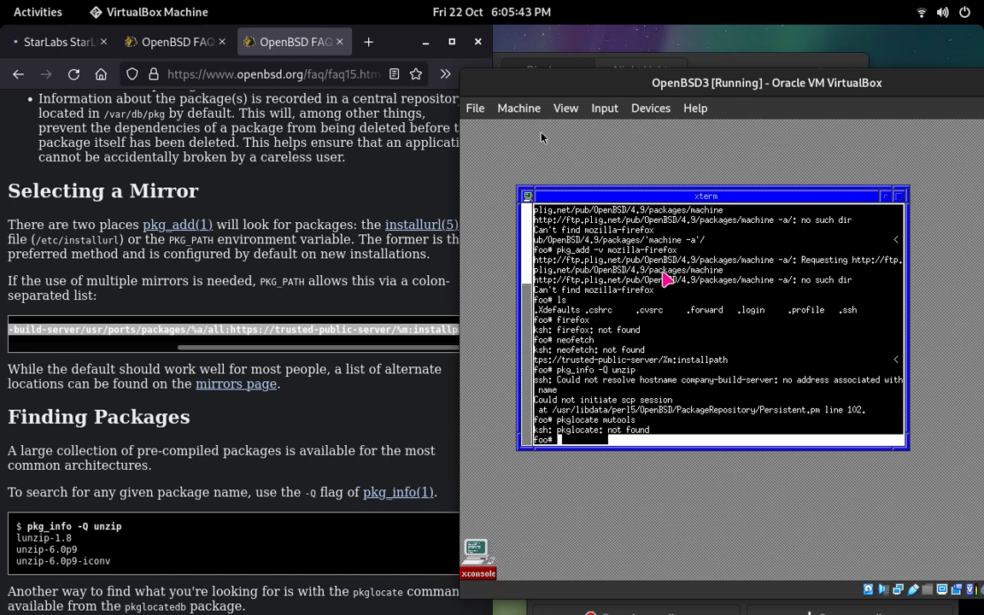
Step: Set the OpenBSD3 machine's Shared Clipboard to Bidirectional in its advanced general settings and apply the change
click(521, 109)
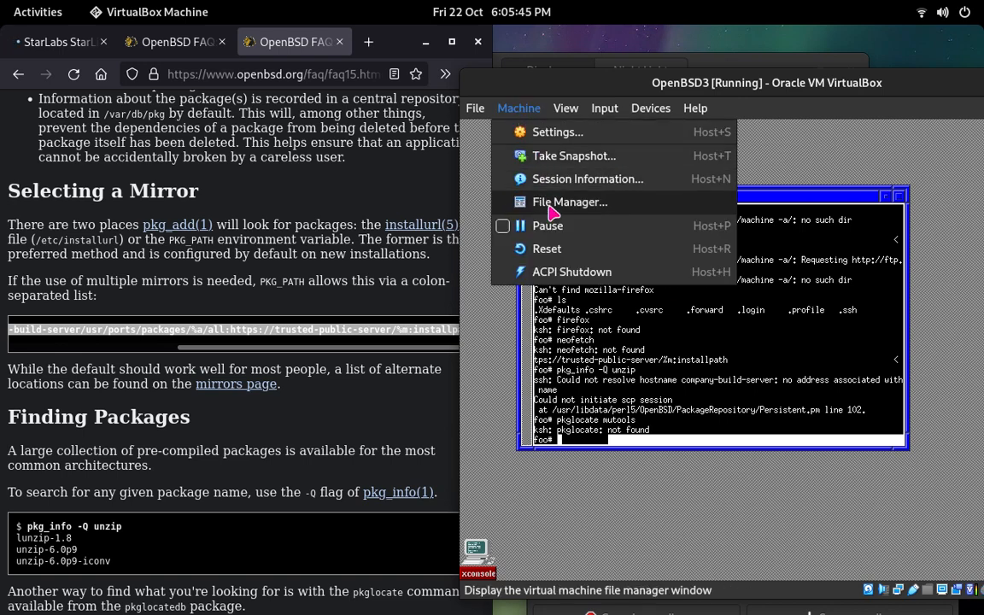
click(543, 135)
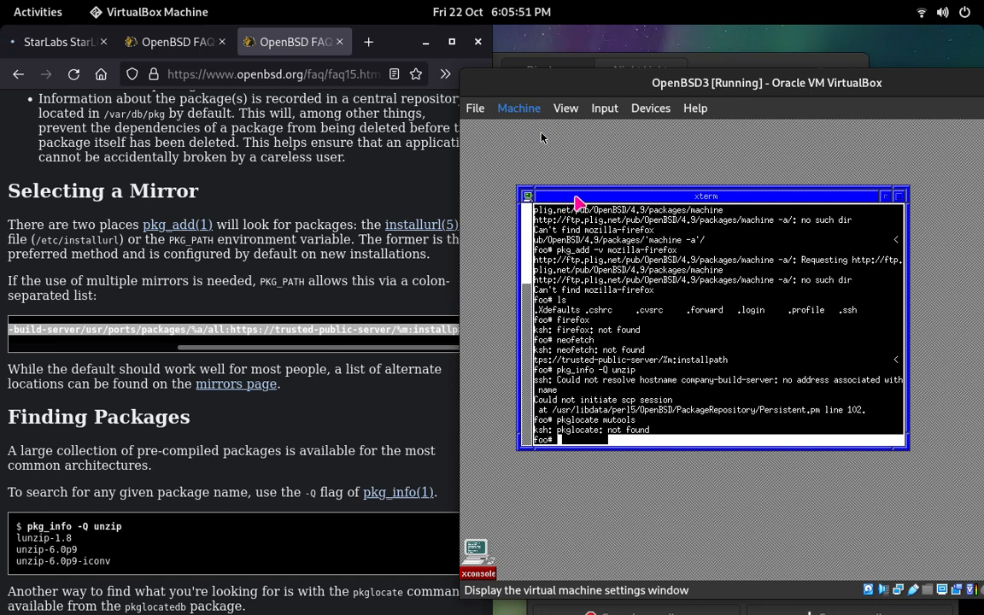
double_click(509, 81)
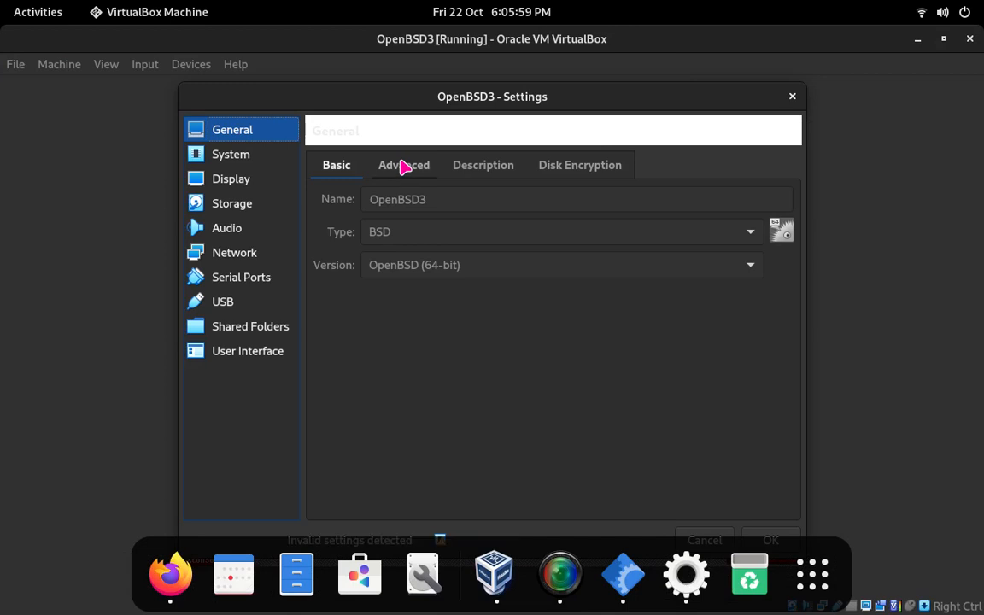
click(404, 167)
click(452, 167)
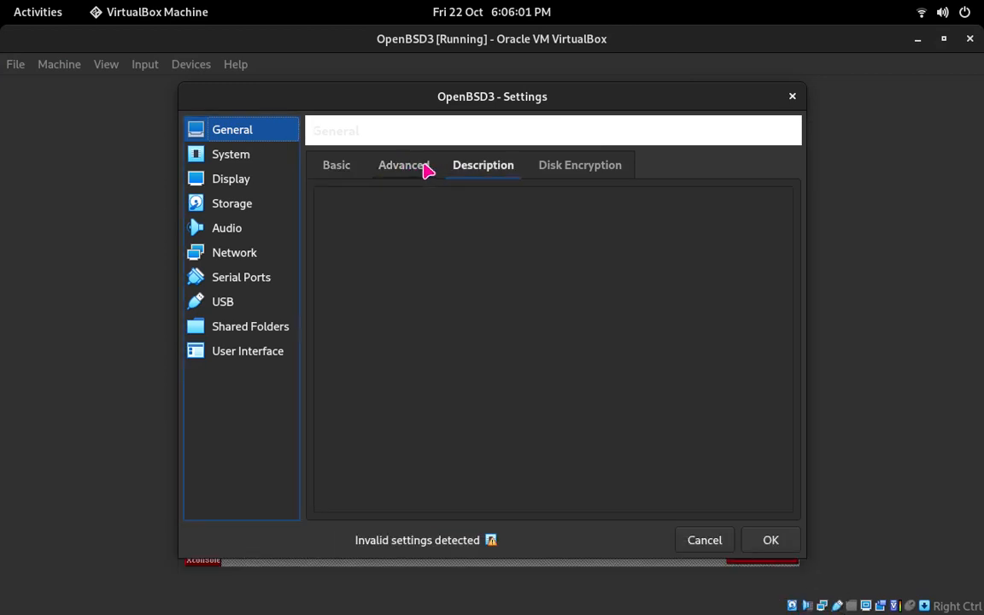
click(417, 169)
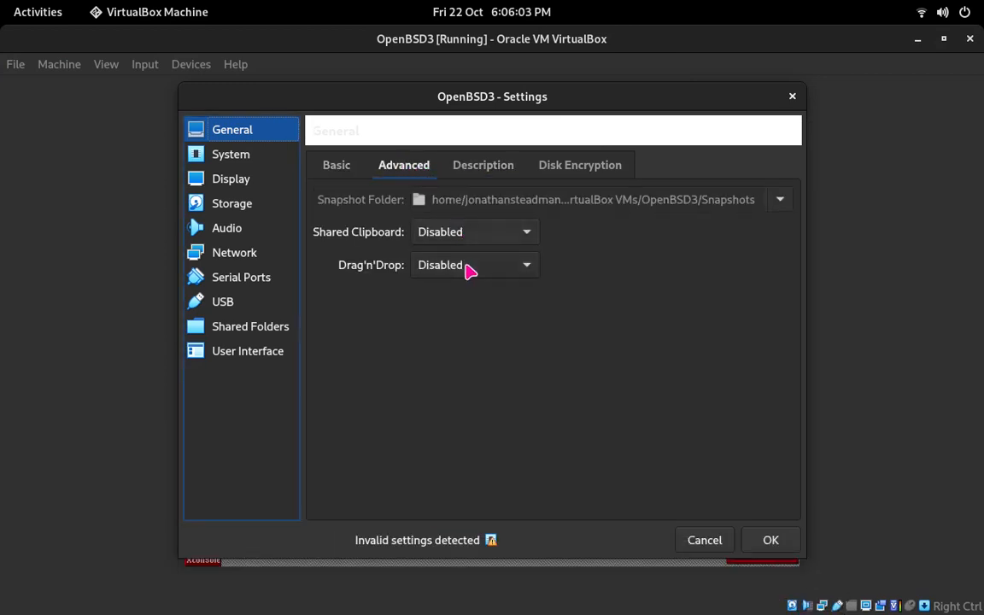
click(464, 233)
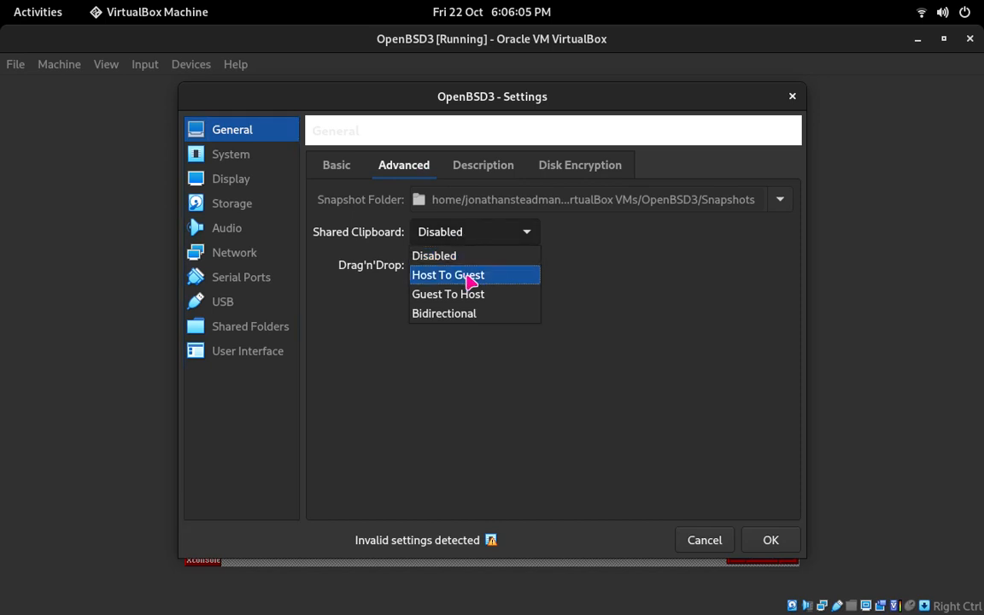
click(475, 314)
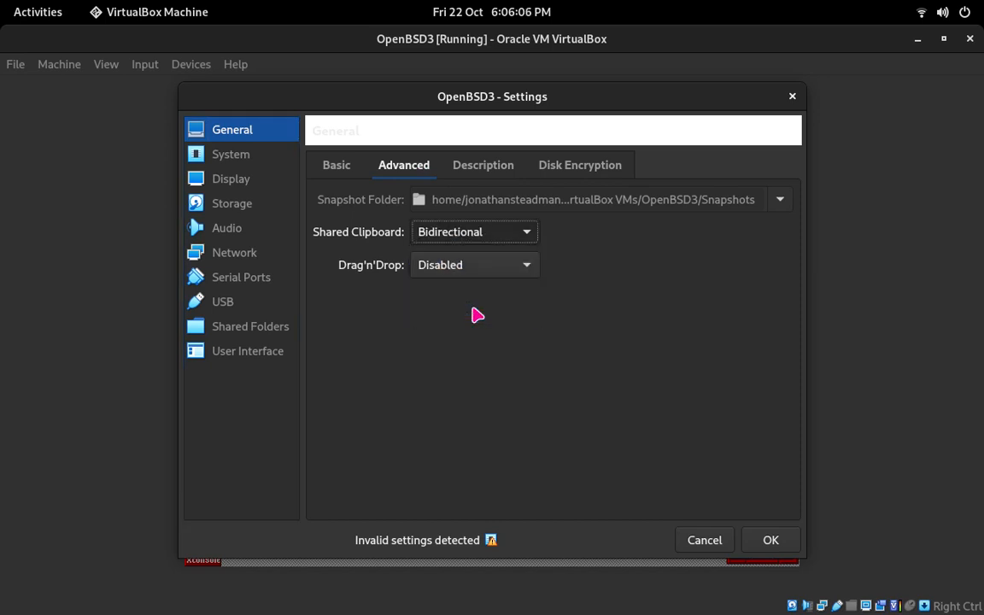
click(773, 544)
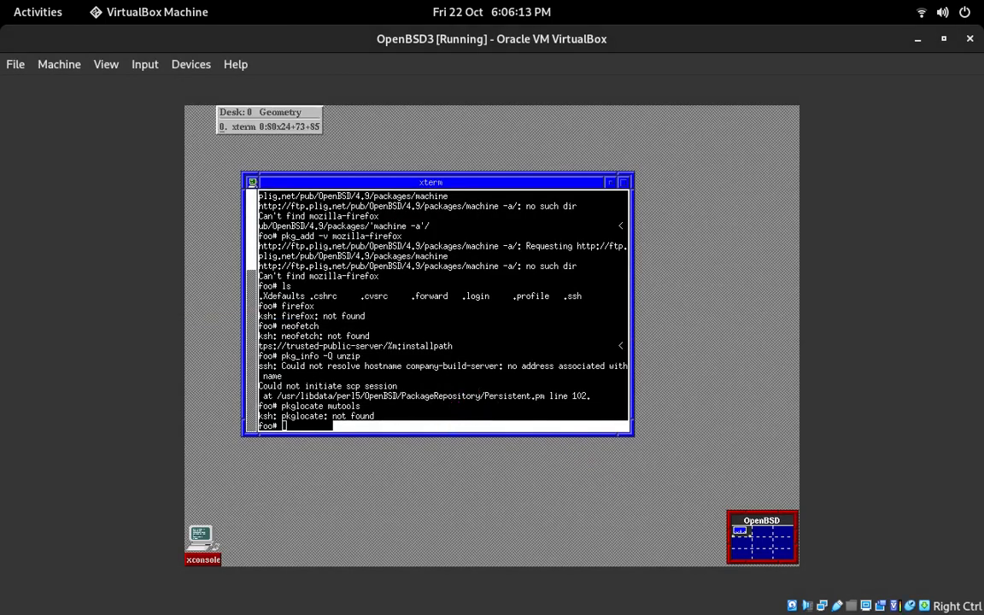
Step: Try again to paste the copied PKG_PATH line into the xterm shell through the shared clipboard and run it
click(404, 344)
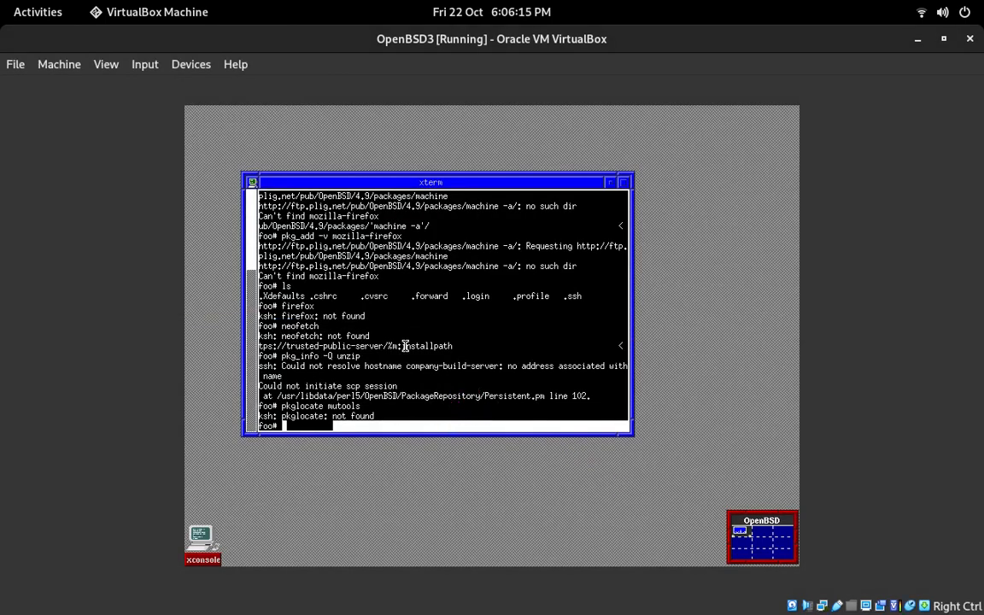
drag(305, 426, 304, 427)
click(300, 387)
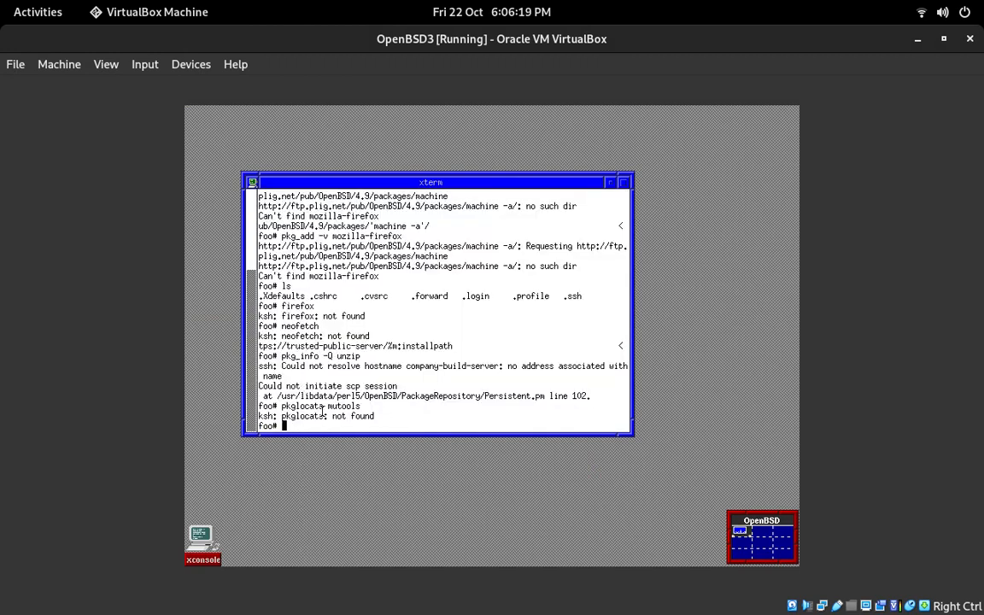
key(ctrl+v)
right_click(321, 431)
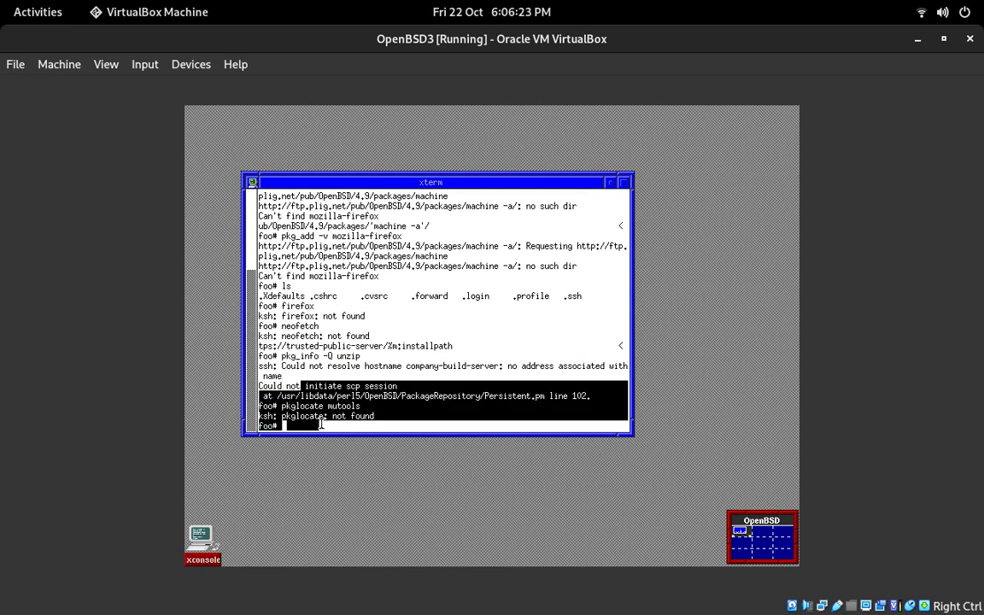
click(336, 419)
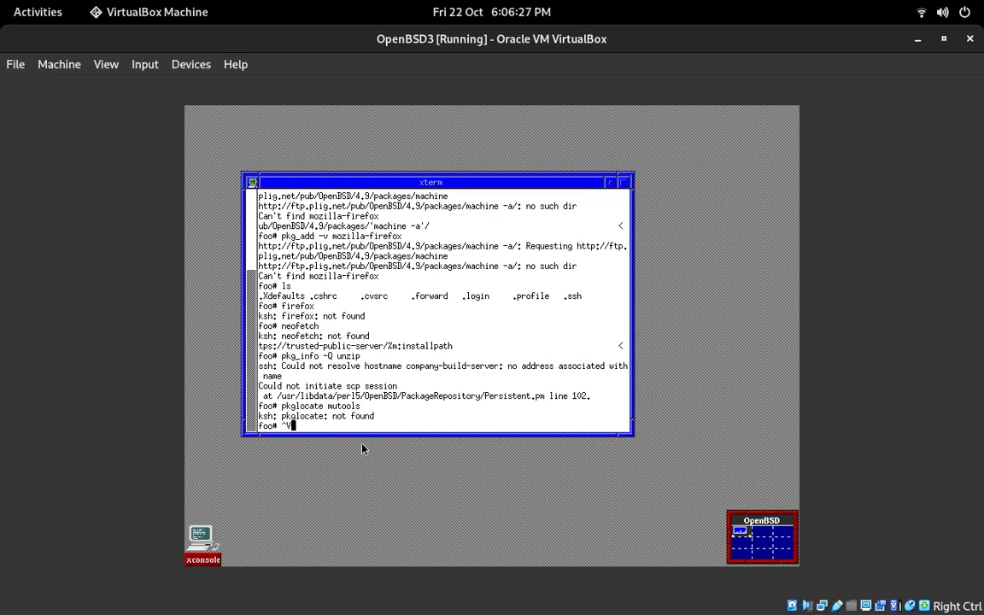
key(Return)
key(ctrl+v)
key(Return)
key(Return)
drag(415, 333, 301, 397)
click(434, 418)
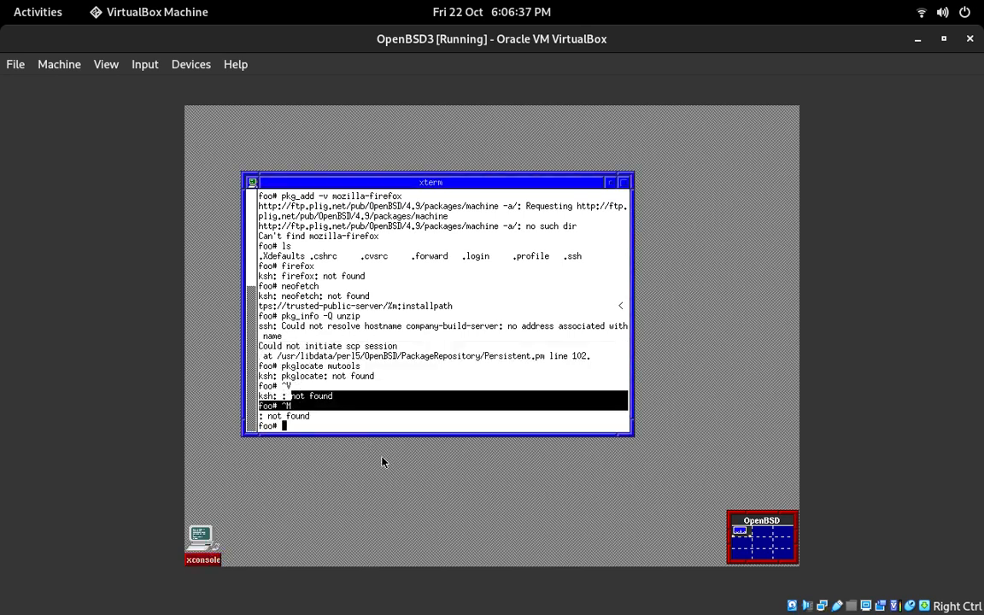
drag(462, 183, 494, 190)
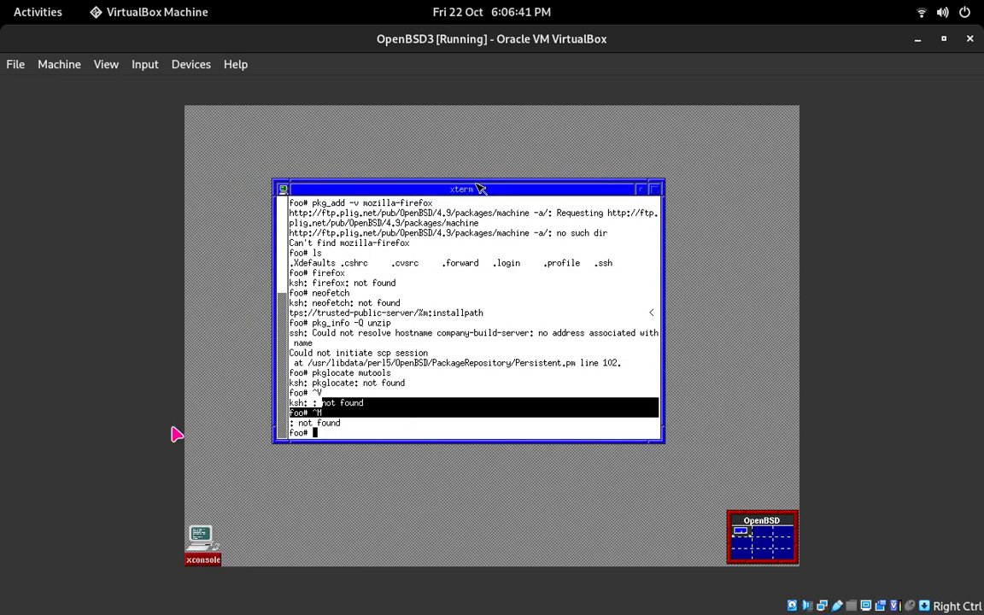
mouse_move(254, 613)
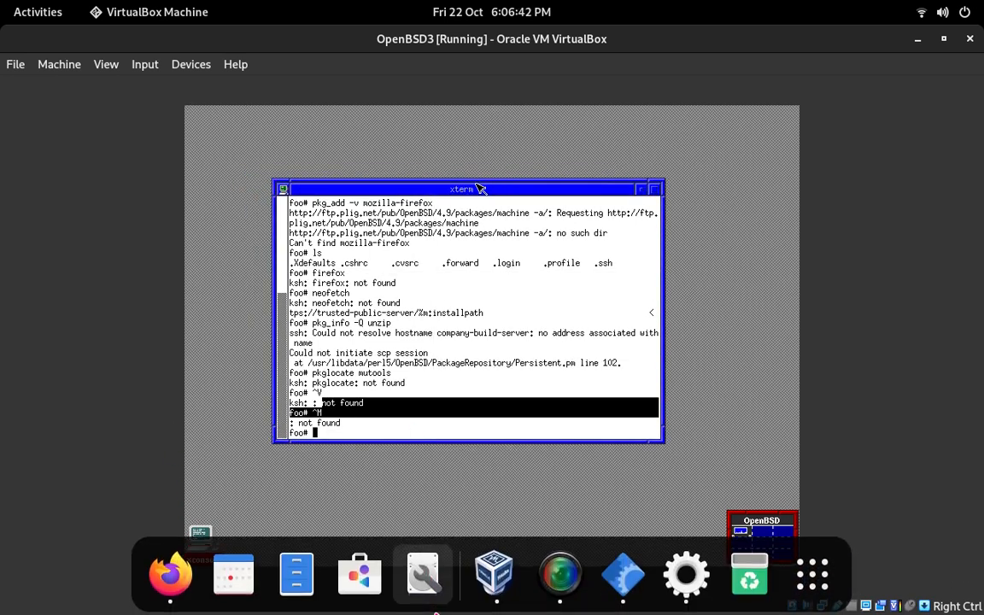
click(560, 572)
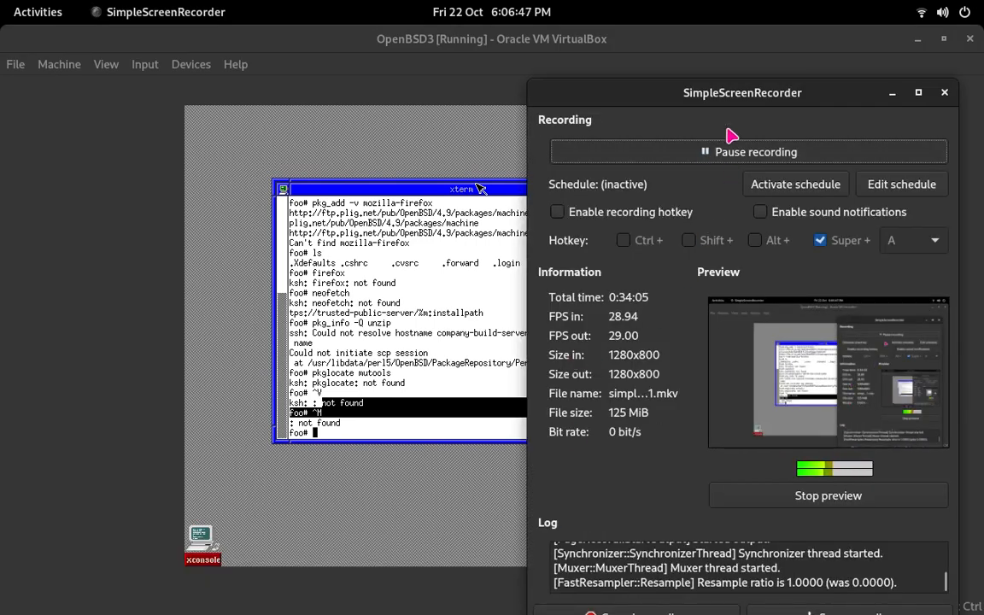
click(724, 55)
mouse_move(433, 613)
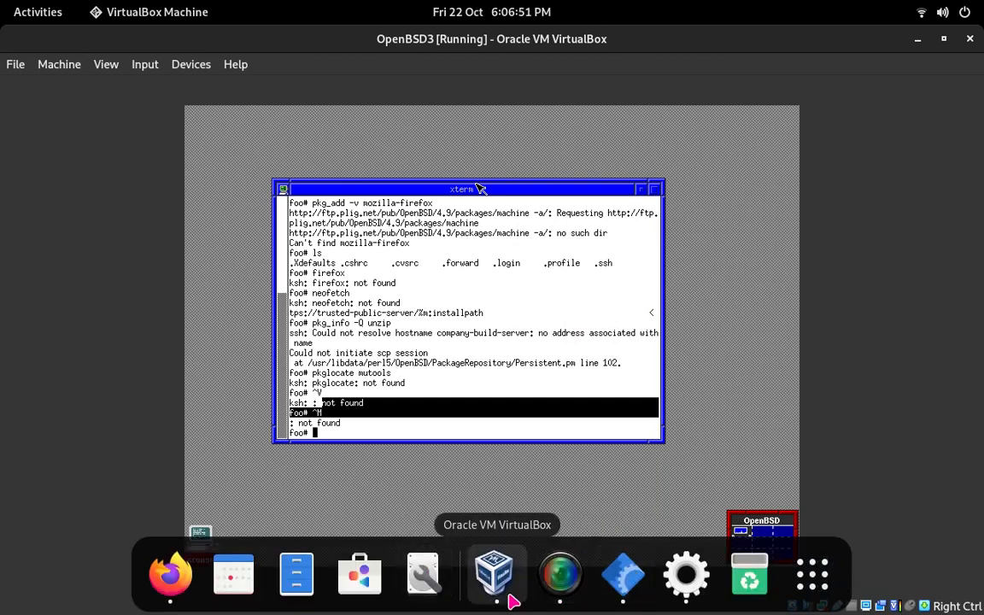
Step: Switch to SimpleScreenRecorder and reposition its window so that all its recording controls fit on the screen
click(575, 587)
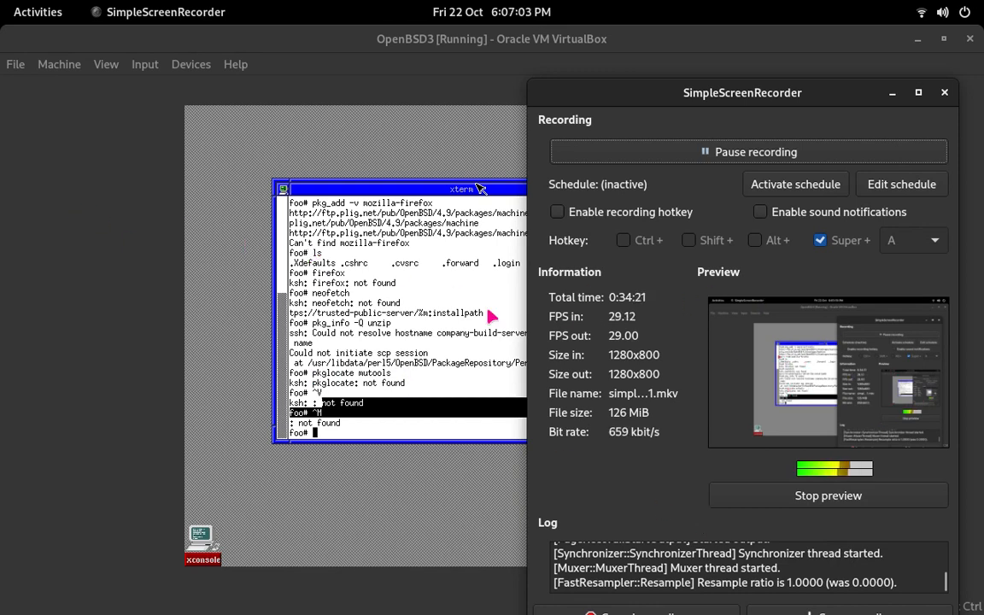
drag(694, 90, 707, 27)
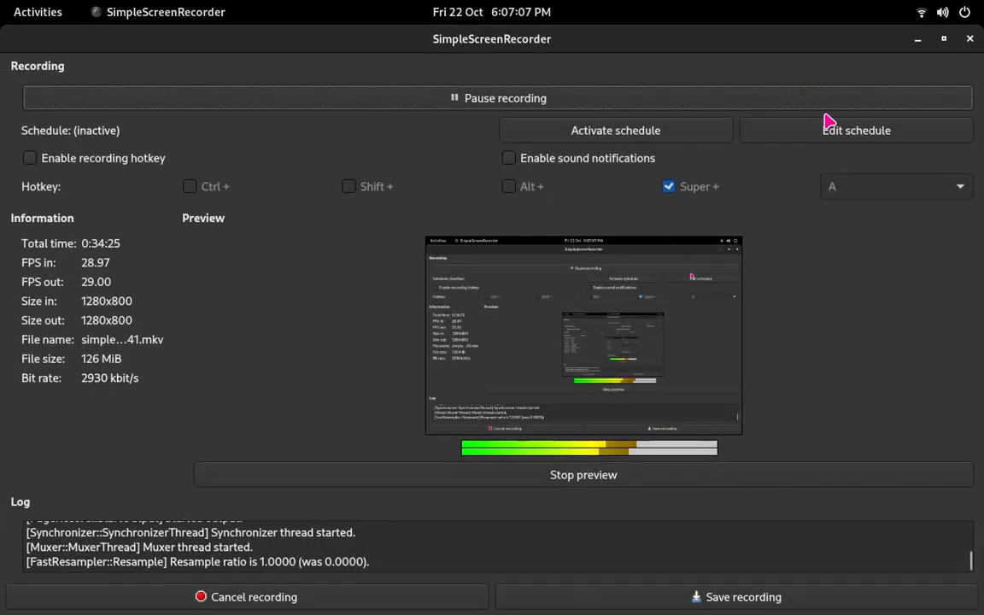
drag(621, 43, 724, 62)
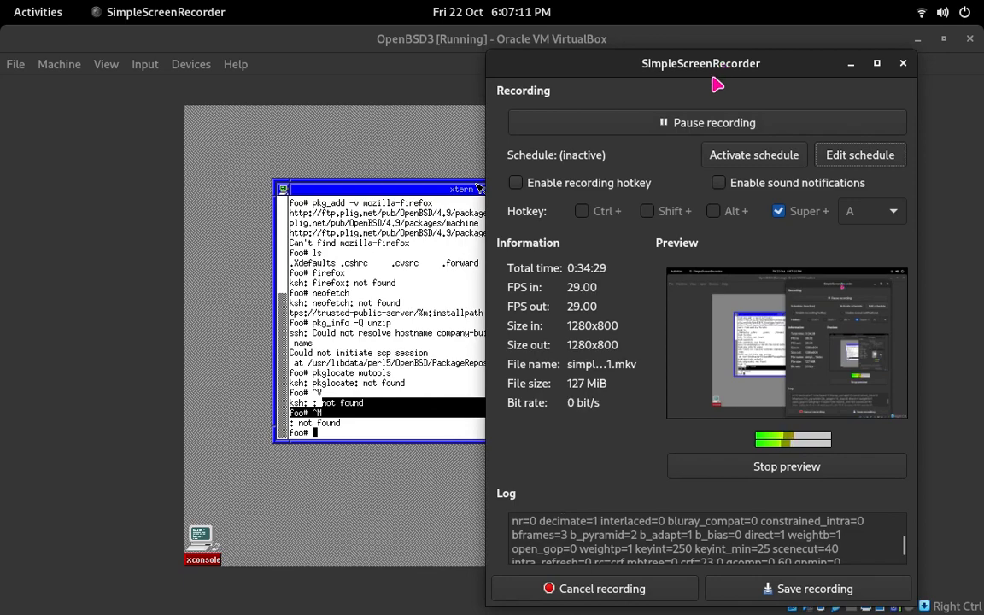